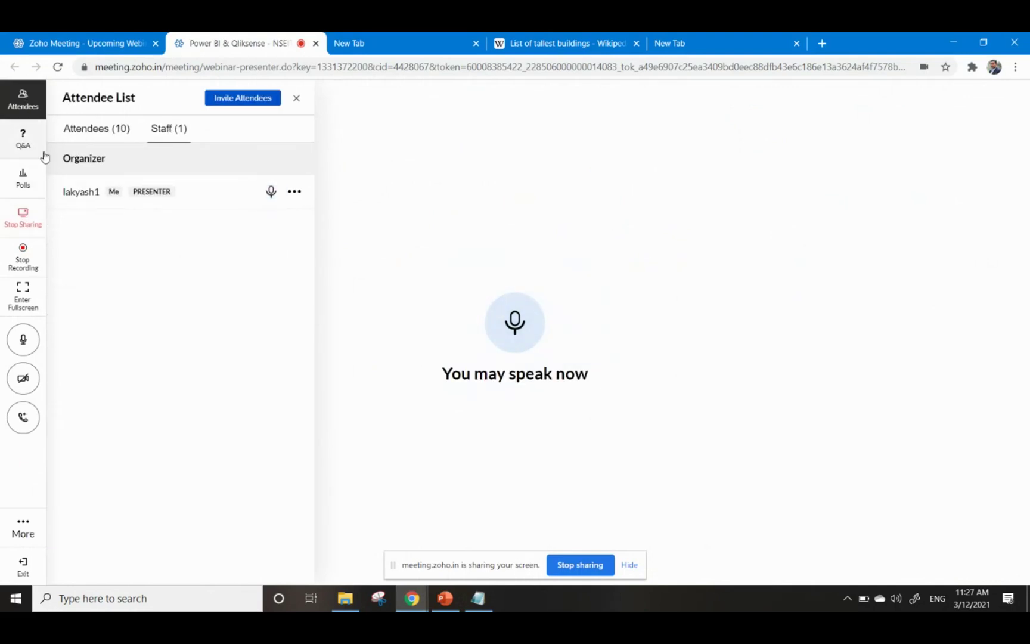
Open the webinar's Q&A and read the most recent attendee messages
{"action": "left_click", "coordinate": [21, 140]}
{"action": "scroll", "coordinate": [202, 423], "scroll_direction": "down", "scroll_amount": 3}
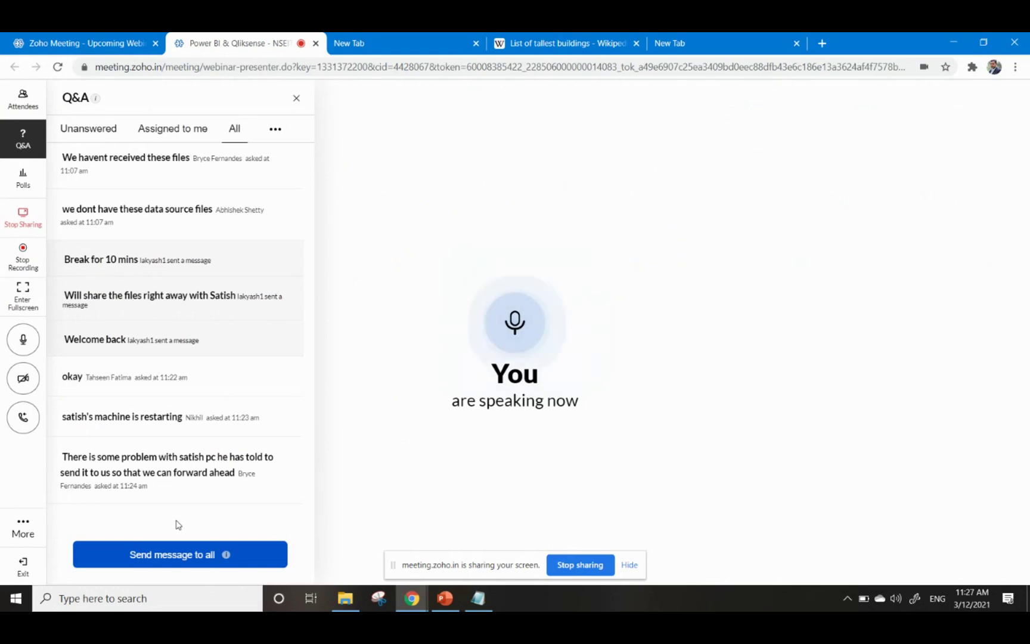
{"action": "left_click", "coordinate": [566, 566]}
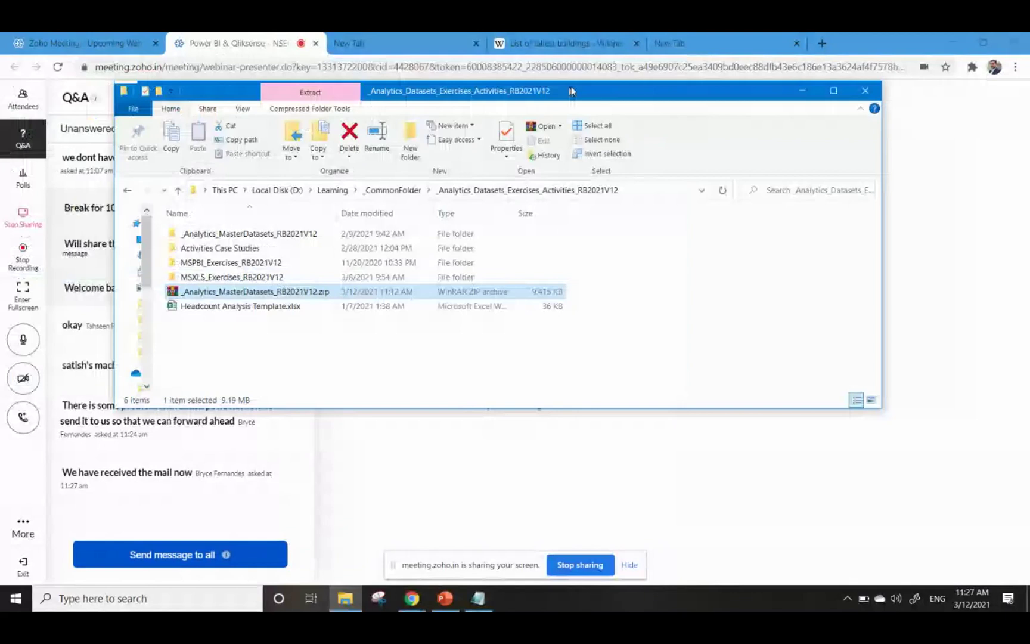
In File Explorer, go into the _Analytics_MasterDatasets_RB2021V12 folder and open its General subfolder
{"action": "left_click_drag", "start_coordinate": [571, 91], "coordinate": [589, 84]}
{"action": "double_click", "coordinate": [310, 228]}
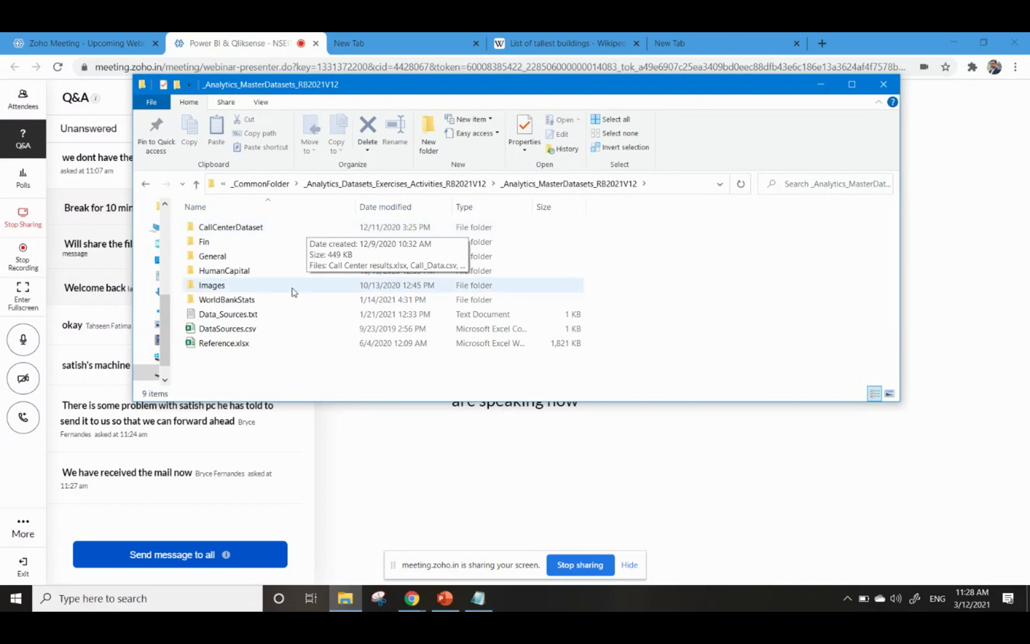
{"action": "left_click", "coordinate": [244, 316]}
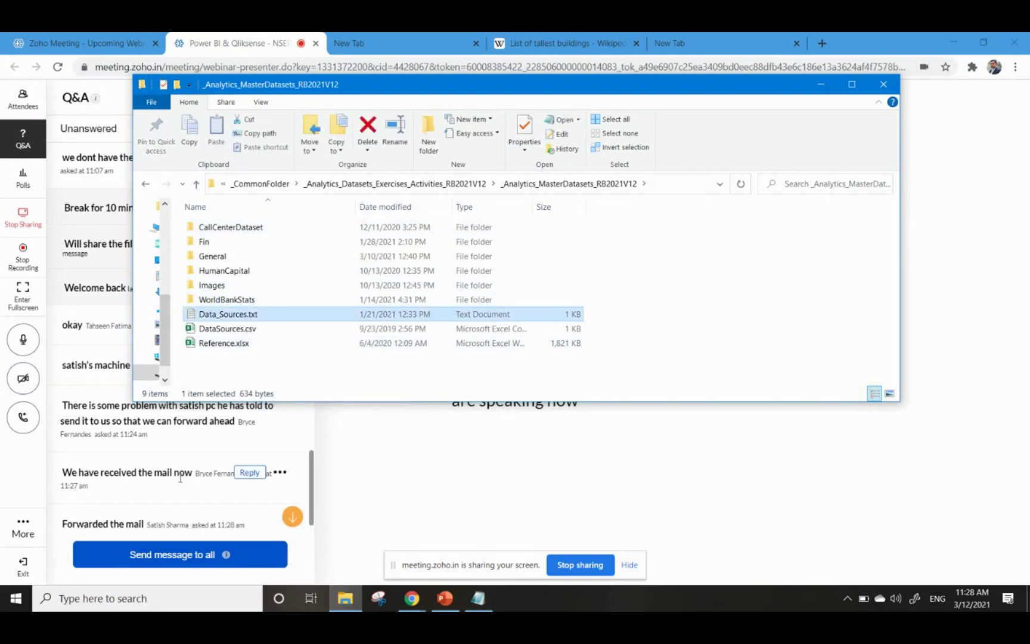
{"action": "scroll", "coordinate": [146, 495], "scroll_direction": "up", "scroll_amount": 2}
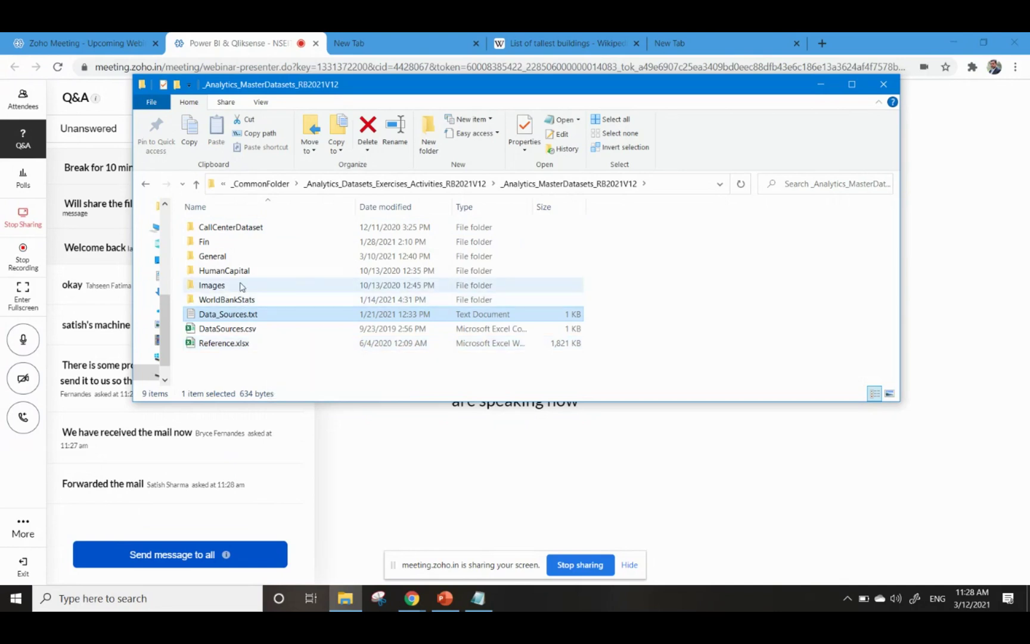
{"action": "double_click", "coordinate": [226, 257]}
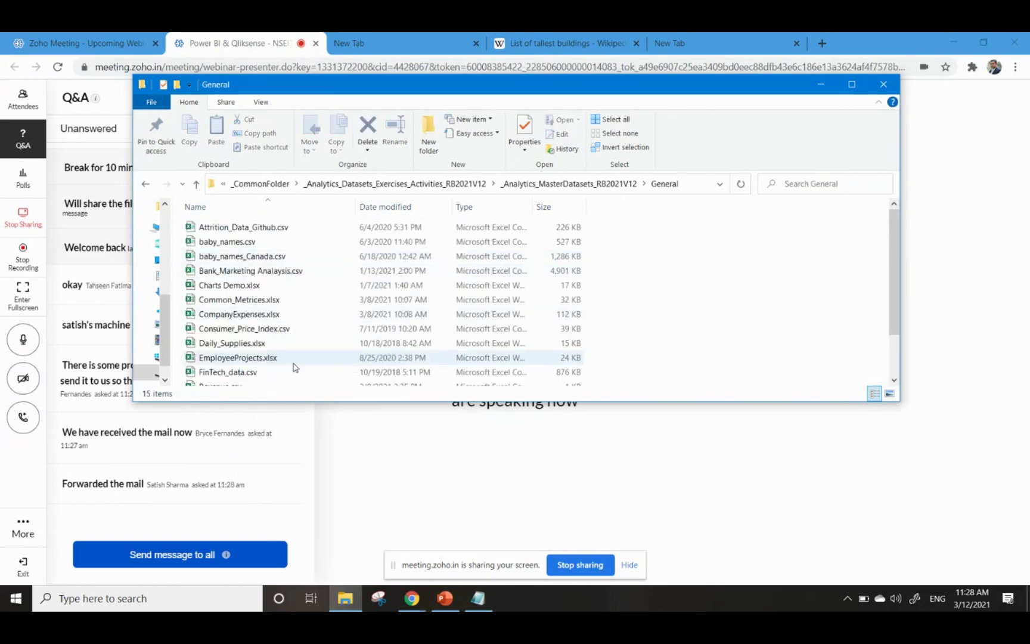
Open the CompanyExpenses.xlsx workbook from the General folder and display its BU_List sheet
{"action": "left_click", "coordinate": [269, 314]}
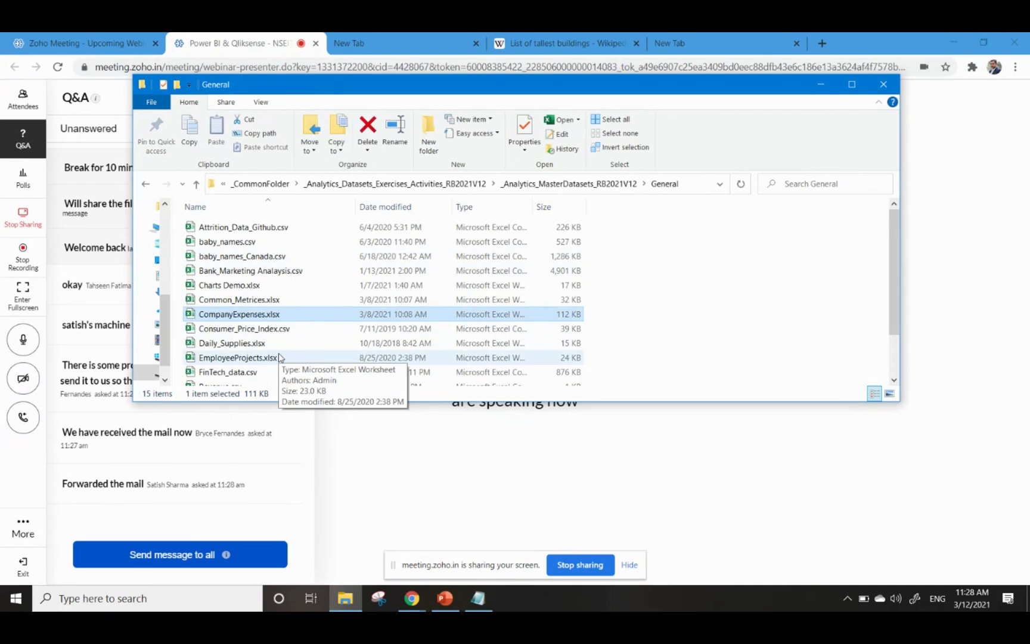
{"action": "double_click", "coordinate": [282, 316]}
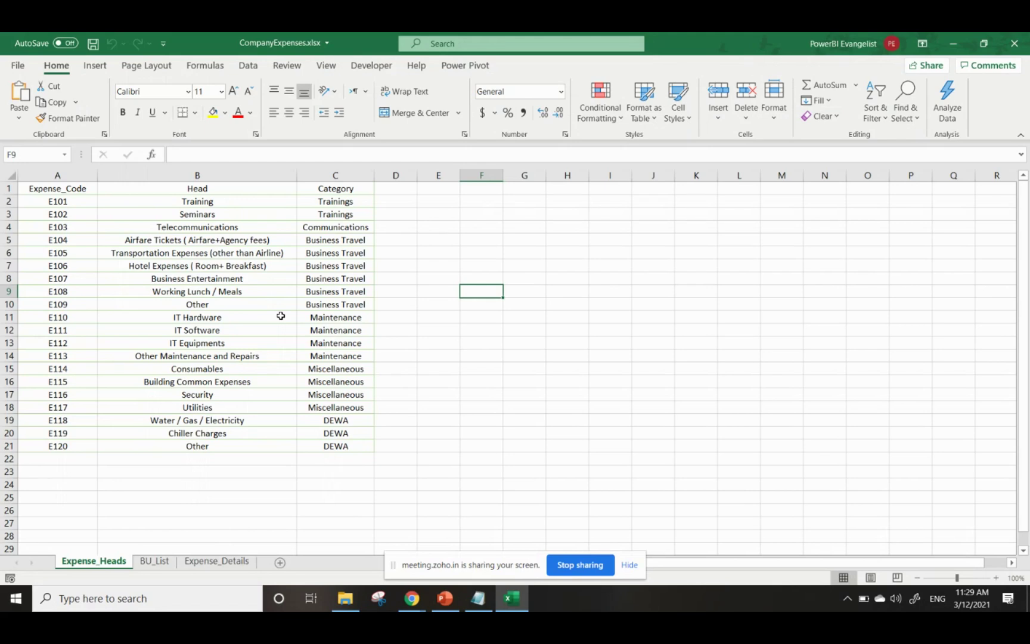
{"action": "left_click", "coordinate": [241, 319]}
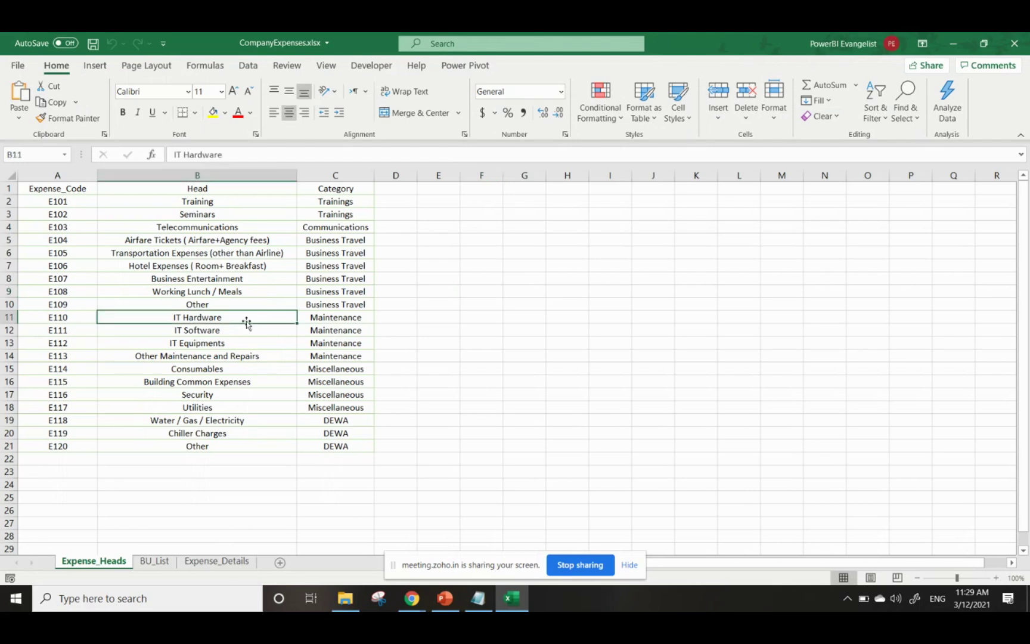
{"action": "left_click", "coordinate": [165, 564]}
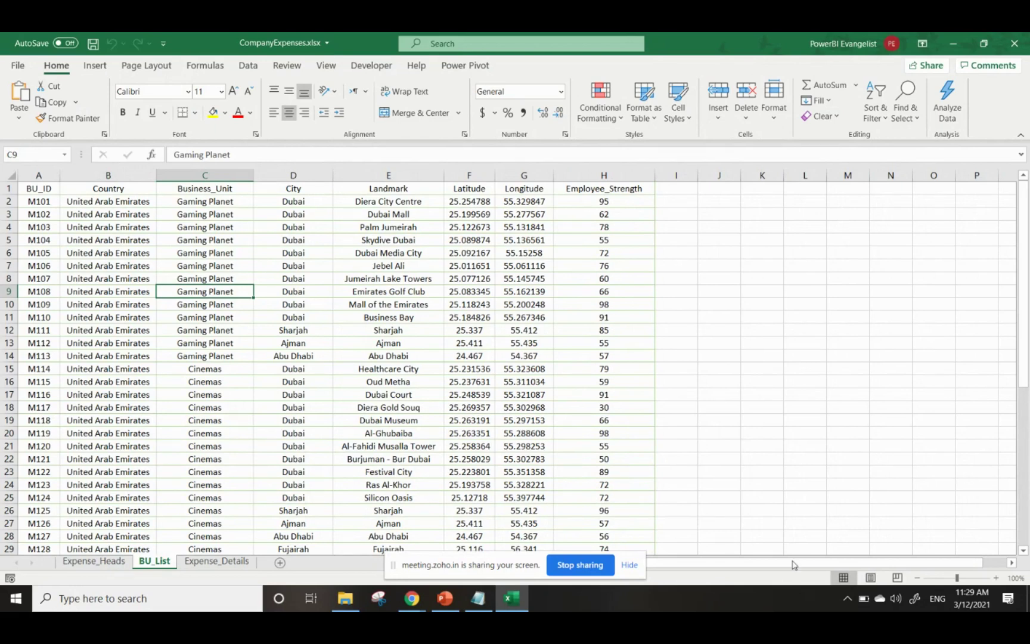
Switch back to the Zoho Meeting webinar in Chrome, mute the microphone for a moment and unmute it again
{"action": "mouse_move", "coordinate": [412, 598]}
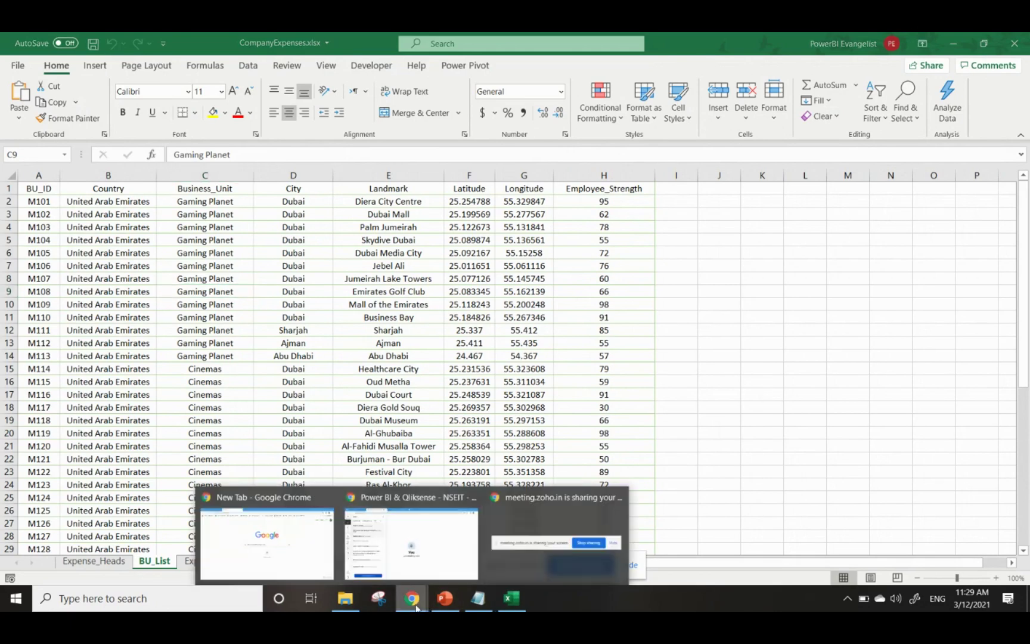
{"action": "left_click", "coordinate": [379, 534]}
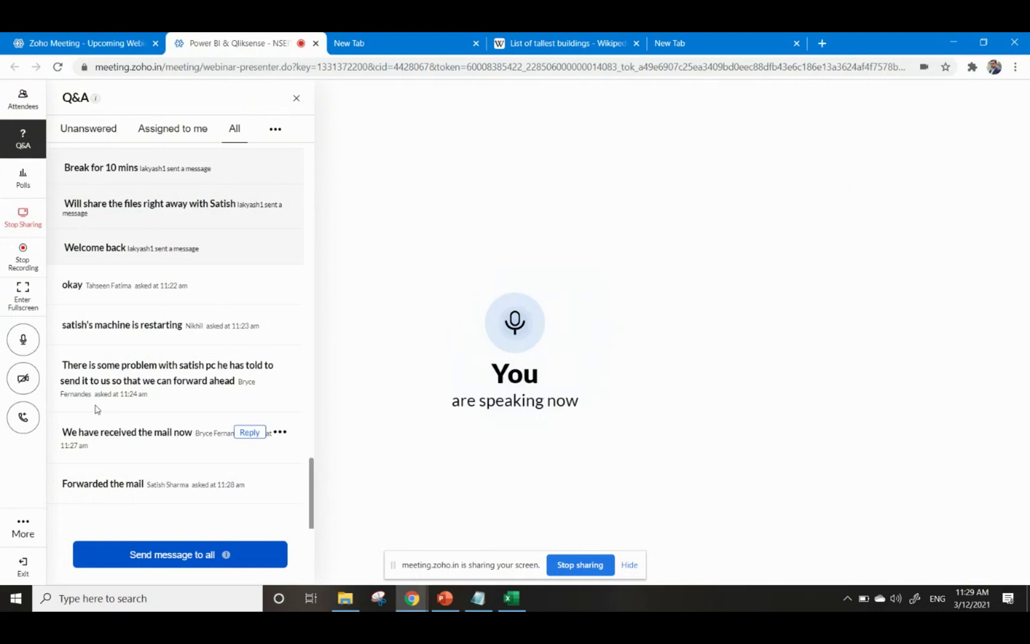
{"action": "left_click", "coordinate": [30, 348]}
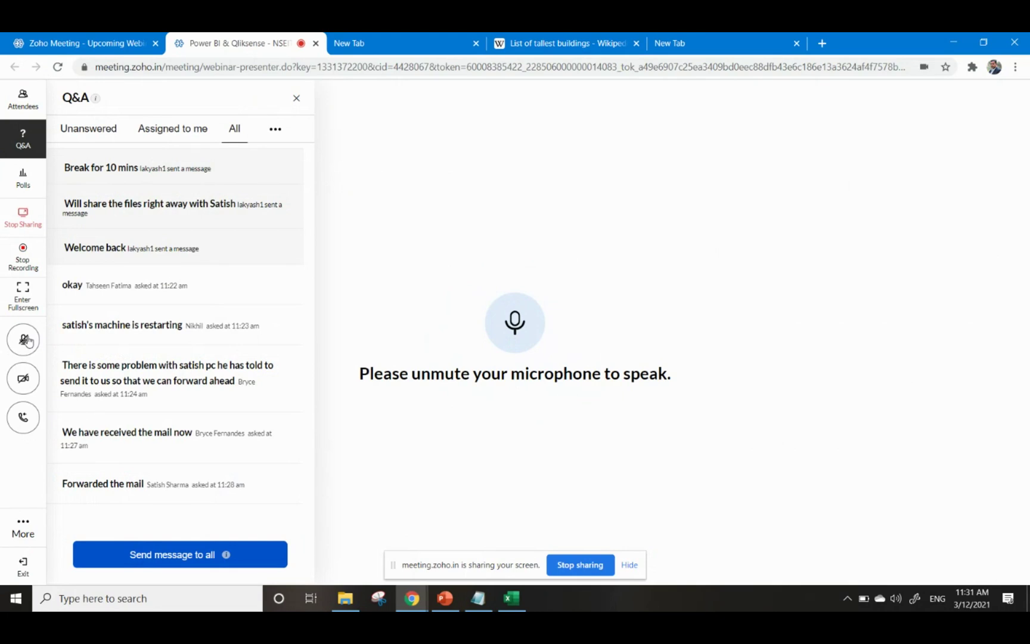
{"action": "left_click", "coordinate": [26, 340]}
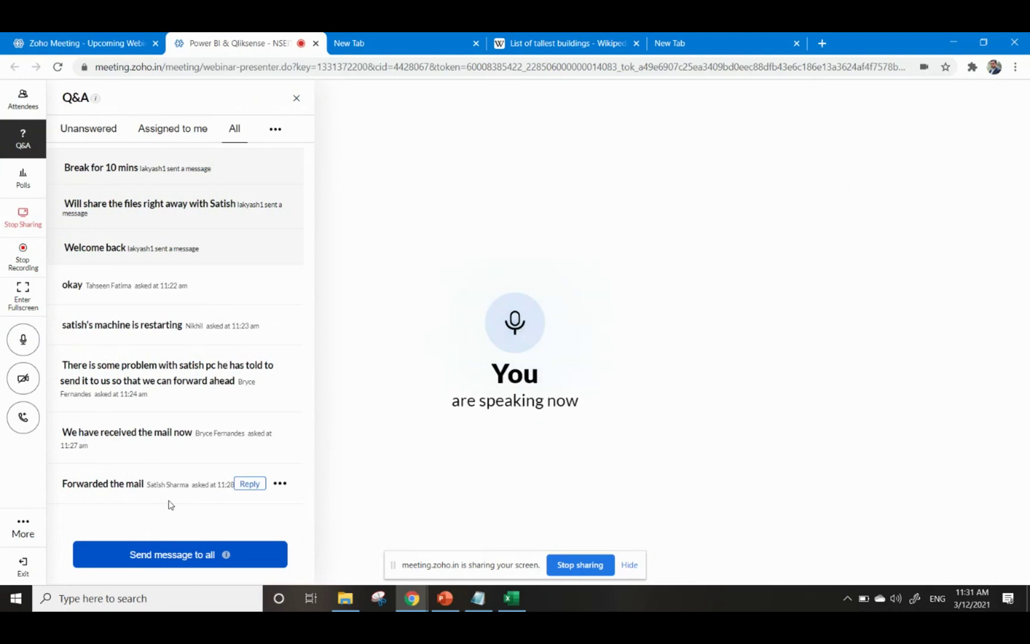
Read the newest attendee replies at the end of the webinar's Q&A list
{"action": "mouse_move", "coordinate": [518, 603]}
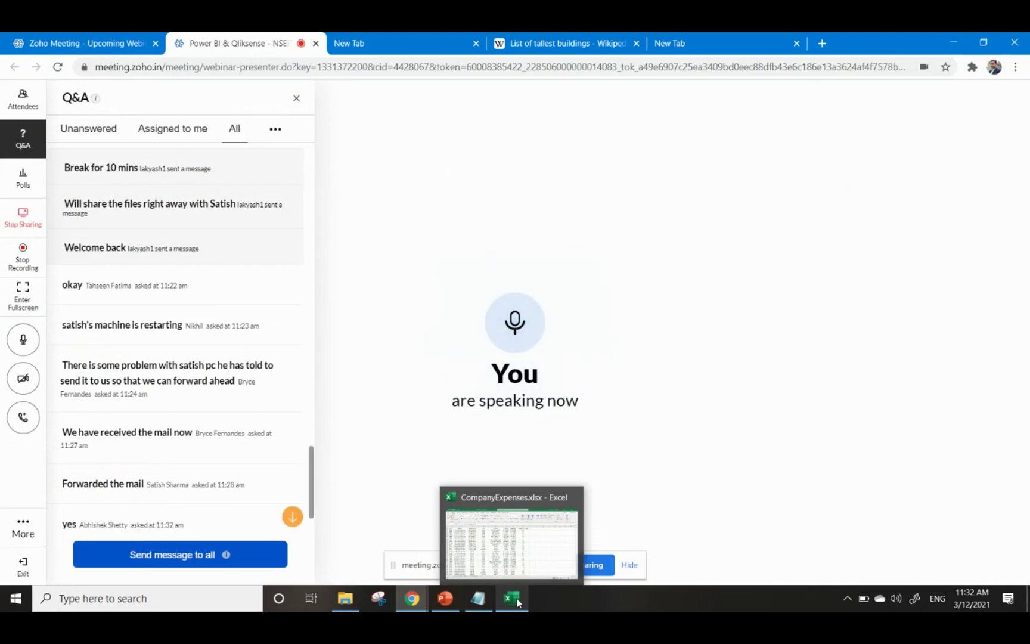
{"action": "scroll", "coordinate": [216, 486], "scroll_direction": "down", "scroll_amount": 1}
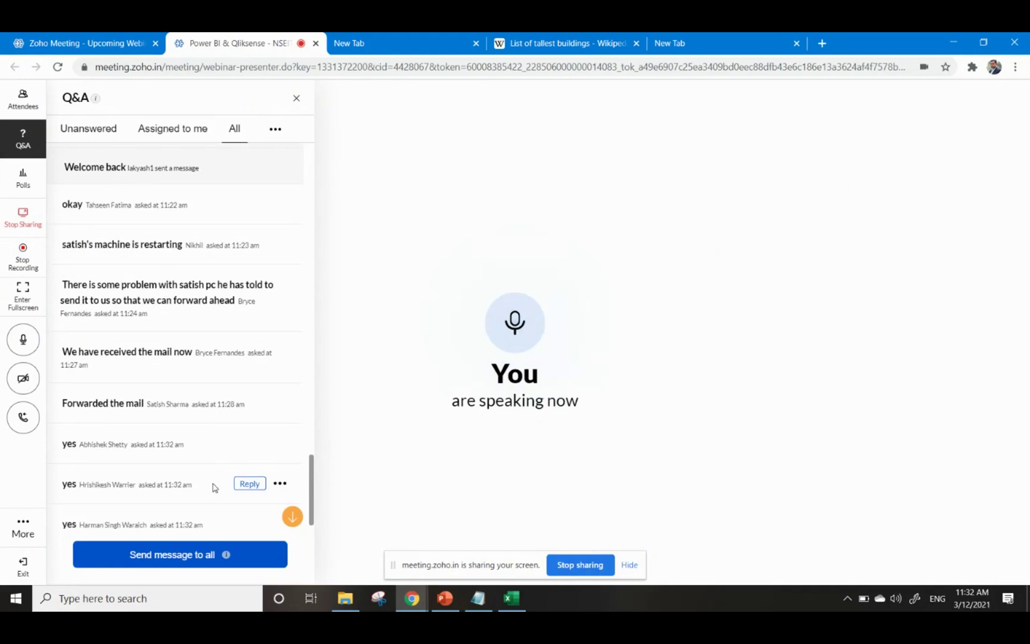
{"action": "scroll", "coordinate": [216, 487], "scroll_direction": "down", "scroll_amount": 1}
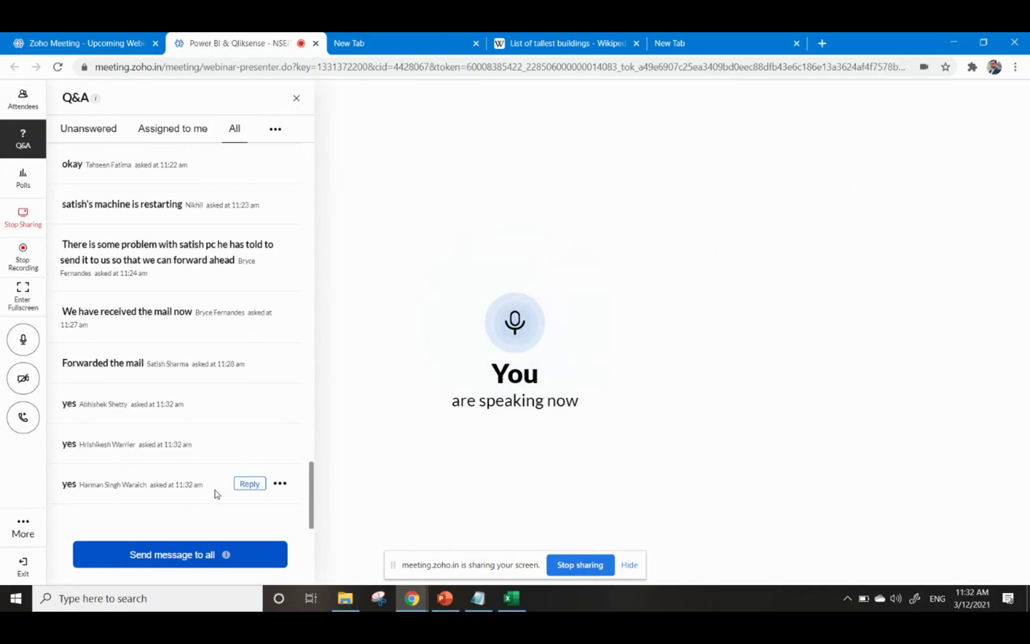
Switch to Excel and look through the business unit records on the BU_List sheet down to the last row
{"action": "left_click", "coordinate": [520, 598]}
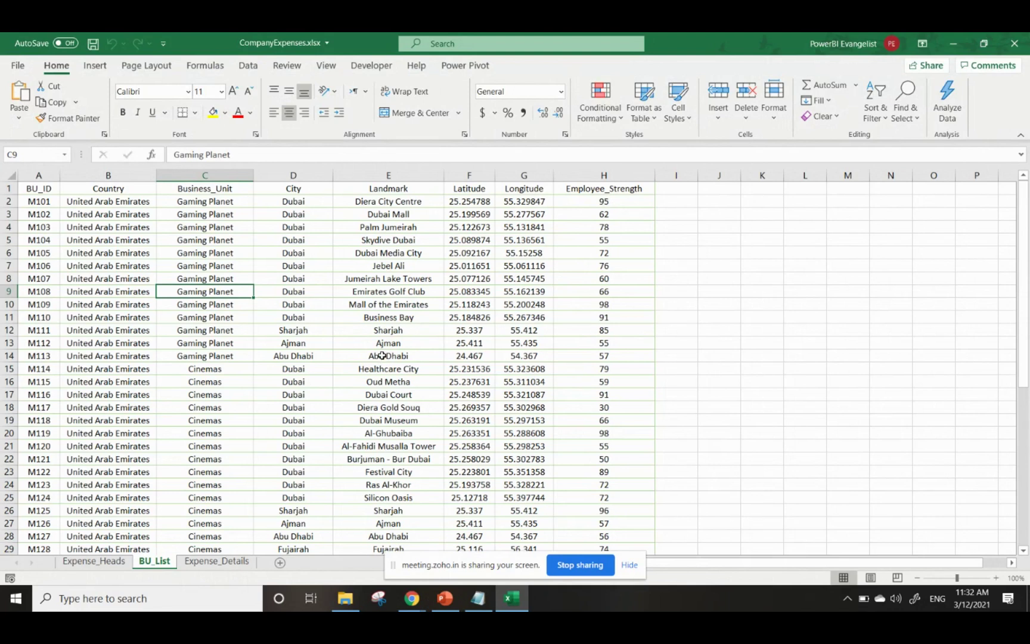
{"action": "scroll", "coordinate": [278, 395], "scroll_direction": "down", "scroll_amount": 8}
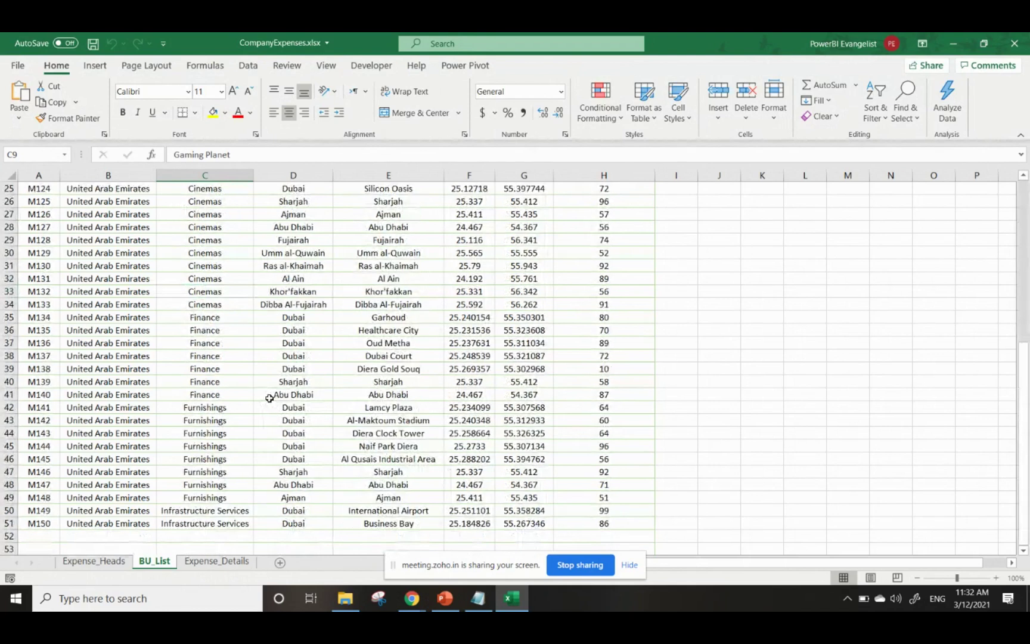
{"action": "scroll", "coordinate": [258, 395], "scroll_direction": "down", "scroll_amount": 4}
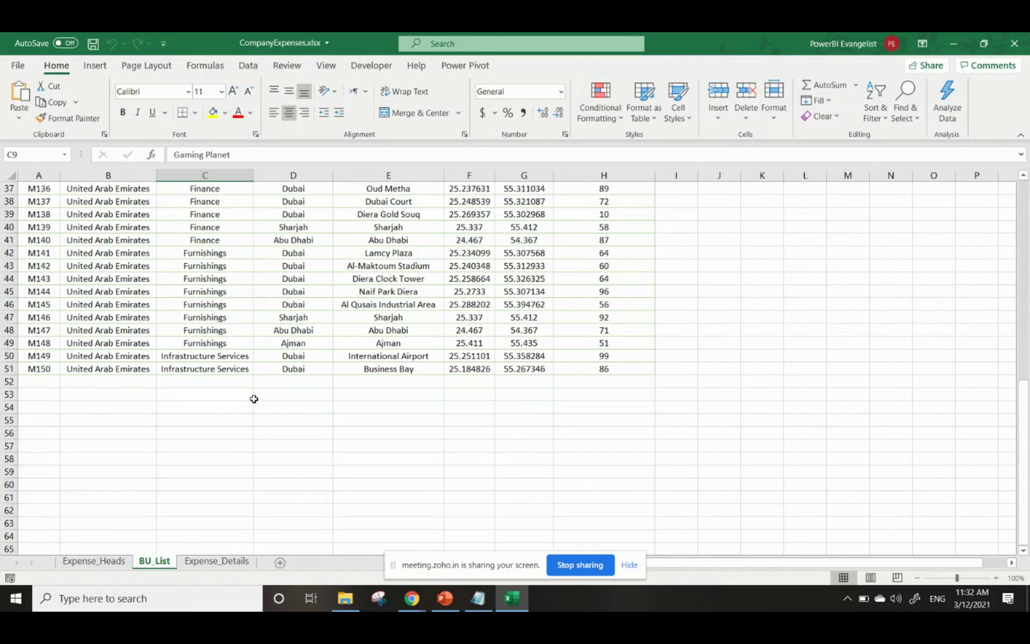
{"action": "scroll", "coordinate": [246, 400], "scroll_direction": "up", "scroll_amount": 10}
{"action": "scroll", "coordinate": [247, 400], "scroll_direction": "up", "scroll_amount": 2}
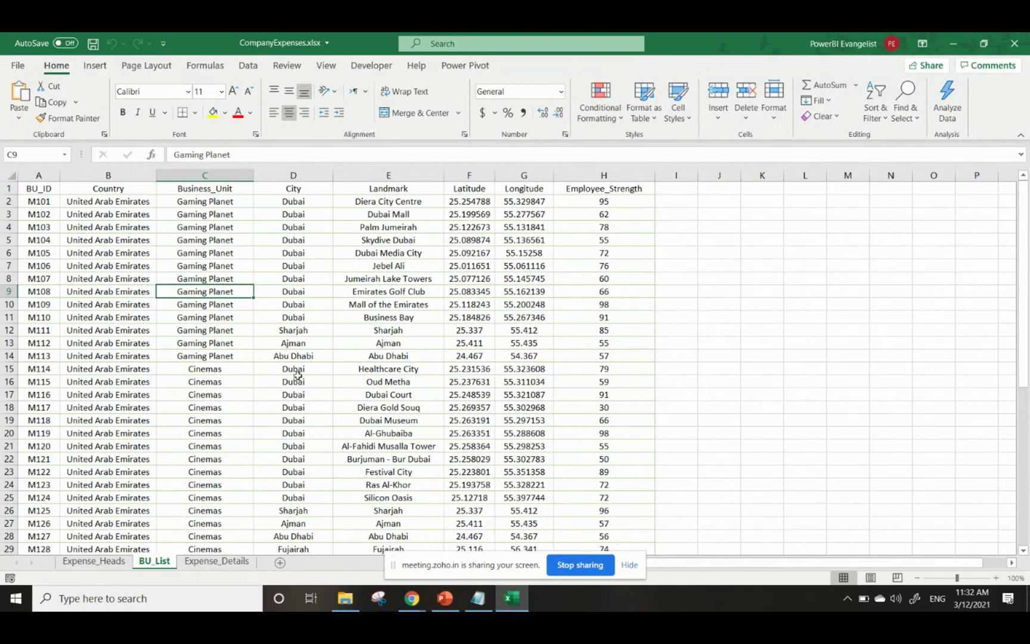
Examine how the Expense_Heads, Expense_Details and BU_List sheets relate through their code columns, and close the CompanyExpenses workbook
{"action": "left_click", "coordinate": [95, 562]}
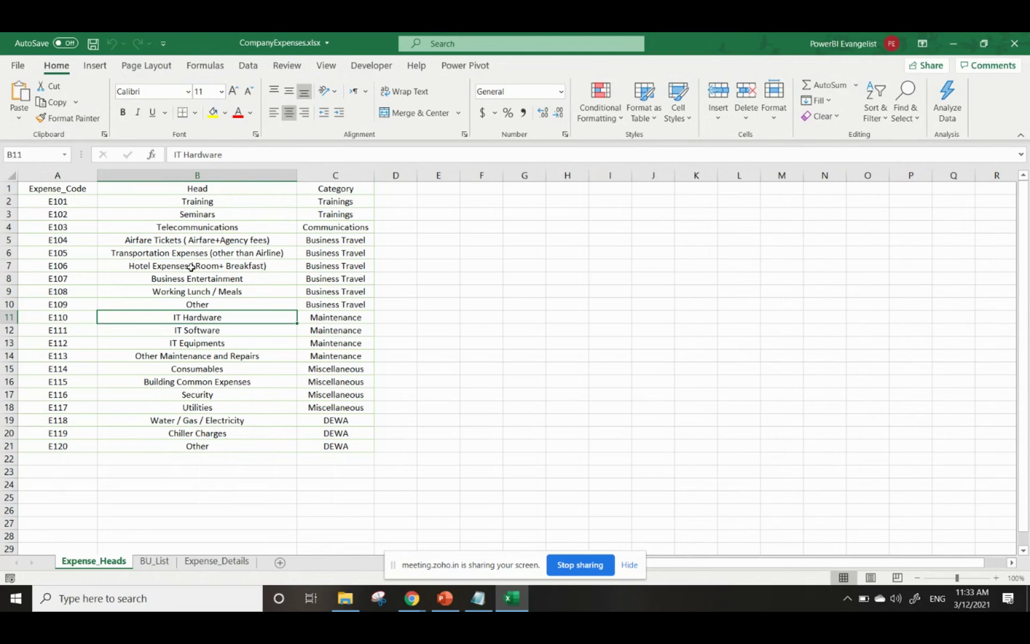
{"action": "left_click", "coordinate": [232, 566]}
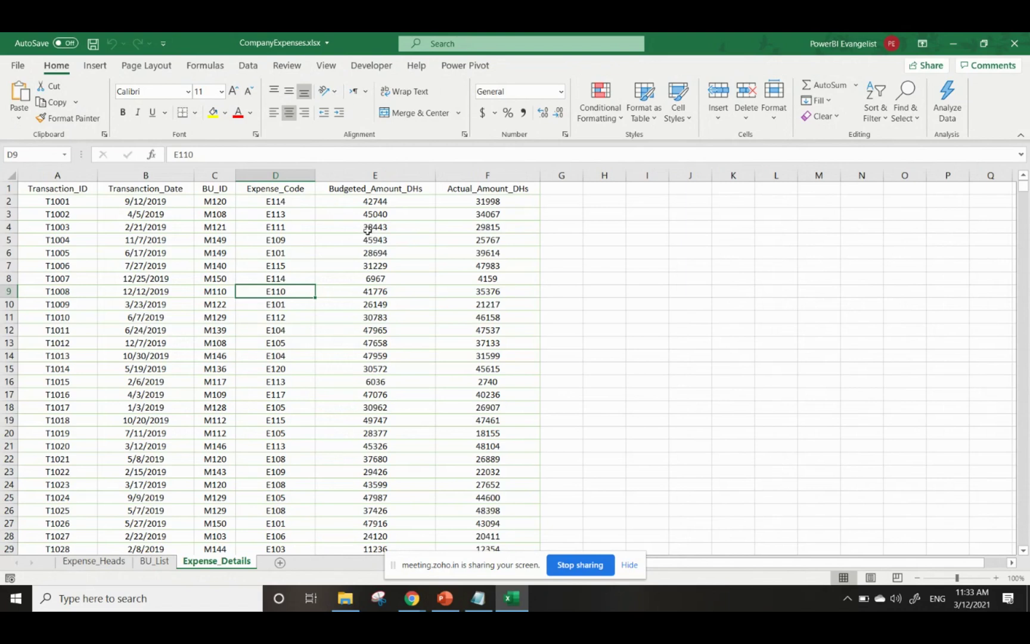
{"action": "left_click", "coordinate": [152, 561]}
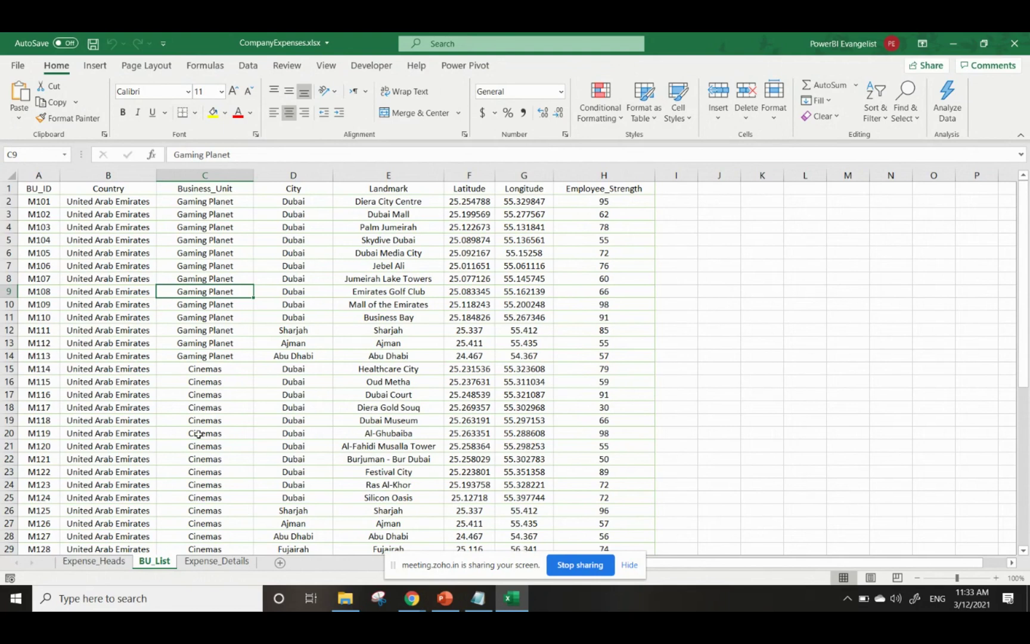
{"action": "left_click", "coordinate": [106, 564]}
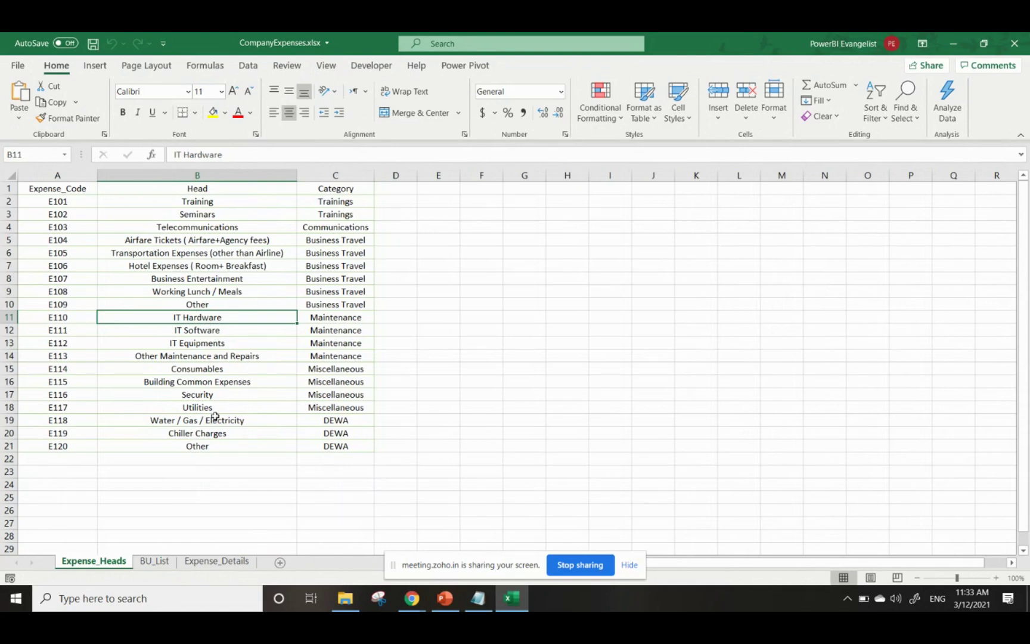
{"action": "left_click", "coordinate": [226, 564]}
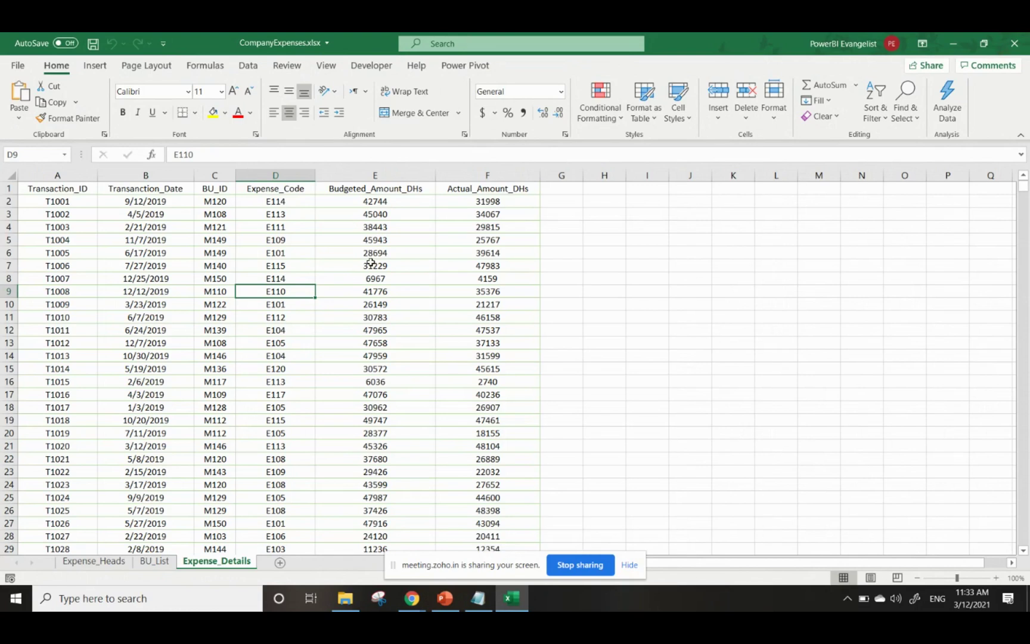
{"action": "left_click", "coordinate": [1021, 41]}
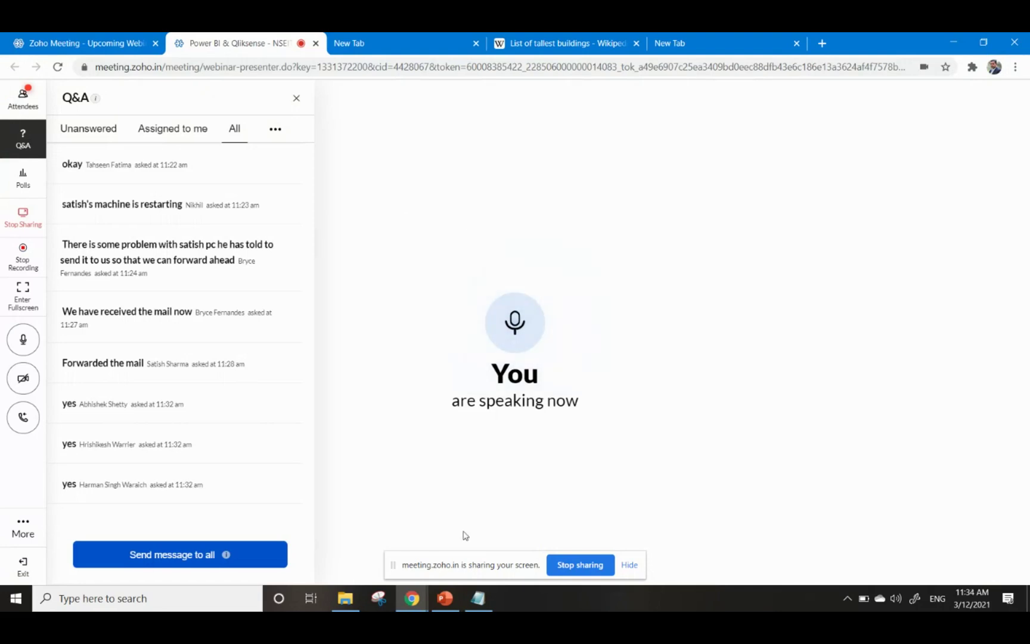
Copy CompanyExpenses.xlsx from the General folder into the Learning > NSEIT > WorkedFiles folder on drive D
{"action": "left_click", "coordinate": [345, 598]}
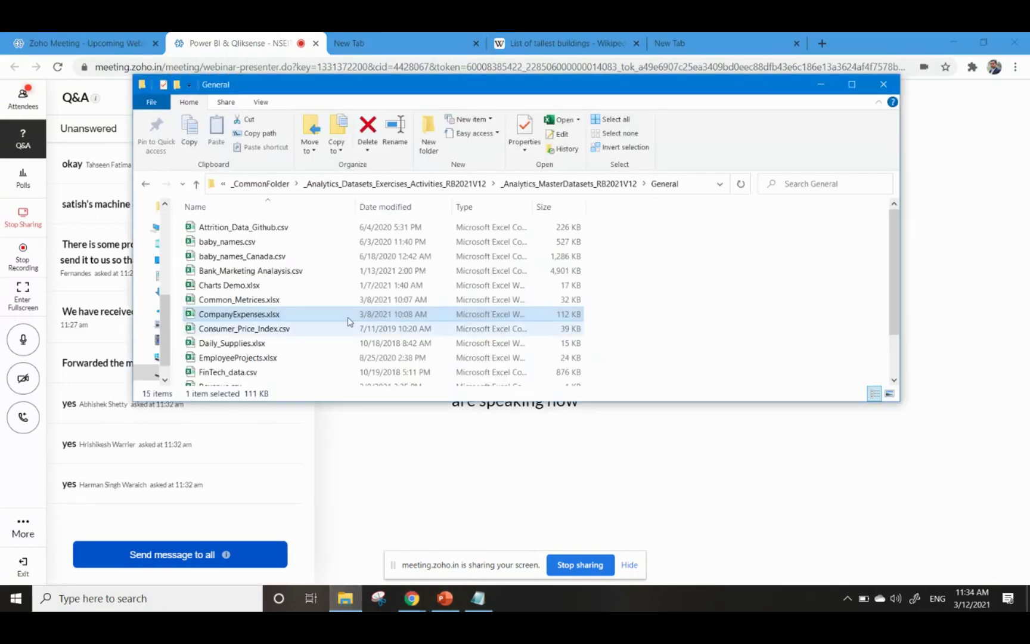
{"action": "left_click", "coordinate": [251, 271]}
{"action": "left_click", "coordinate": [275, 314]}
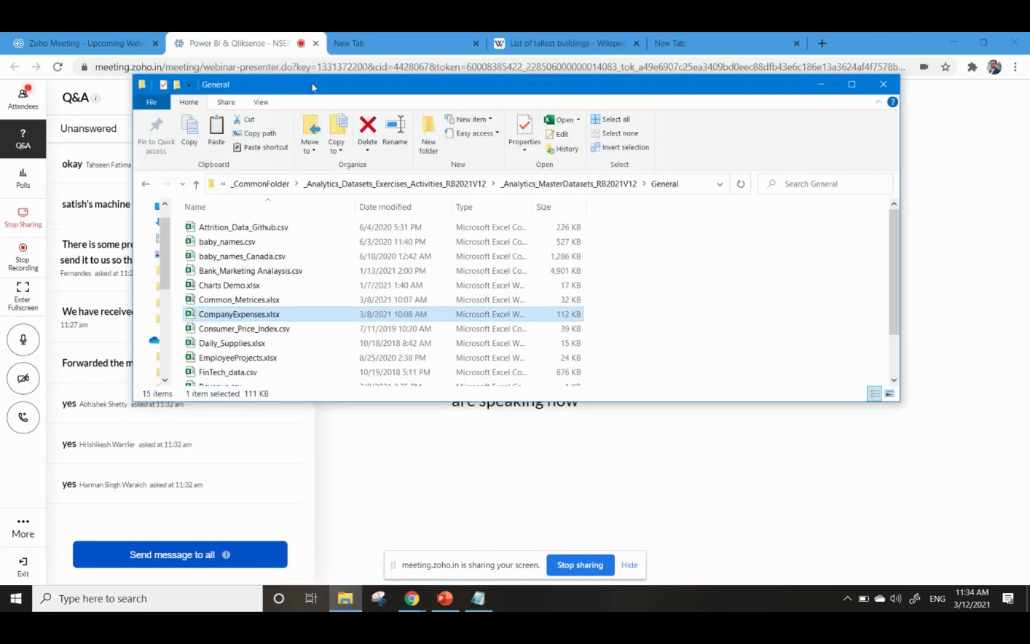
{"action": "double_click", "coordinate": [311, 84]}
{"action": "left_click", "coordinate": [219, 138]}
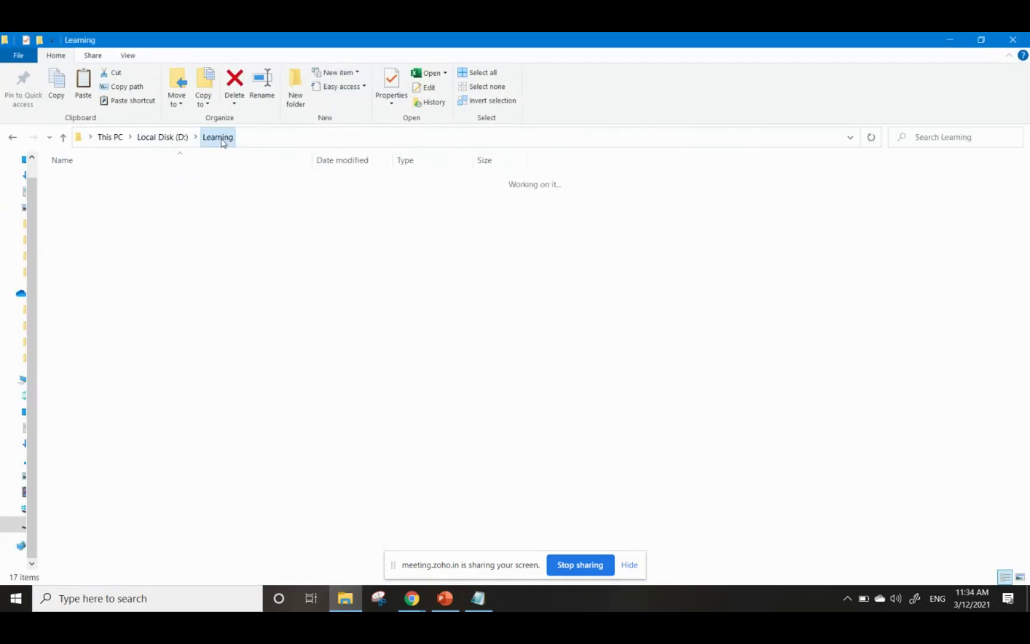
{"action": "double_click", "coordinate": [119, 351]}
{"action": "double_click", "coordinate": [121, 181]}
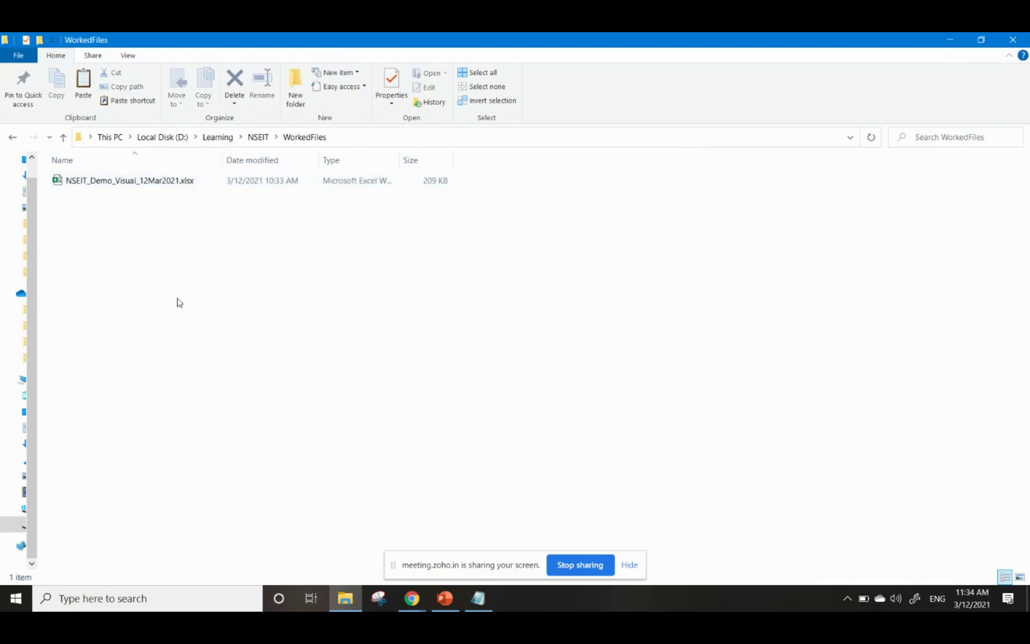
{"action": "key", "text": "ctrl+v"}
Rename the copied workbook as NSEIT_Demo_CompanyExpenses.xlsx and open it in Excel
{"action": "left_click", "coordinate": [130, 179]}
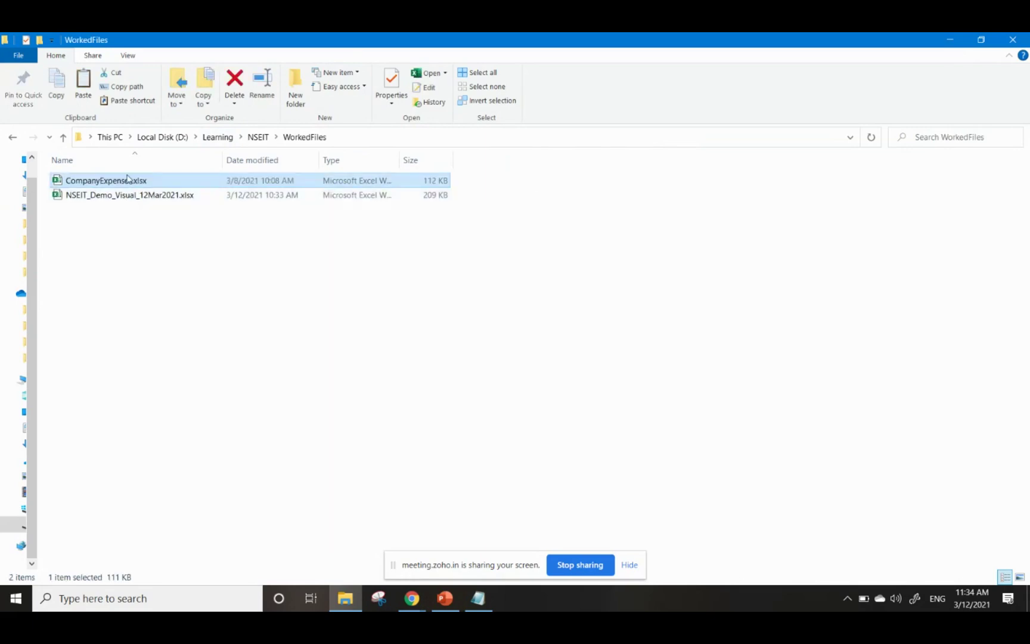
{"action": "left_click", "coordinate": [115, 180]}
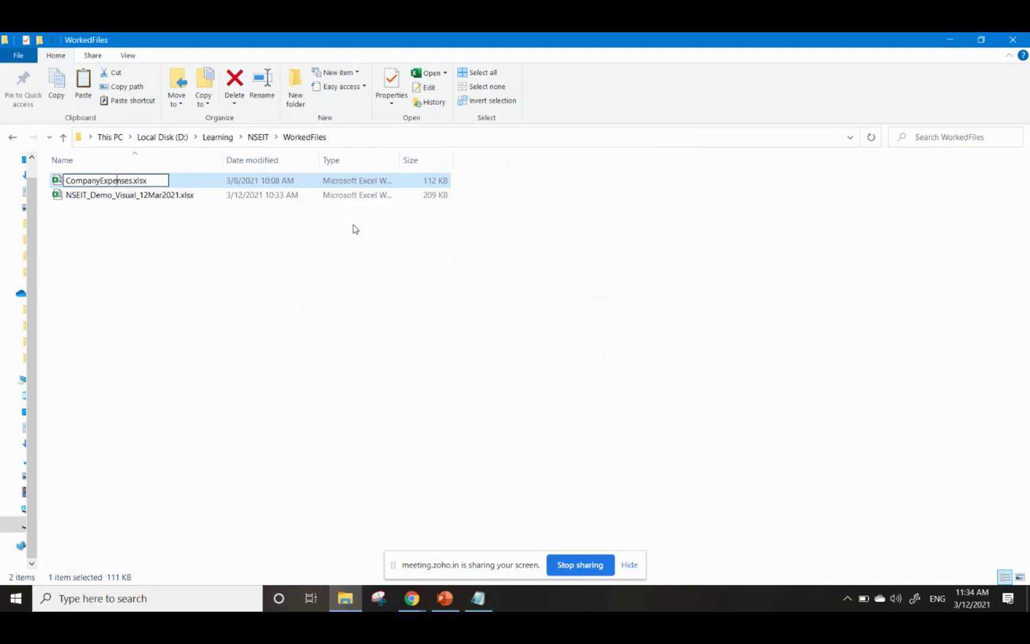
{"action": "key", "text": "Home"}
{"action": "type", "text": "NSEID"}
{"action": "key", "text": "BackSpace"}
{"action": "type", "text": "T_Demo"}
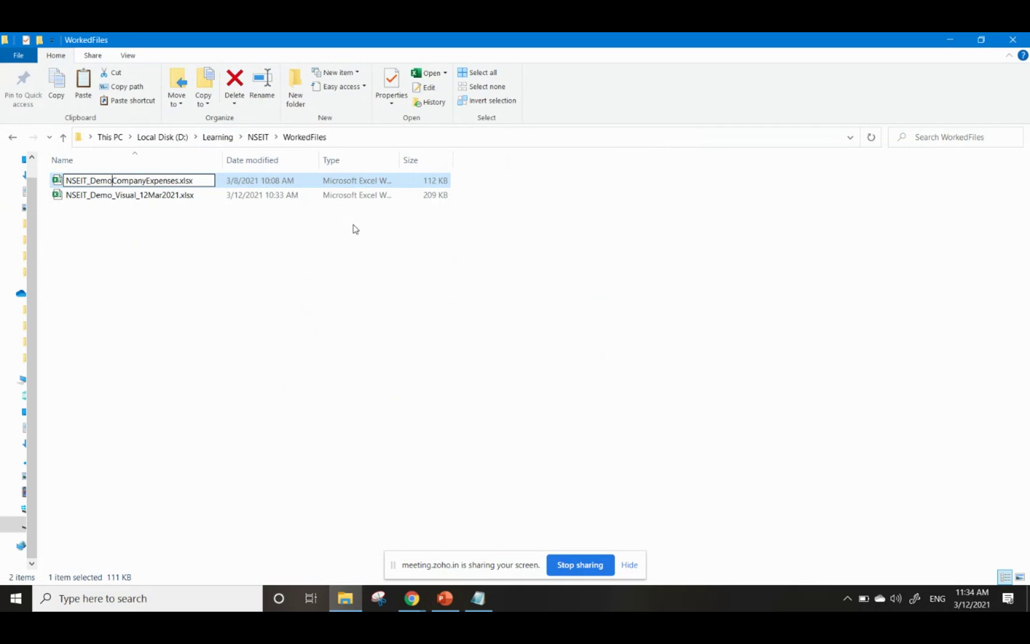
{"action": "type", "text": "_"}
{"action": "key", "text": "Return"}
{"action": "key", "text": "Return"}
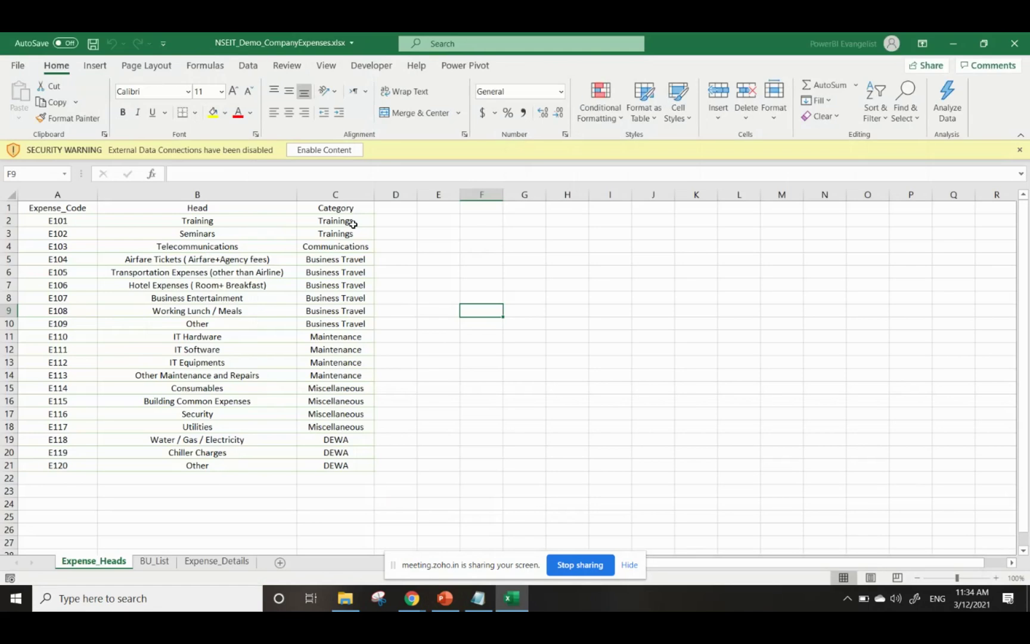
Enable the blocked external data connections in the workbook
{"action": "left_click", "coordinate": [329, 151]}
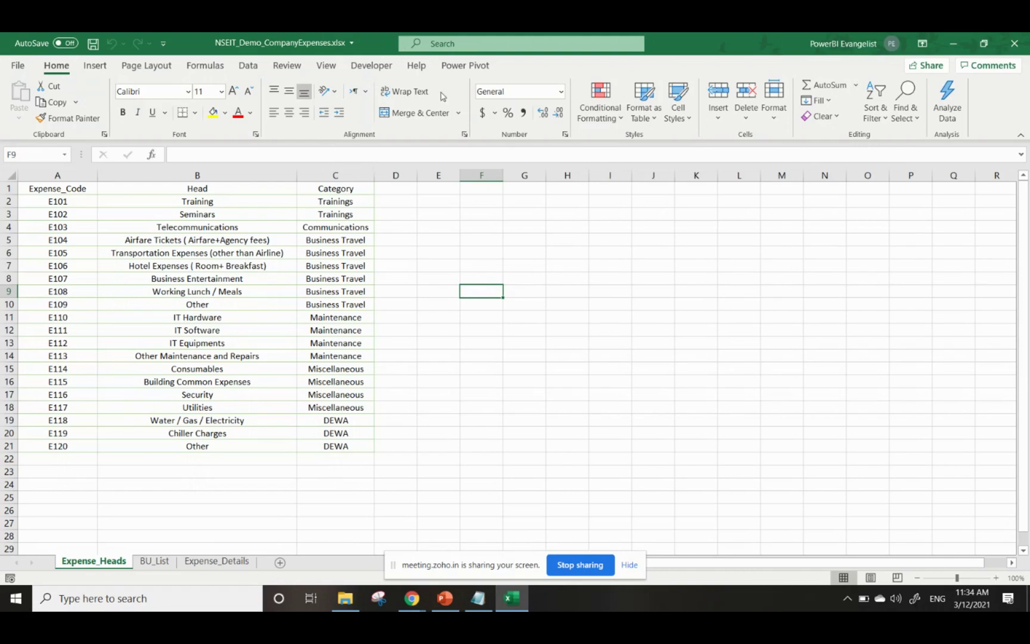
{"action": "left_click", "coordinate": [202, 328]}
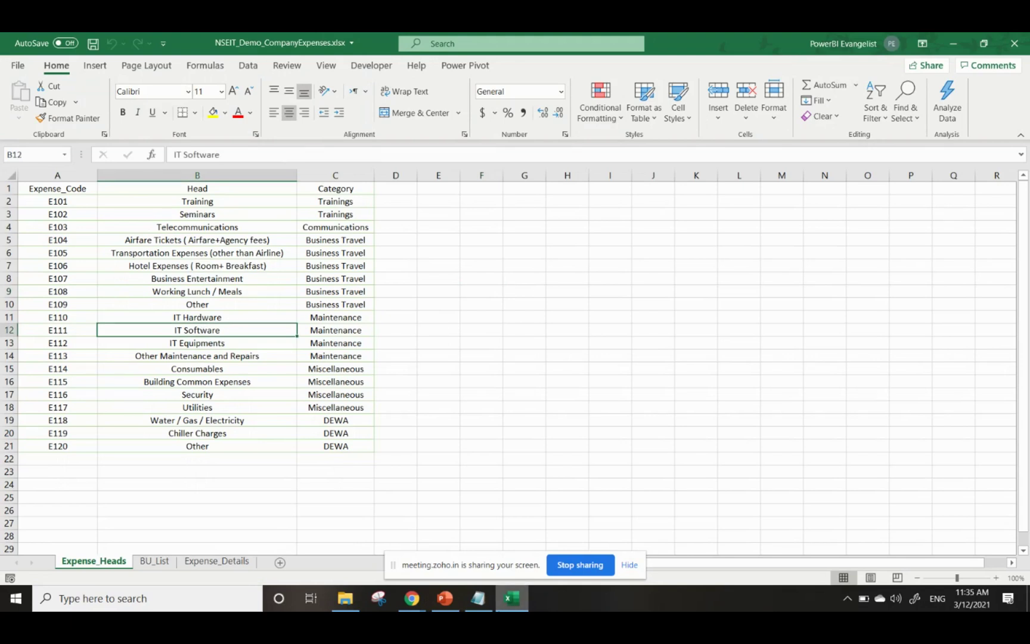
Switch to SessionNotes.txt in Notepad, append "(basic requirement >> Tabular structure)" to the 2010 Excel Self Service BI line, and save
{"action": "left_click", "coordinate": [480, 602]}
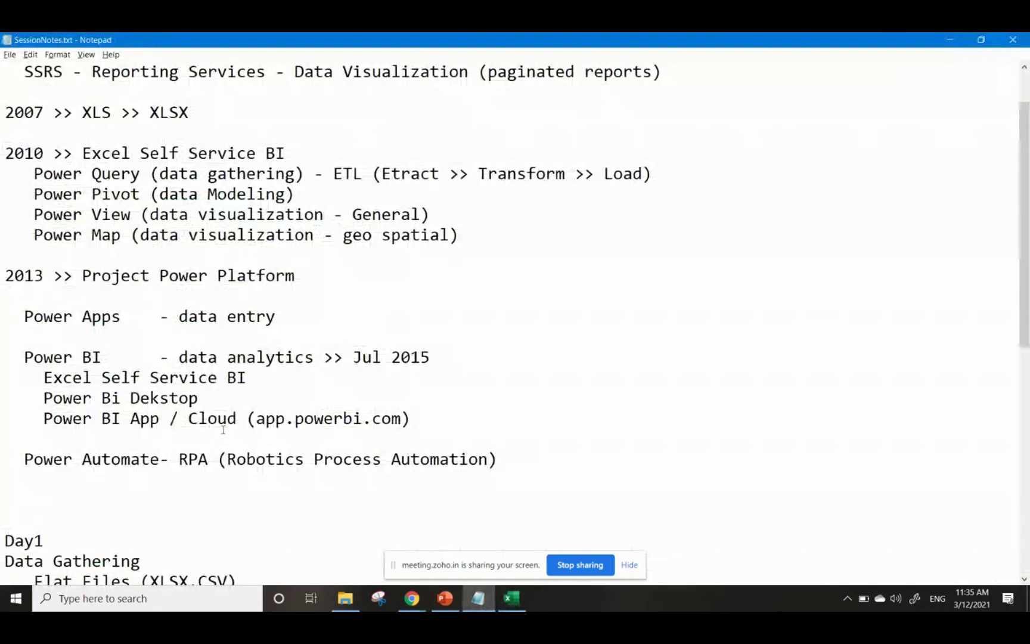
{"action": "left_click_drag", "start_coordinate": [34, 173], "coordinate": [196, 190]}
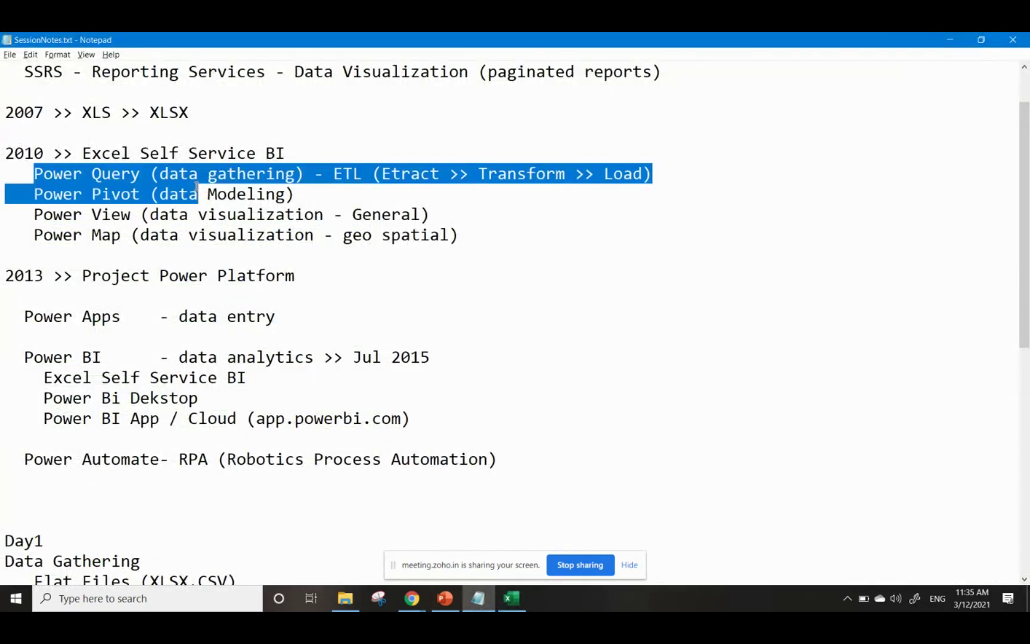
{"action": "left_click", "coordinate": [302, 148]}
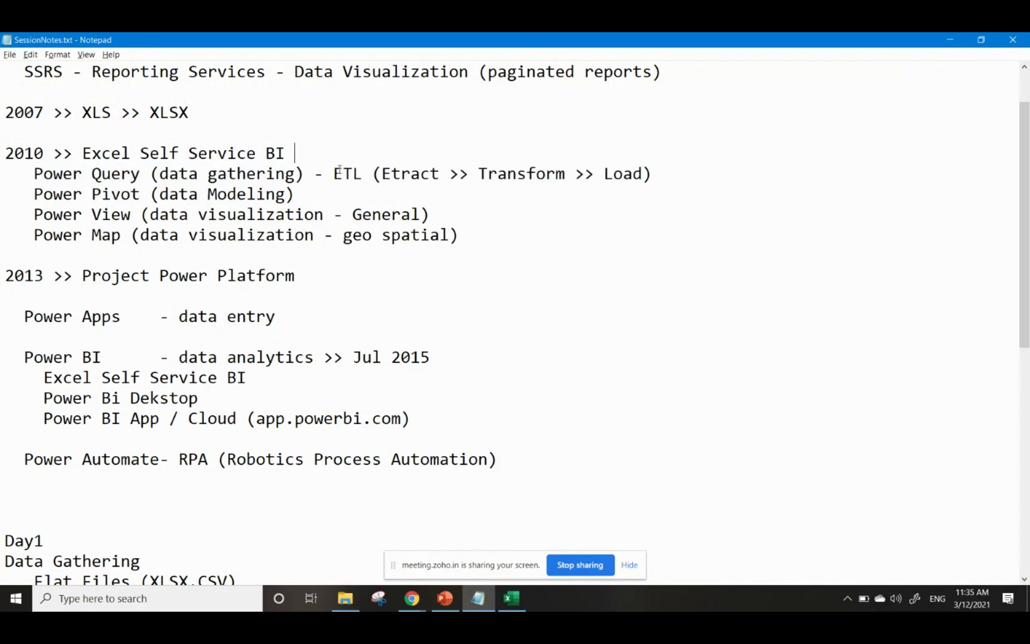
{"action": "type", "text": "(basic requirement >> Tabula"}
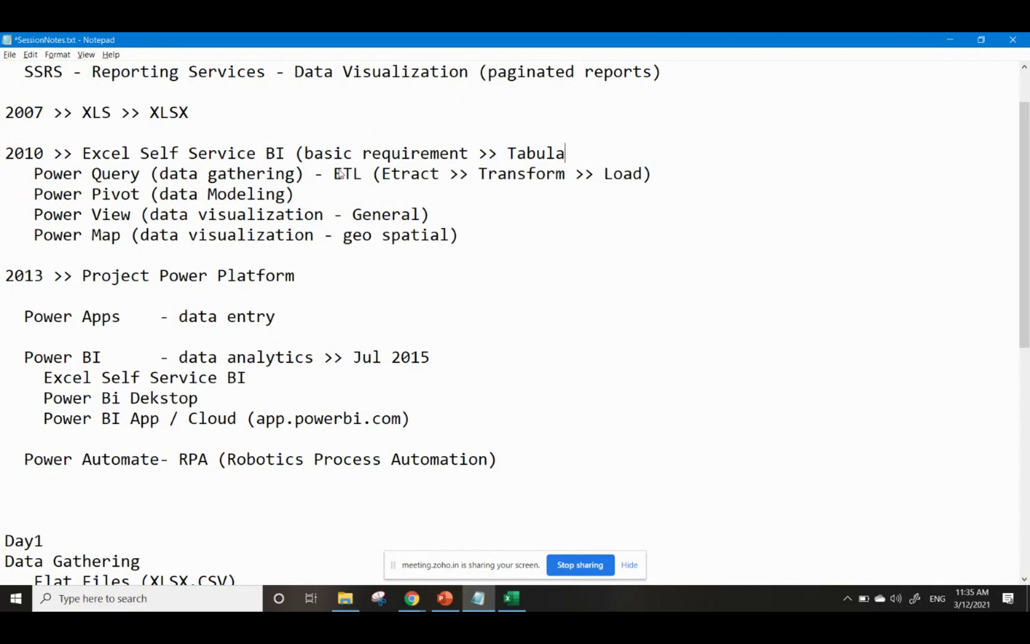
{"action": "type", "text": "r structure)"}
{"action": "key", "text": "ctrl+s"}
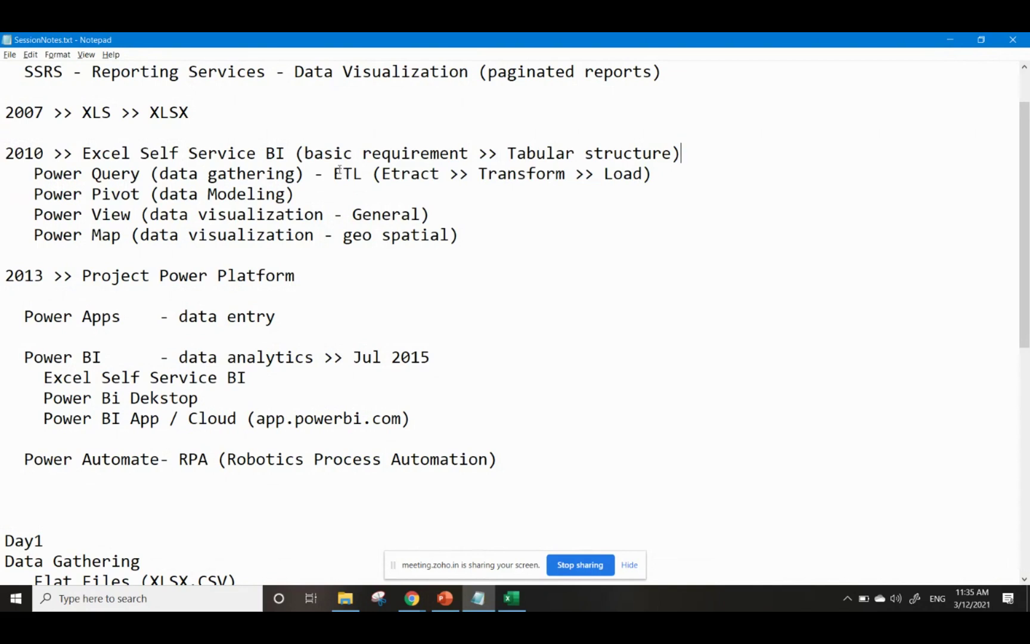
Switch back to Excel and look over the data layout on the Expense_Heads, BU_List and Expense_Details sheets
{"action": "key", "text": "alt+Tab"}
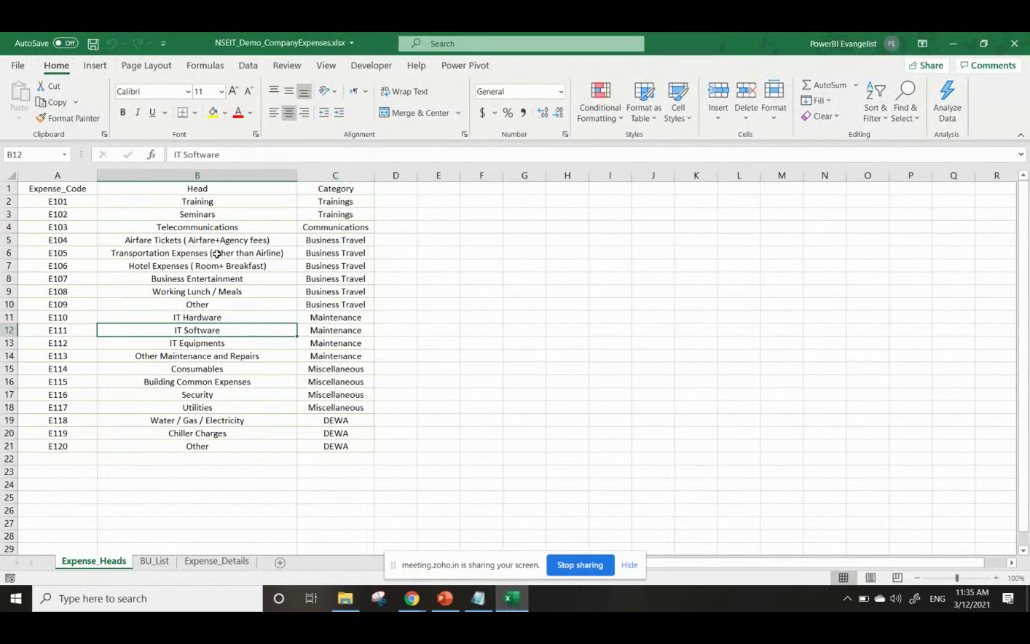
{"action": "left_click", "coordinate": [220, 294]}
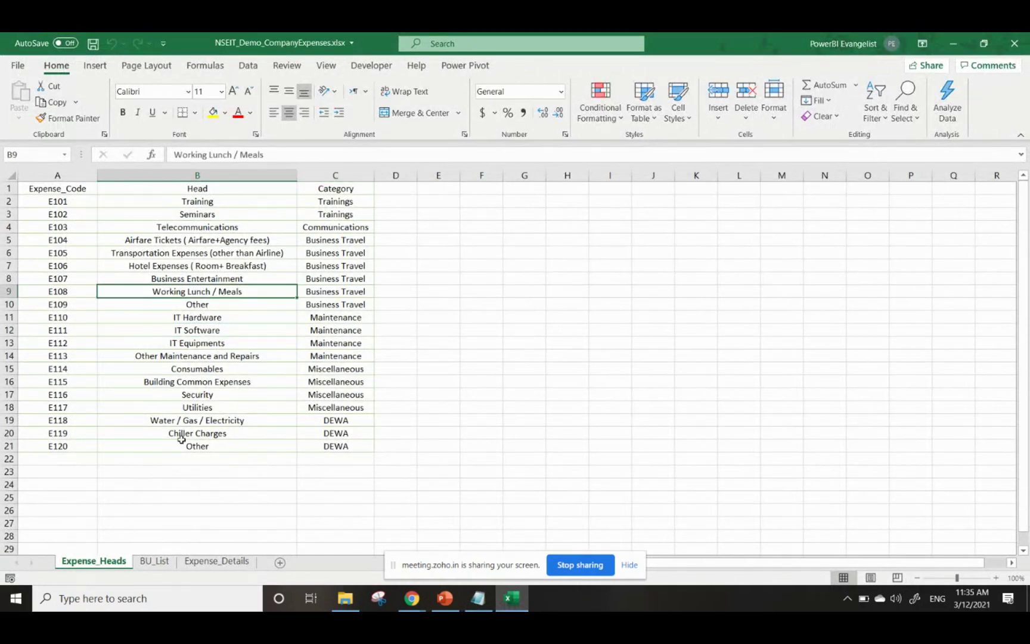
{"action": "left_click", "coordinate": [155, 563]}
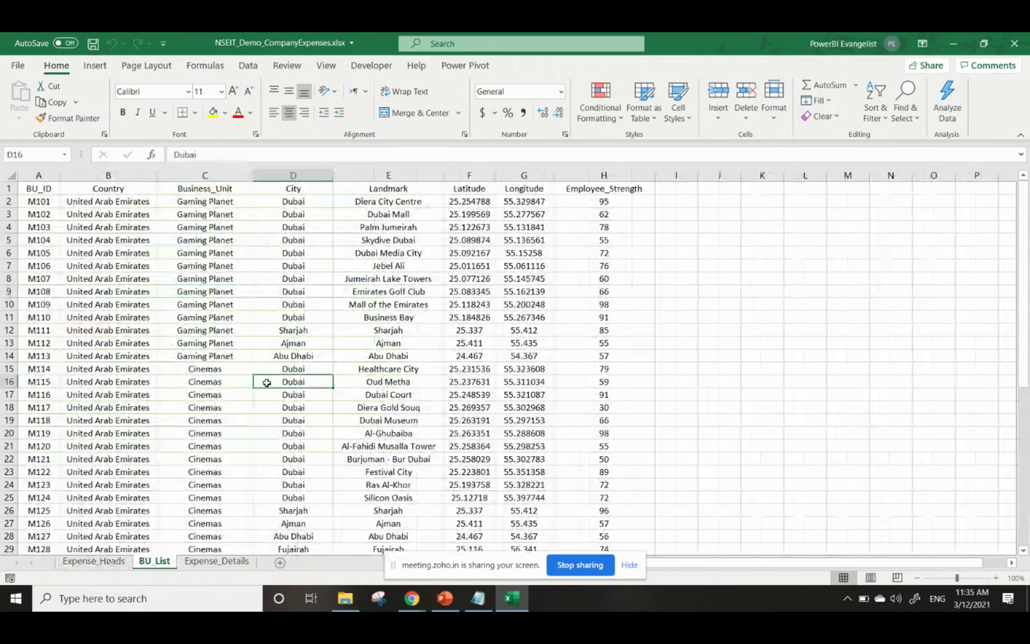
{"action": "left_click", "coordinate": [206, 563]}
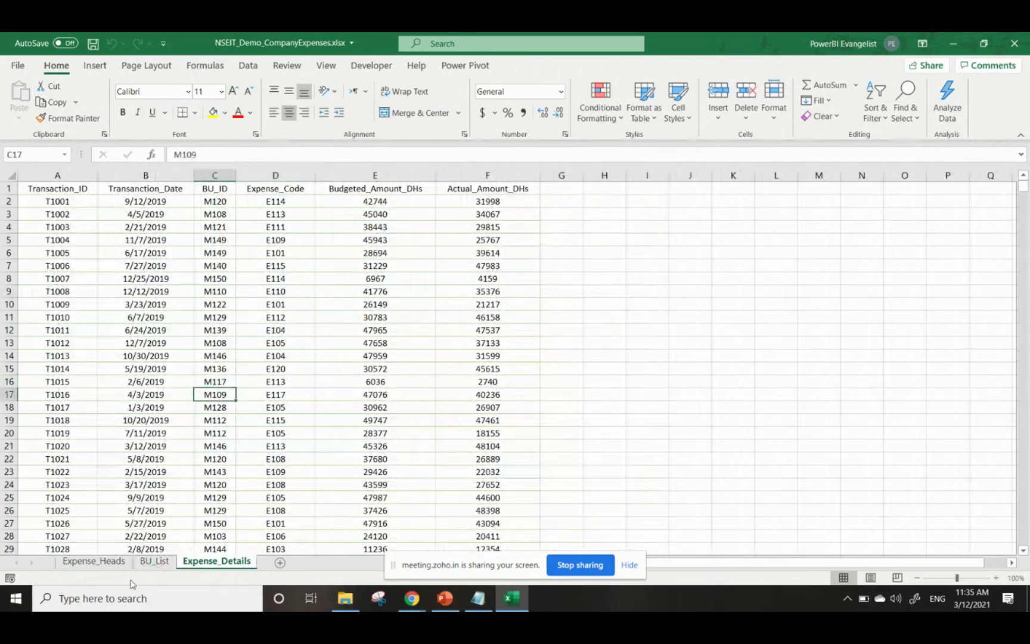
{"action": "left_click", "coordinate": [155, 563]}
{"action": "left_click", "coordinate": [109, 566]}
Convert the Expense_Heads data range A1:C21 into a table with headers
{"action": "left_click", "coordinate": [212, 268]}
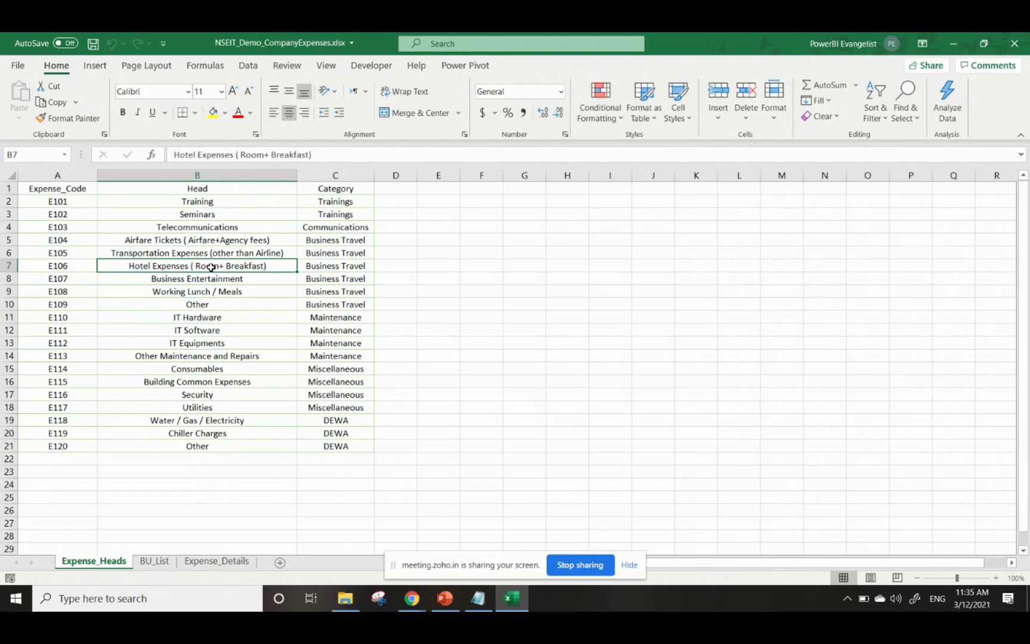
{"action": "left_click", "coordinate": [214, 343]}
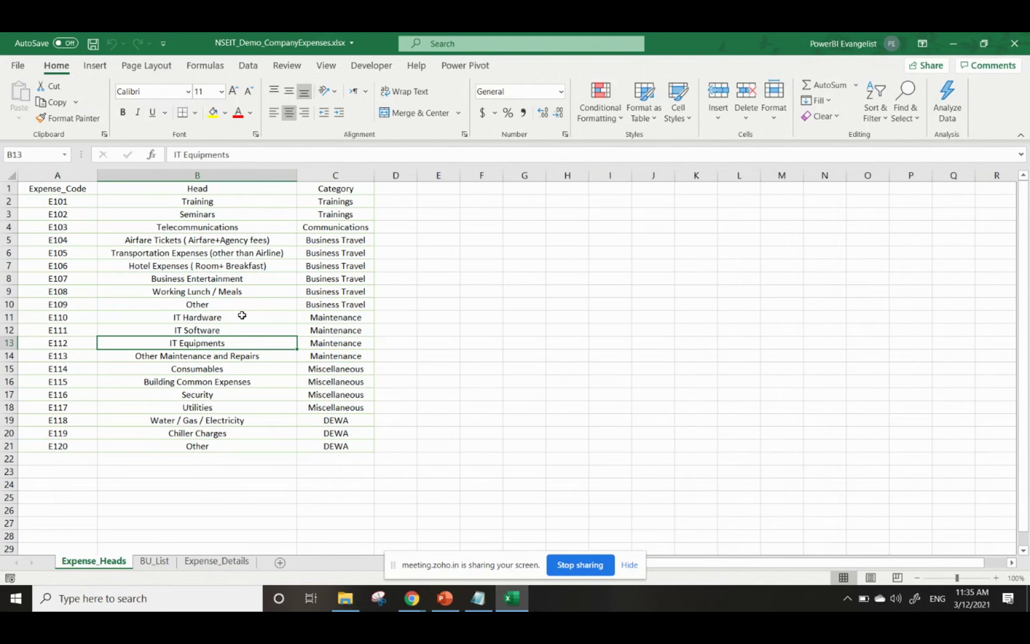
{"action": "key", "text": "ctrl+t"}
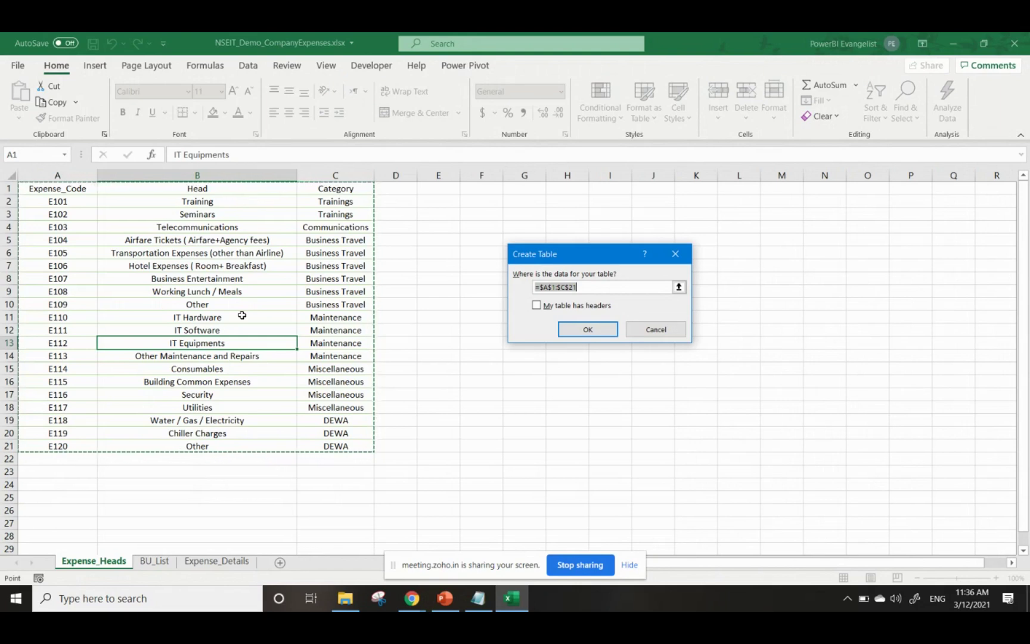
{"action": "left_click", "coordinate": [538, 305]}
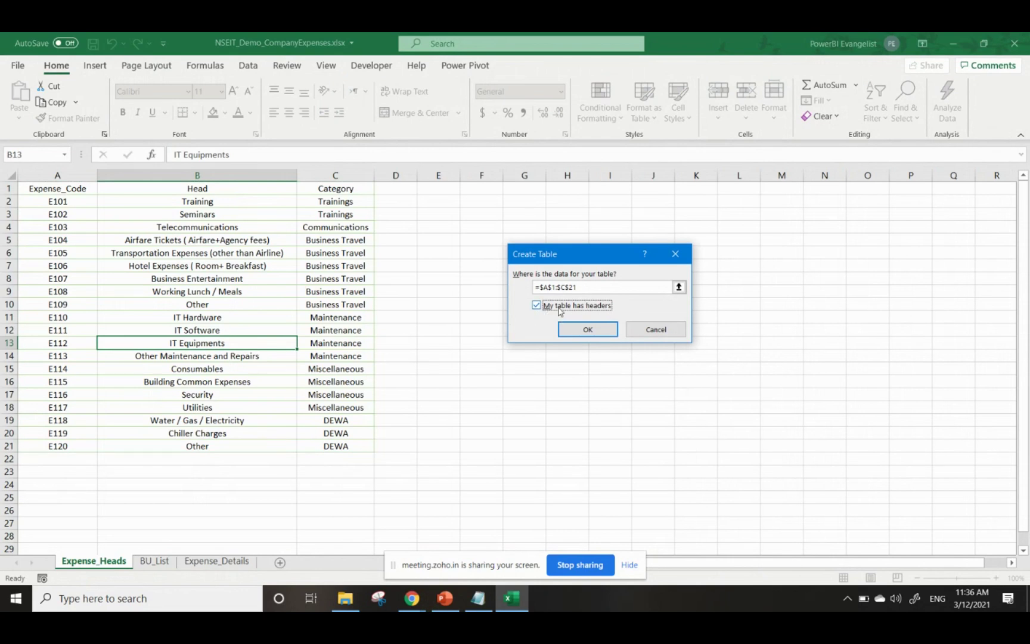
{"action": "left_click", "coordinate": [588, 330]}
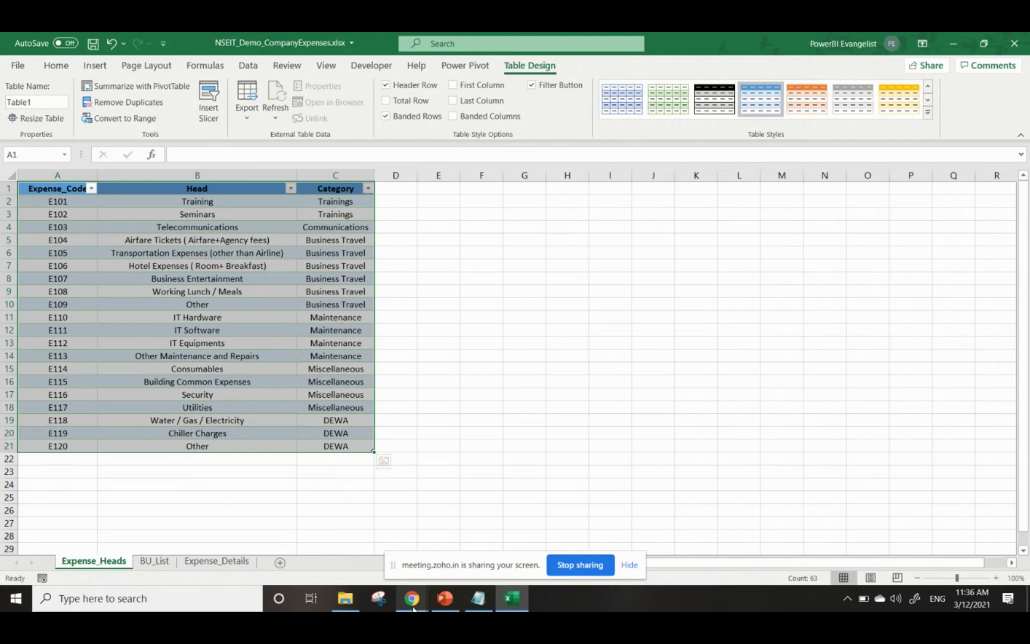
Switch to Chrome to check the webinar's attendee list and view the Wikipedia list of tallest buildings
{"action": "mouse_move", "coordinate": [413, 606]}
{"action": "left_click", "coordinate": [397, 529]}
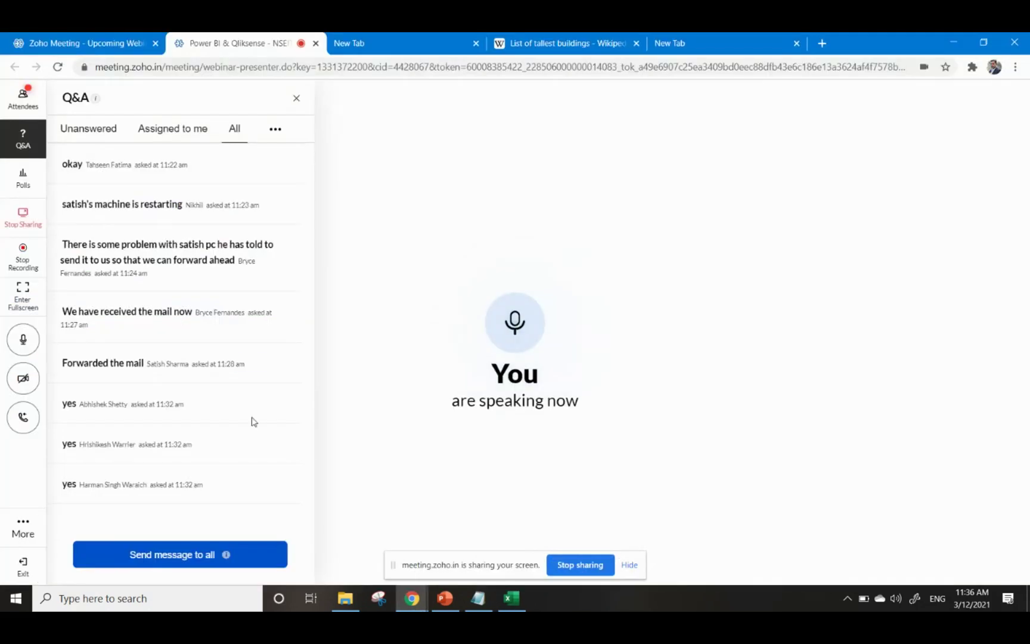
{"action": "left_click", "coordinate": [21, 105]}
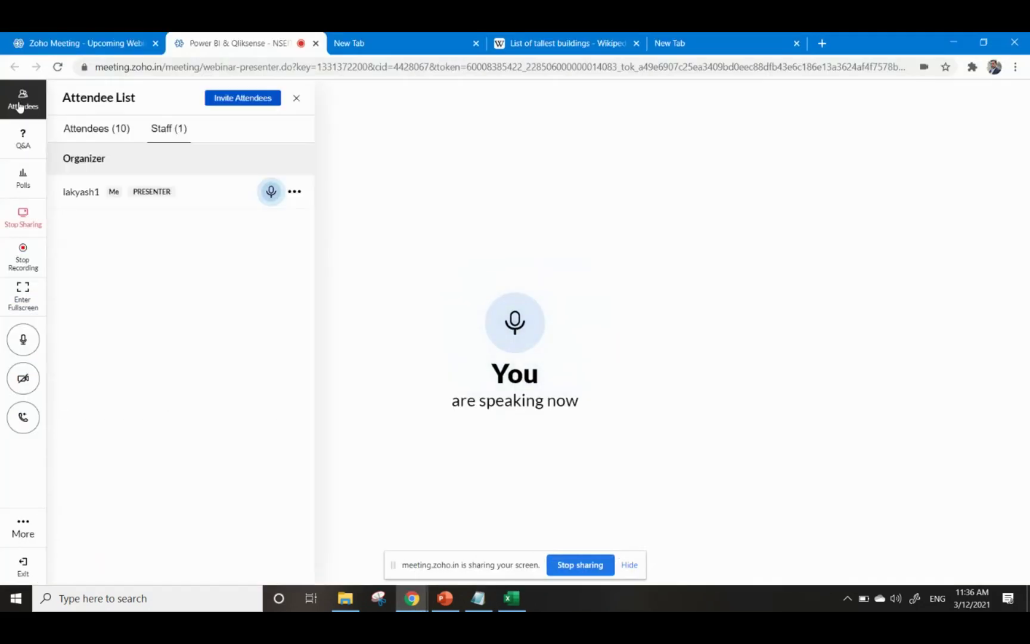
{"action": "left_click", "coordinate": [91, 133]}
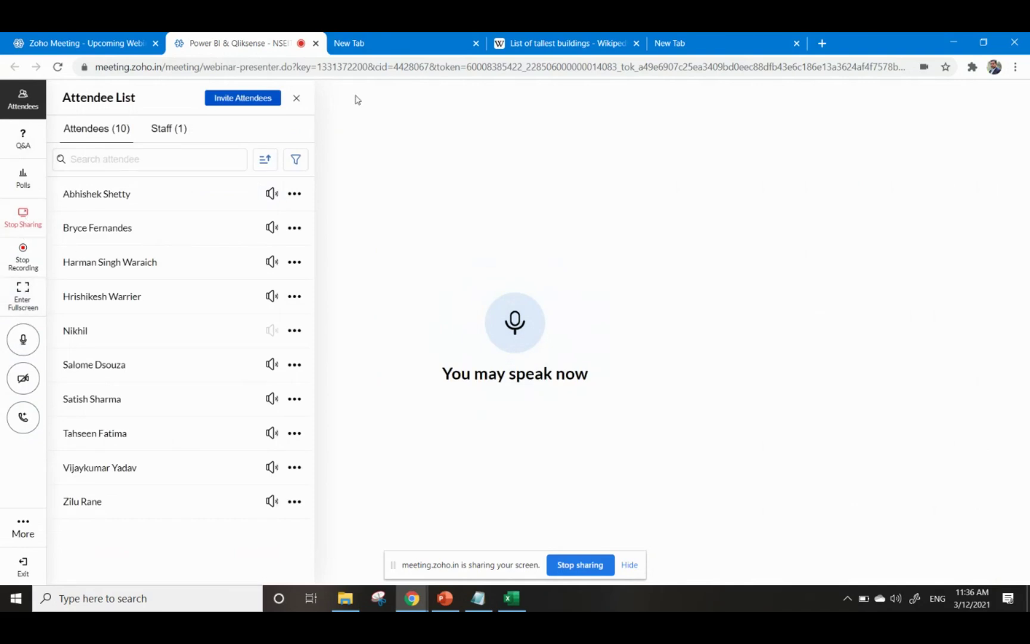
{"action": "left_click", "coordinate": [576, 44]}
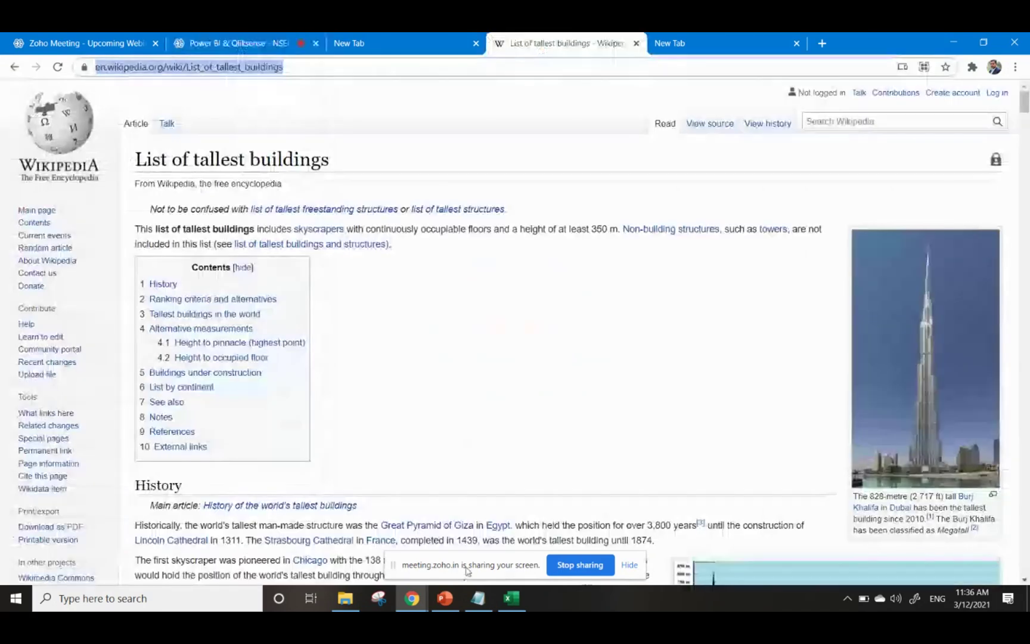
Back in Excel, convert the BU_List range A1:H51 into a table with headers and apply the Orange, Table Style Medium 3 style
{"action": "left_click", "coordinate": [511, 598]}
{"action": "left_click", "coordinate": [292, 292]}
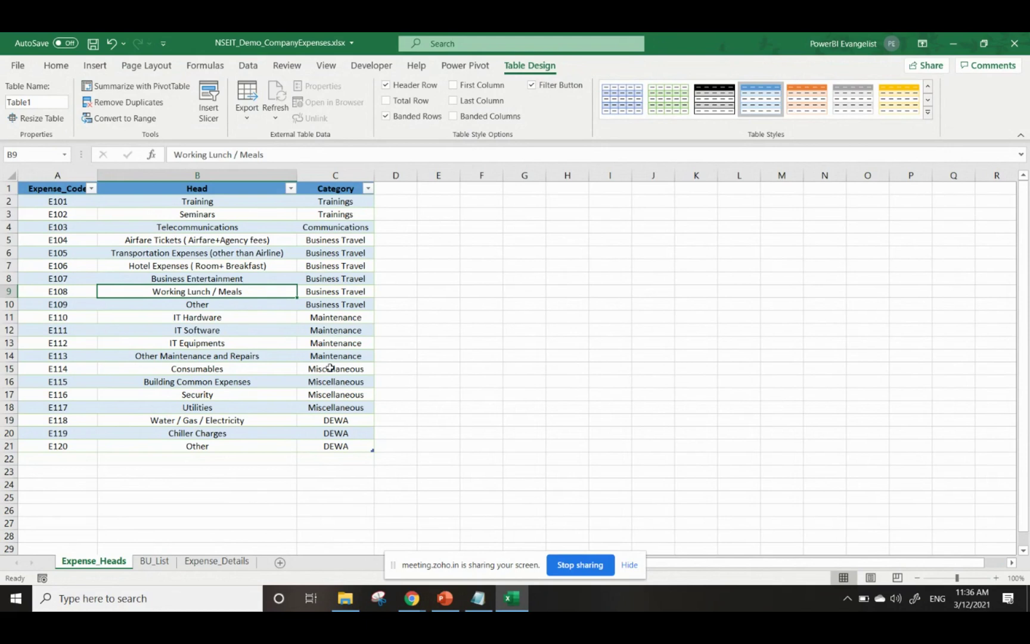
{"action": "left_click", "coordinate": [156, 561]}
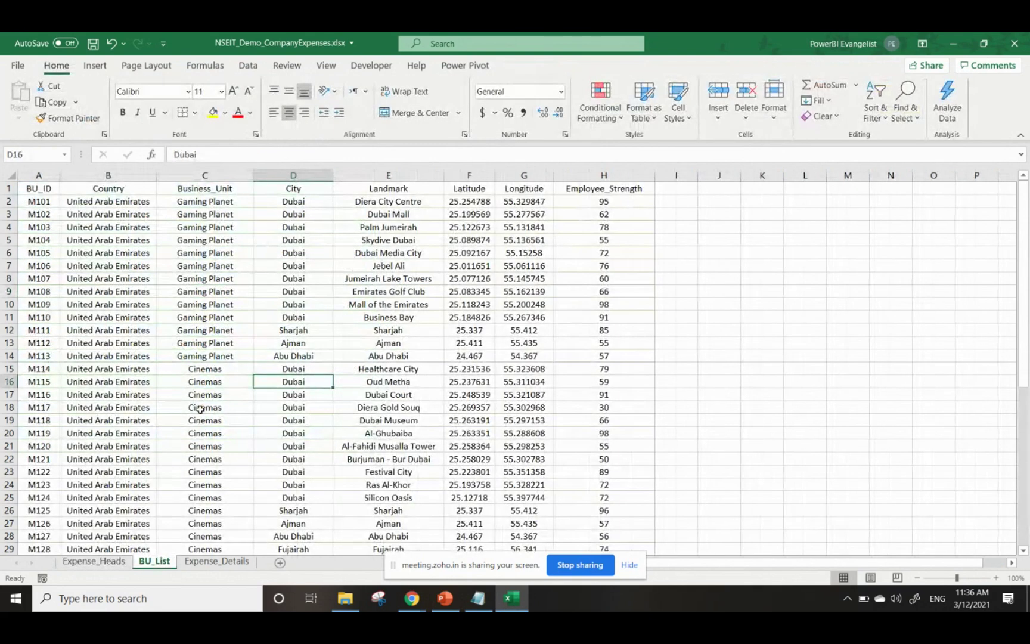
{"action": "left_click", "coordinate": [222, 369]}
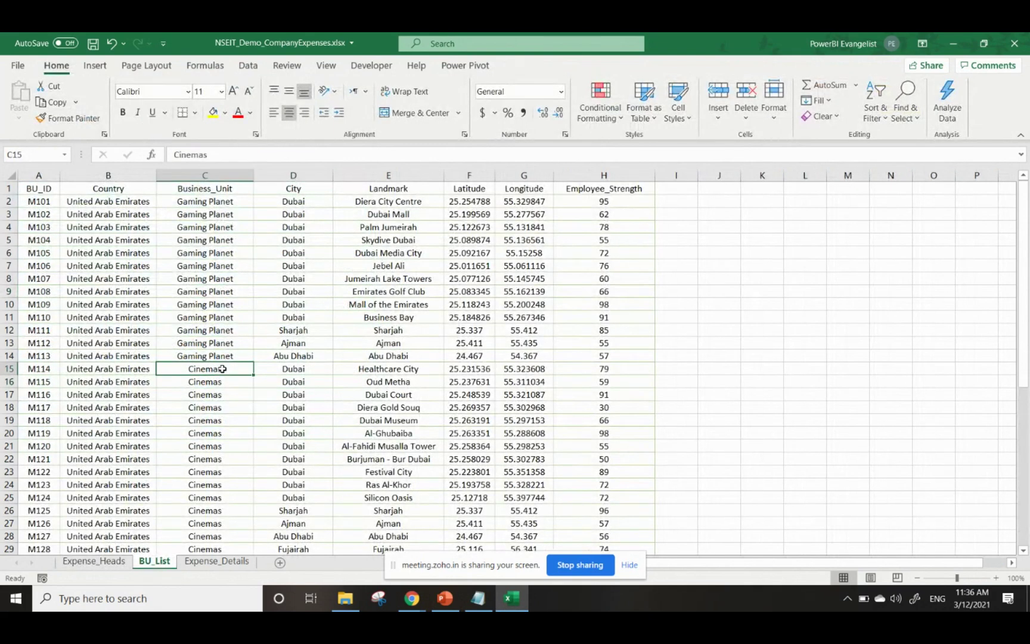
{"action": "key", "text": "ctrl+t"}
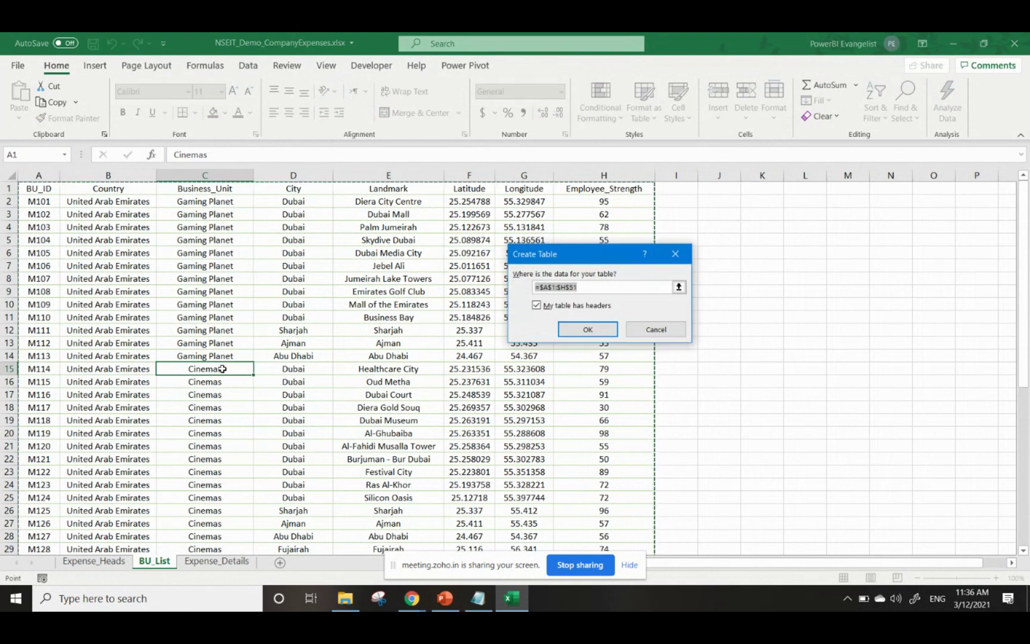
{"action": "key", "text": "Return"}
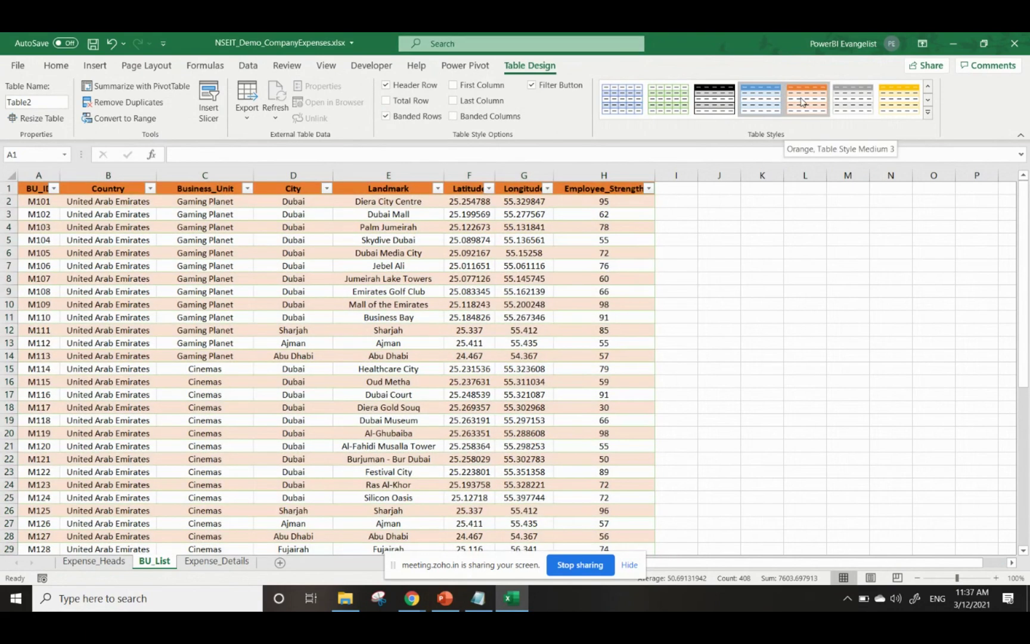
{"action": "left_click", "coordinate": [804, 102]}
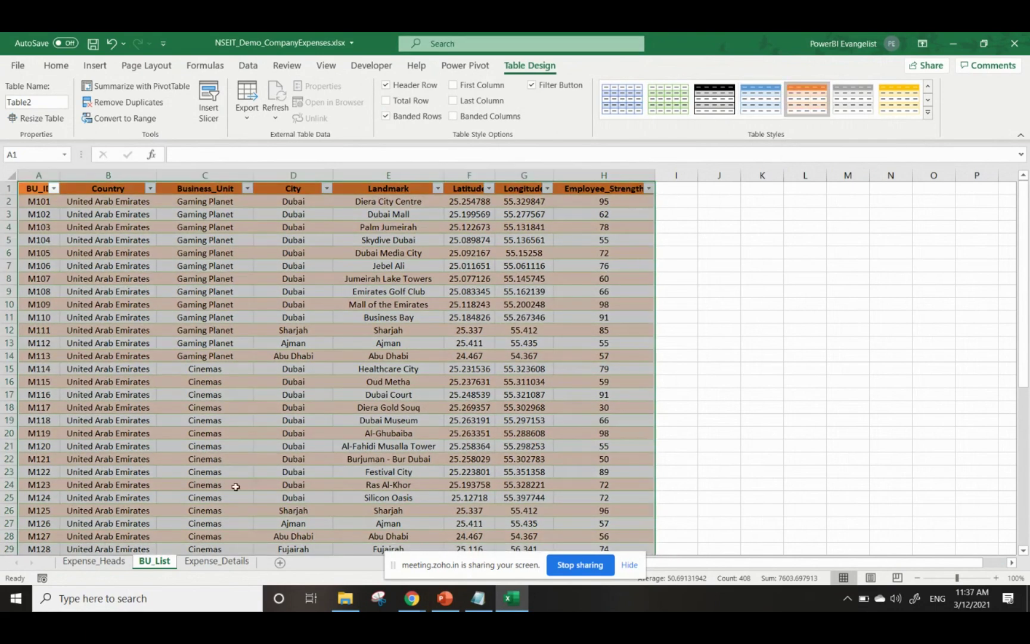
{"action": "left_click", "coordinate": [94, 562]}
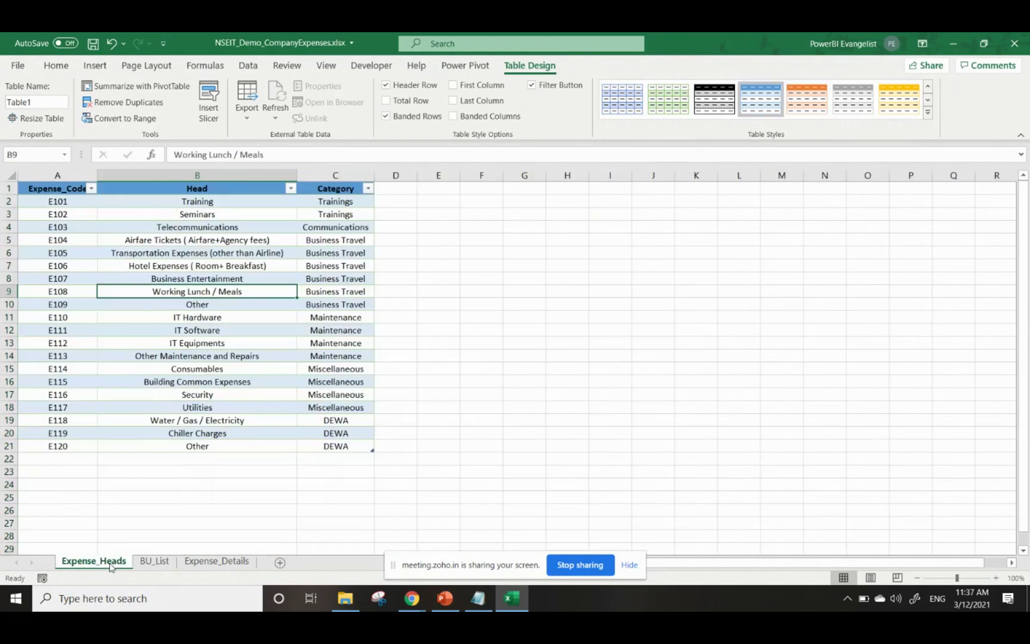
{"action": "left_click", "coordinate": [160, 563]}
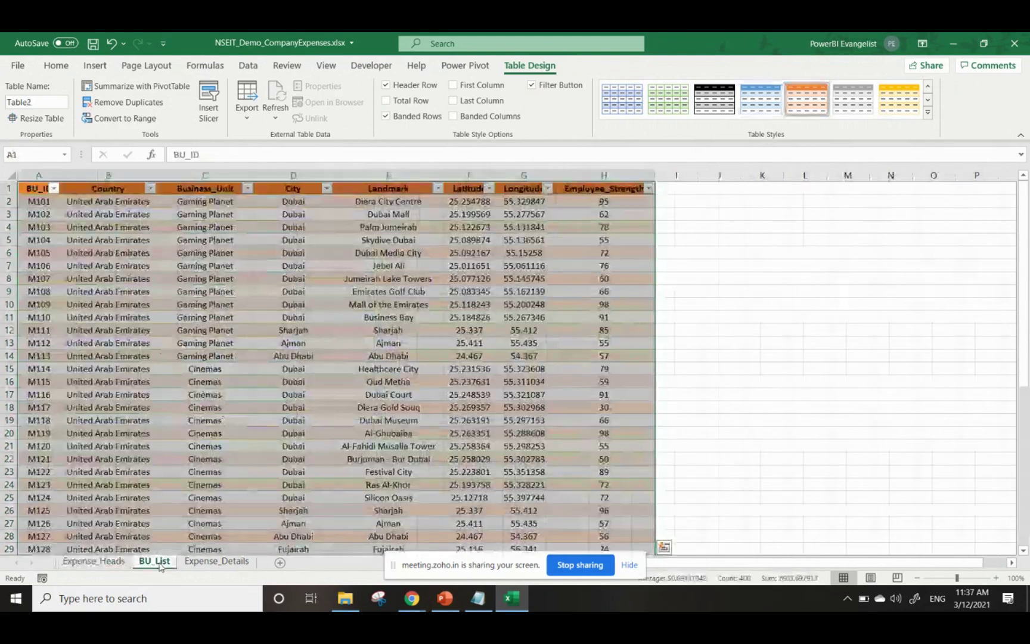
{"action": "left_click", "coordinate": [258, 451]}
Convert the Expense_Details range A1:F2001 into a table with headers, apply the gray medium table style, and save the workbook
{"action": "left_click", "coordinate": [224, 561]}
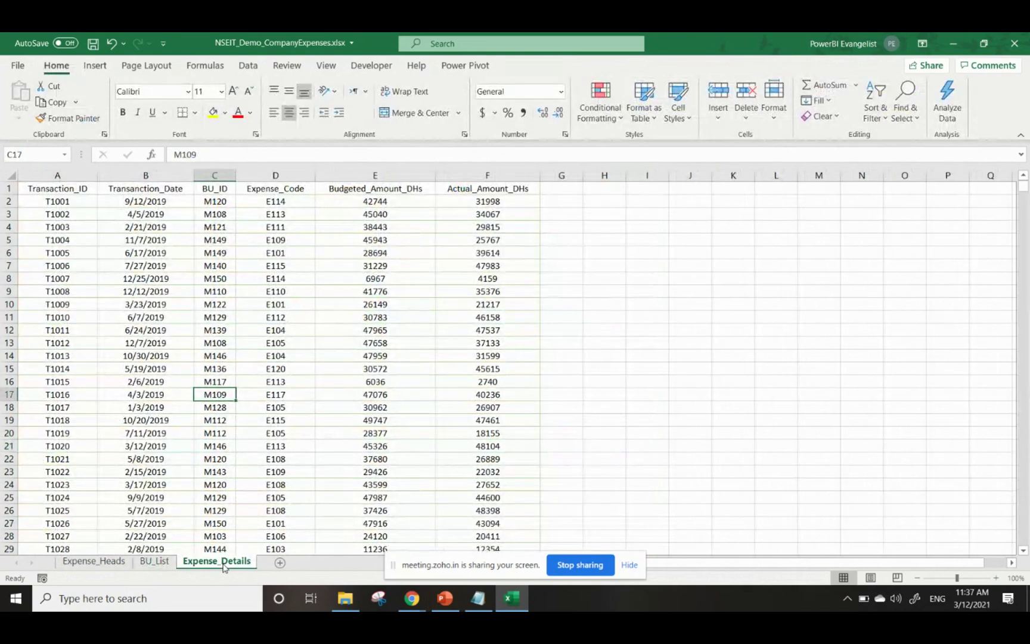
{"action": "key", "text": "ctrl+a"}
{"action": "key", "text": "ctrl+t"}
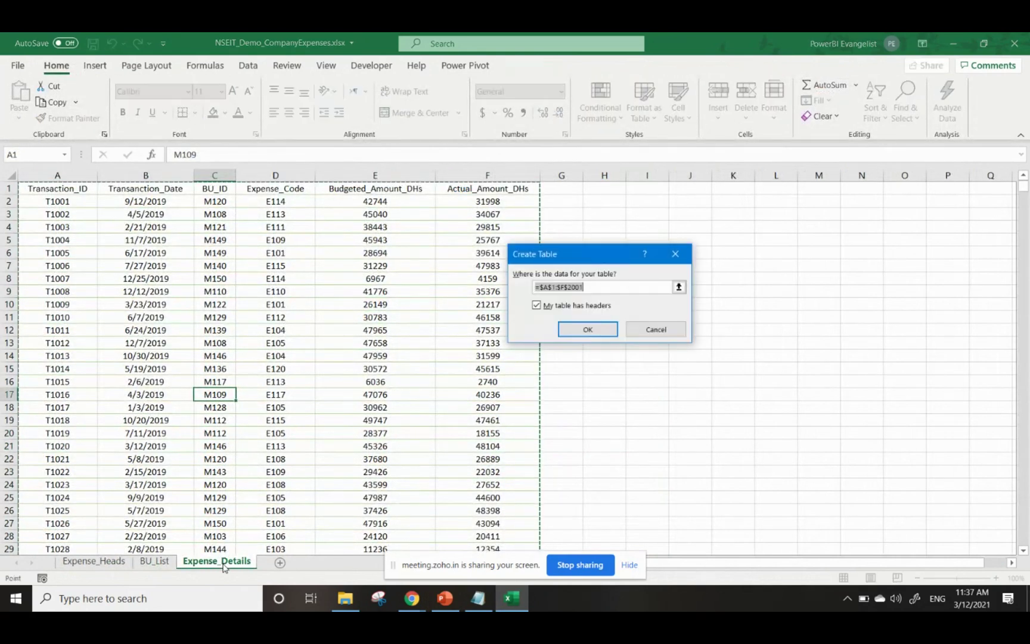
{"action": "key", "text": "Return"}
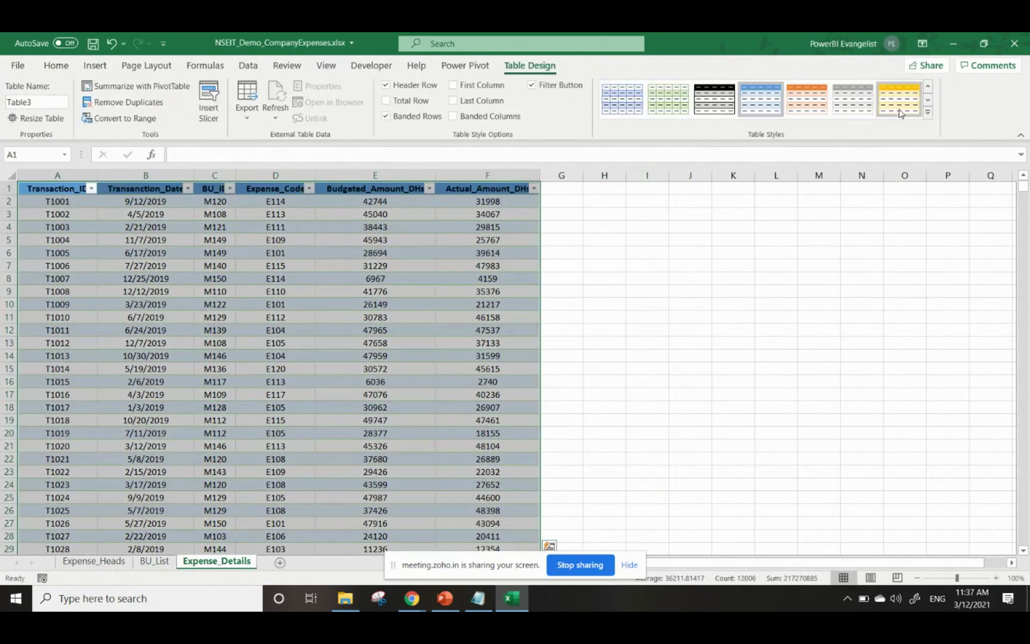
{"action": "left_click", "coordinate": [869, 95]}
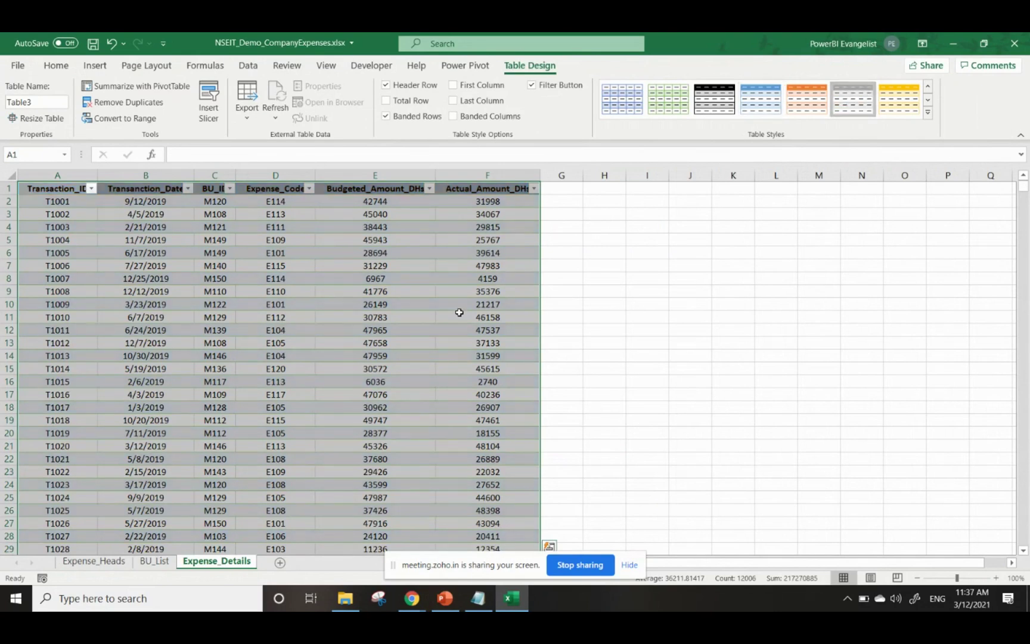
{"action": "left_click", "coordinate": [459, 314]}
{"action": "key", "text": "ctrl+s"}
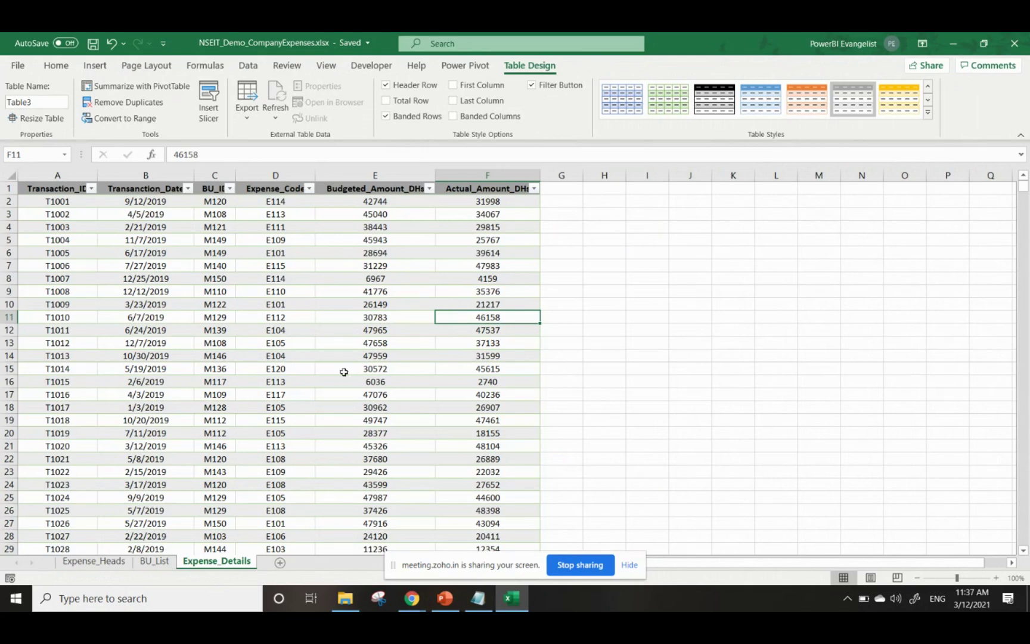
Rename the table on the Expense_Heads sheet as Expense_Heads
{"action": "left_click", "coordinate": [118, 564]}
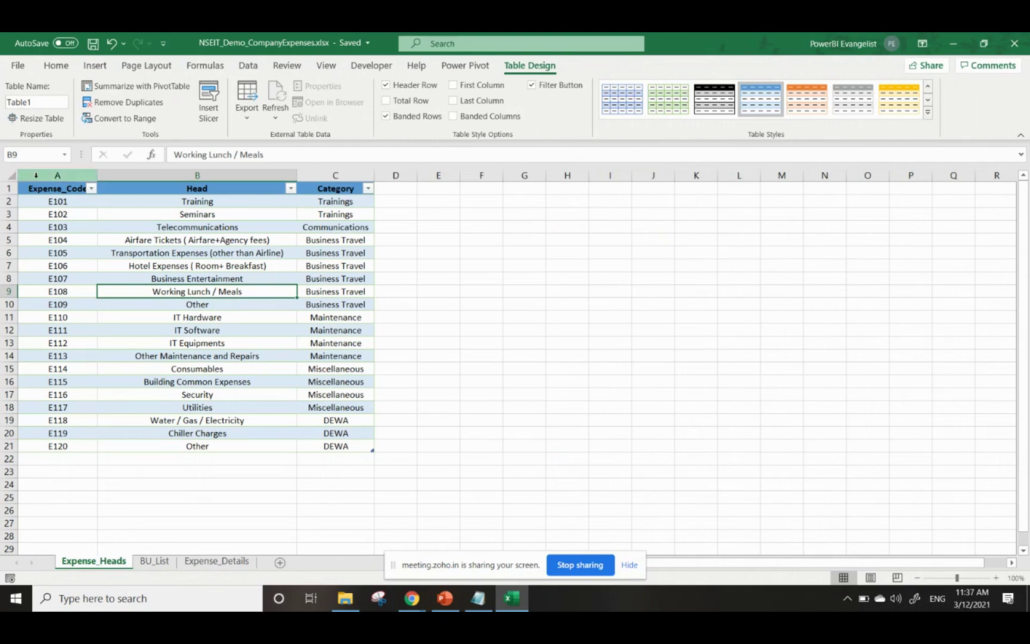
{"action": "left_click", "coordinate": [43, 104]}
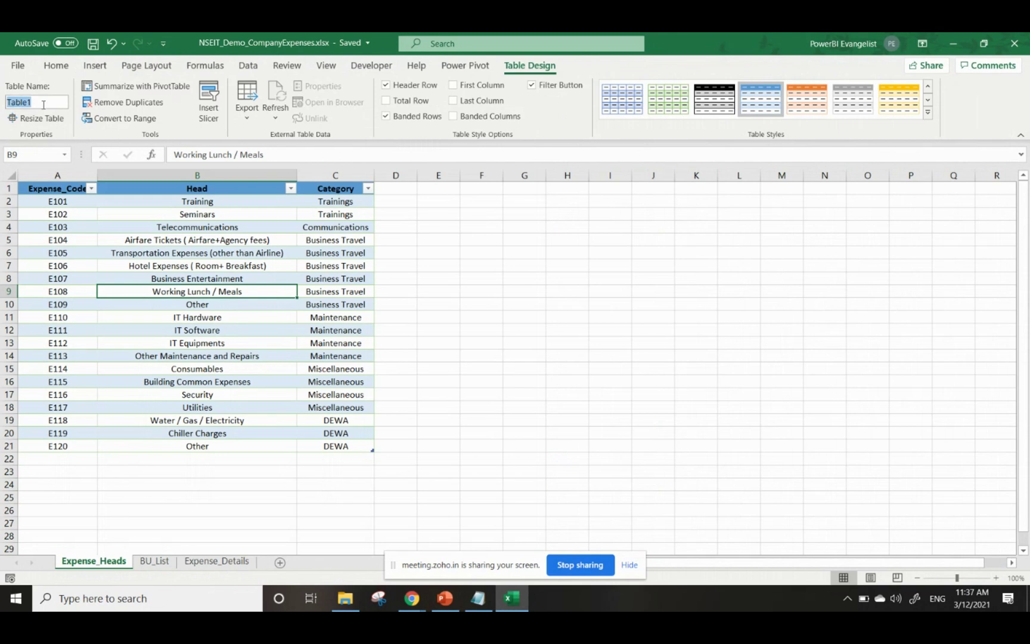
{"action": "type", "text": "Expeb"}
{"action": "key", "text": "BackSpace"}
{"action": "type", "text": "nse_Heads"}
{"action": "key", "text": "Return"}
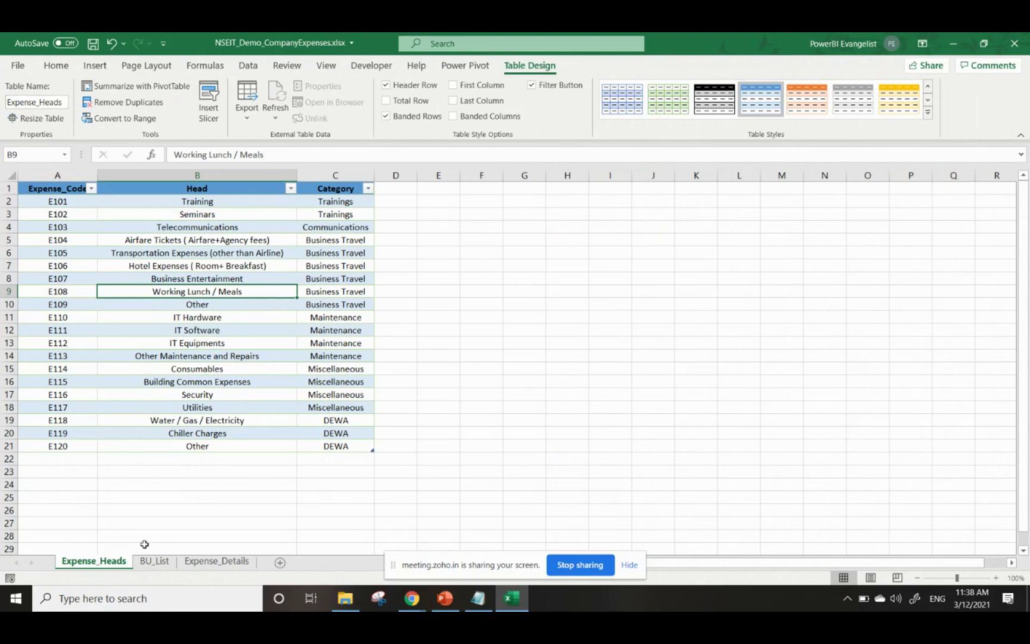
Rename the table on the BU_List sheet as BU_List
{"action": "left_click", "coordinate": [160, 563]}
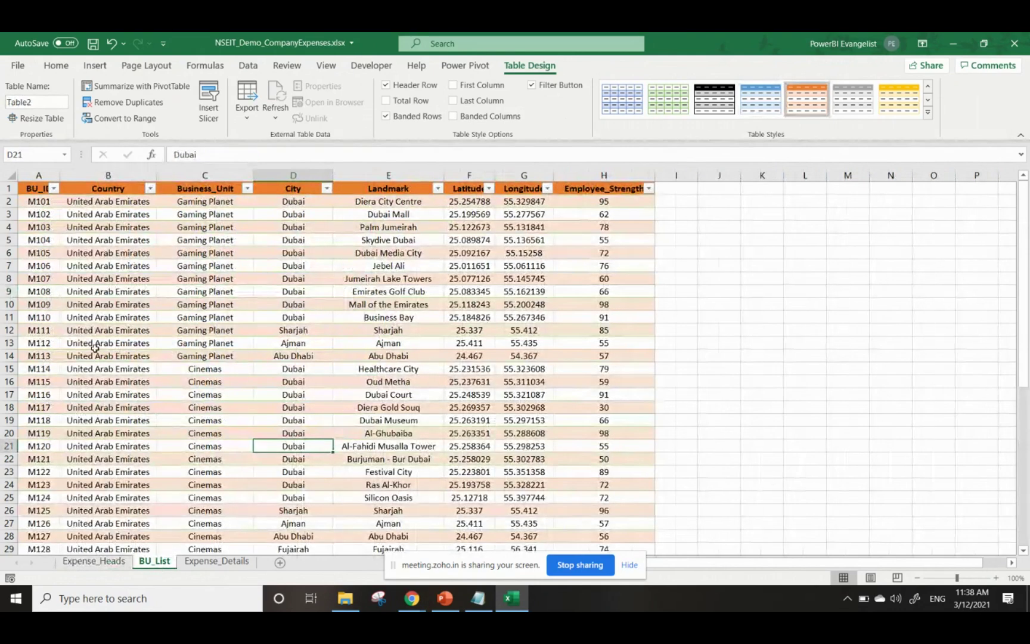
{"action": "left_click", "coordinate": [38, 98]}
{"action": "type", "text": "BU_List"}
{"action": "key", "text": "Return"}
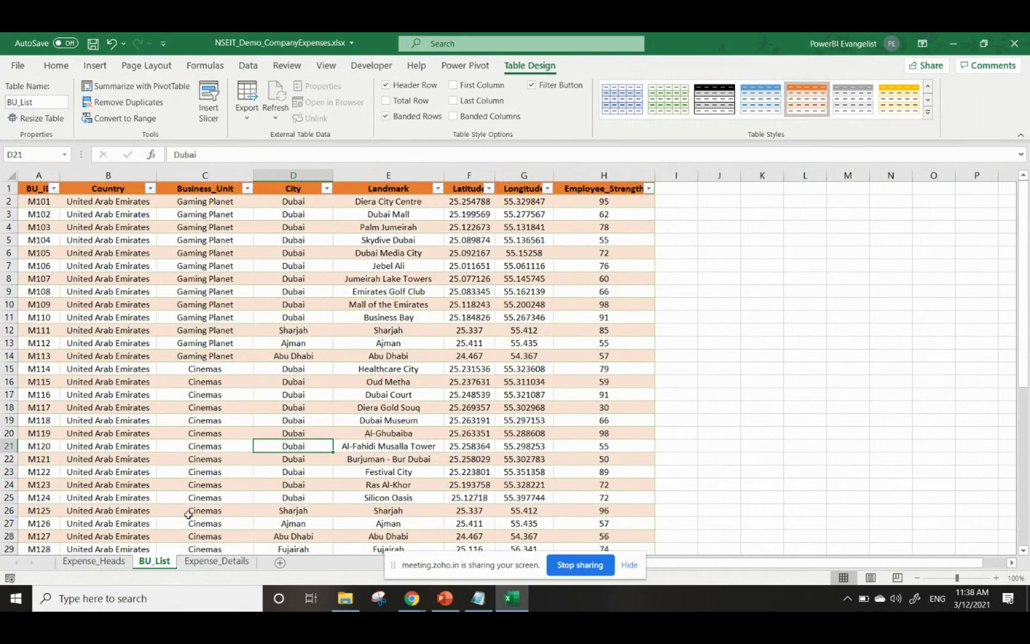
Rename the table on the Expense_Details sheet as Expense_Details and save the workbook
{"action": "left_click", "coordinate": [216, 561]}
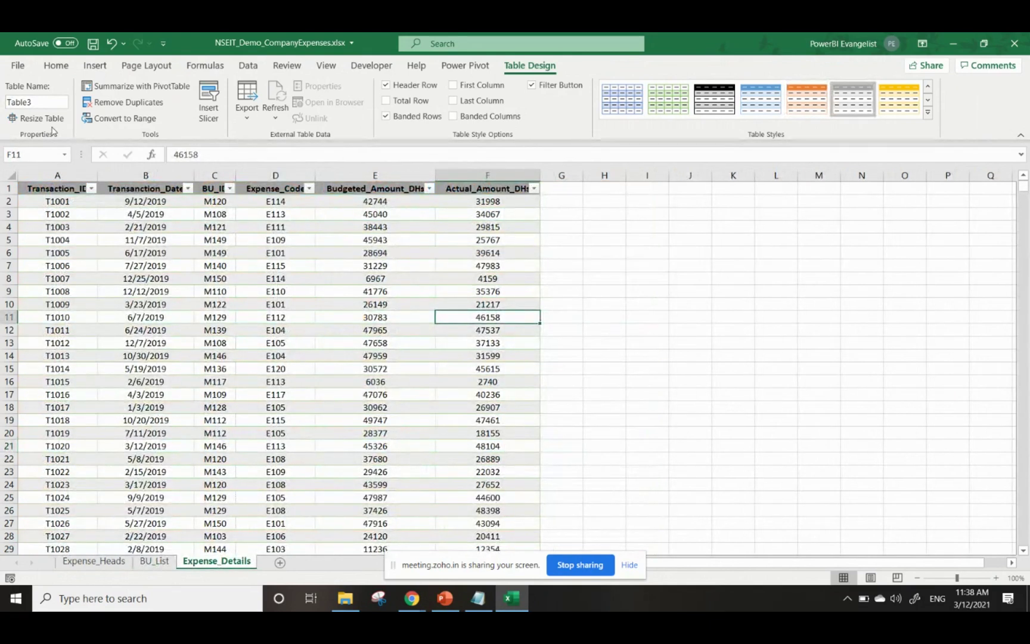
{"action": "left_click", "coordinate": [45, 102]}
{"action": "type", "text": "Expense_Details"}
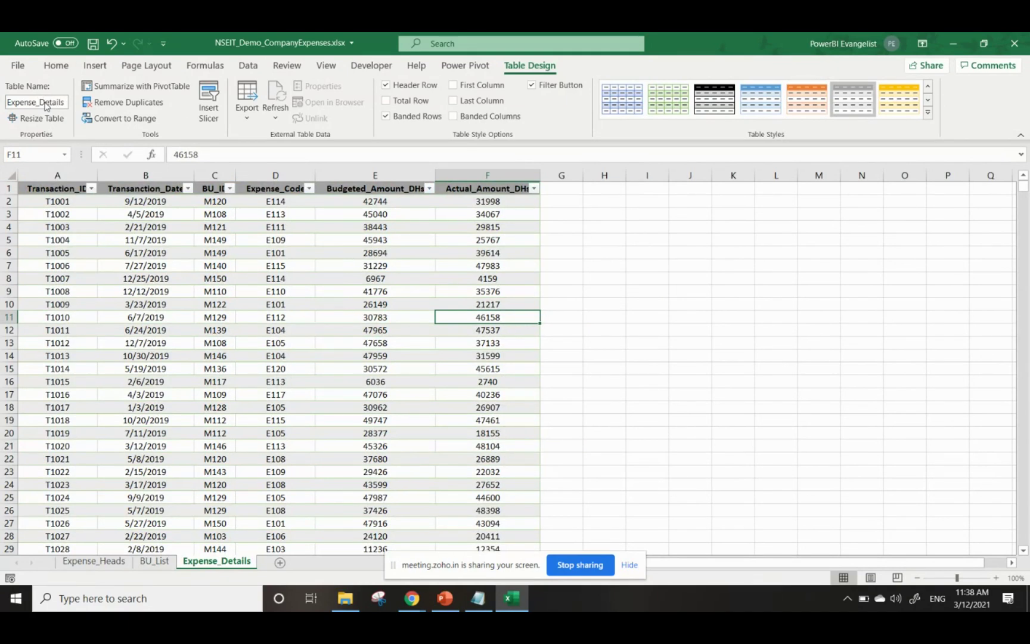
{"action": "key", "text": "ctrl+s"}
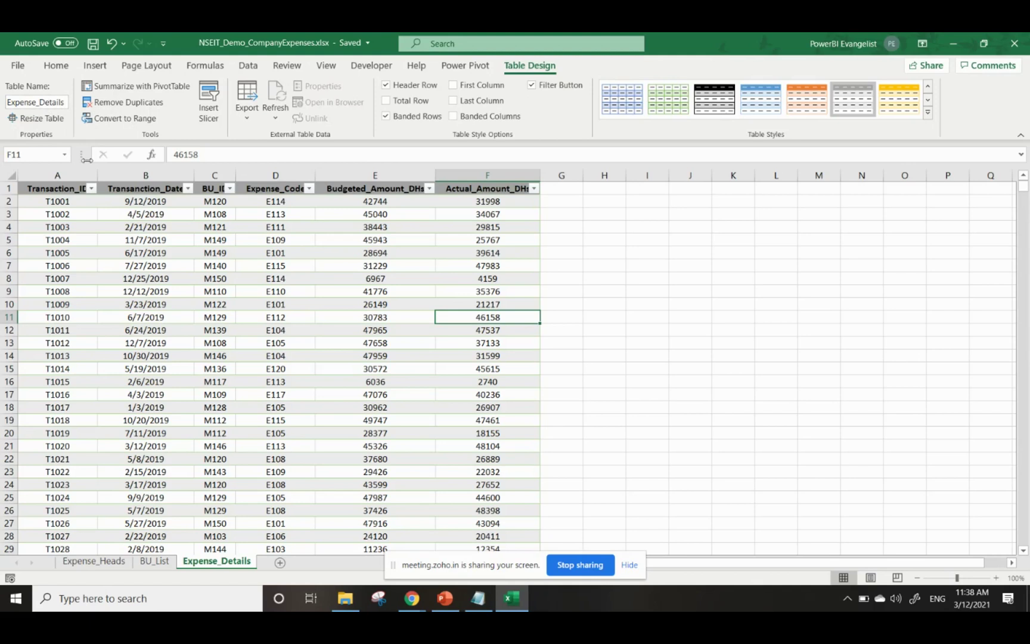
Review the table names on the BU_List and Expense_Heads sheets, ending on BU_List
{"action": "left_click", "coordinate": [161, 563]}
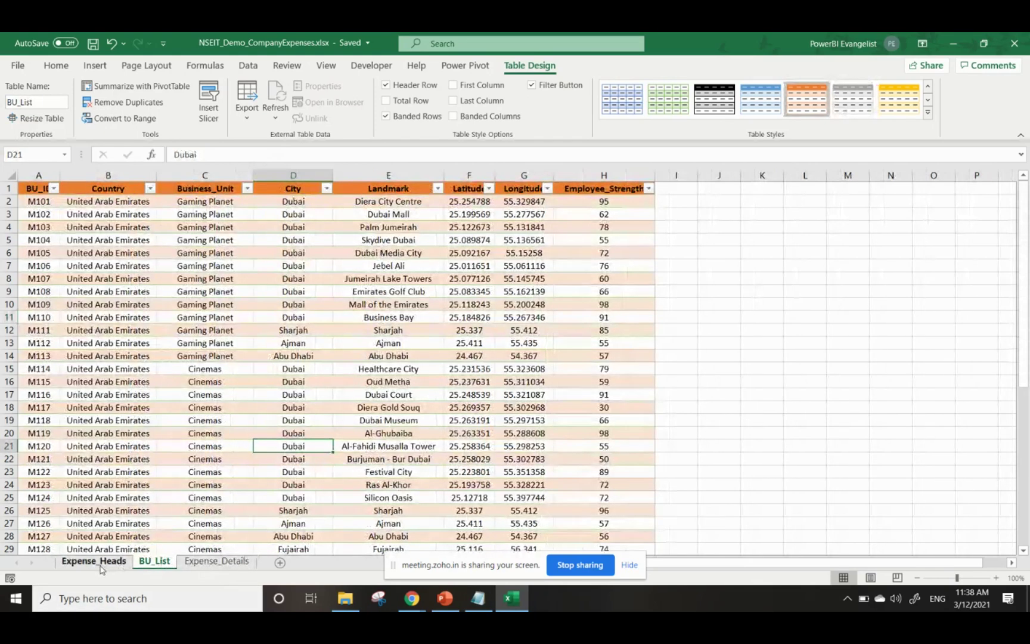
{"action": "left_click", "coordinate": [101, 562]}
{"action": "left_click", "coordinate": [143, 562]}
Switch to the webinar presenter page in Chrome and read the attendees' messages in its Q&A
{"action": "mouse_move", "coordinate": [411, 603]}
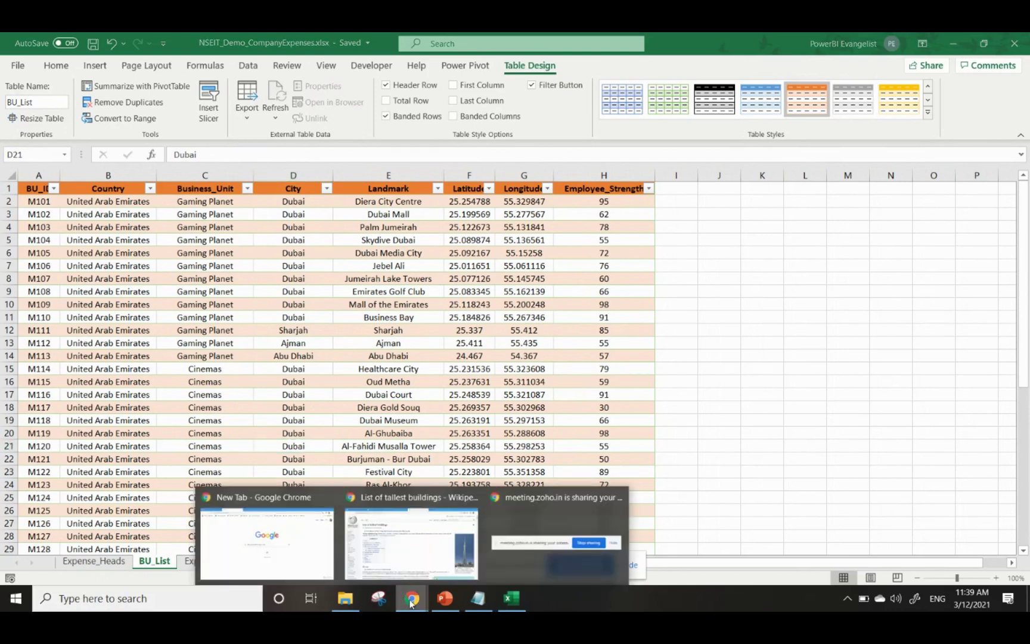
{"action": "left_click", "coordinate": [414, 540]}
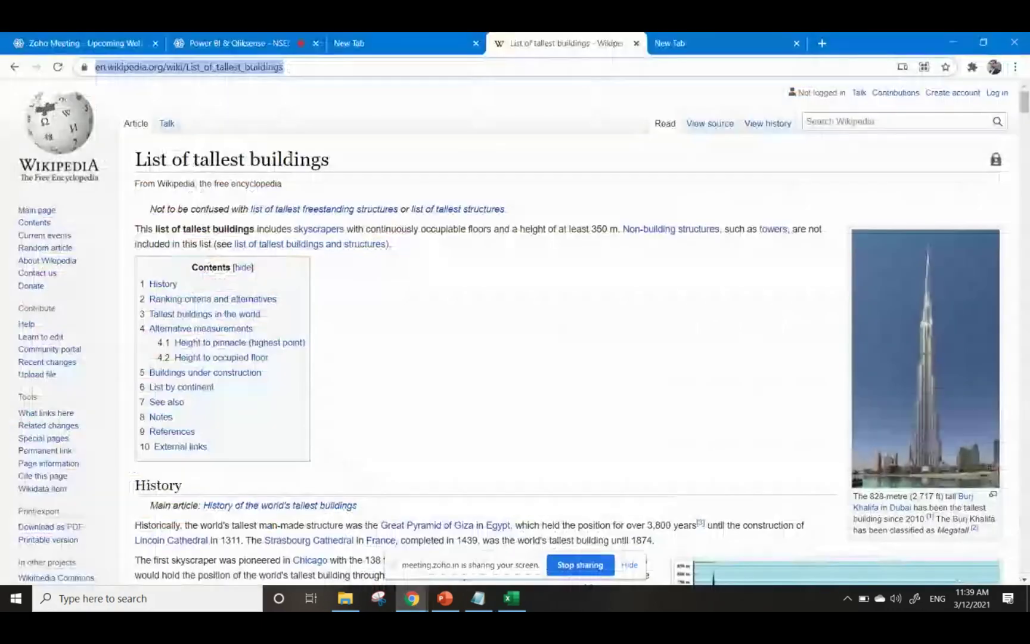
{"action": "left_click", "coordinate": [202, 39]}
{"action": "left_click", "coordinate": [22, 137]}
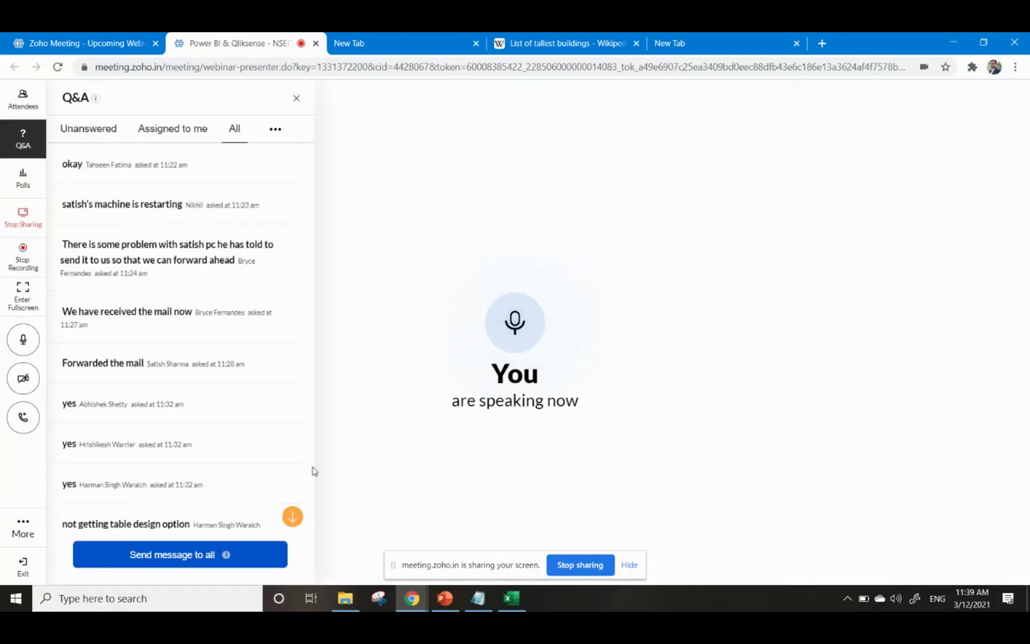
{"action": "scroll", "coordinate": [313, 470], "scroll_direction": "down", "scroll_amount": 2}
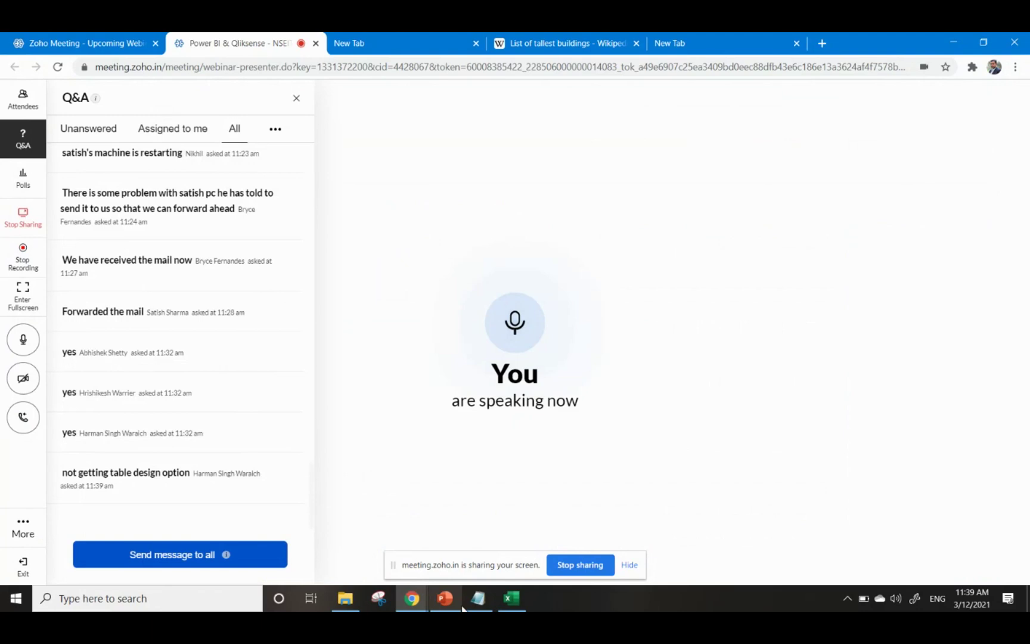
Switch back to Excel and select cells inside the BU_List table to show its table design options
{"action": "left_click", "coordinate": [513, 599]}
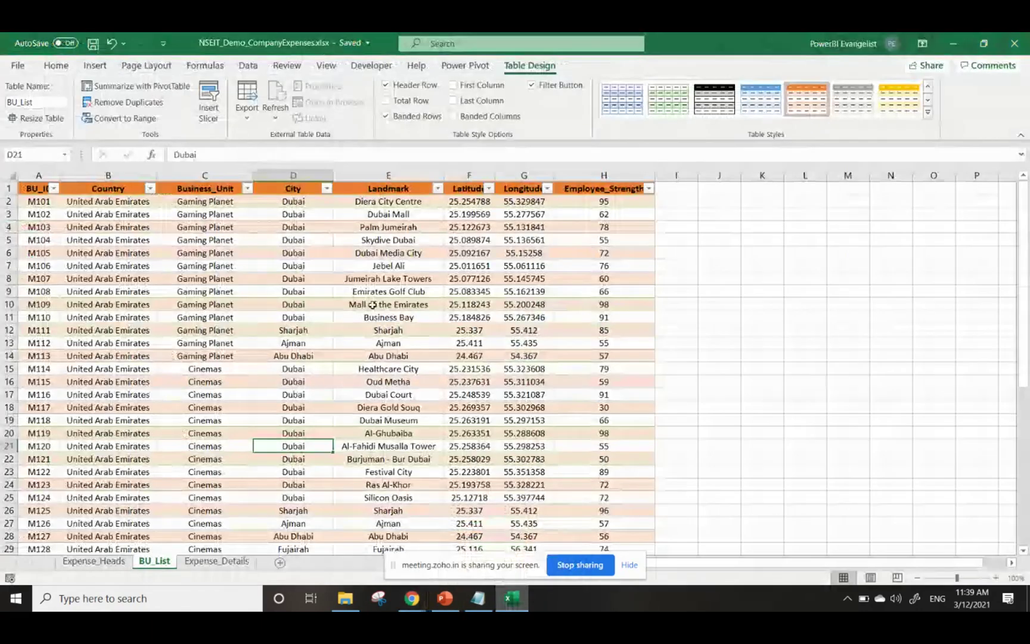
{"action": "left_click", "coordinate": [360, 270]}
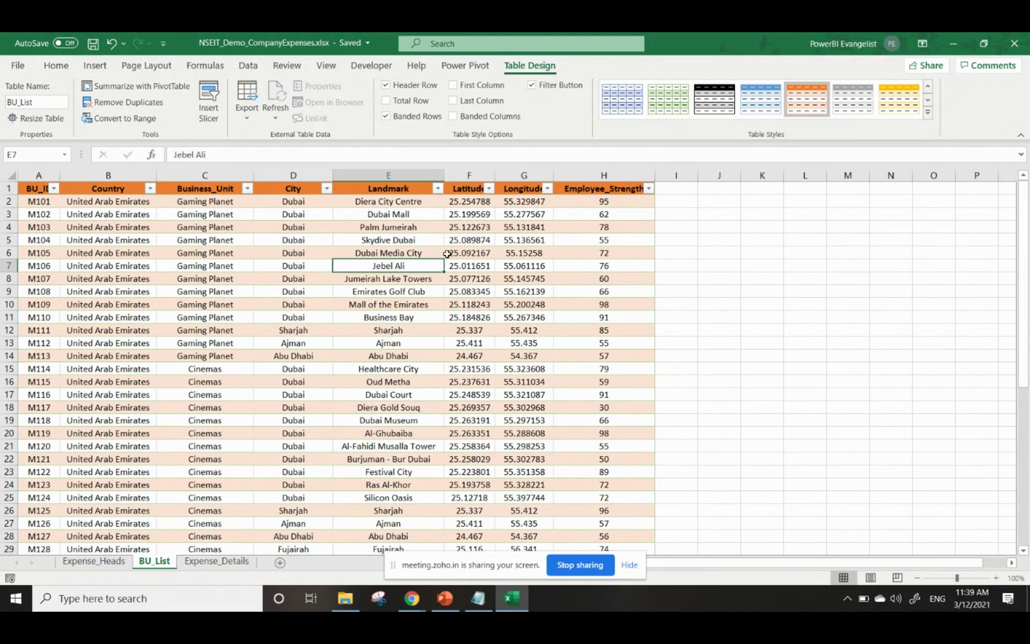
{"action": "left_click", "coordinate": [311, 371]}
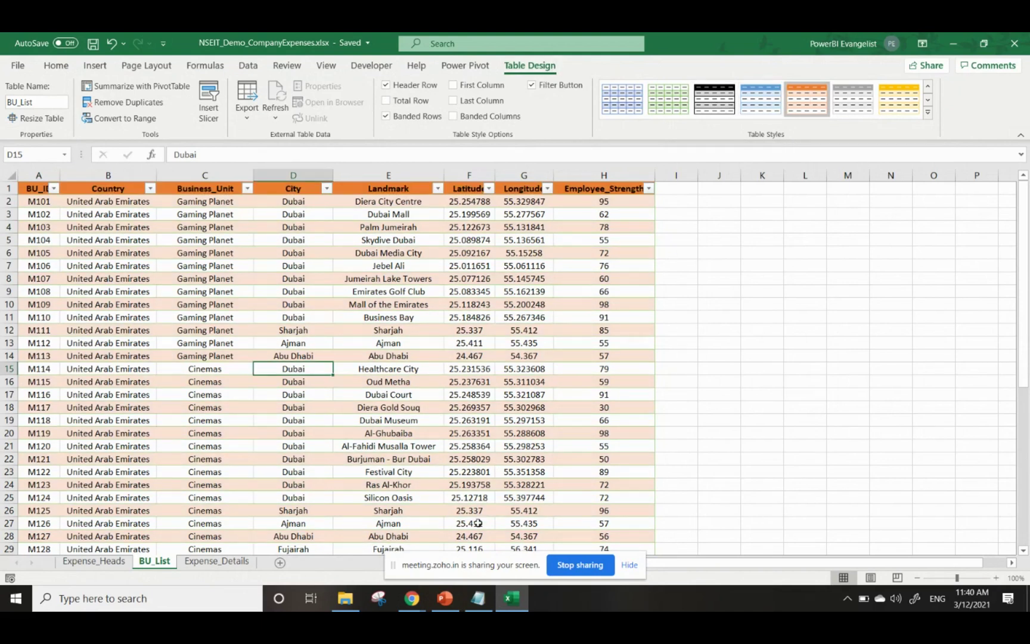
Return to Chrome and check the newest message in the webinar's Q&A
{"action": "left_click", "coordinate": [422, 604]}
{"action": "left_click", "coordinate": [399, 549]}
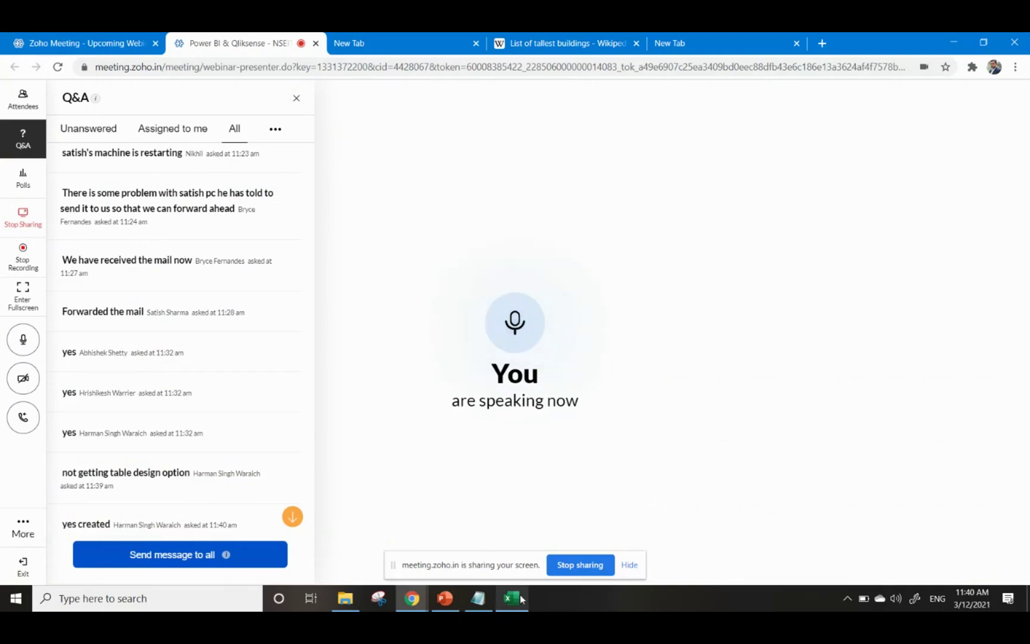
{"action": "left_click", "coordinate": [292, 518]}
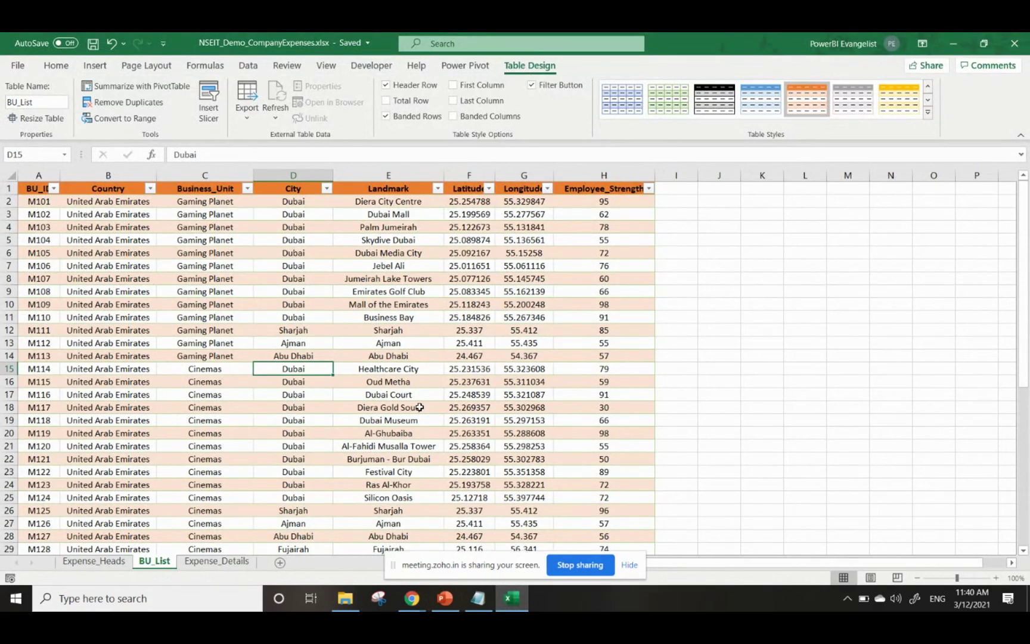
Show the Power Pivot commands in Excel and switch to Chrome to read the attendees' latest Q&A replies
{"action": "left_click", "coordinate": [468, 65]}
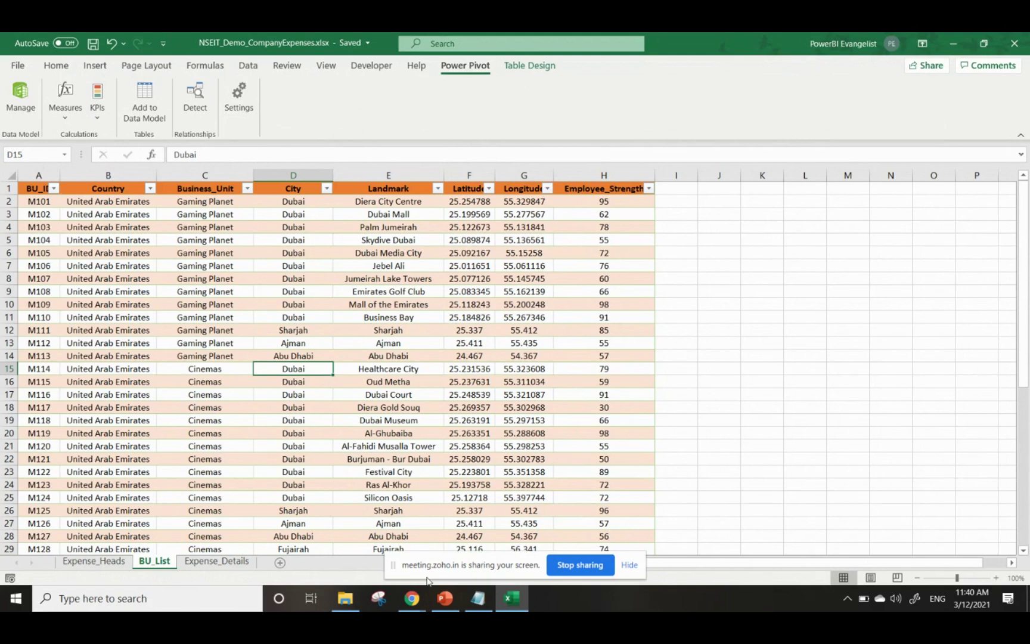
{"action": "left_click", "coordinate": [426, 604]}
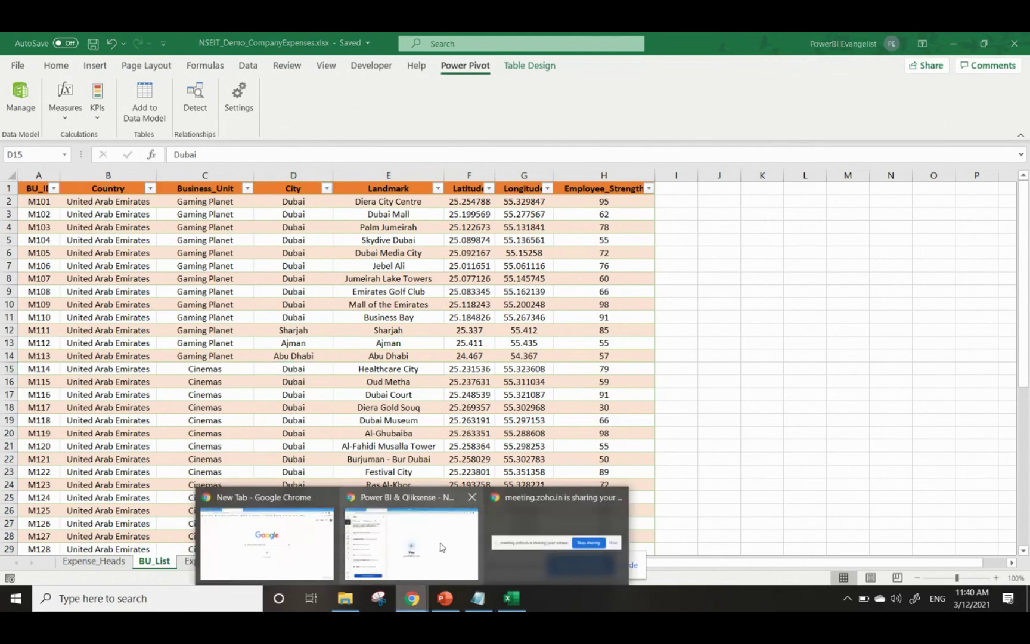
{"action": "left_click", "coordinate": [442, 546]}
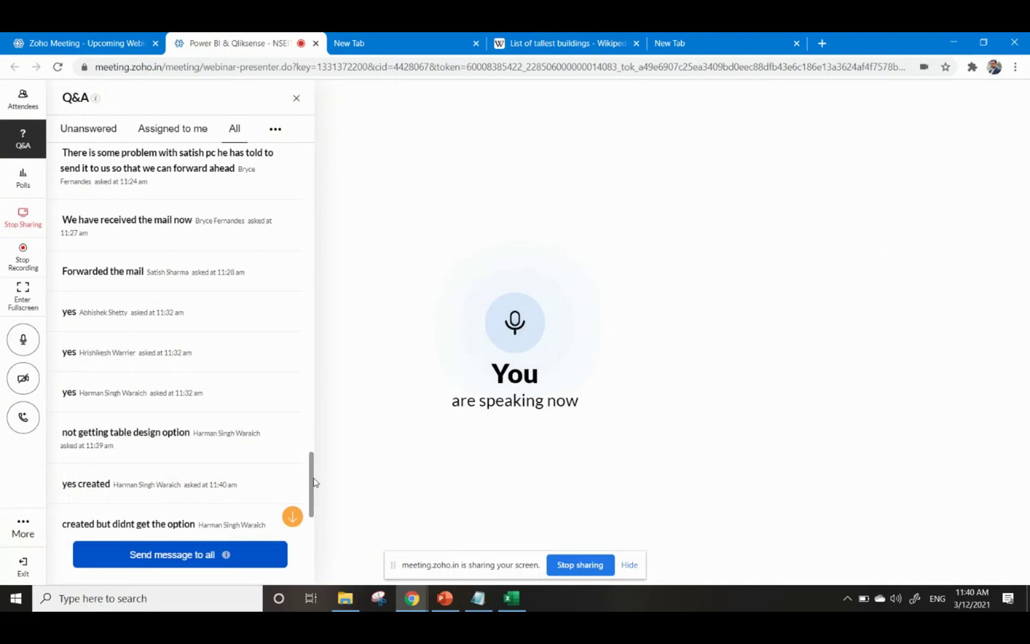
{"action": "left_click_drag", "start_coordinate": [308, 483], "coordinate": [310, 520]}
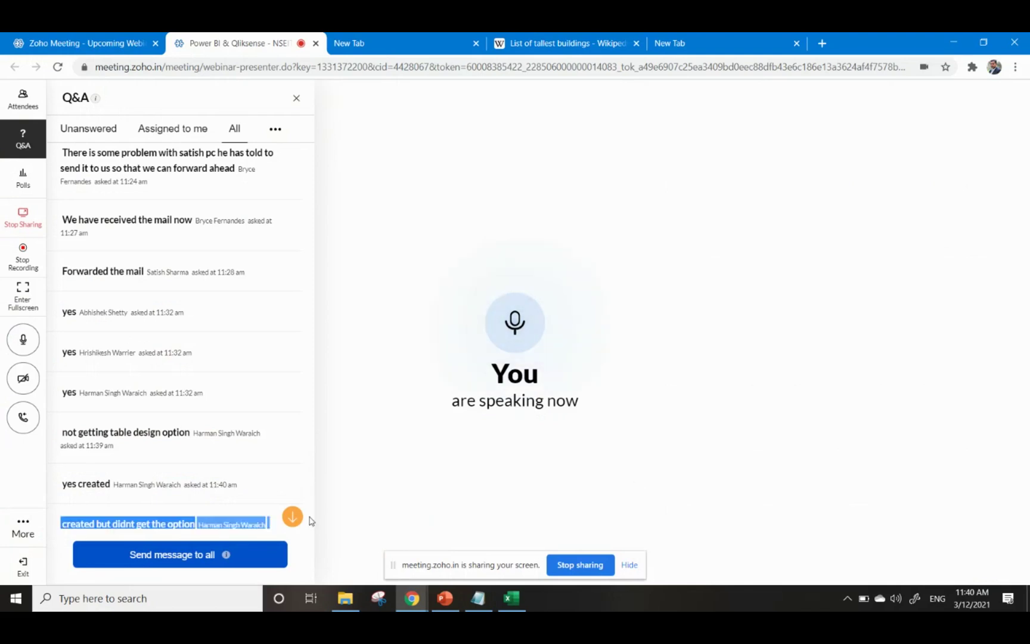
{"action": "left_click", "coordinate": [292, 516]}
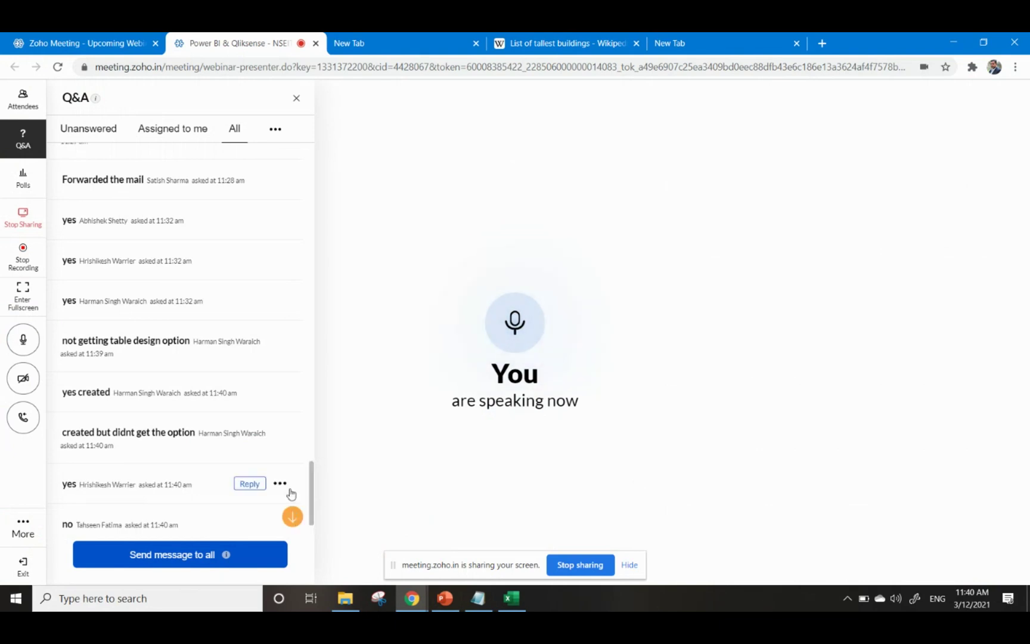
{"action": "left_click_drag", "start_coordinate": [311, 484], "coordinate": [315, 534]}
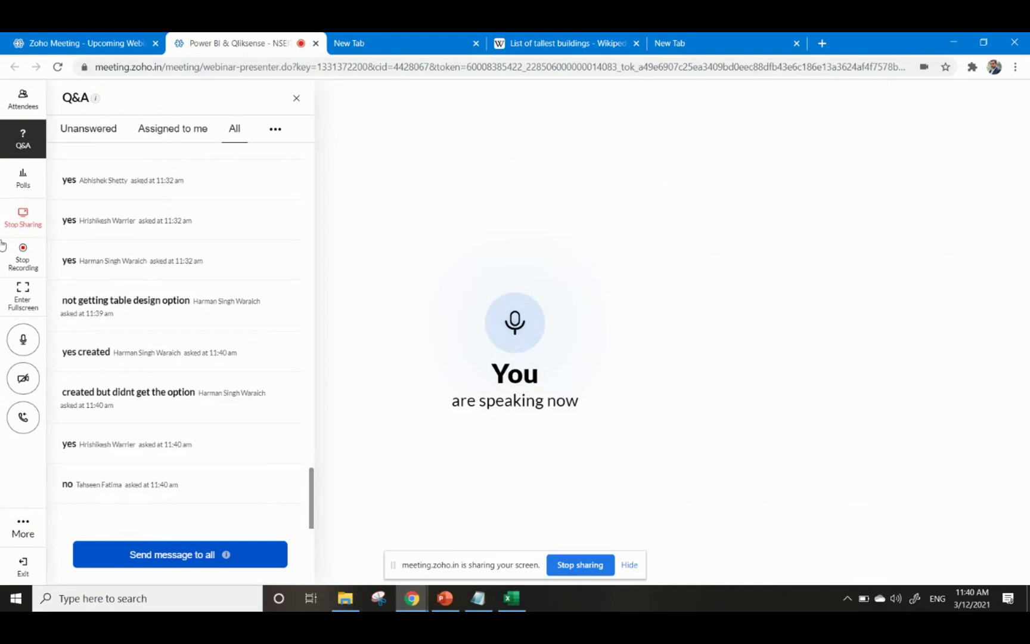
Create a multiple-choice webinar poll with the question "Power Pivot" and the answers "yes" and "no", and view its results
{"action": "left_click", "coordinate": [25, 186]}
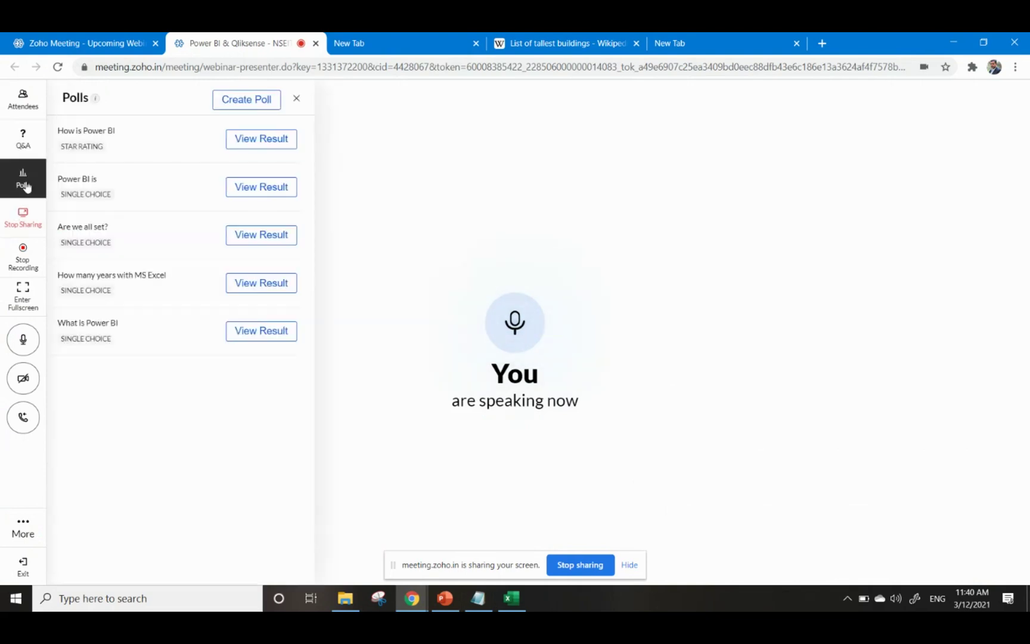
{"action": "left_click", "coordinate": [236, 100]}
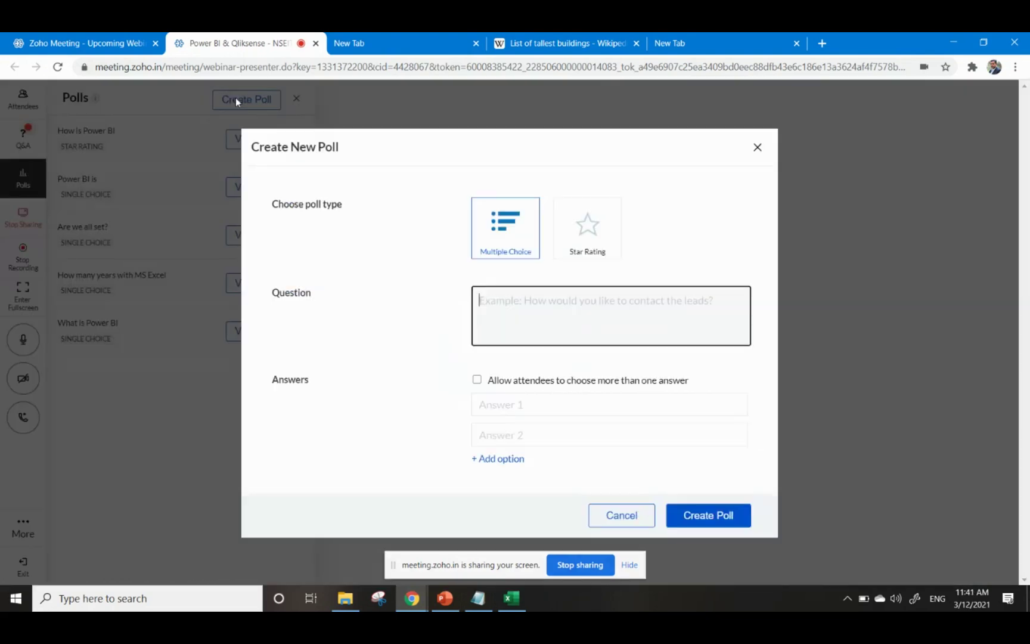
{"action": "type", "text": "Power Pivot"}
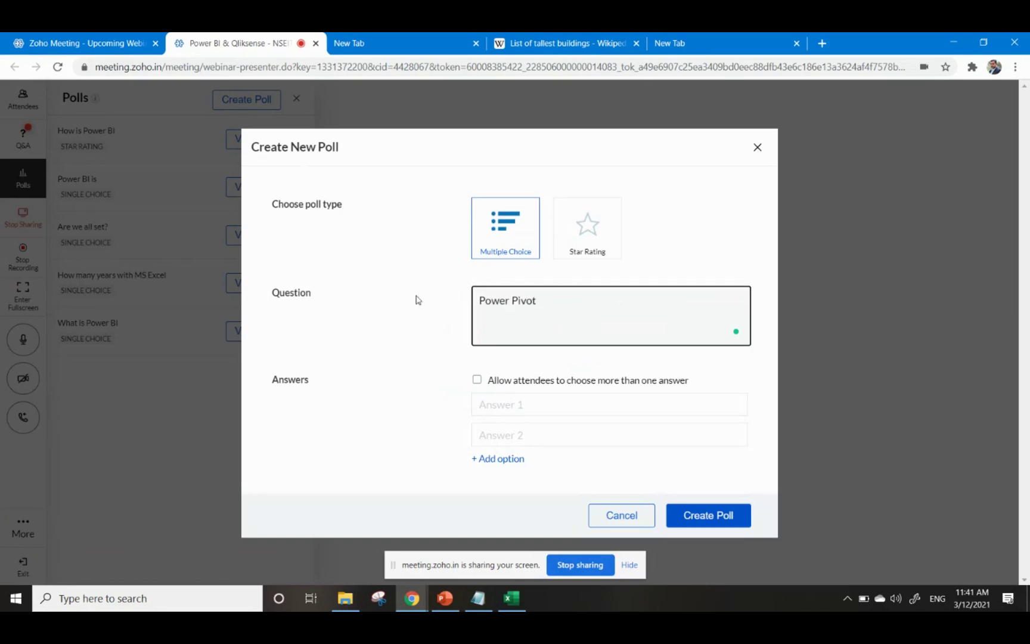
{"action": "left_click", "coordinate": [499, 402]}
{"action": "type", "text": "yes"}
{"action": "left_click", "coordinate": [501, 430]}
{"action": "type", "text": "no"}
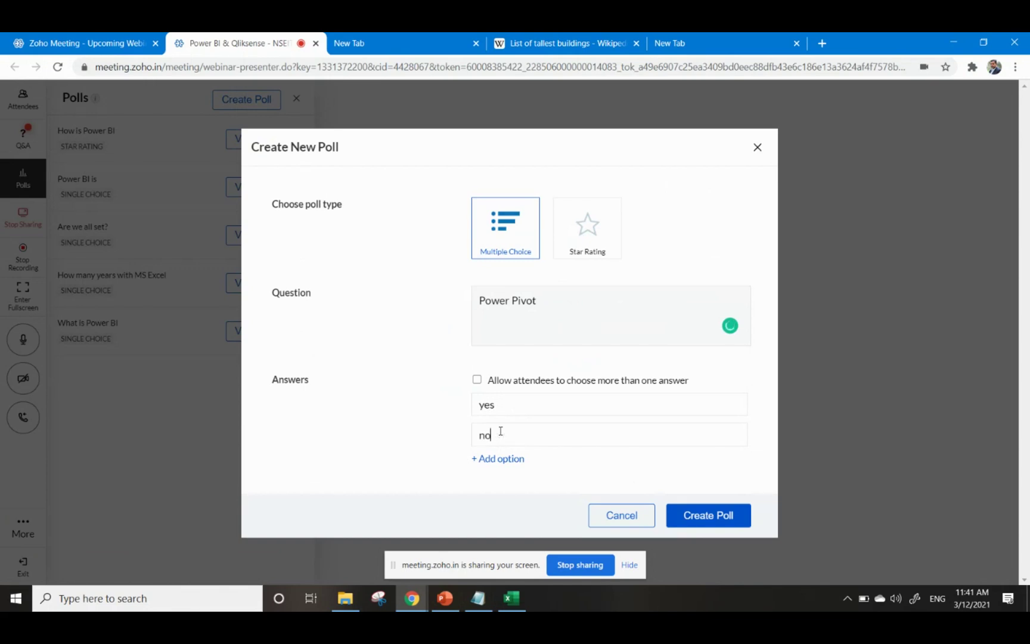
{"action": "left_click", "coordinate": [707, 516]}
{"action": "left_click", "coordinate": [277, 381]}
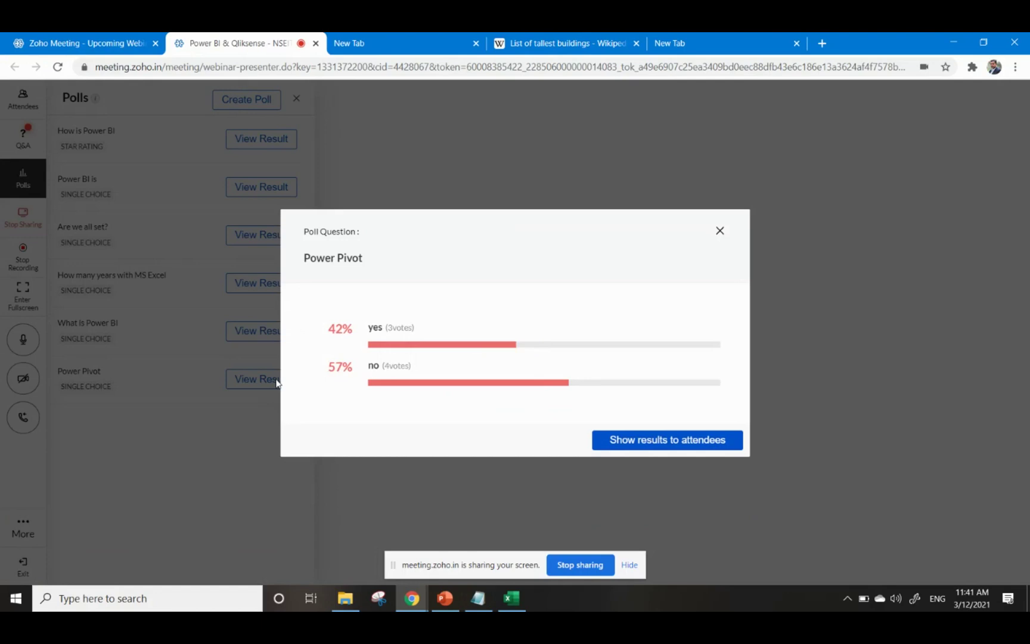
Switch to Excel and open the COM Add-ins list from the Excel options to show the Microsoft Power Pivot for Excel add-in
{"action": "left_click", "coordinate": [512, 599]}
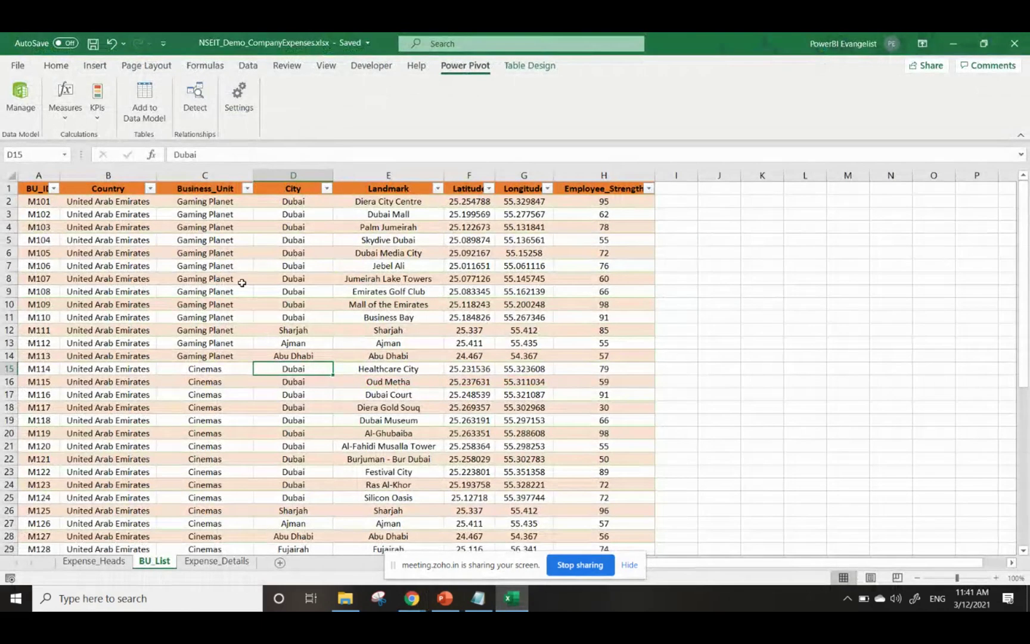
{"action": "left_click", "coordinate": [17, 67]}
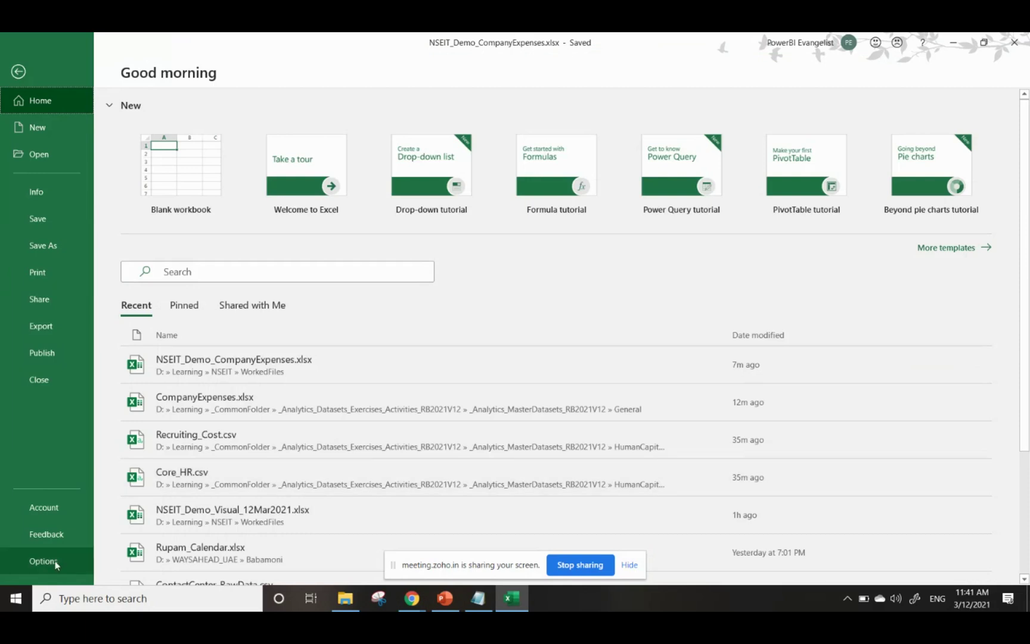
{"action": "left_click", "coordinate": [18, 71]}
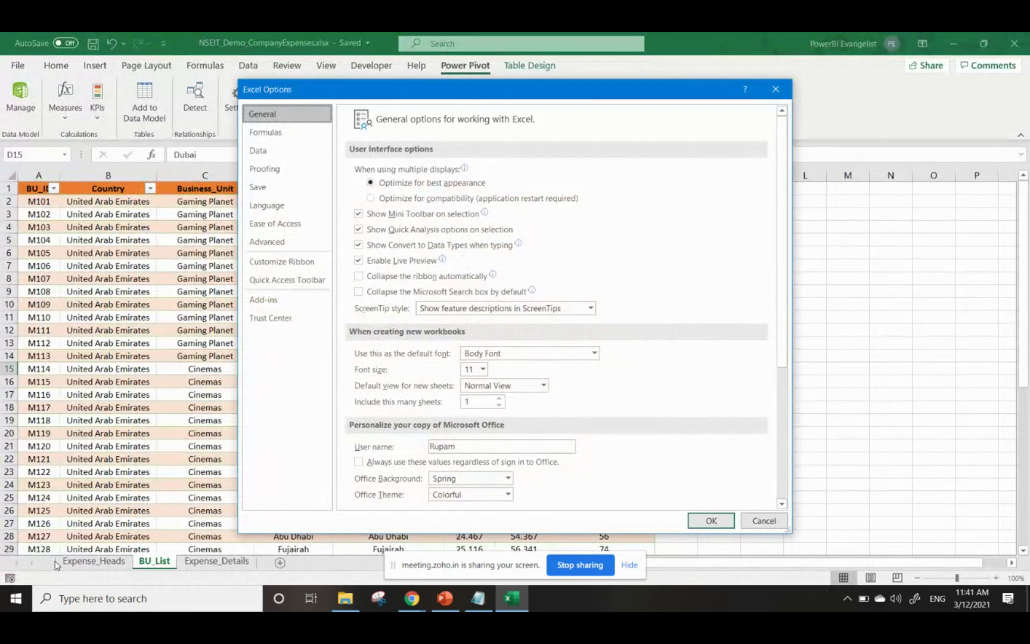
{"action": "left_click", "coordinate": [266, 303]}
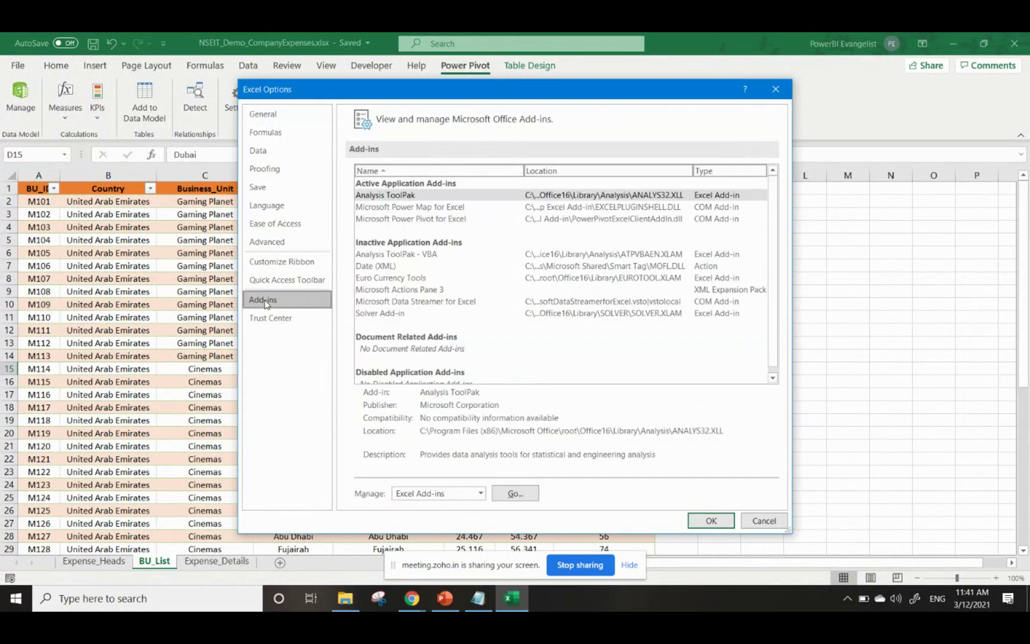
{"action": "left_click", "coordinate": [480, 494]}
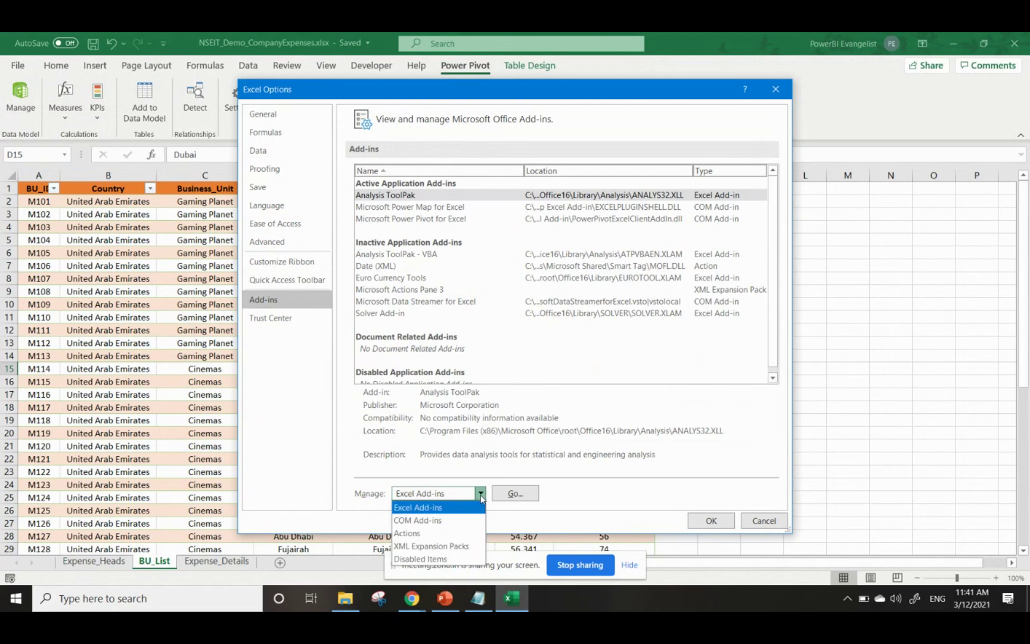
{"action": "left_click", "coordinate": [453, 524]}
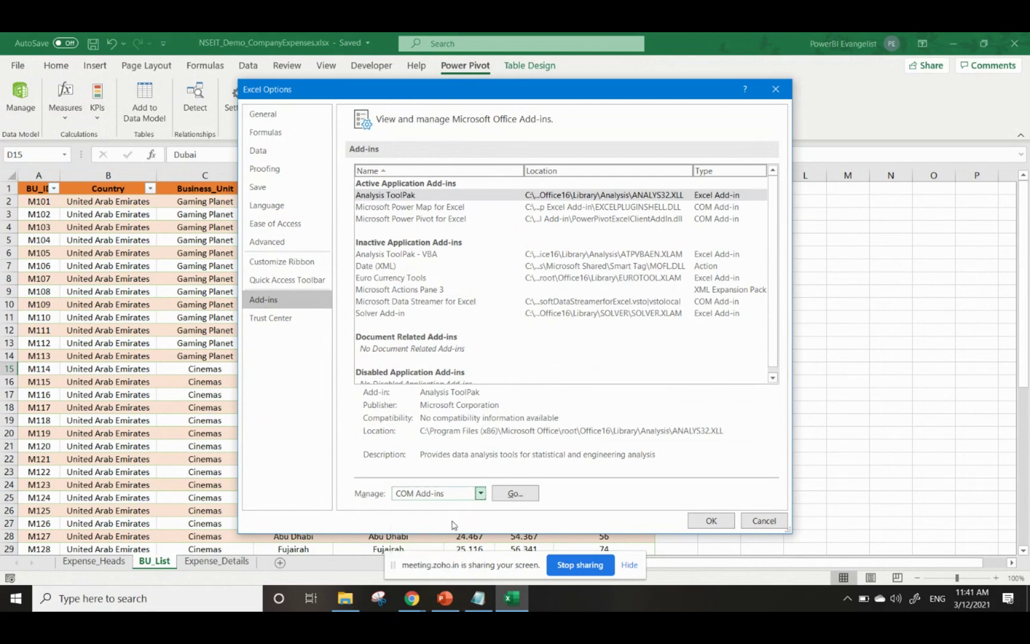
{"action": "left_click", "coordinate": [515, 494]}
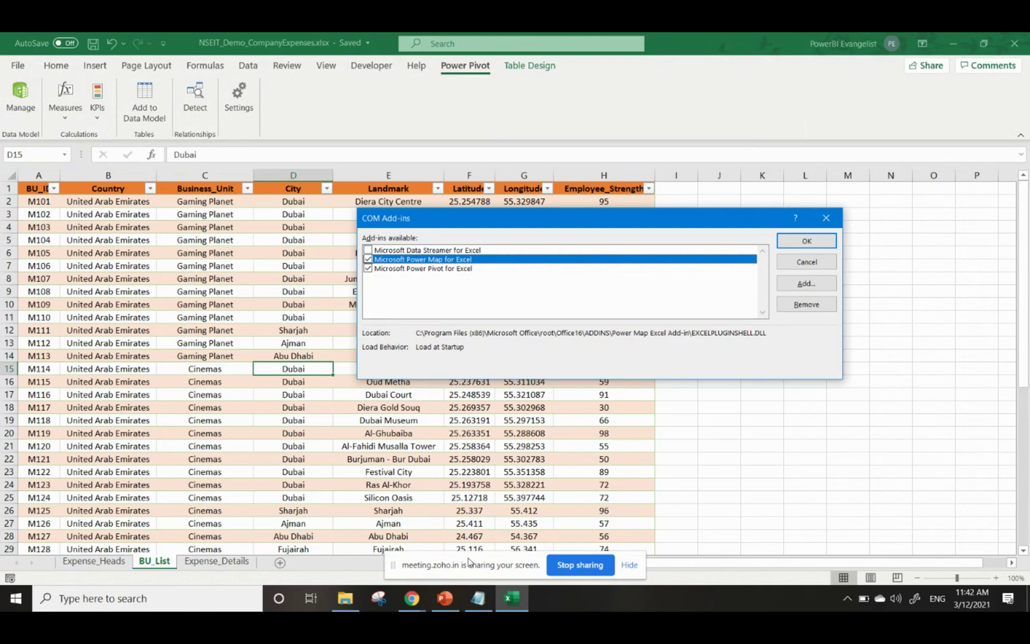
Switch to the webinar in Chrome, close the Power Pivot poll results and read the newest Q&A messages
{"action": "left_click", "coordinate": [419, 607]}
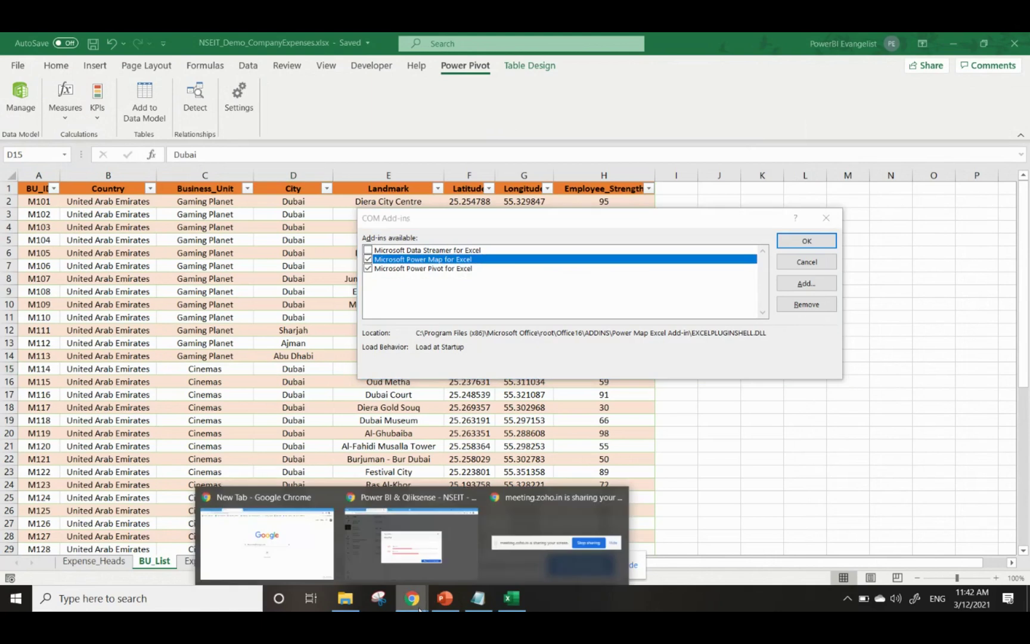
{"action": "left_click", "coordinate": [375, 548]}
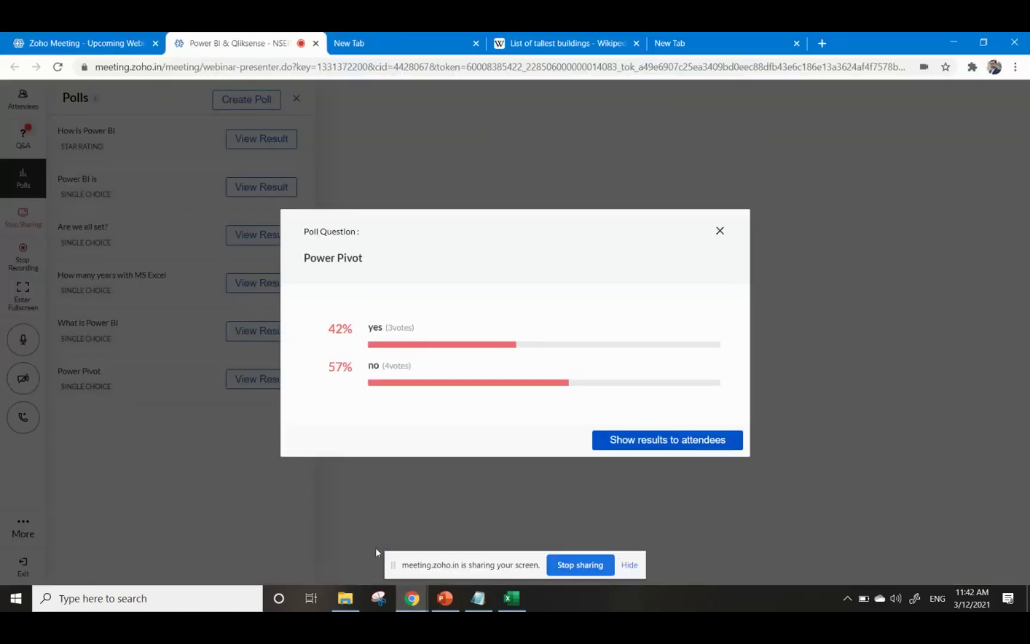
{"action": "left_click", "coordinate": [719, 231]}
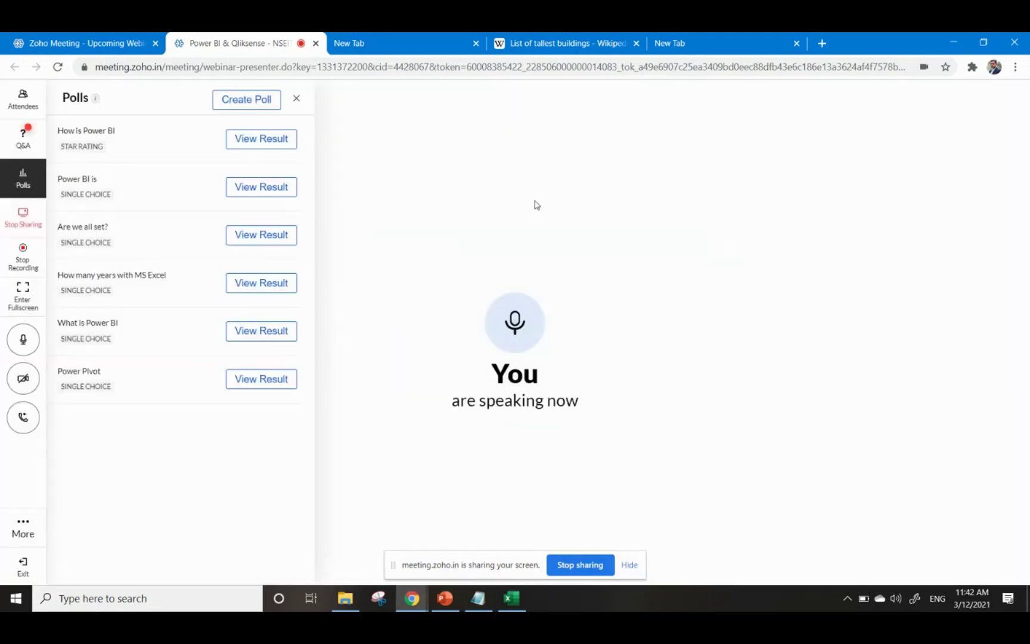
{"action": "left_click", "coordinate": [22, 142]}
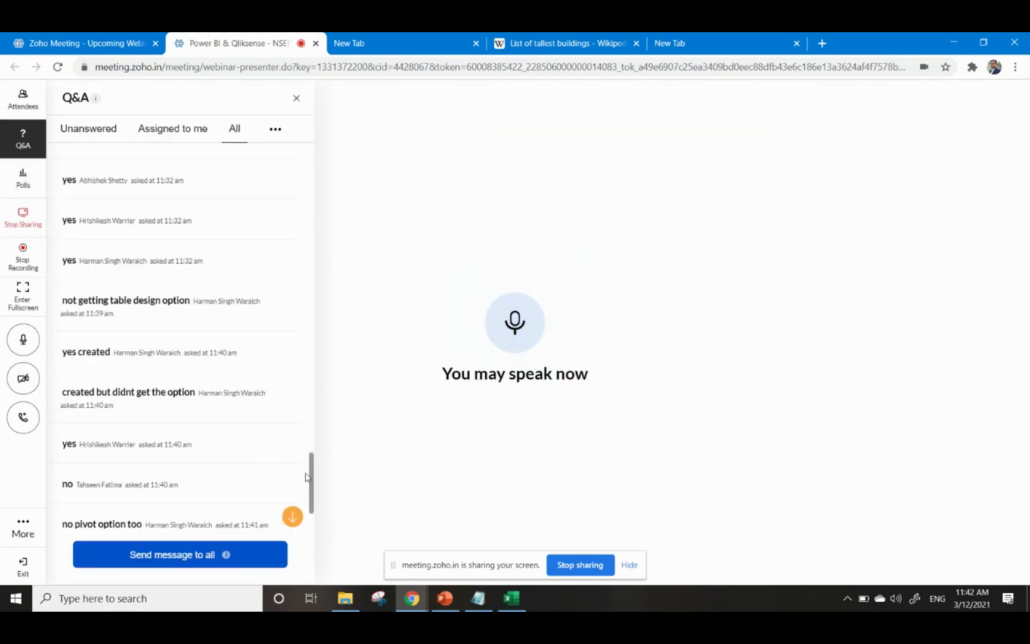
{"action": "left_click_drag", "start_coordinate": [311, 503], "coordinate": [312, 520]}
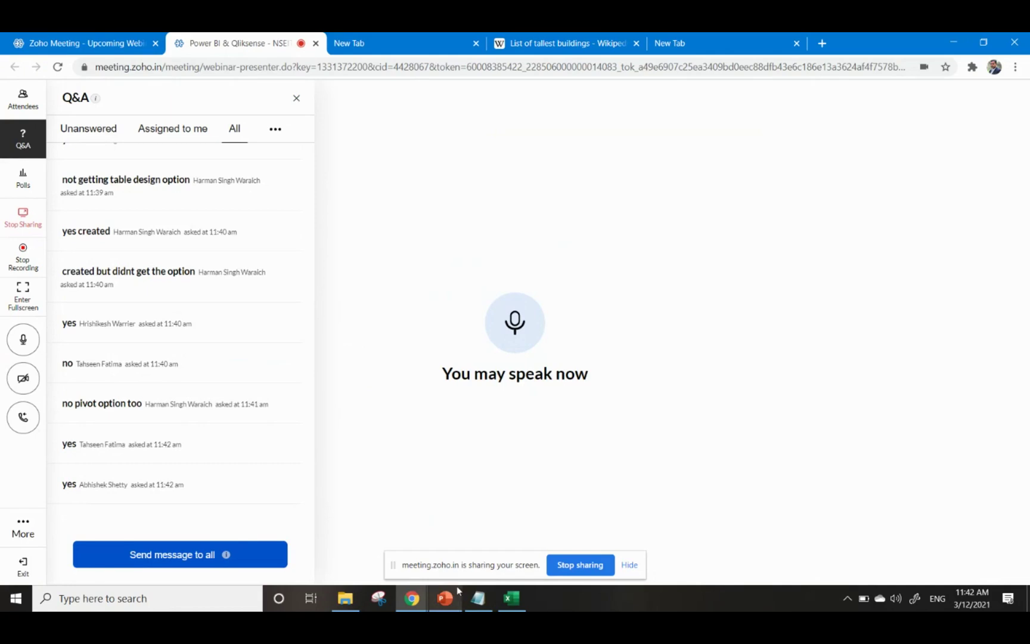
Return to Excel, close the COM Add-ins dialog without changes and display the Data commands
{"action": "left_click", "coordinate": [512, 603]}
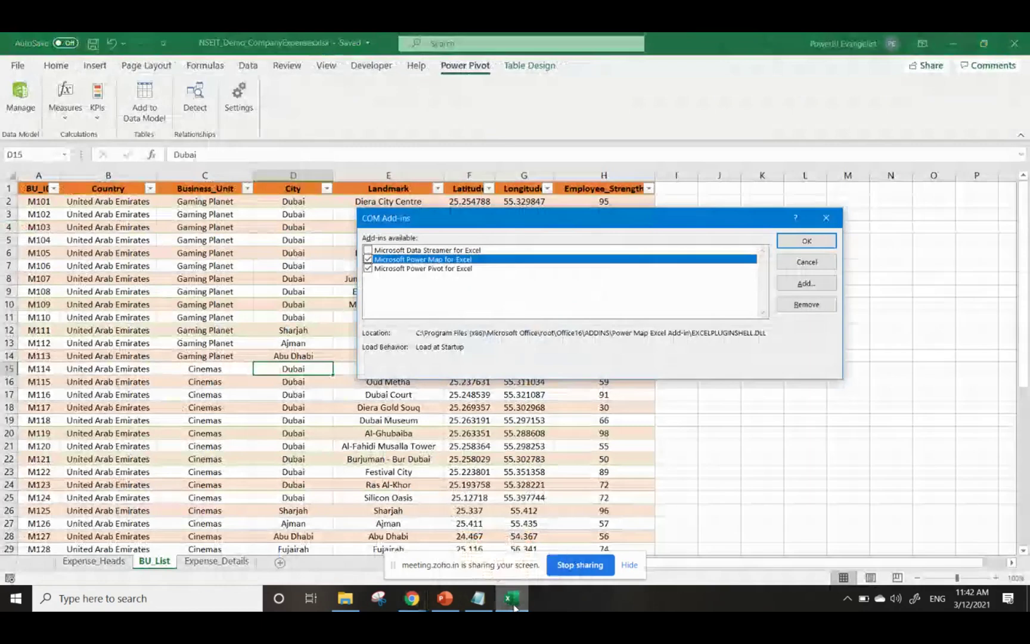
{"action": "left_click", "coordinate": [824, 218]}
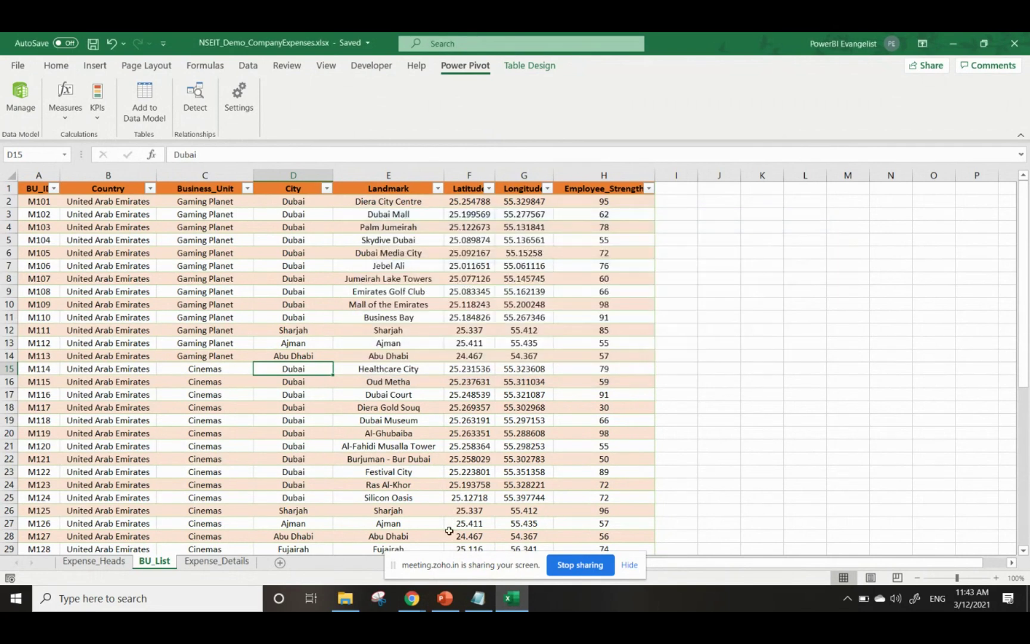
{"action": "left_click", "coordinate": [248, 66]}
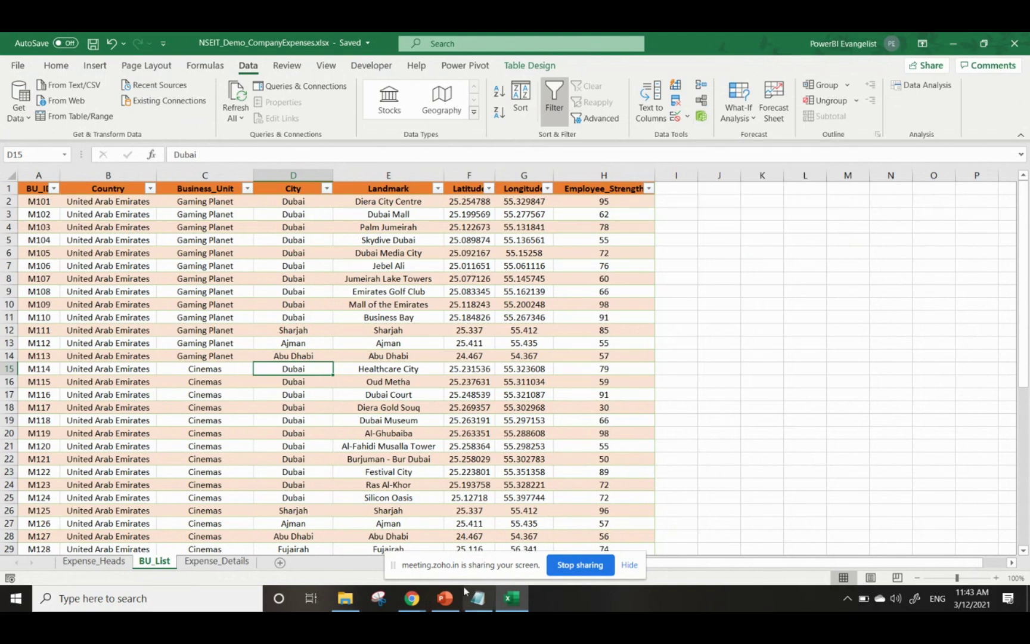
Check the webinar's Q&A in Chrome again for further attendee replies, minimizing Excel to get back to it
{"action": "left_click", "coordinate": [415, 600]}
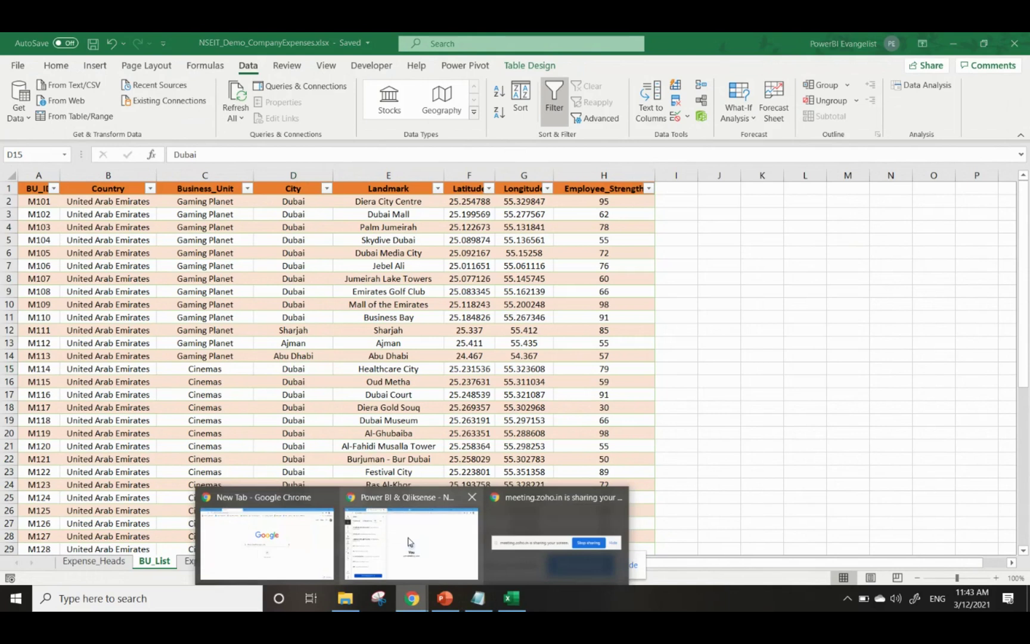
{"action": "left_click", "coordinate": [410, 541]}
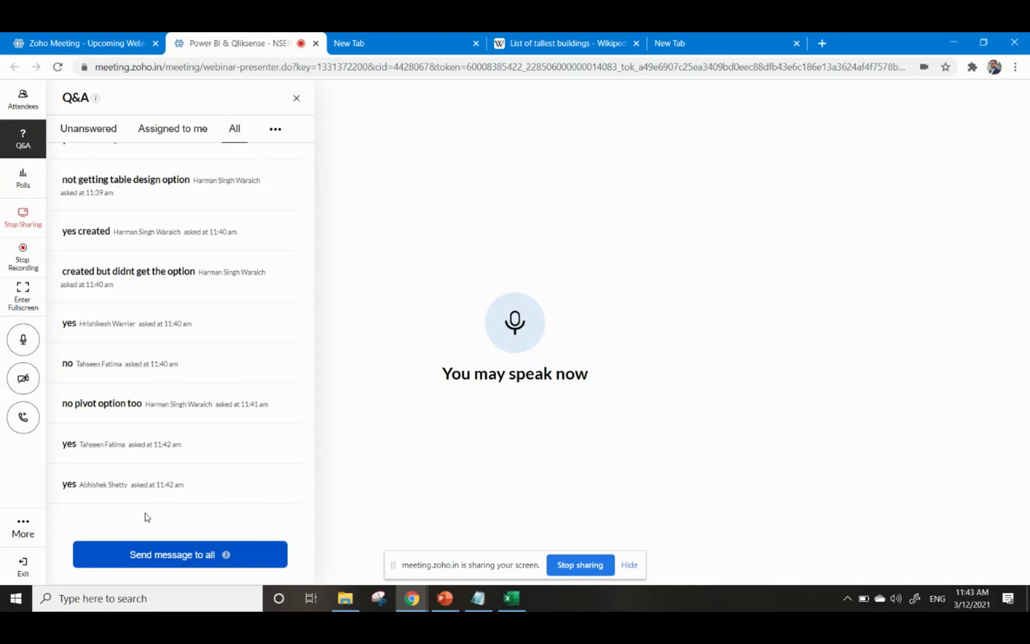
{"action": "left_click", "coordinate": [513, 599]}
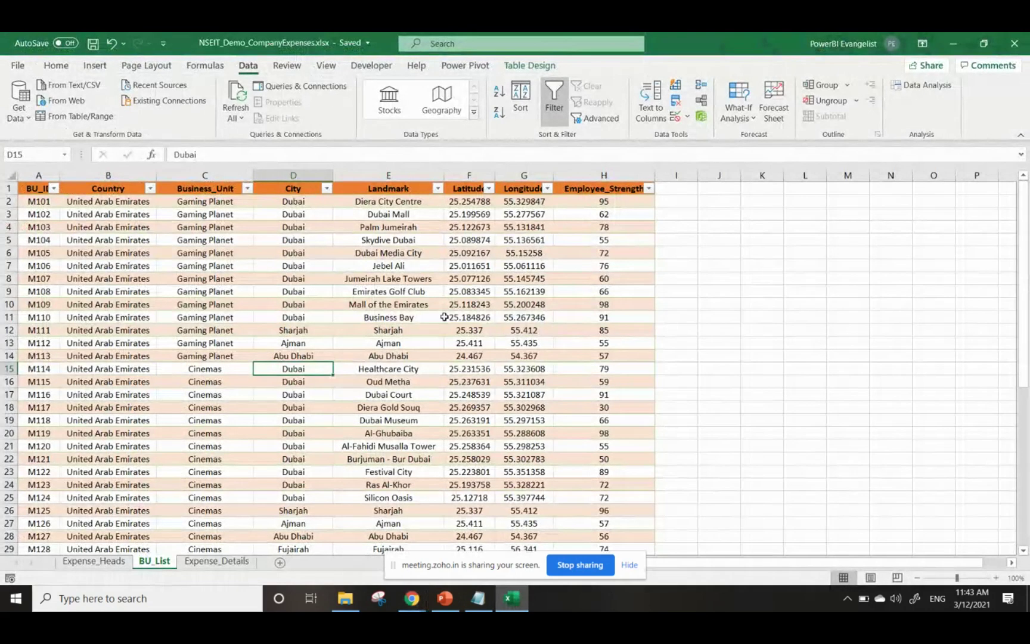
{"action": "left_click", "coordinate": [951, 43]}
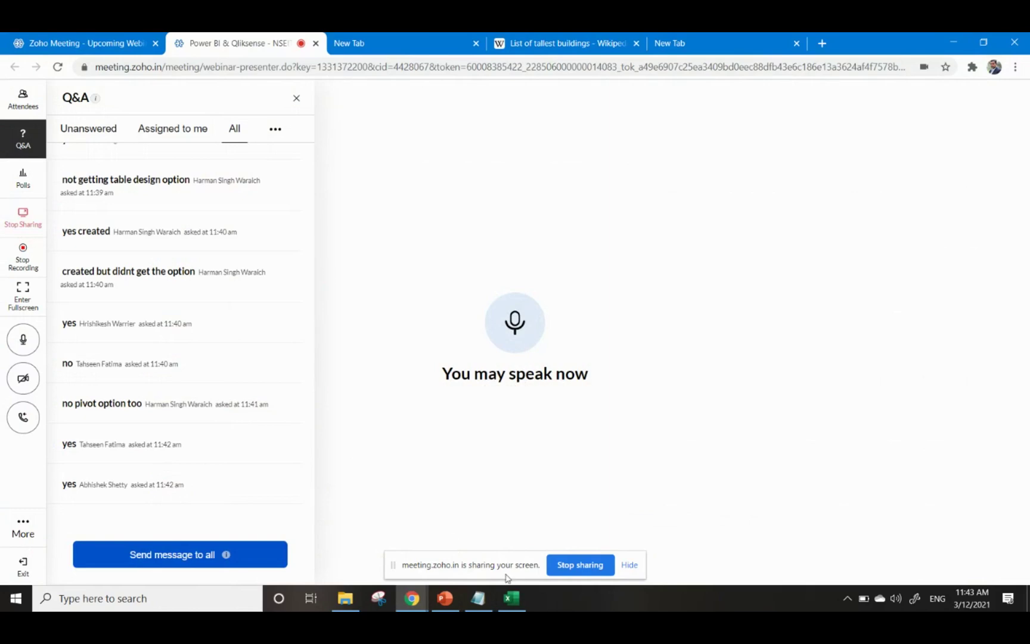
Switch to Excel, select a cell inside the BU_List table and add the table to the Power Pivot data model
{"action": "left_click", "coordinate": [516, 607]}
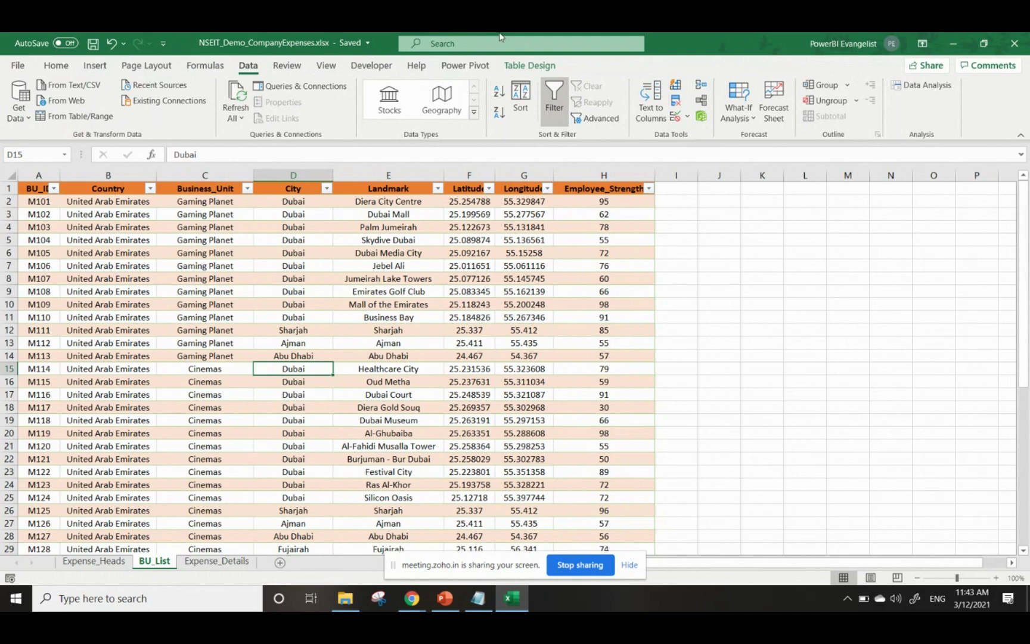
{"action": "left_click", "coordinate": [322, 344]}
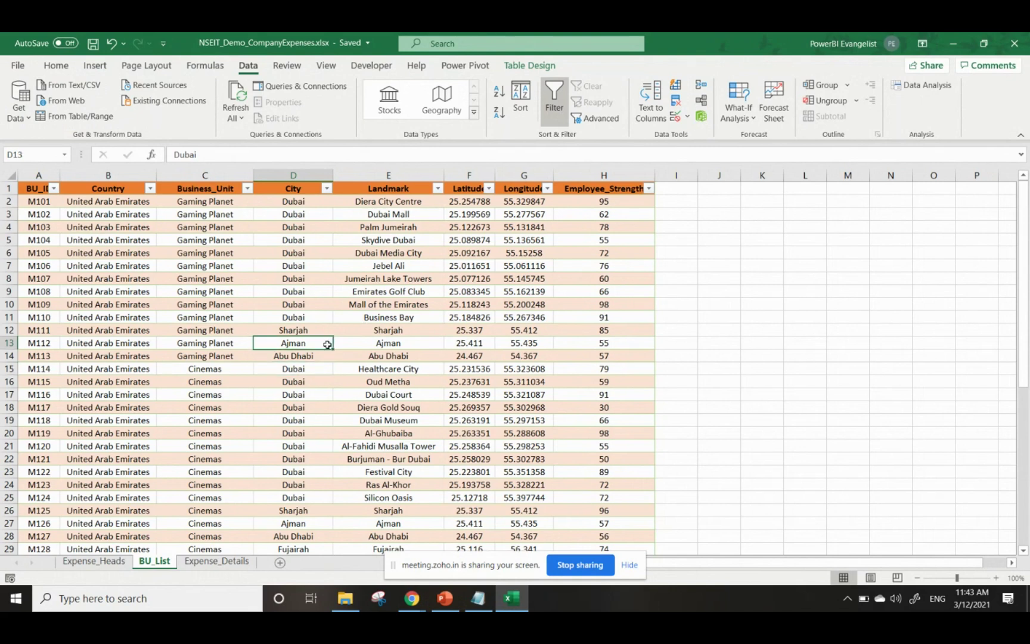
{"action": "left_click", "coordinate": [474, 66]}
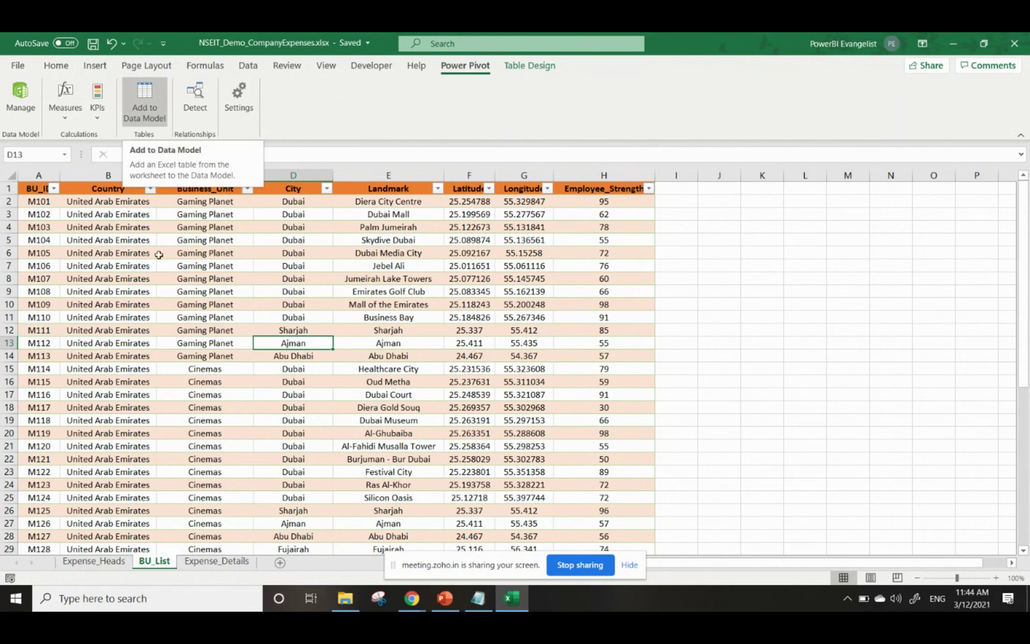
{"action": "left_click", "coordinate": [226, 356]}
{"action": "left_click", "coordinate": [247, 472]}
{"action": "left_click", "coordinate": [228, 253]}
{"action": "left_click", "coordinate": [389, 304]}
{"action": "left_click", "coordinate": [205, 408]}
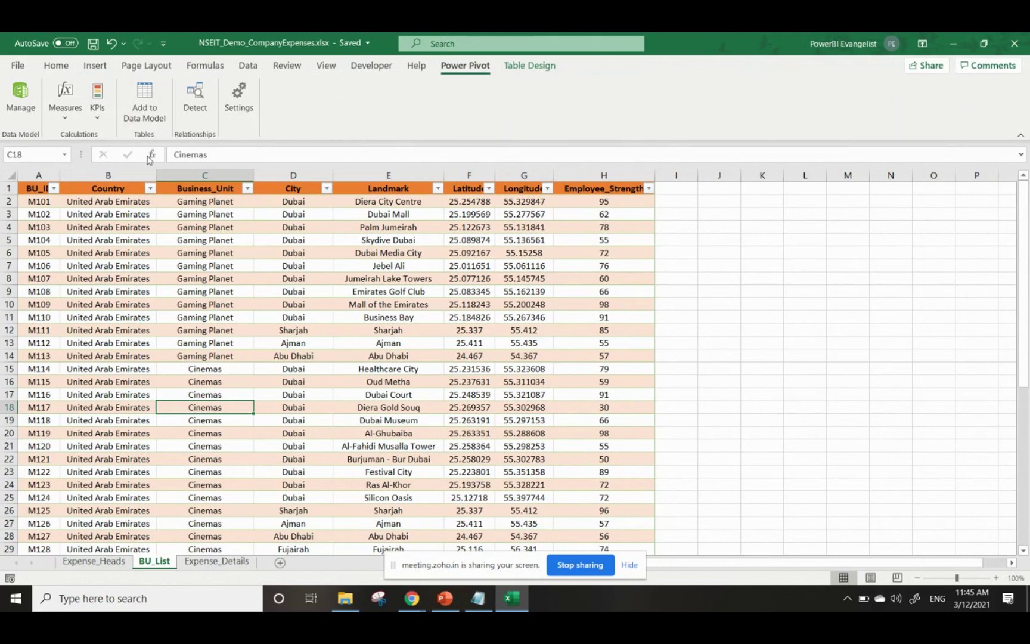
{"action": "left_click", "coordinate": [141, 106]}
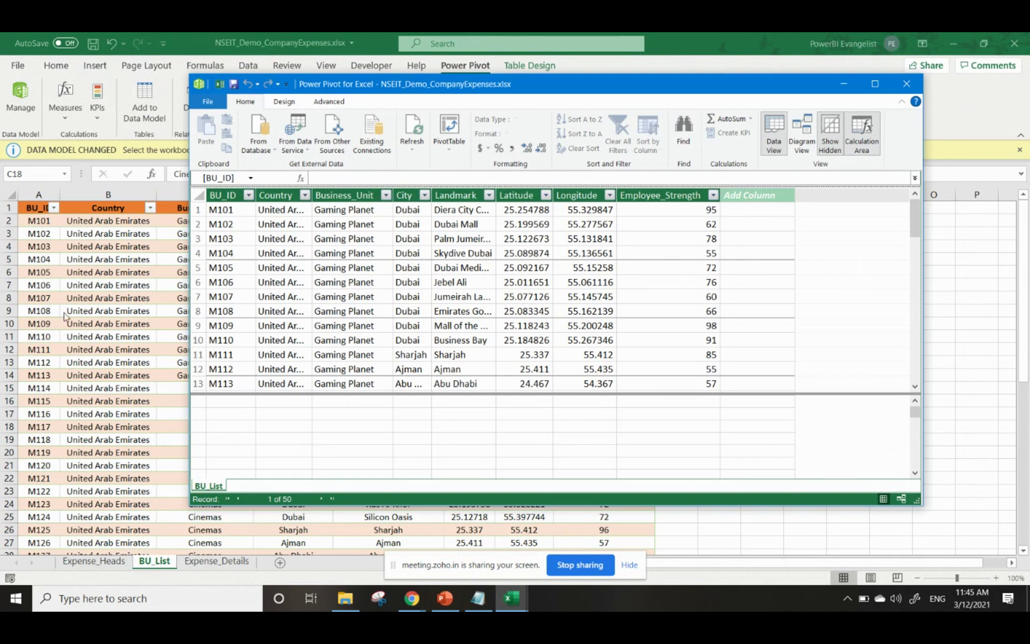
Go back to the workbook and add the table on the Expense_Heads sheet to the data model
{"action": "left_click", "coordinate": [117, 331]}
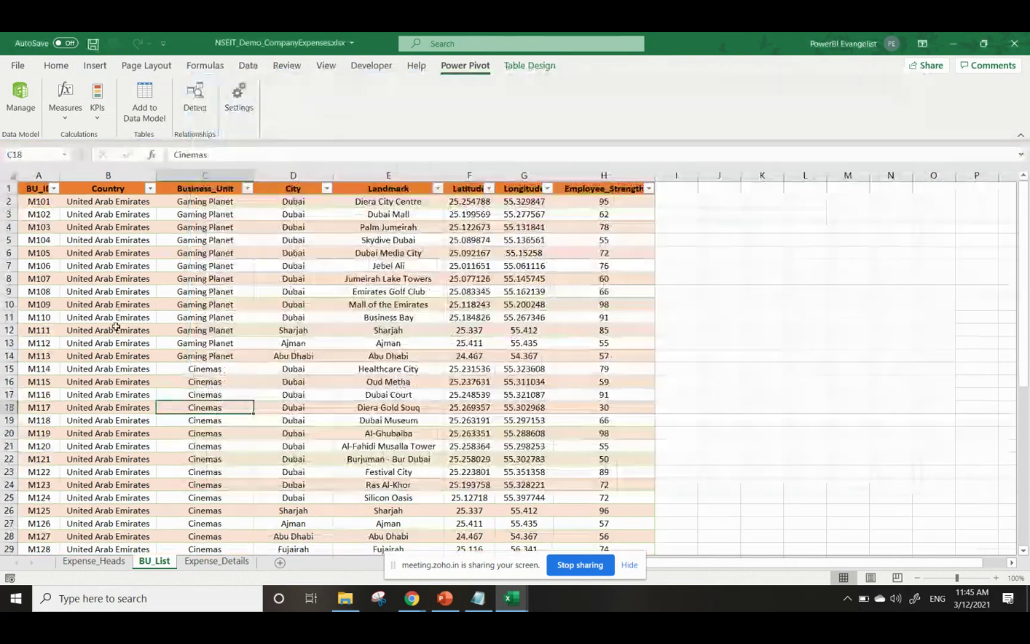
{"action": "left_click", "coordinate": [95, 562]}
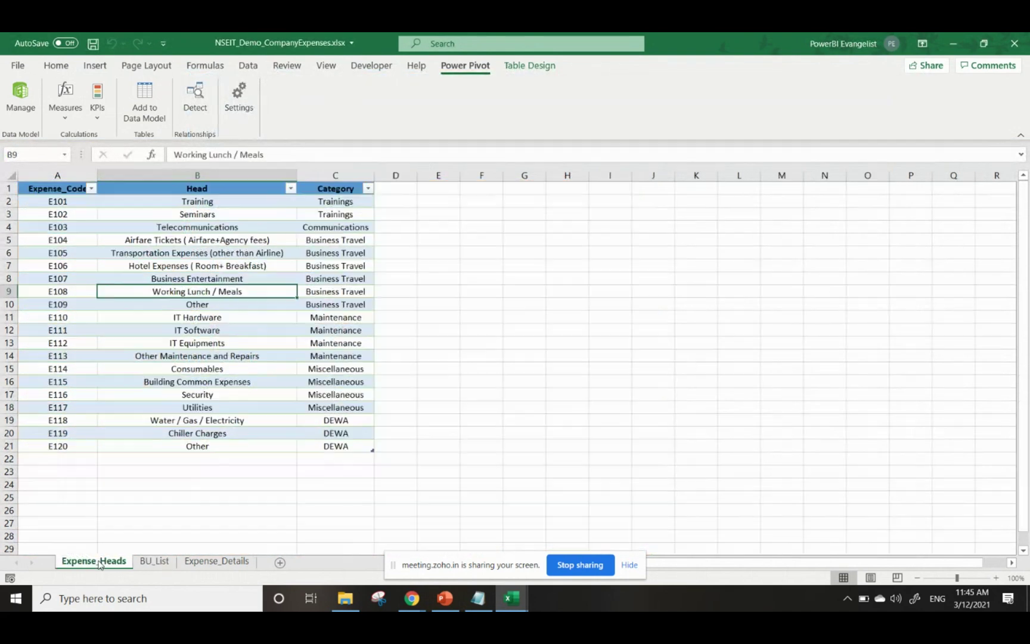
{"action": "left_click", "coordinate": [188, 330]}
{"action": "left_click", "coordinate": [189, 269]}
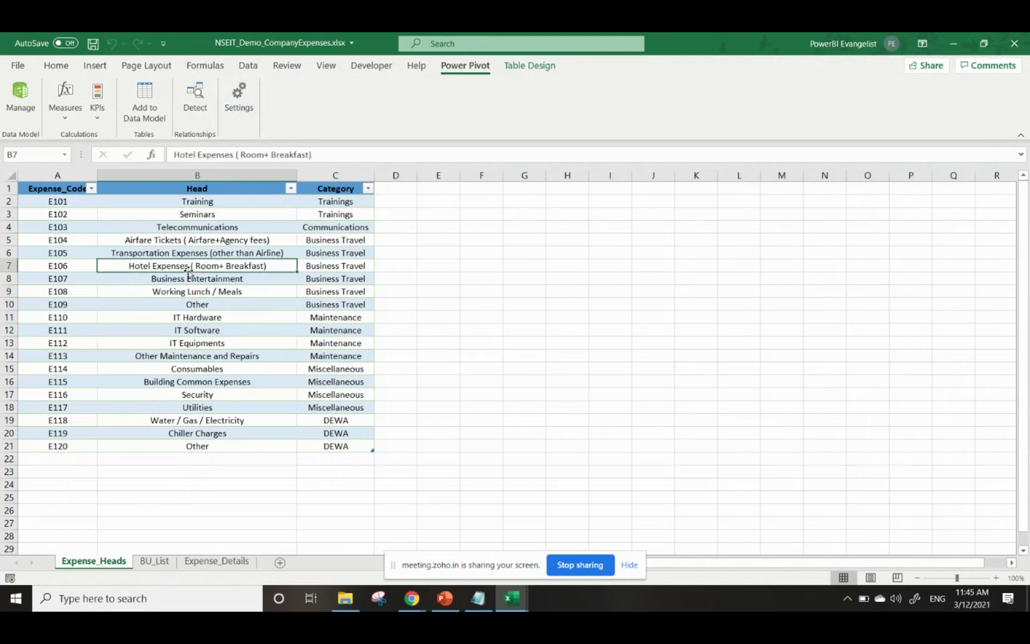
{"action": "left_click", "coordinate": [186, 356]}
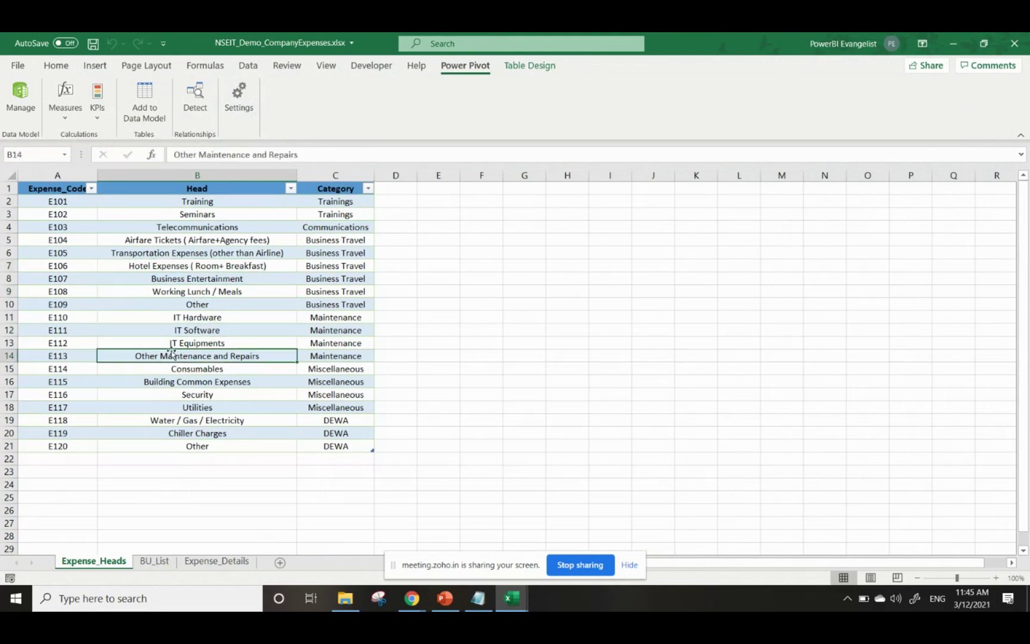
{"action": "left_click", "coordinate": [142, 112]}
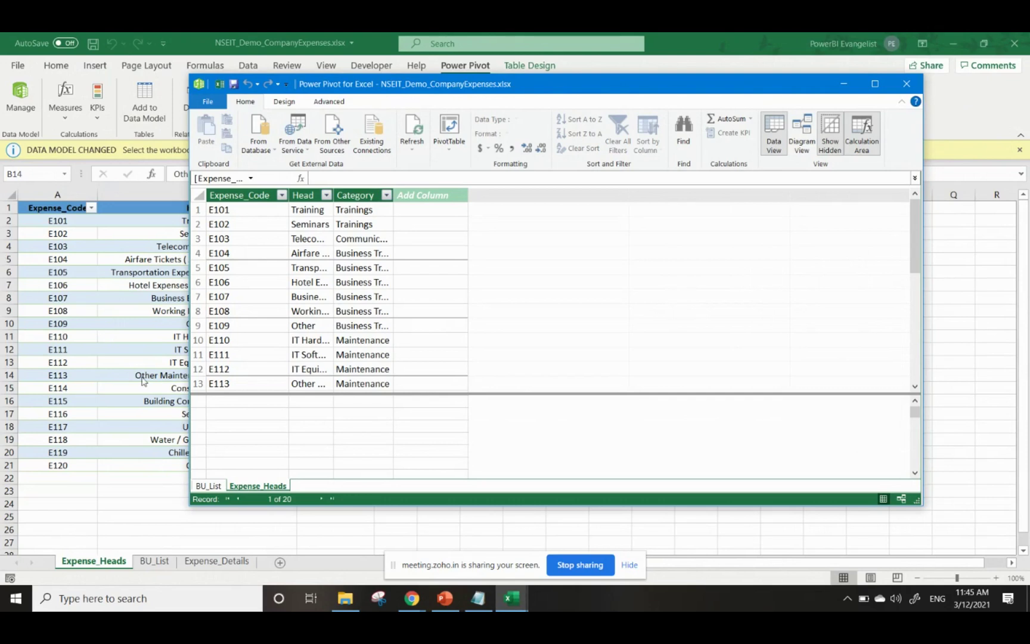
Add the table on the Expense_Details sheet to the data model
{"action": "left_click", "coordinate": [225, 563]}
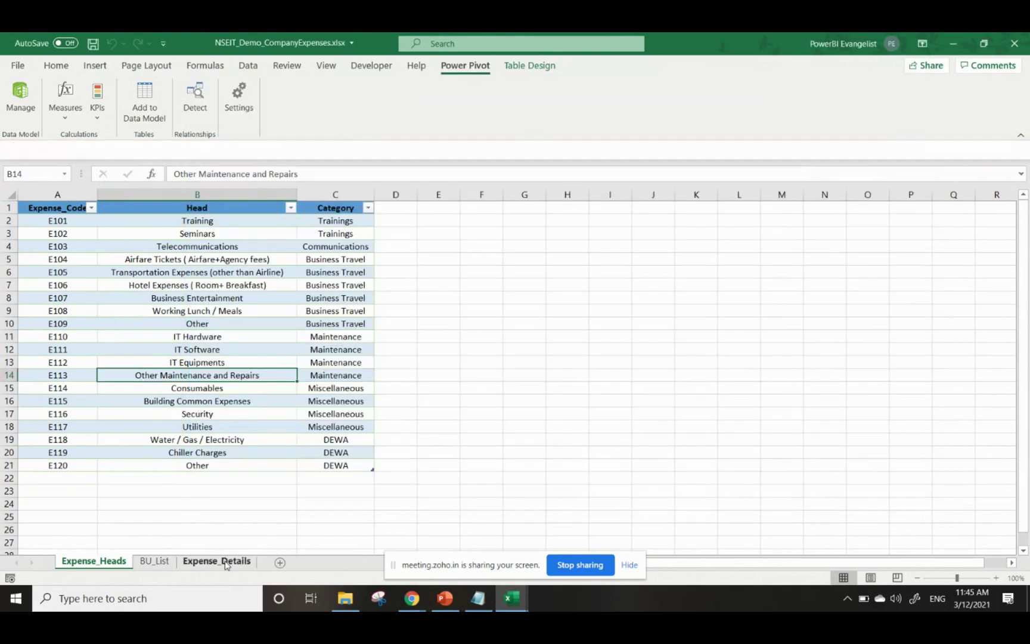
{"action": "left_click", "coordinate": [225, 562]}
{"action": "left_click", "coordinate": [205, 342]}
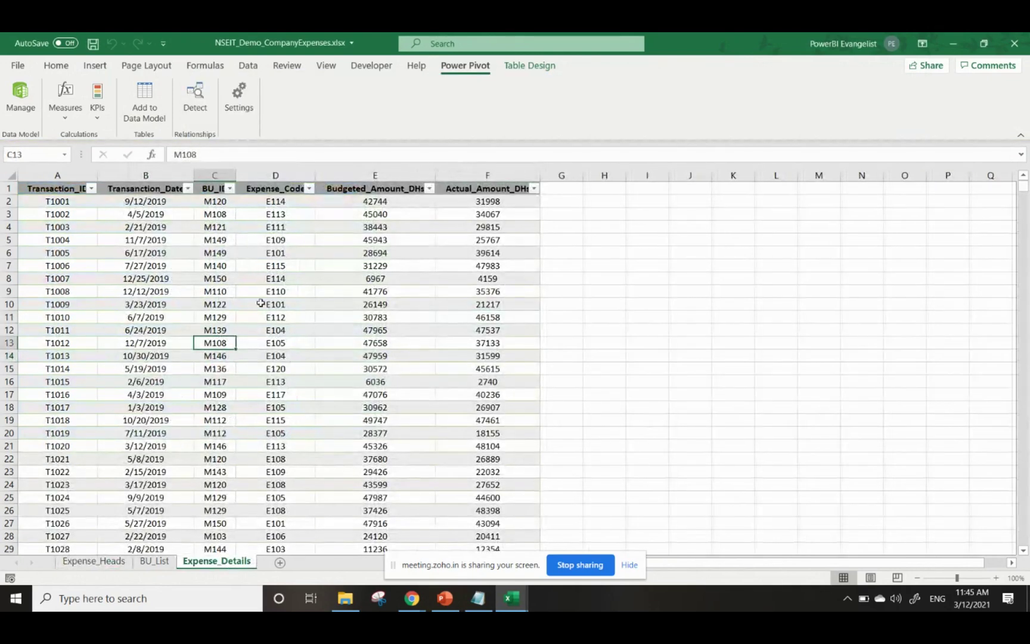
{"action": "left_click", "coordinate": [145, 98]}
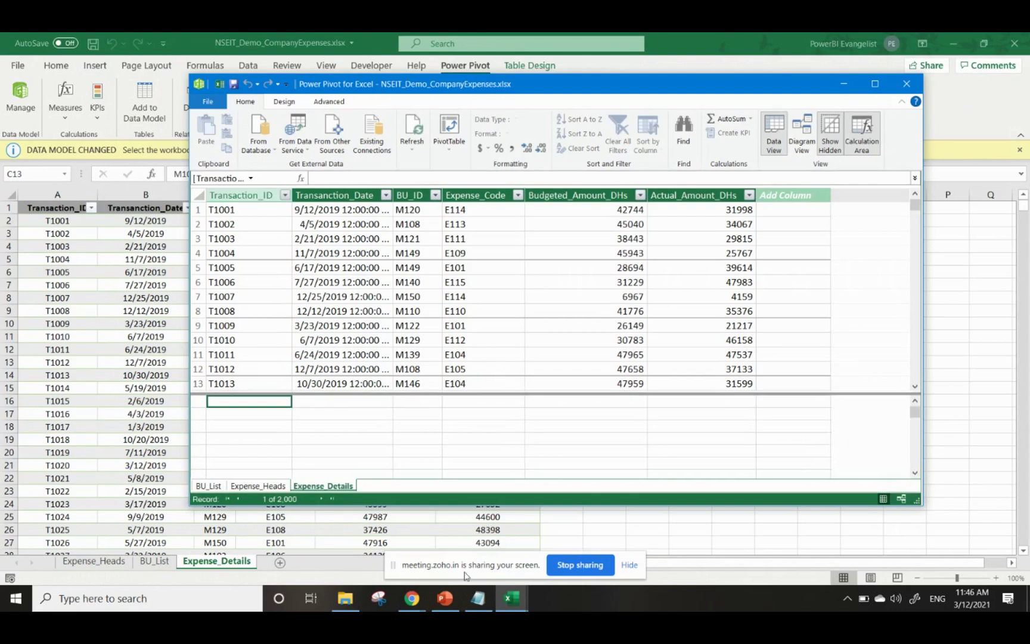
Read the latest attendee message in the webinar's Q&A in Chrome, and return to the Power Pivot window
{"action": "left_click", "coordinate": [411, 603]}
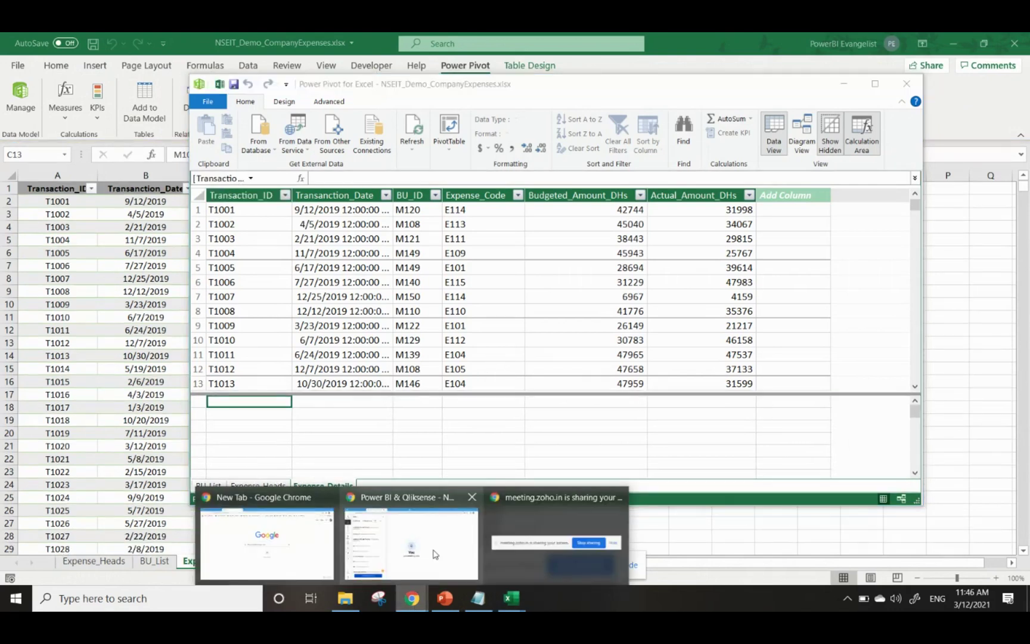
{"action": "left_click", "coordinate": [411, 539]}
{"action": "scroll", "coordinate": [233, 453], "scroll_direction": "down", "scroll_amount": 1}
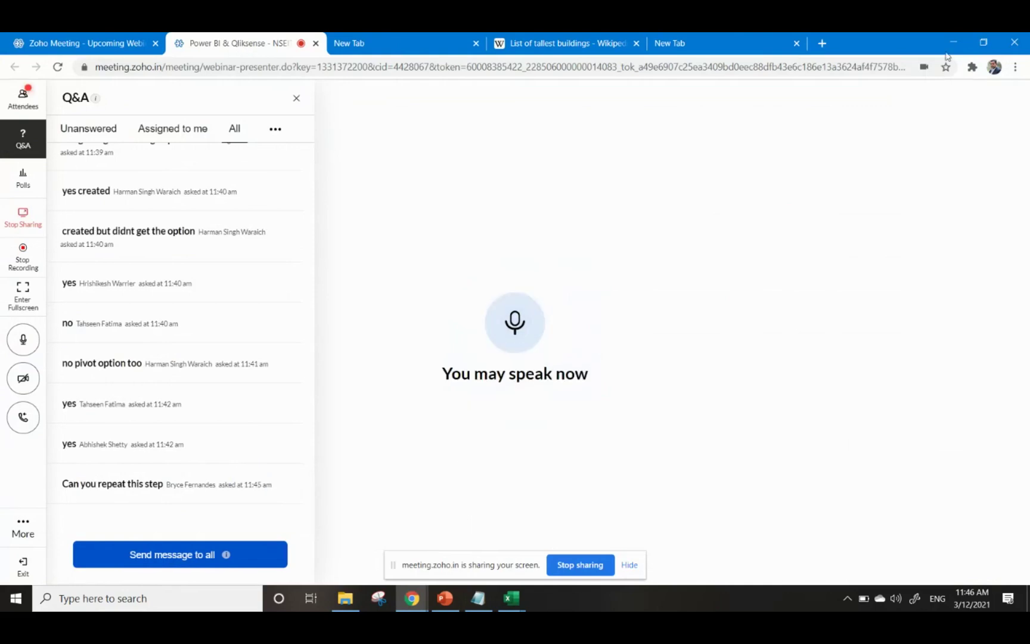
{"action": "left_click", "coordinate": [952, 46]}
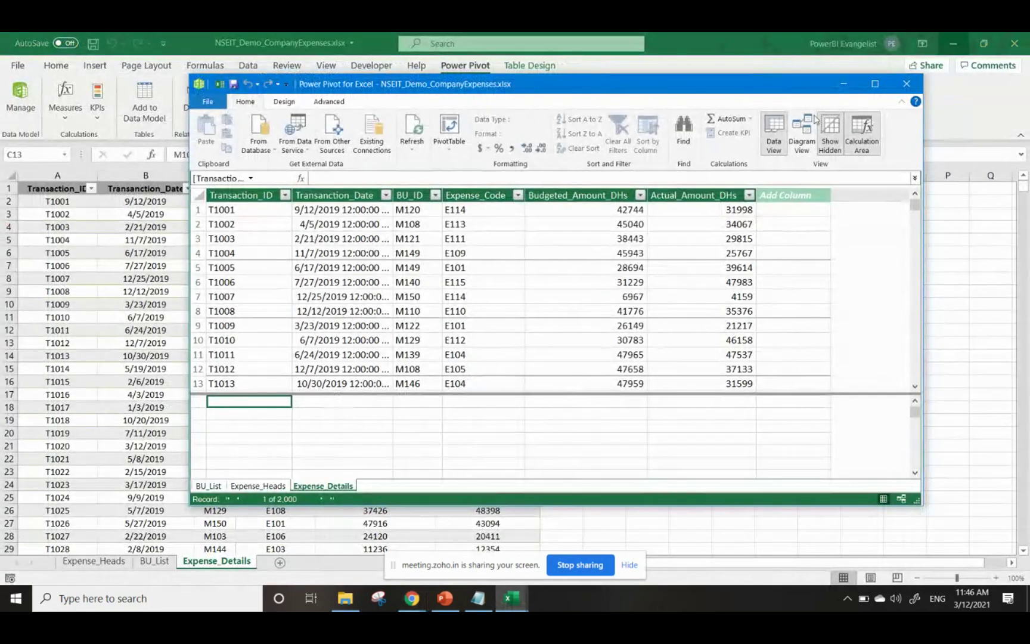
{"action": "left_click", "coordinate": [133, 352]}
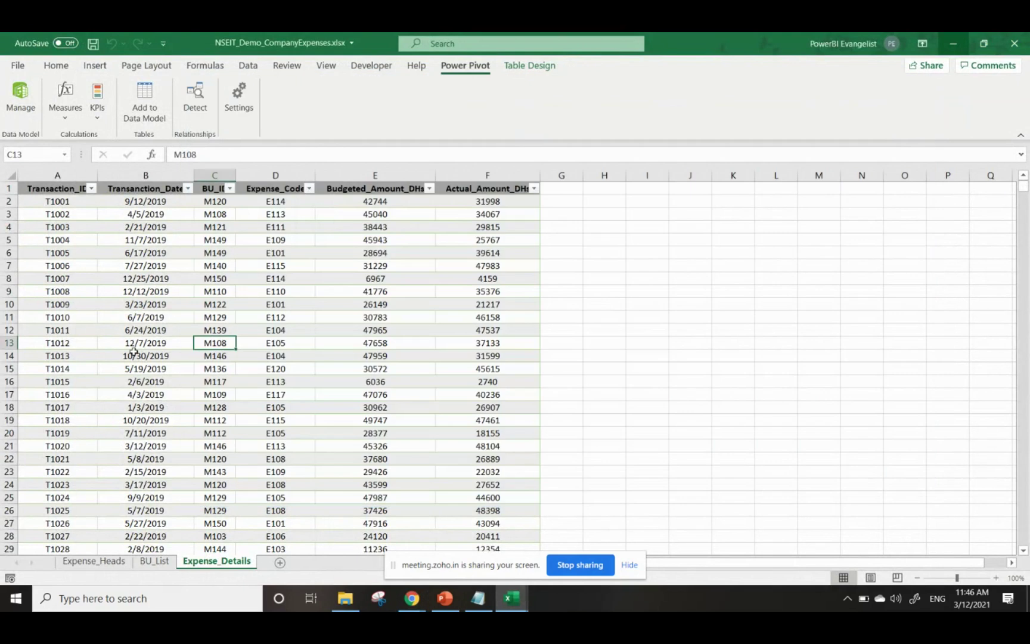
{"action": "left_click", "coordinate": [201, 381]}
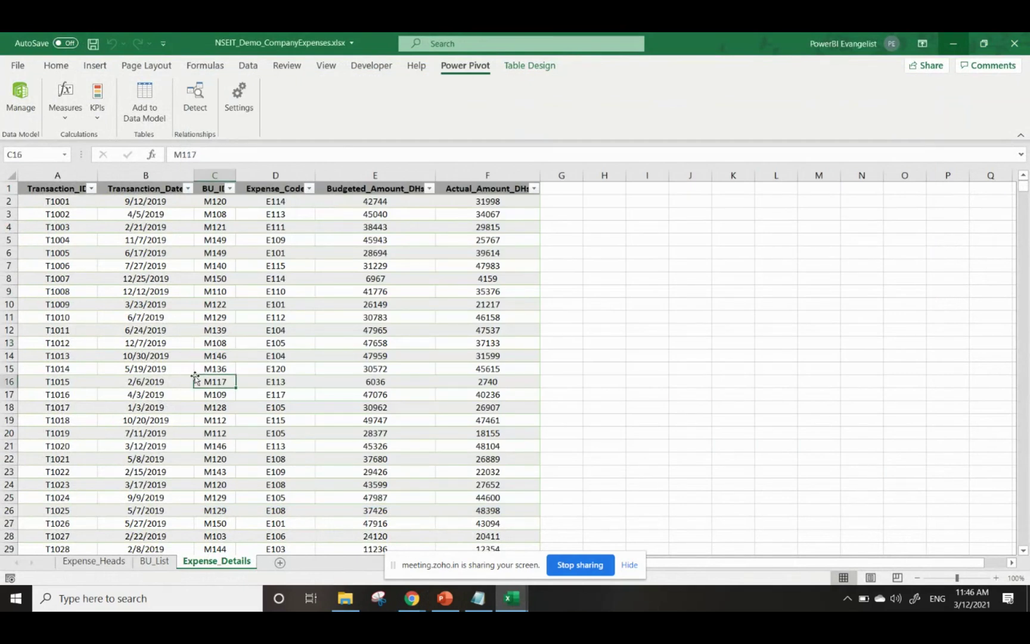
{"action": "left_click", "coordinate": [204, 293]}
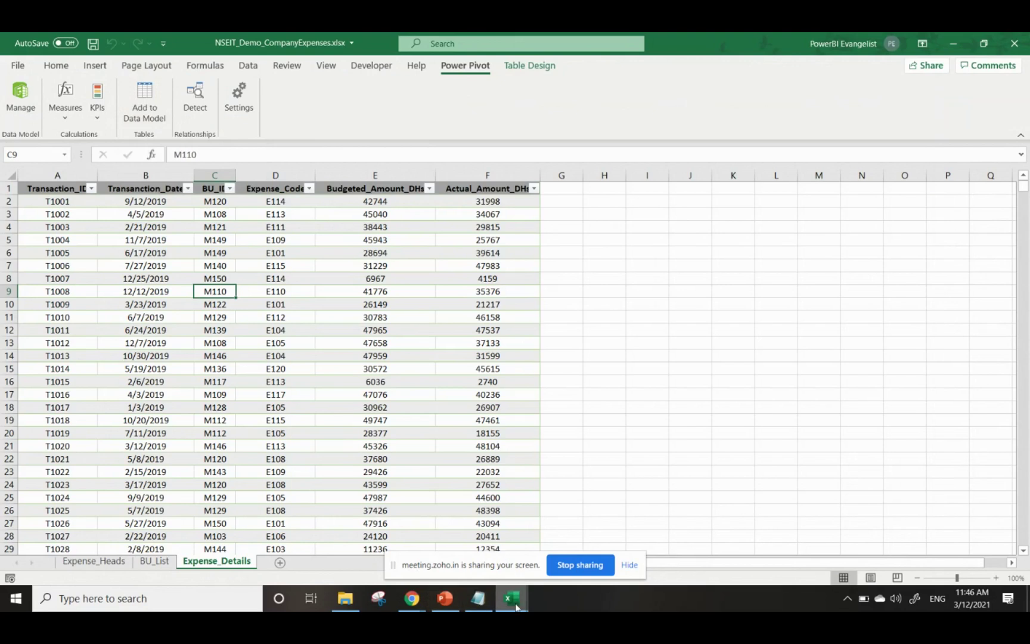
Return to the Power Pivot window and maximize it to fill the screen
{"action": "mouse_move", "coordinate": [516, 607]}
{"action": "left_click", "coordinate": [590, 548]}
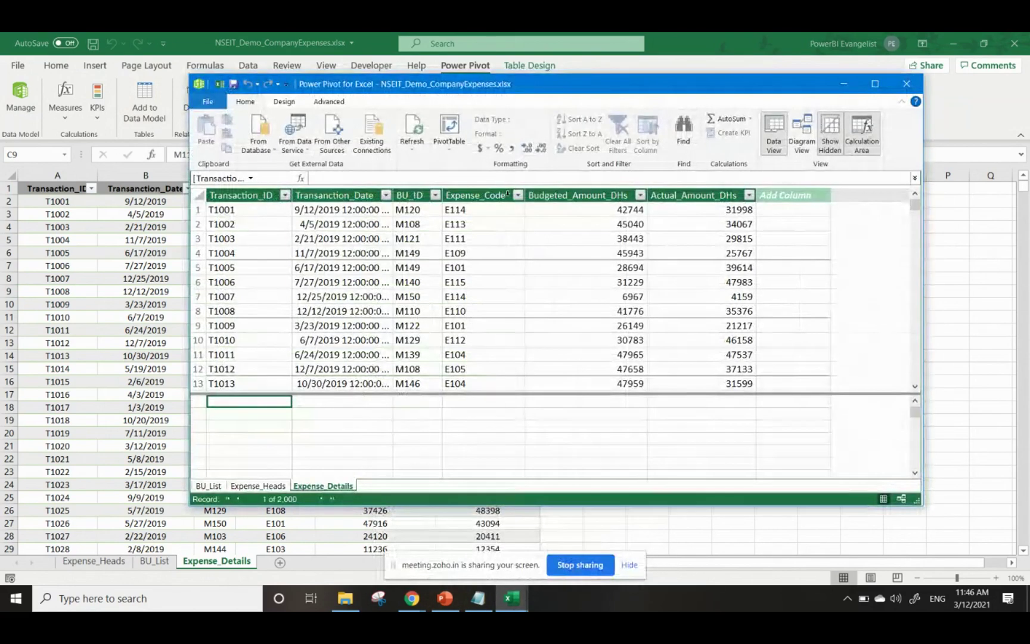
{"action": "left_click_drag", "start_coordinate": [564, 81], "coordinate": [528, 75]}
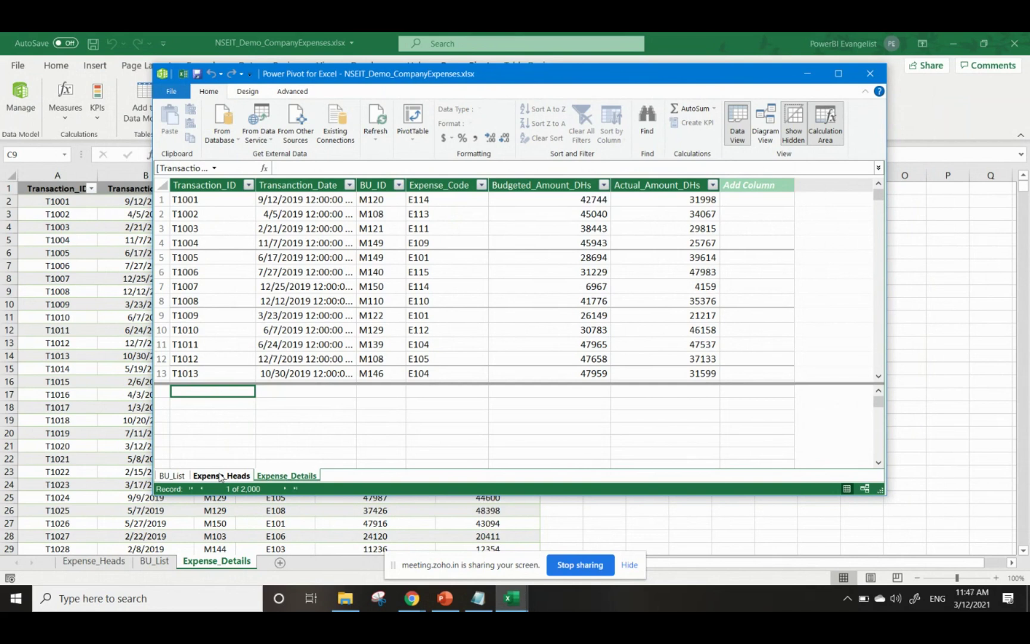
{"action": "left_click", "coordinate": [839, 73]}
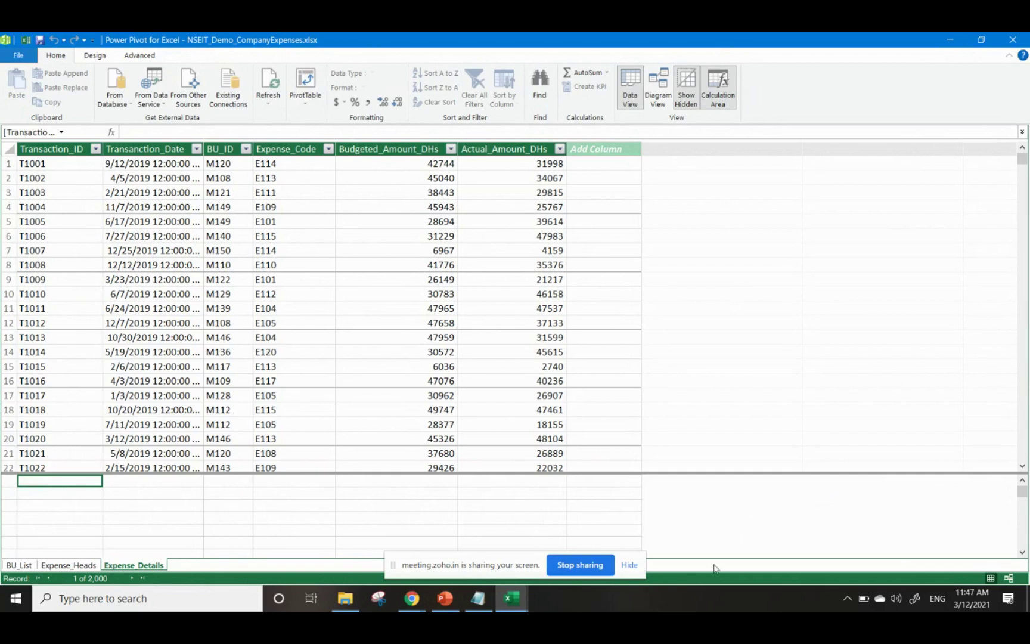
Highlight the Power Query, Power Pivot, Power View and Power Map lines in the Notepad session notes, and return to Power Pivot
{"action": "left_click", "coordinate": [478, 598]}
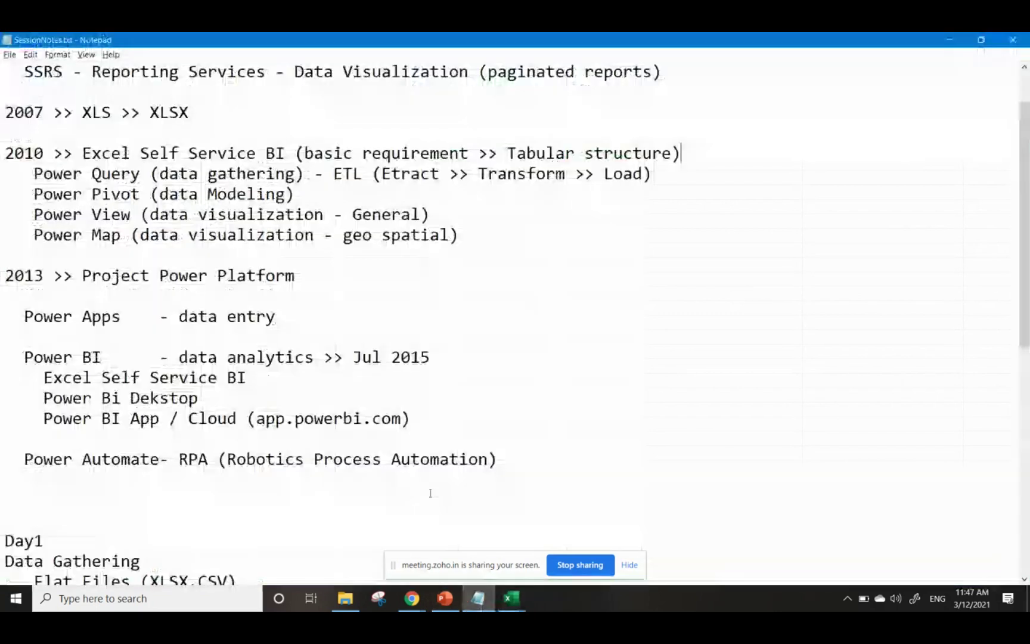
{"action": "left_click_drag", "start_coordinate": [34, 172], "coordinate": [554, 242]}
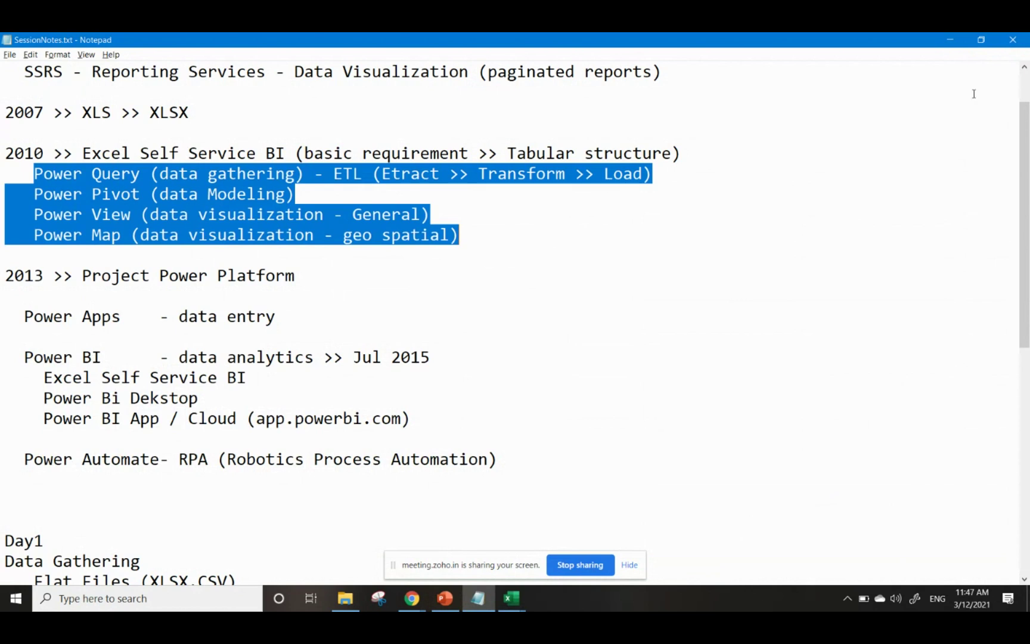
{"action": "left_click", "coordinate": [948, 40]}
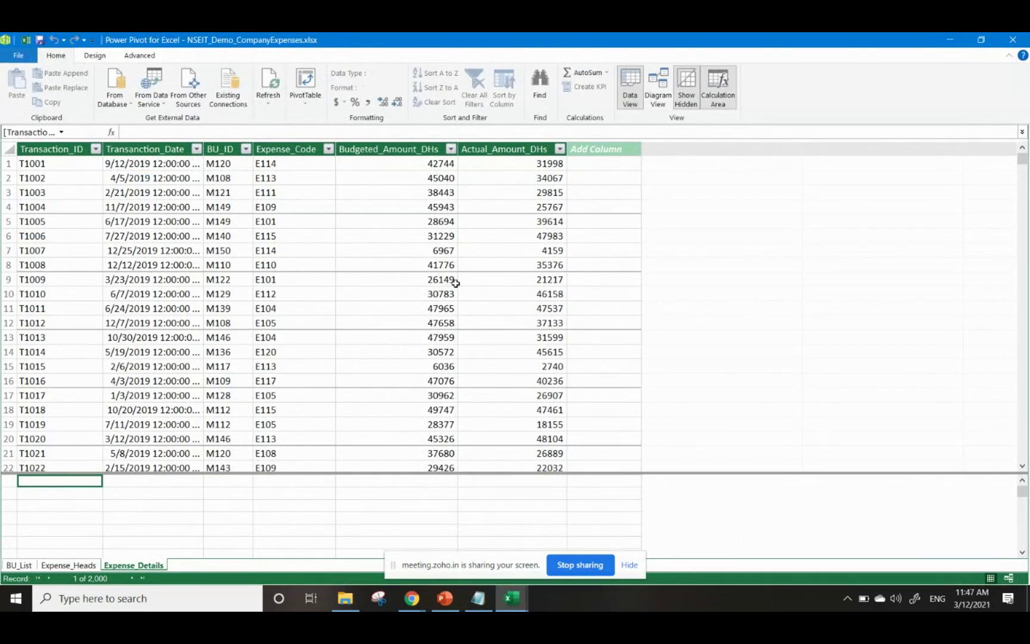
Check the webinar's Q&A and attendee list in Chrome, and return to the Power Pivot window
{"action": "mouse_move", "coordinate": [414, 600]}
{"action": "left_click", "coordinate": [421, 549]}
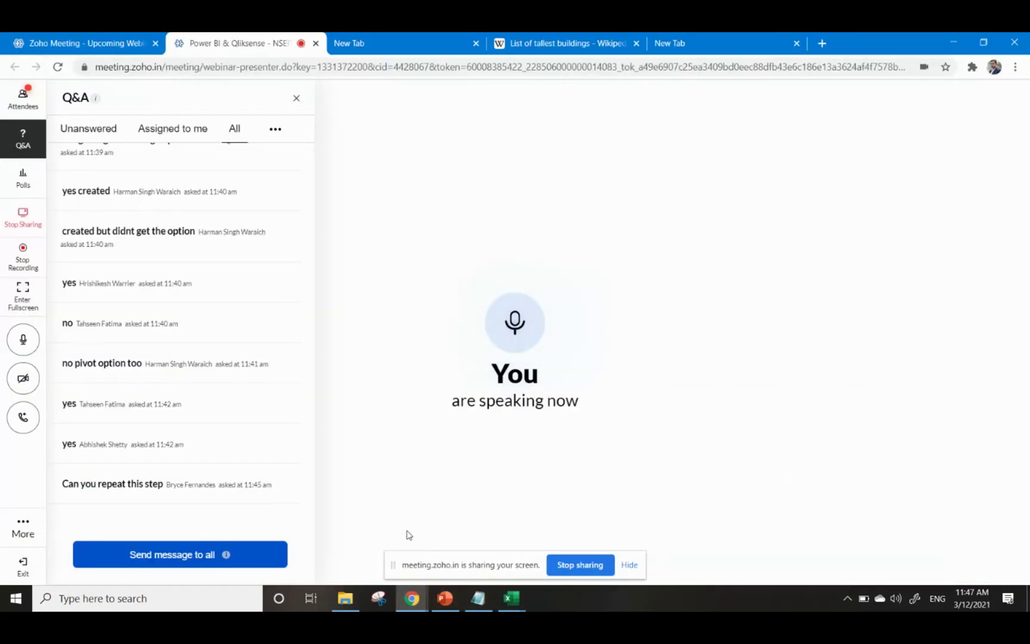
{"action": "left_click", "coordinate": [7, 106]}
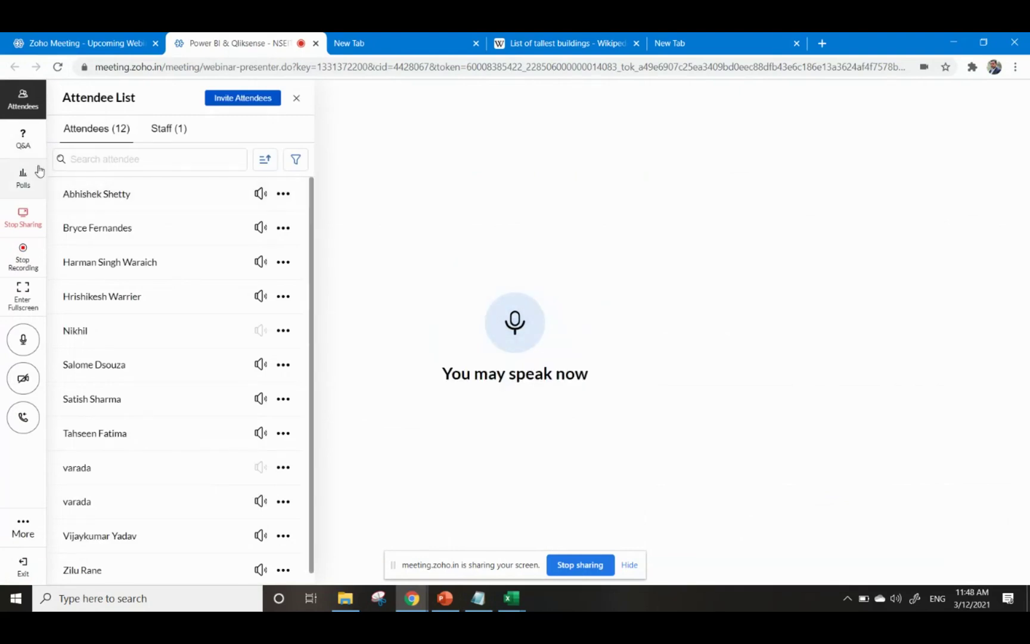
{"action": "left_click", "coordinate": [23, 140]}
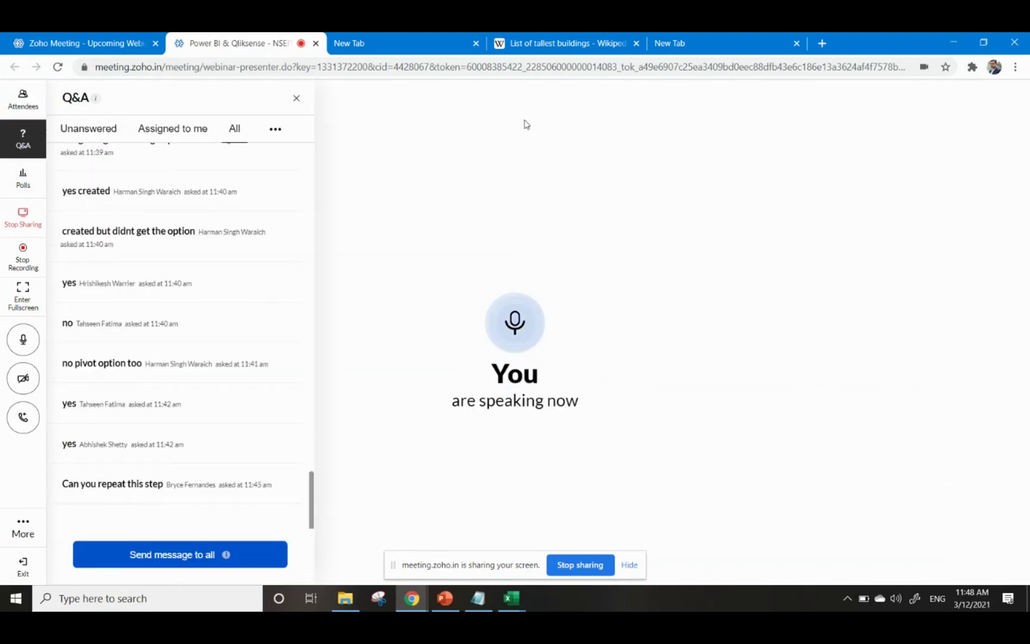
{"action": "left_click", "coordinate": [956, 42]}
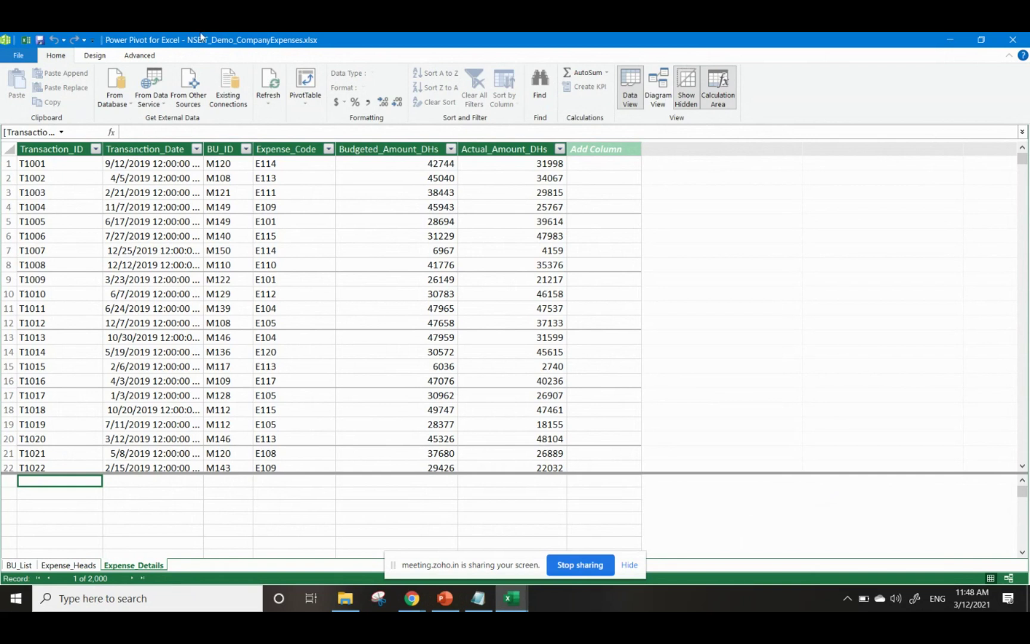
{"action": "left_click_drag", "start_coordinate": [380, 44], "coordinate": [633, 153]}
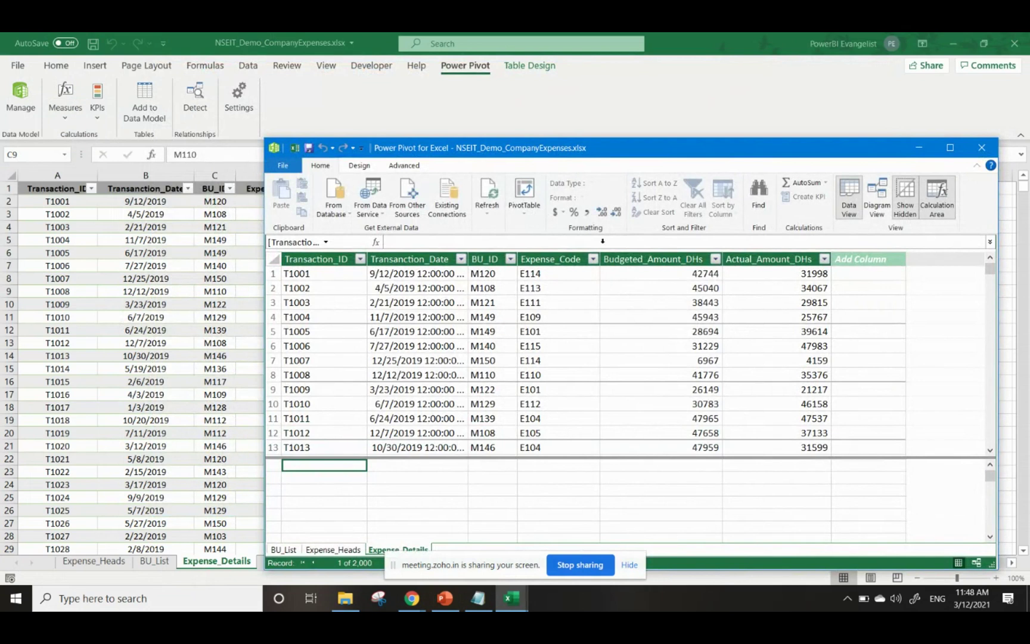
{"action": "double_click", "coordinate": [686, 153]}
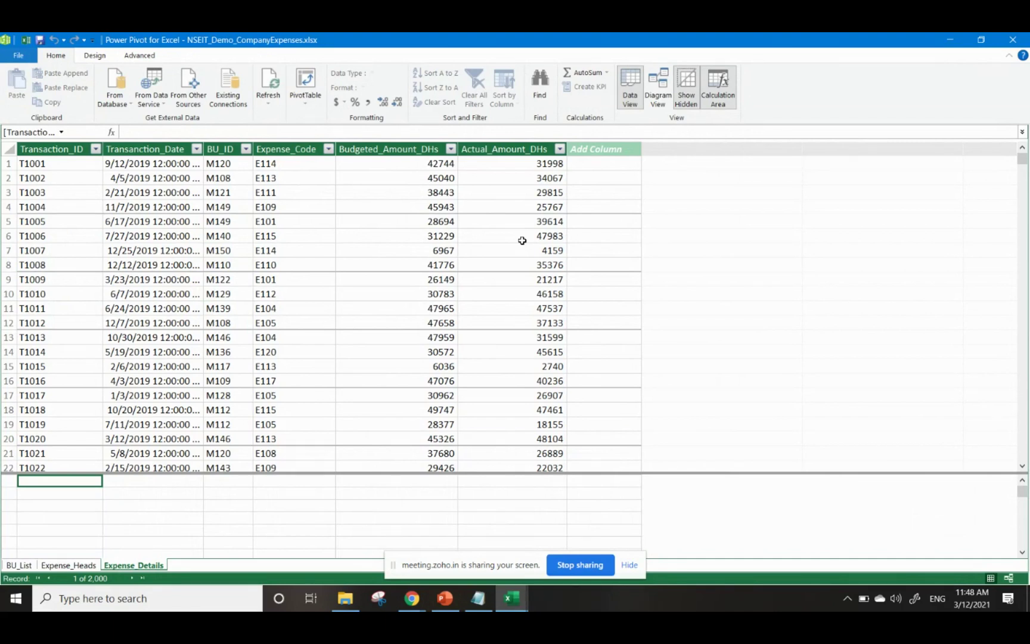
Recheck the webinar's attendees and Q&A in Chrome for new replies, and go back to the Power Pivot window
{"action": "left_click", "coordinate": [413, 600]}
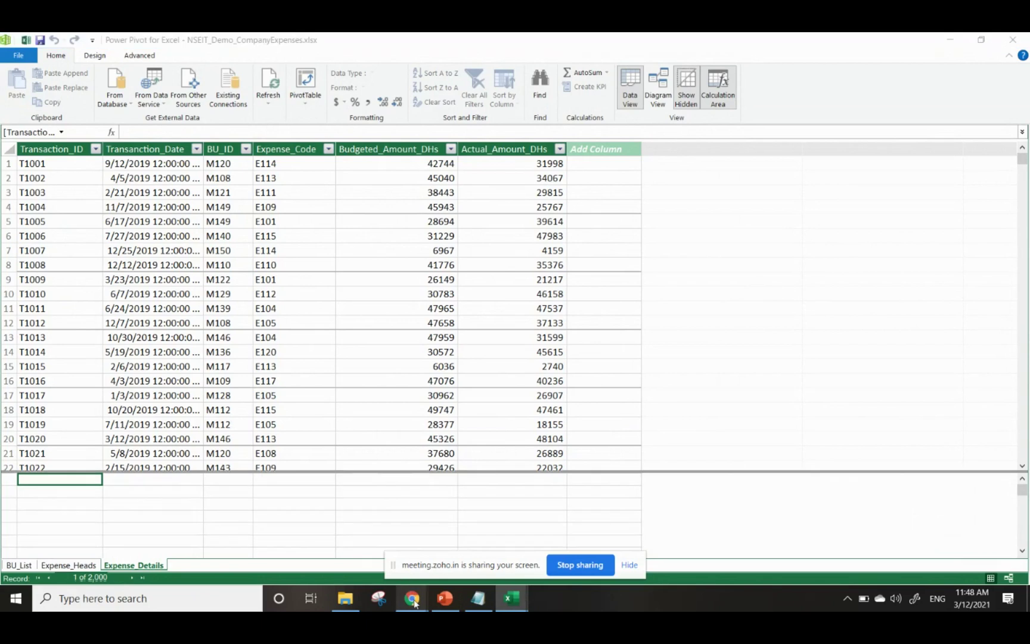
{"action": "left_click", "coordinate": [426, 545]}
{"action": "left_click", "coordinate": [23, 98]}
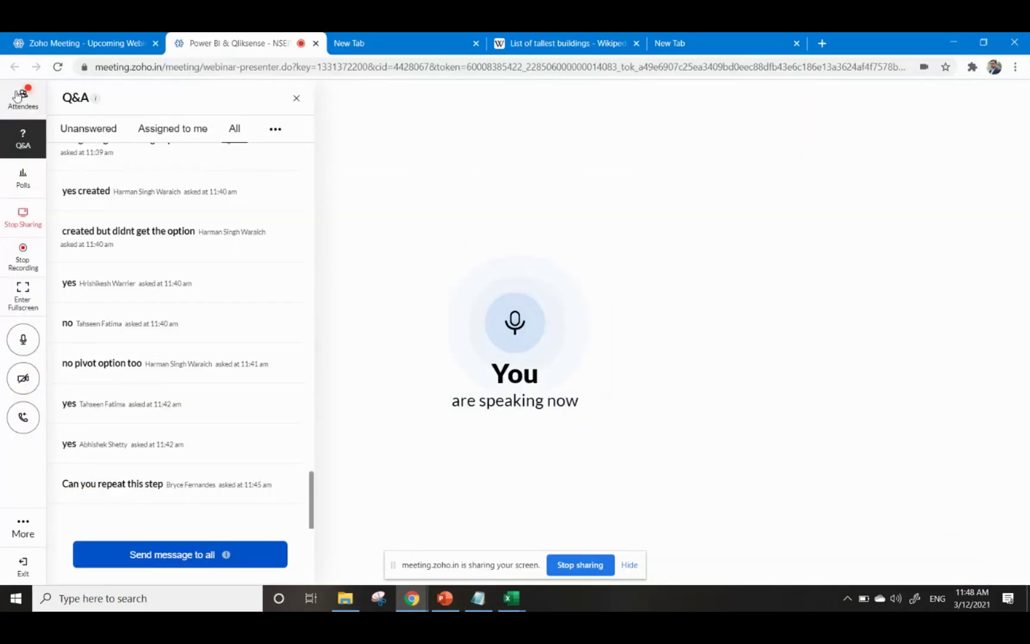
{"action": "left_click", "coordinate": [23, 136]}
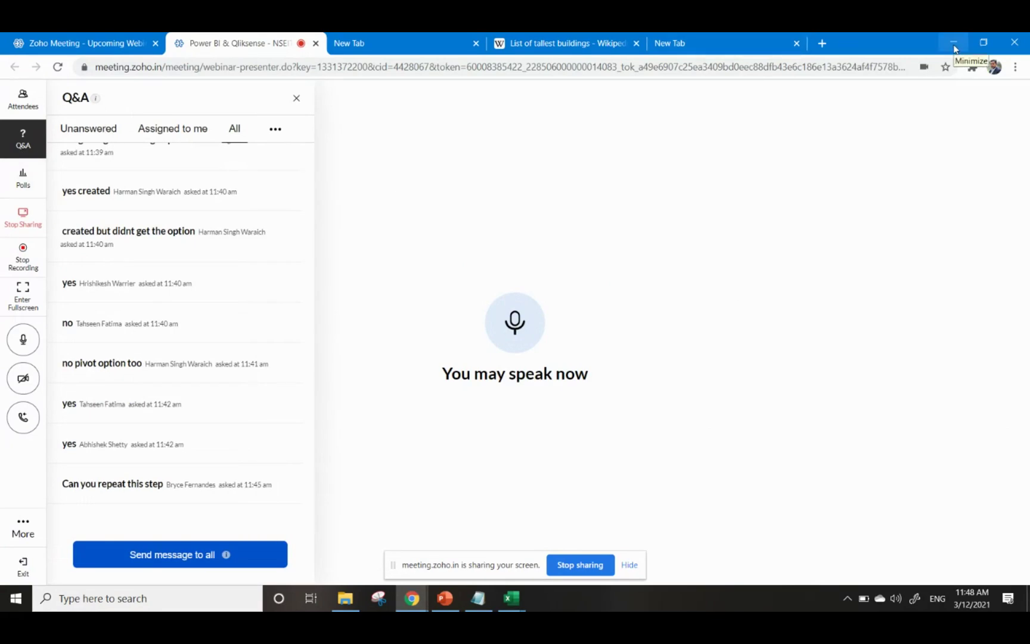
{"action": "left_click", "coordinate": [510, 606]}
{"action": "left_click", "coordinate": [570, 555]}
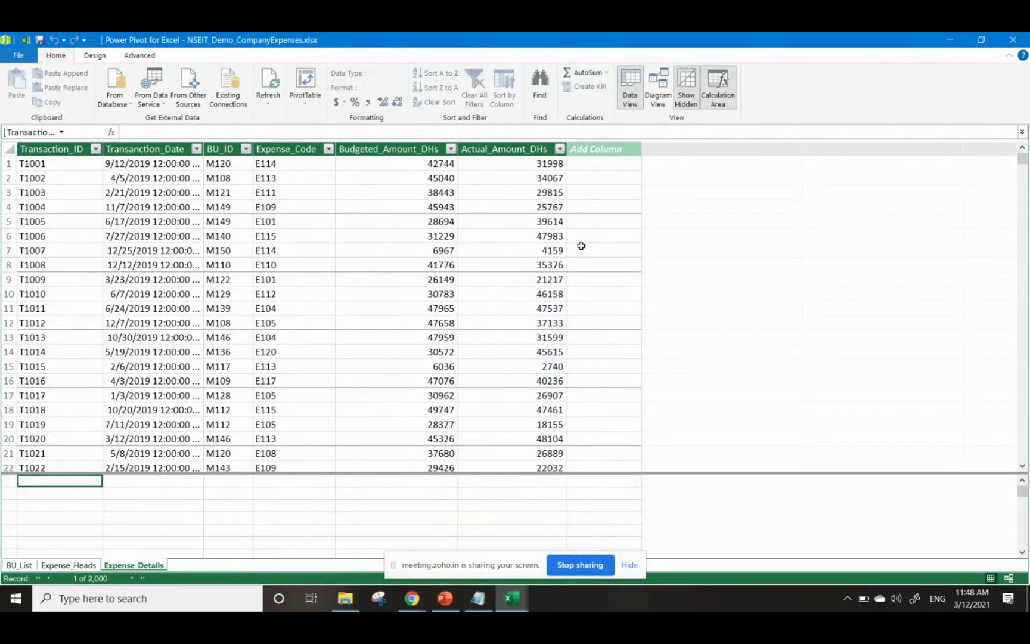
{"action": "left_click", "coordinate": [413, 600]}
{"action": "left_click", "coordinate": [411, 567]}
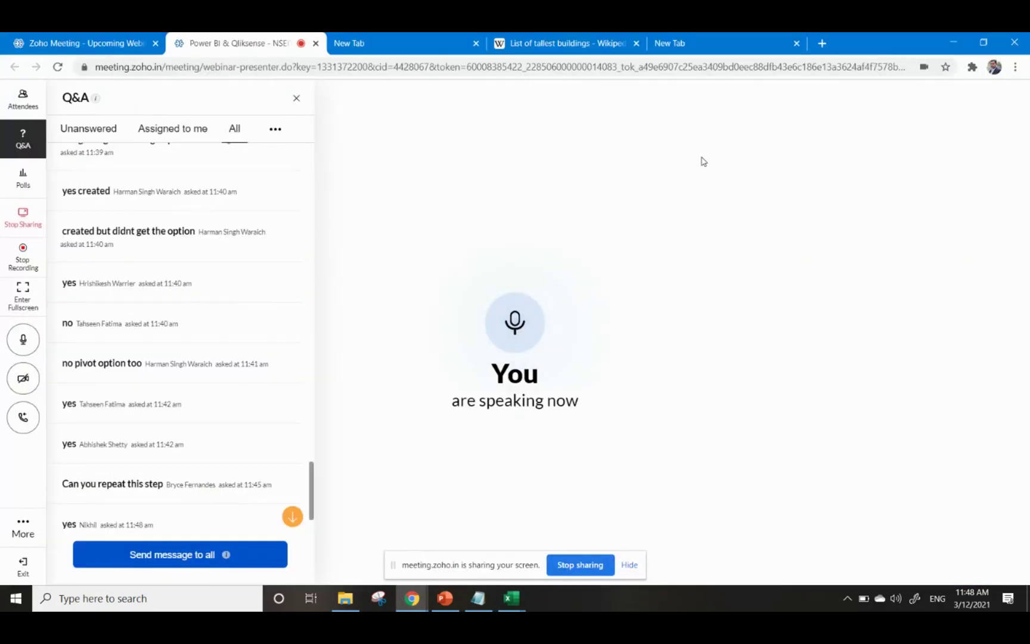
{"action": "left_click", "coordinate": [951, 39]}
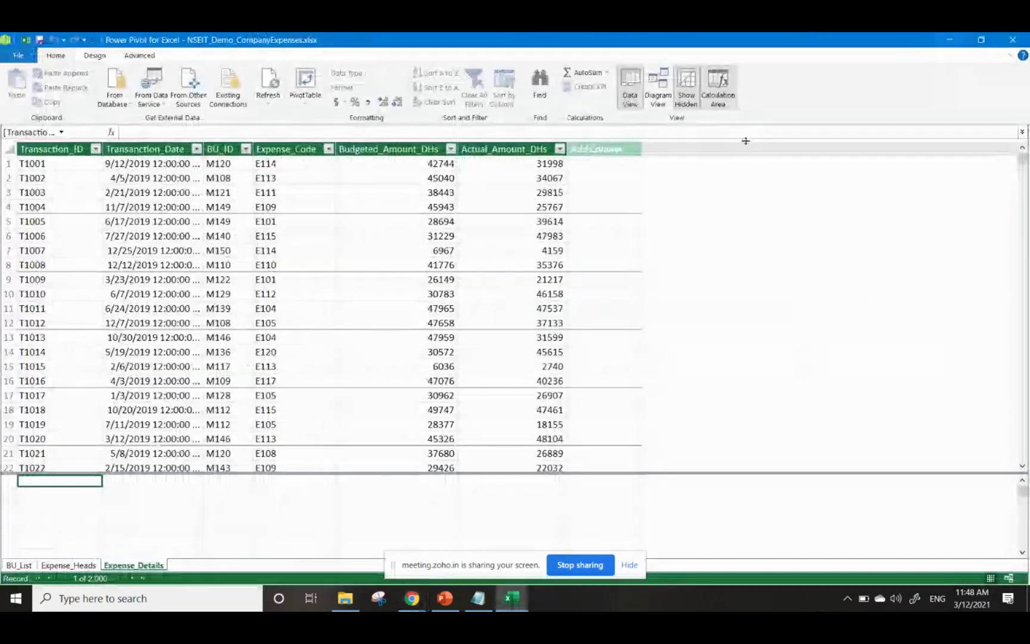
Show the data model's tables in Diagram View
{"action": "left_click", "coordinate": [544, 255]}
{"action": "left_click", "coordinate": [386, 341]}
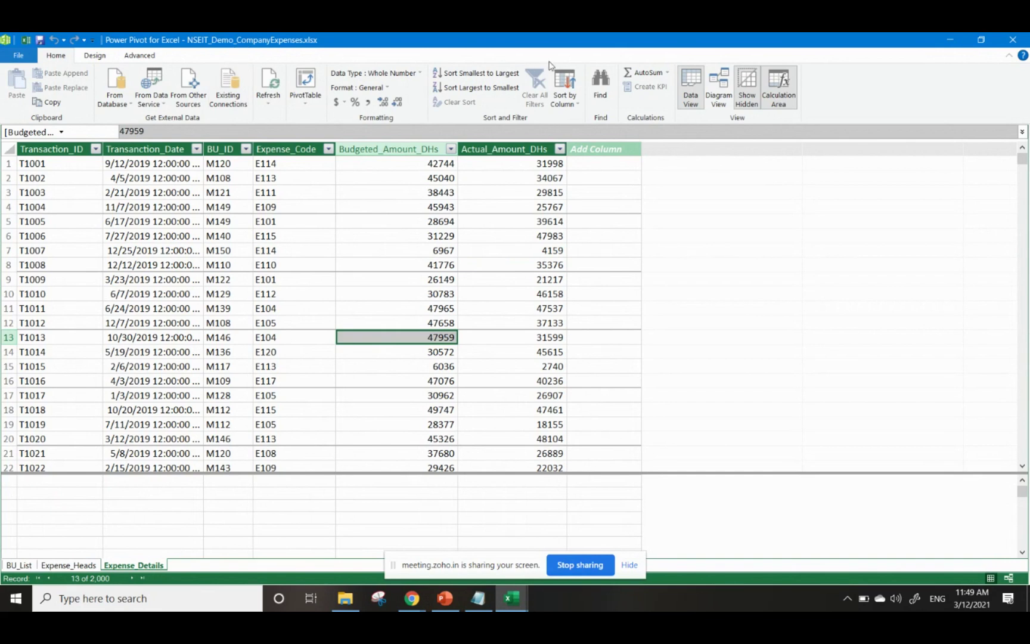
{"action": "left_click", "coordinate": [723, 101]}
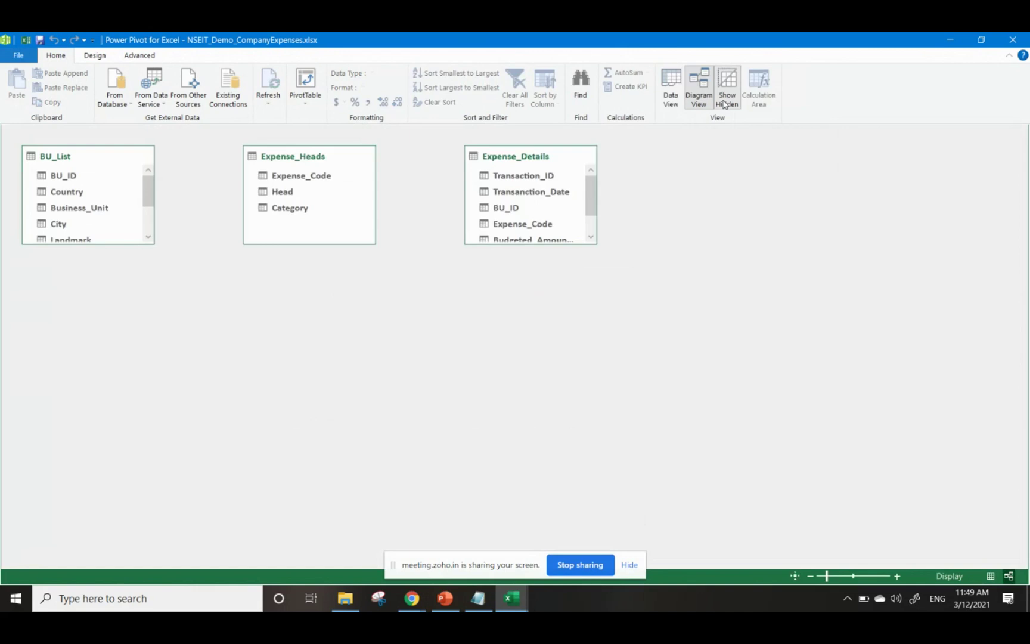
Enlarge the Expense_Details and BU_List tables to show all fields, and arrange Expense_Details below and between BU_List and Expense_Heads
{"action": "left_click_drag", "start_coordinate": [595, 242], "coordinate": [658, 298]}
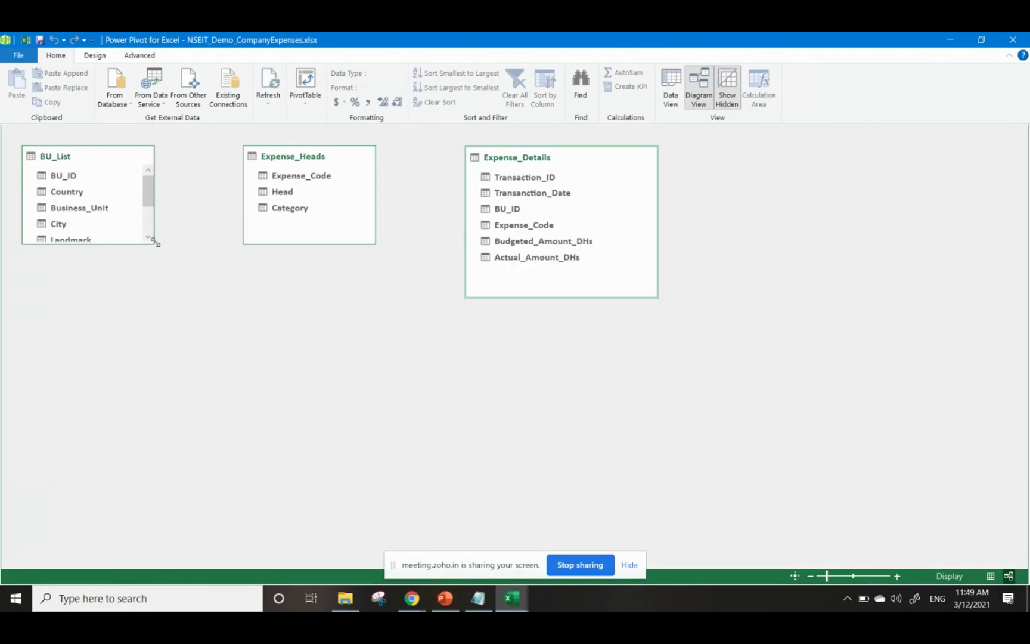
{"action": "left_click_drag", "start_coordinate": [155, 242], "coordinate": [174, 339]}
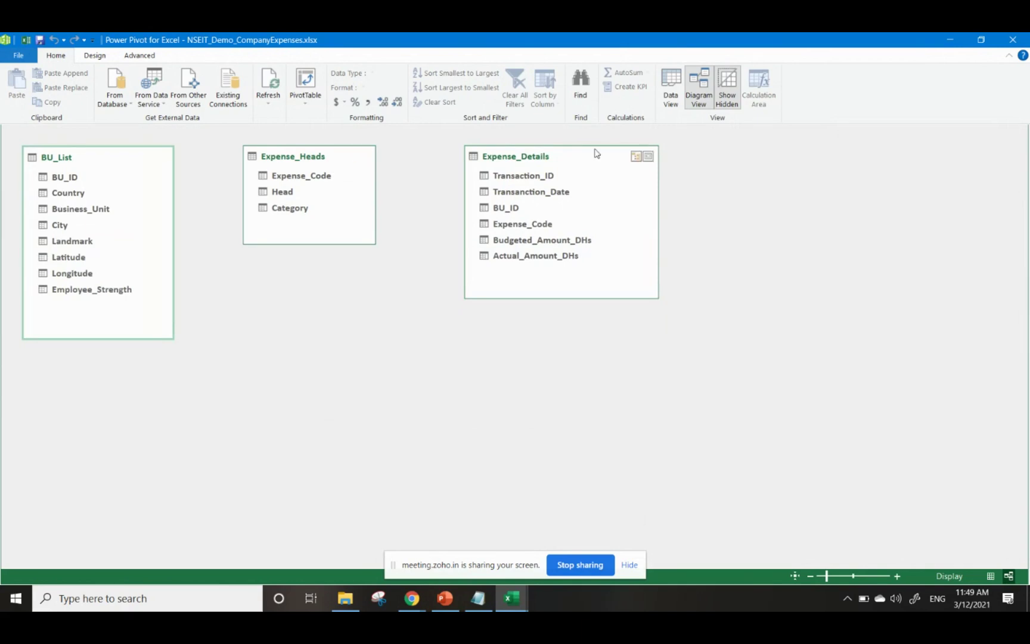
{"action": "left_click_drag", "start_coordinate": [591, 157], "coordinate": [399, 294]}
{"action": "left_click_drag", "start_coordinate": [337, 160], "coordinate": [641, 168]}
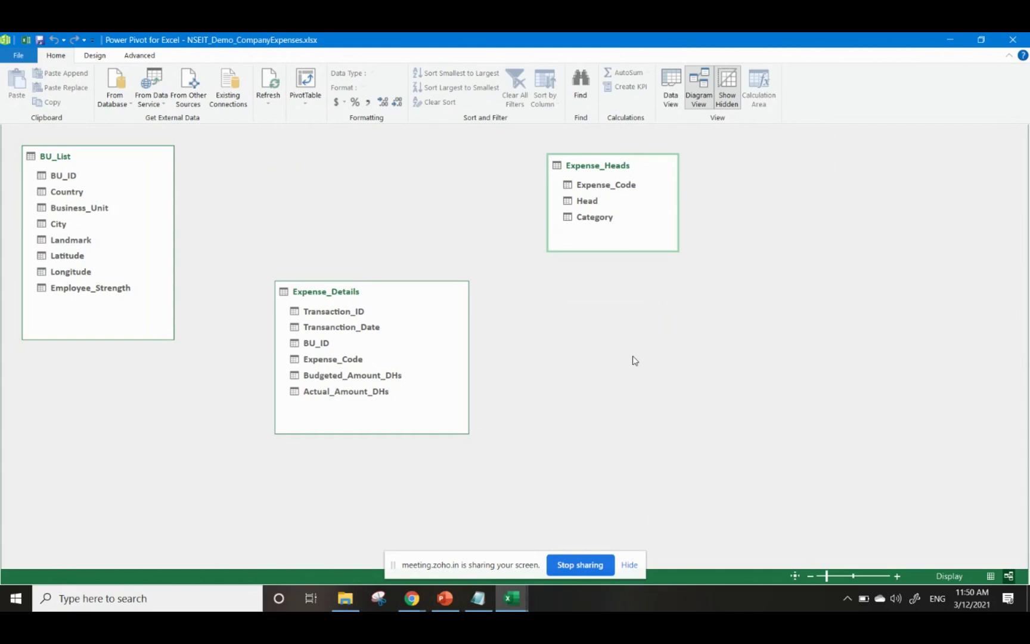
Read the newest attendee answers in the webinar's Q&A in Chrome, and return to the Power Pivot diagram
{"action": "mouse_move", "coordinate": [459, 598]}
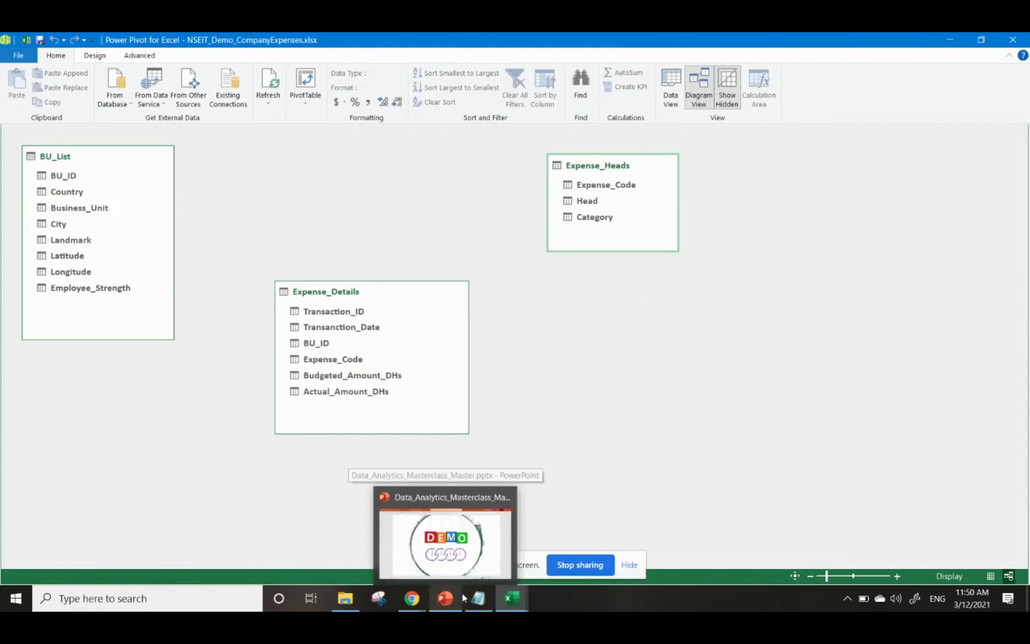
{"action": "mouse_move", "coordinate": [414, 604]}
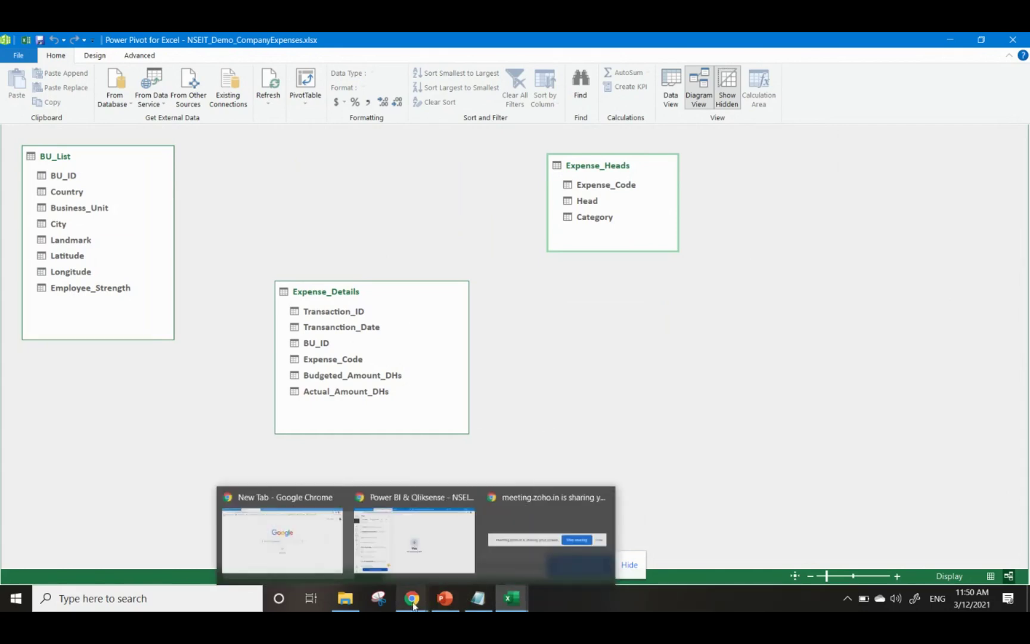
{"action": "left_click", "coordinate": [429, 536]}
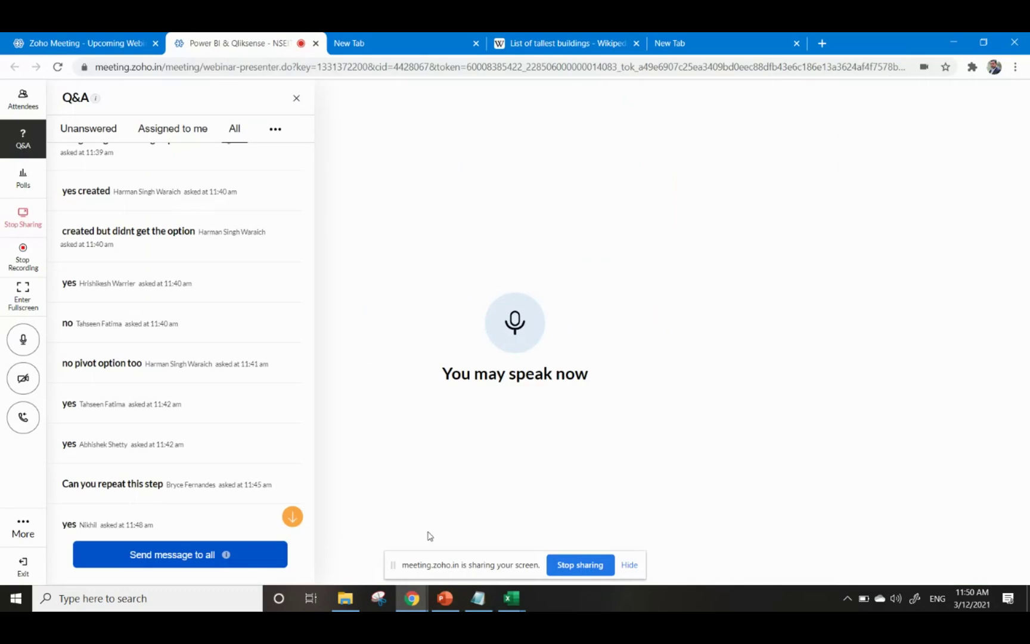
{"action": "left_click", "coordinate": [948, 42]}
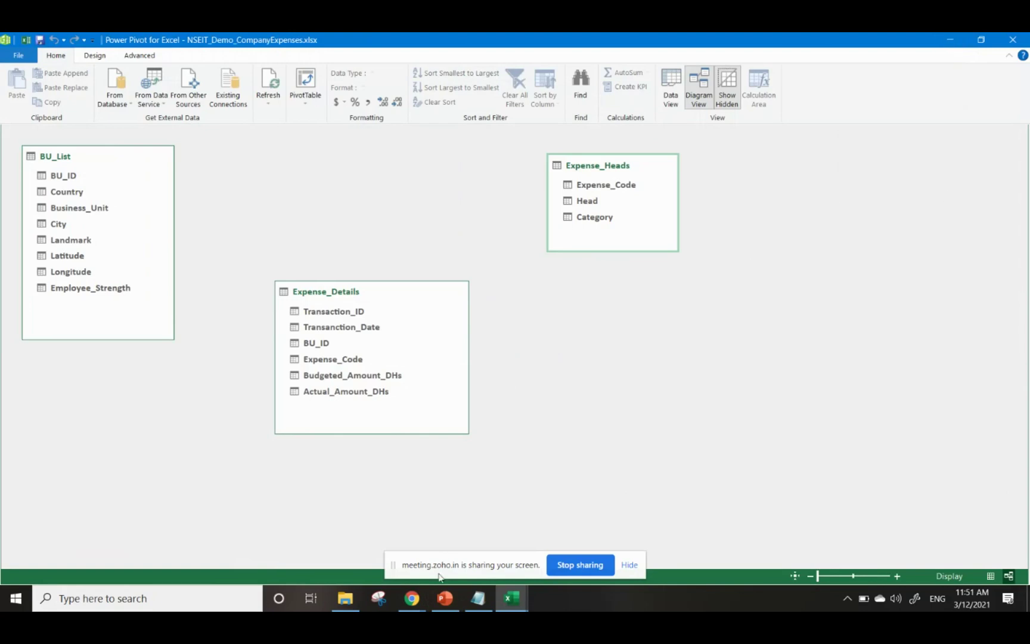
{"action": "left_click", "coordinate": [416, 608]}
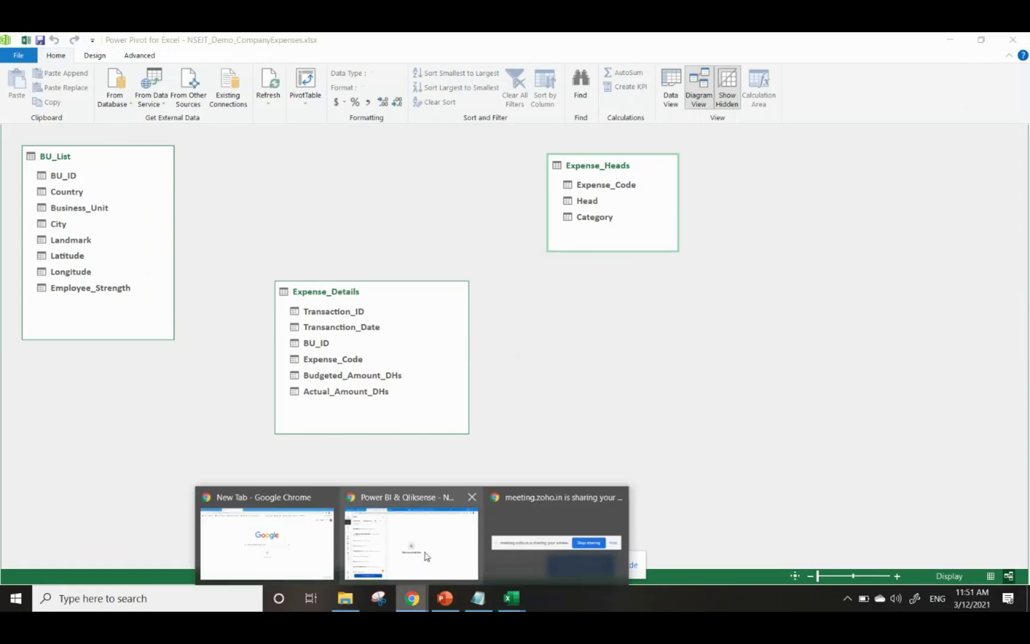
{"action": "left_click", "coordinate": [425, 555]}
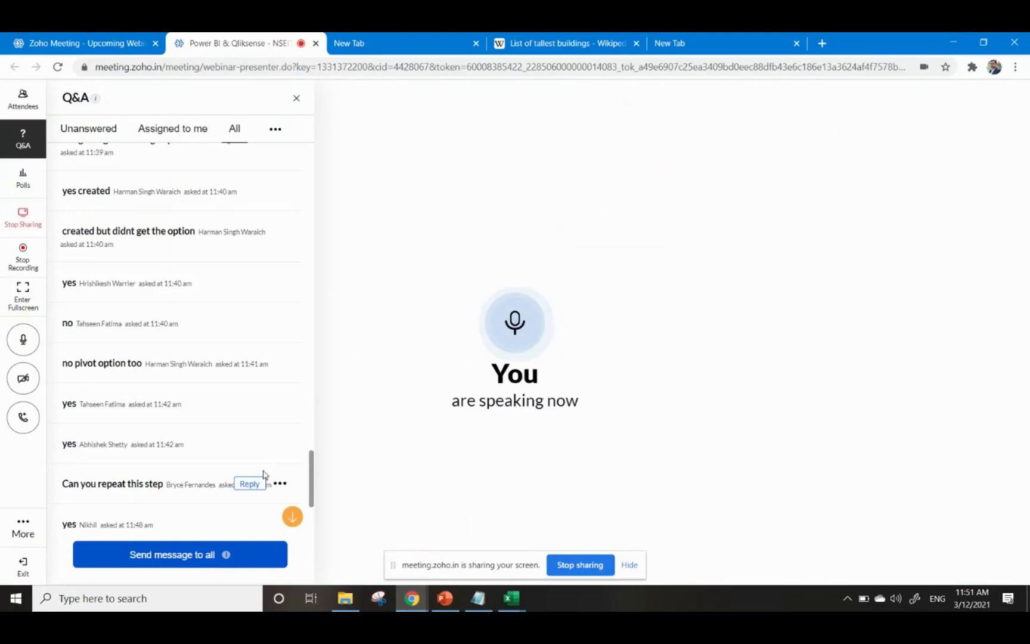
{"action": "left_click", "coordinate": [293, 517]}
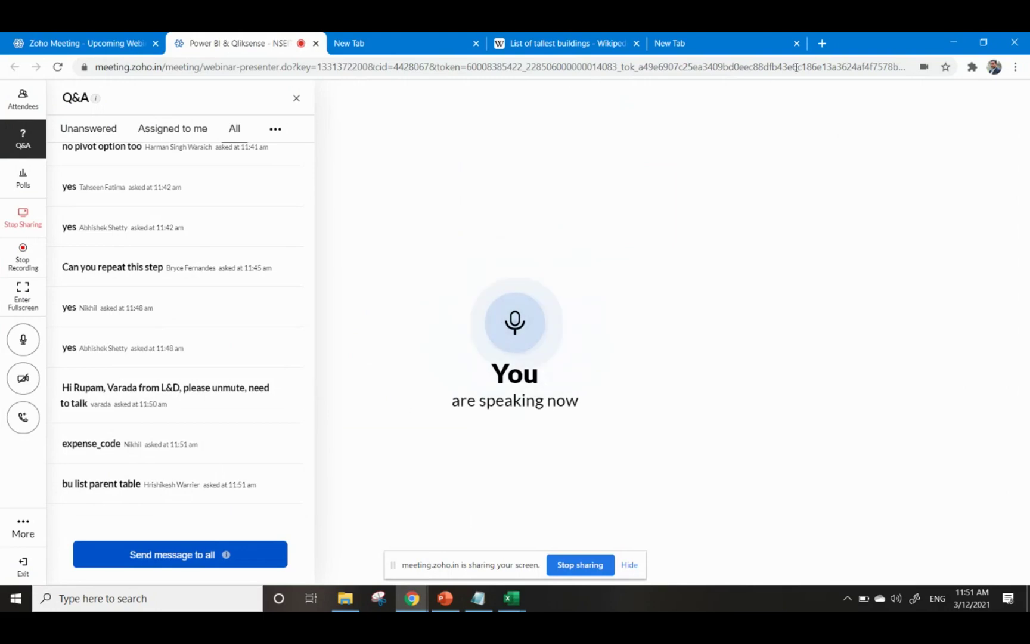
{"action": "left_click", "coordinate": [952, 43]}
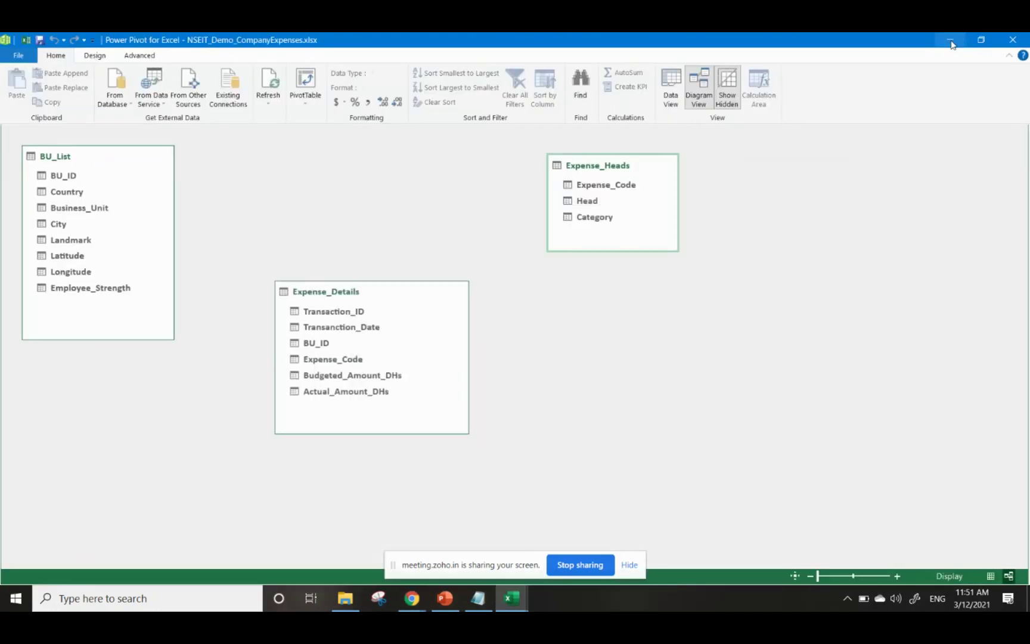
Relate Expense_Details to Expense_Heads through Expense_Code, and to BU_List through BU_ID
{"action": "left_click", "coordinate": [611, 188]}
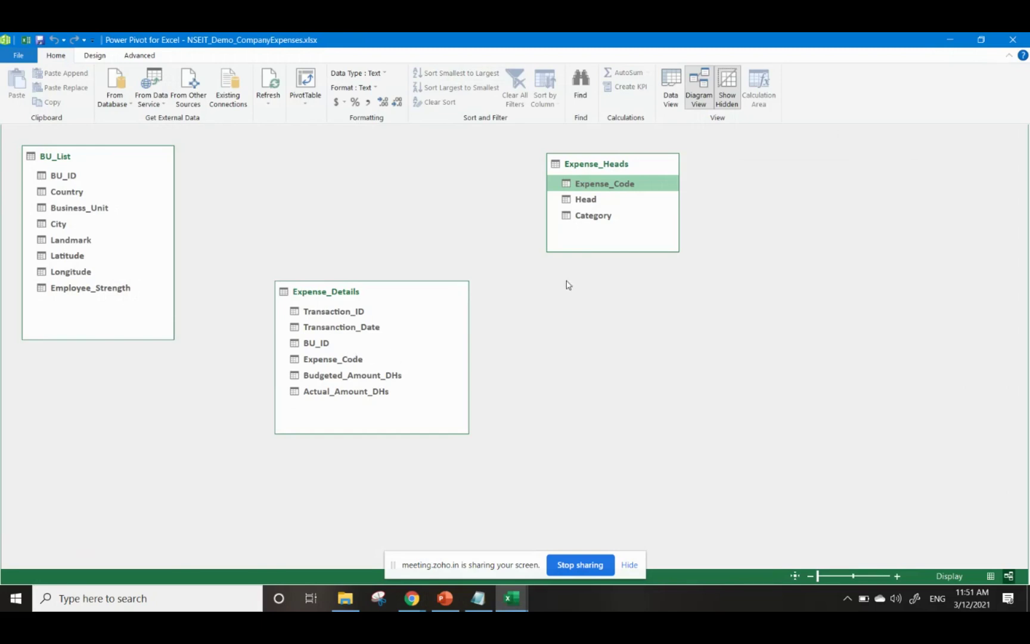
{"action": "left_click_drag", "start_coordinate": [601, 188], "coordinate": [369, 356]}
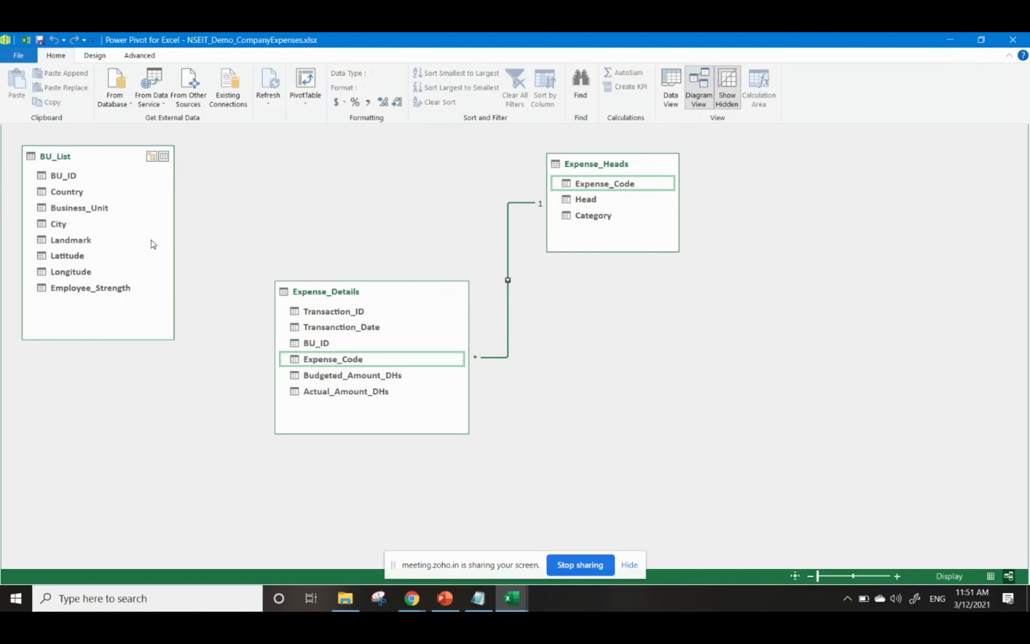
{"action": "left_click", "coordinate": [71, 179]}
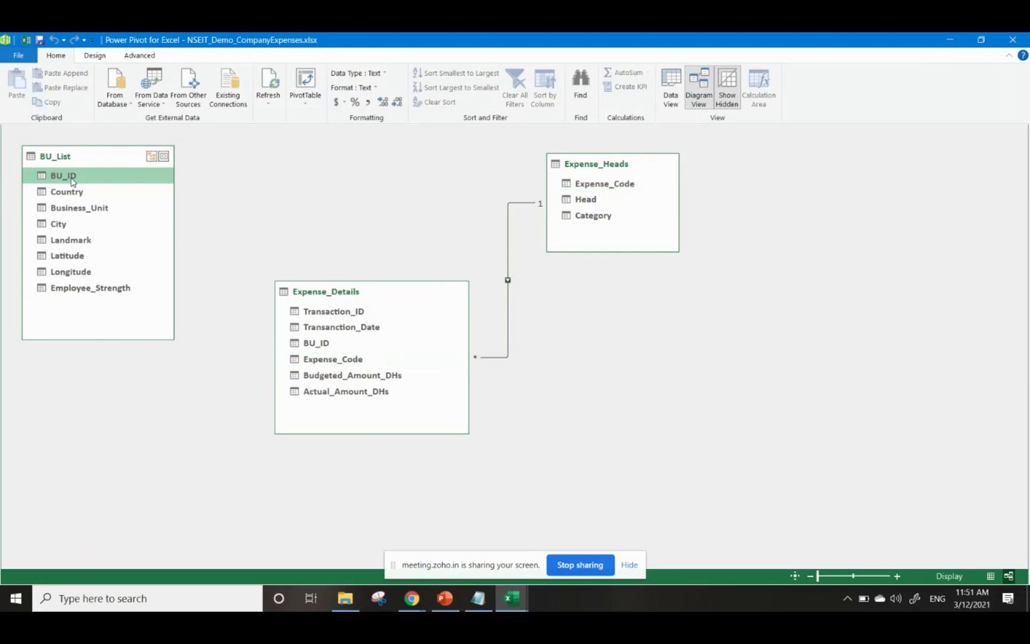
{"action": "left_click_drag", "start_coordinate": [72, 179], "coordinate": [333, 343]}
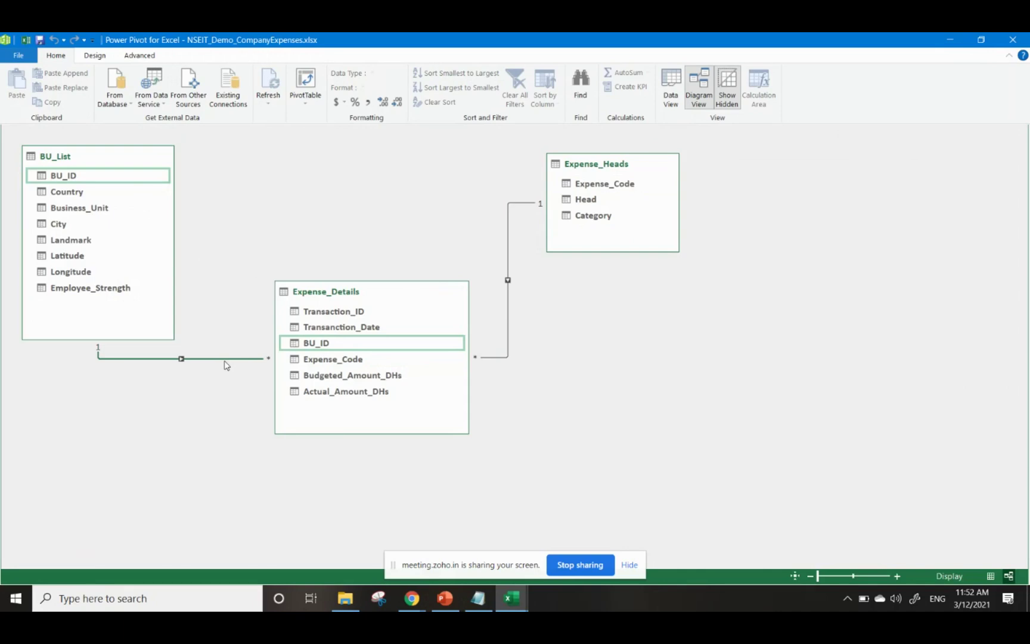
Check the webinar's Q&A in Chrome for new attendee messages, and return to the Power Pivot diagram
{"action": "left_click", "coordinate": [410, 606]}
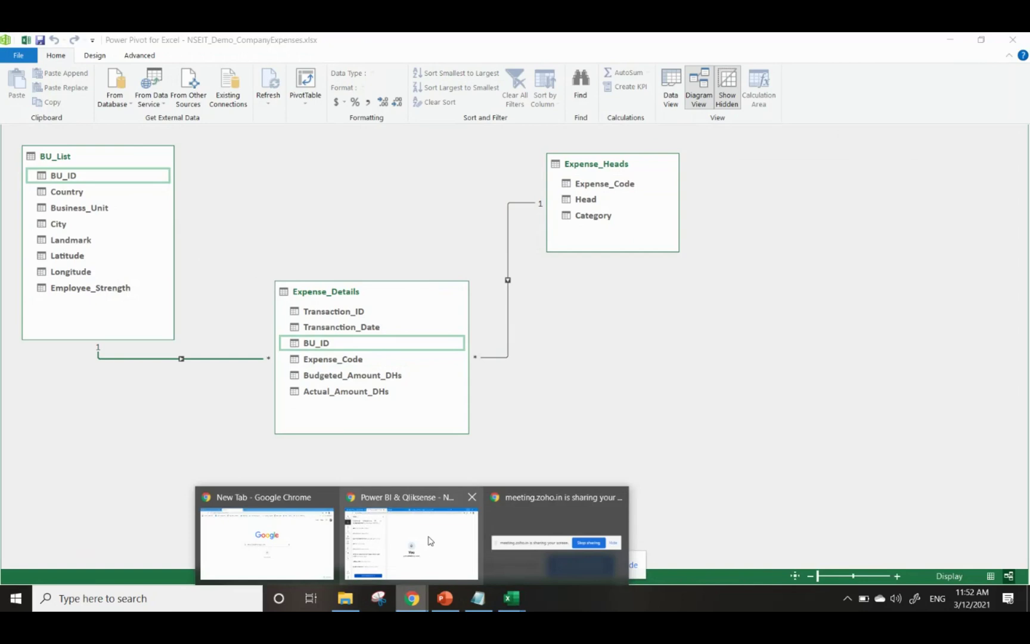
{"action": "left_click", "coordinate": [431, 541]}
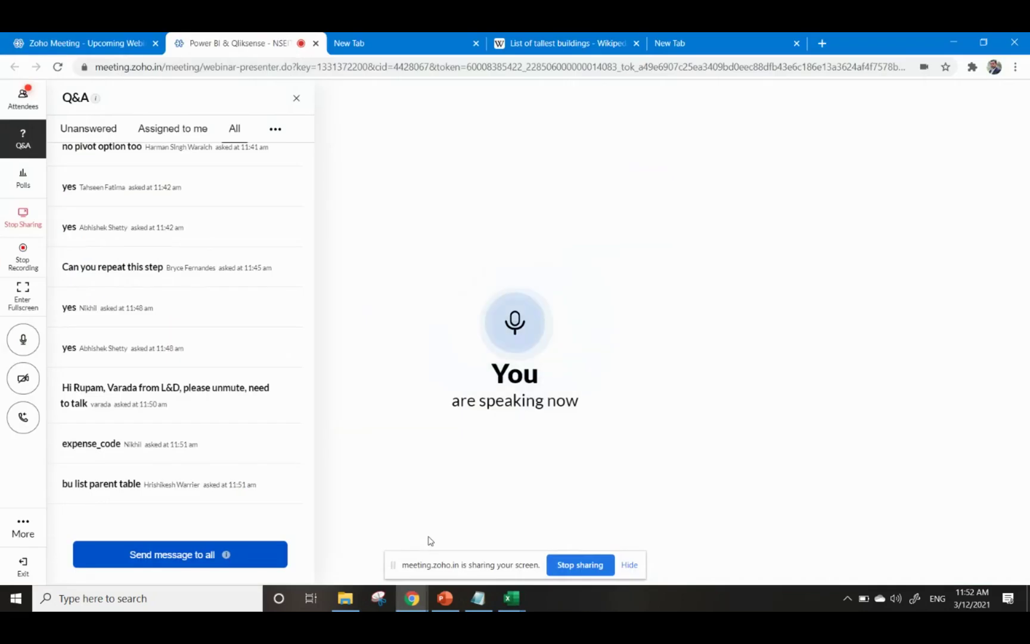
{"action": "left_click", "coordinate": [951, 39]}
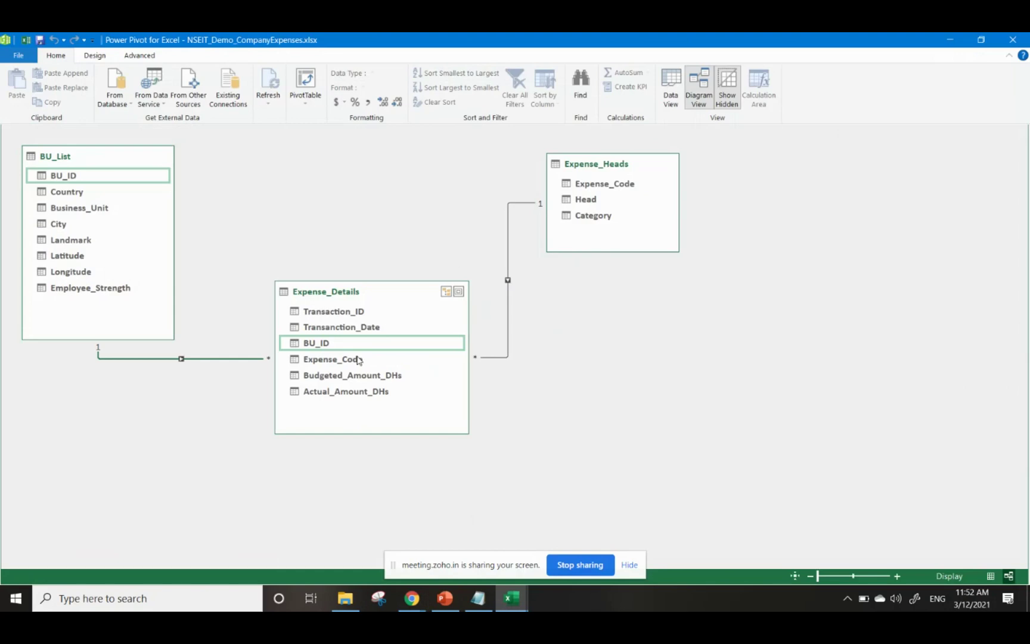
Highlight the relationship between Expense_Heads and Expense_Details to examine which fields it links, and select the Expense_Details table
{"action": "left_click", "coordinate": [507, 227]}
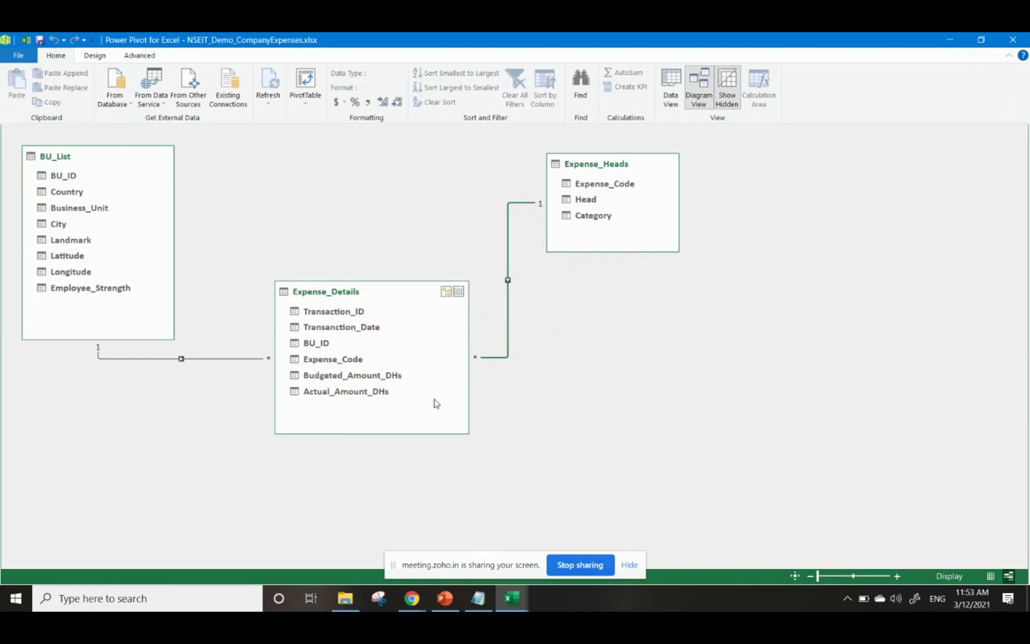
{"action": "left_click", "coordinate": [508, 292]}
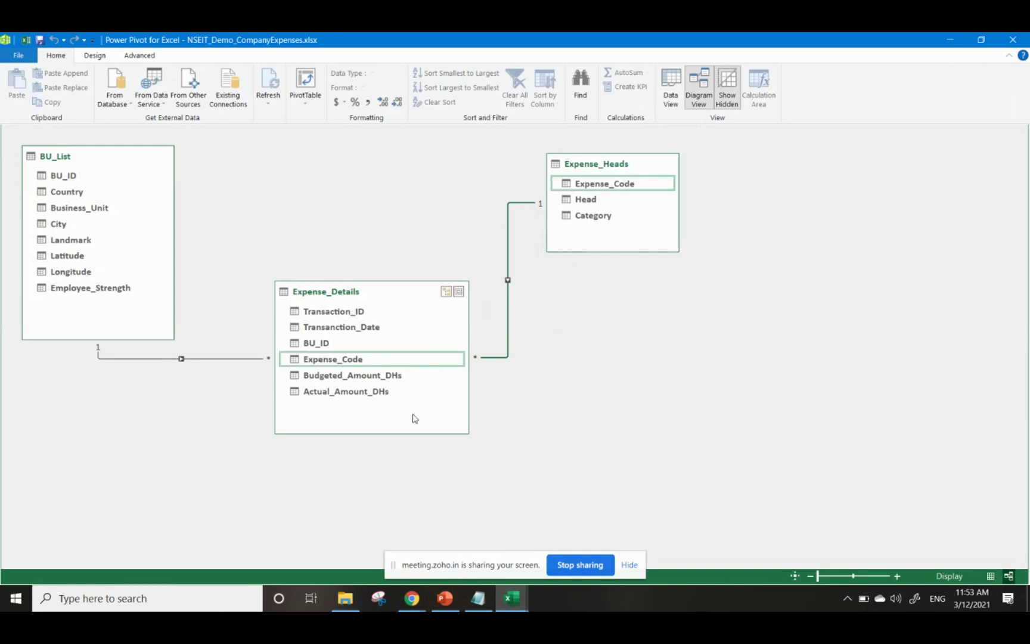
{"action": "left_click", "coordinate": [415, 419]}
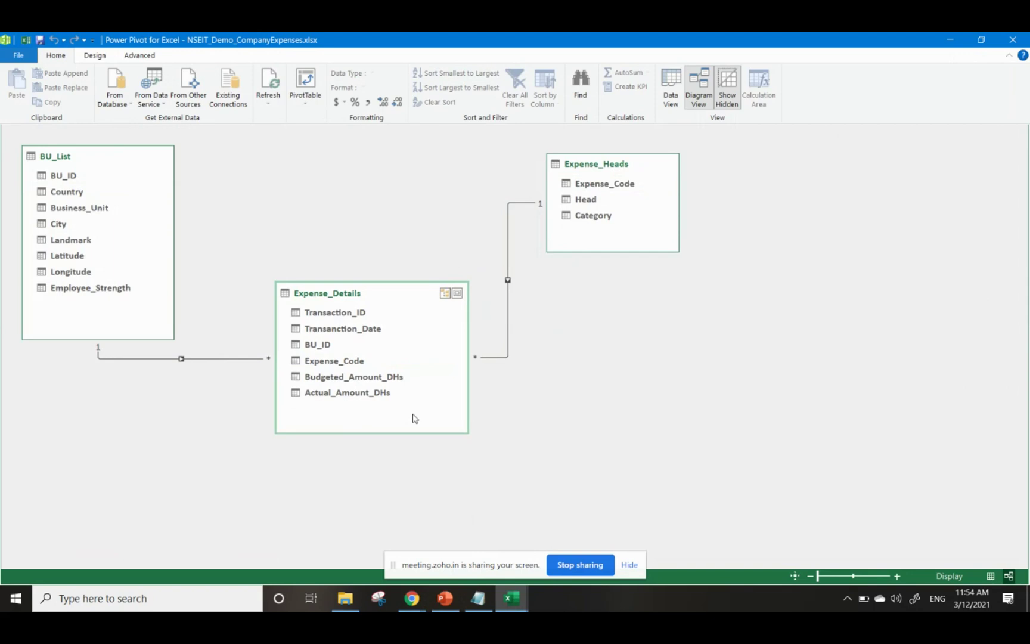
Create a PivotTable from the data model on a new worksheet
{"action": "left_click", "coordinate": [305, 102]}
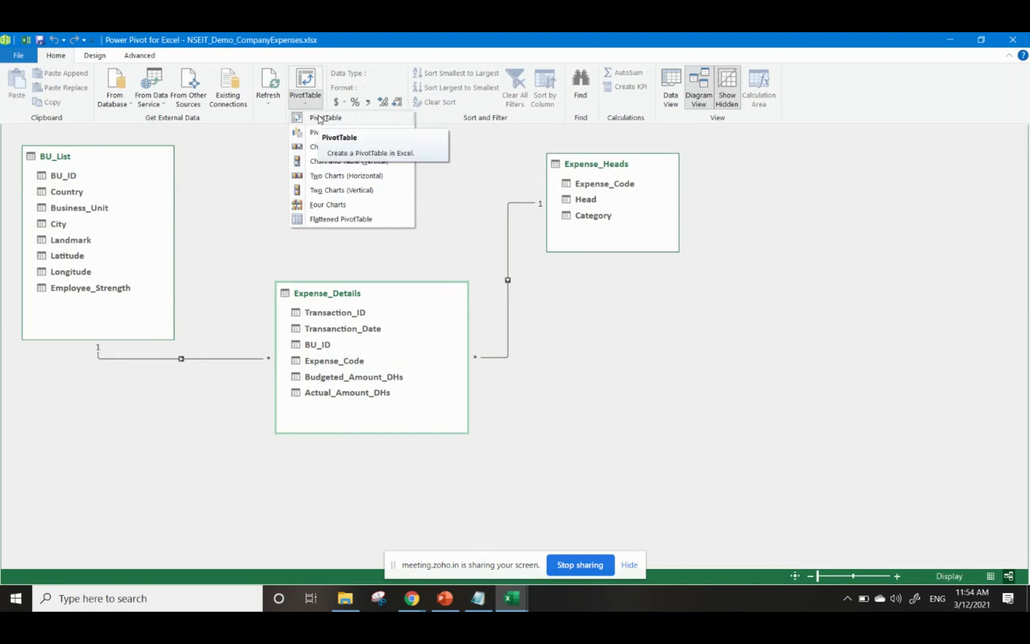
{"action": "left_click", "coordinate": [319, 119]}
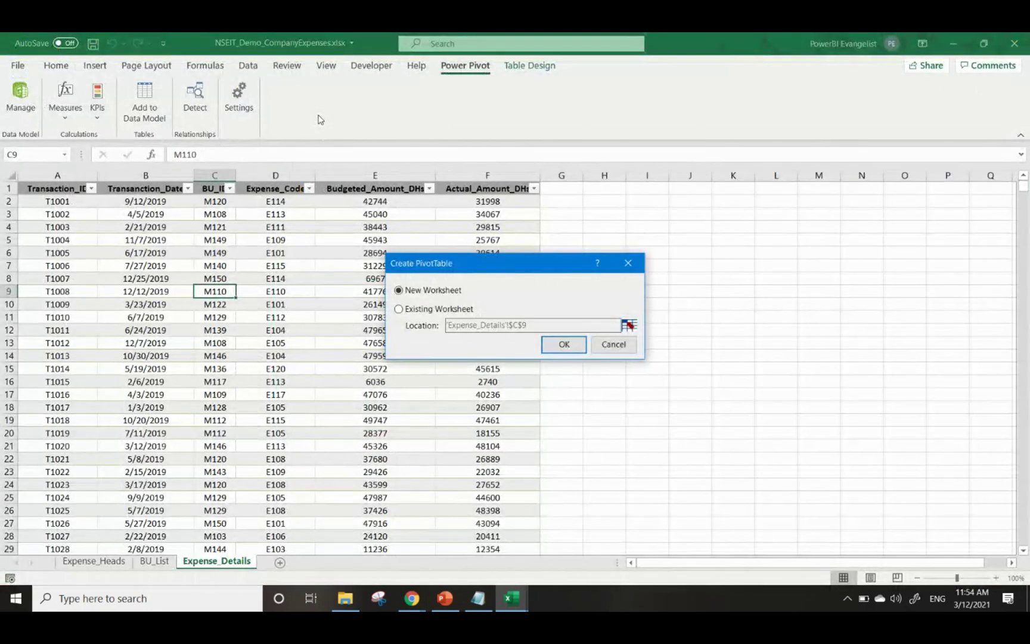
{"action": "left_click", "coordinate": [558, 346]}
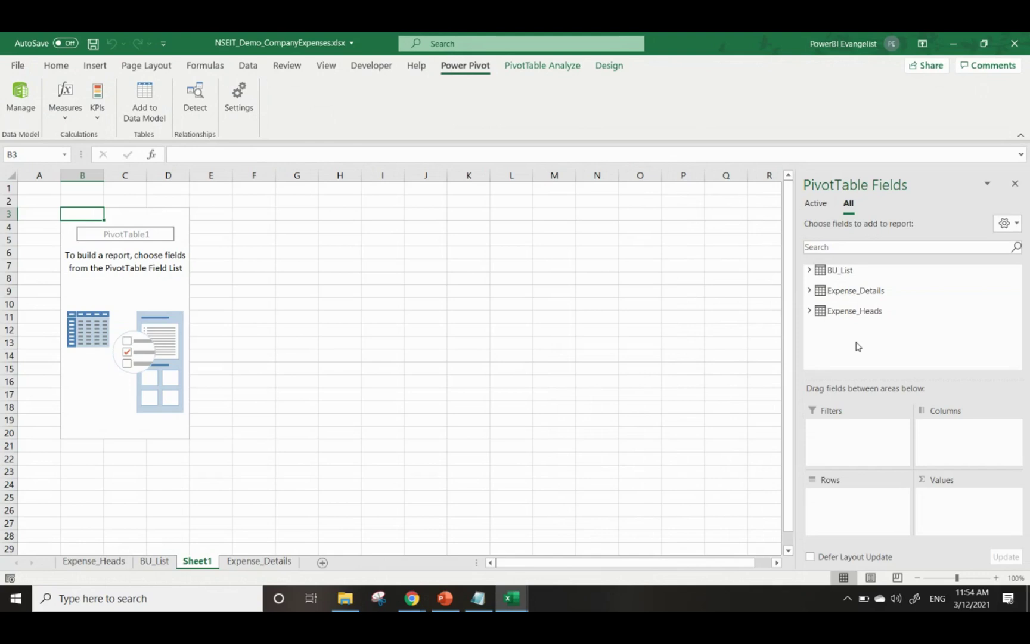
List the fields of Expense_Details and switch the PivotTable to the Classic PivotTable layout that allows dragging fields in the grid
{"action": "left_click", "coordinate": [810, 290]}
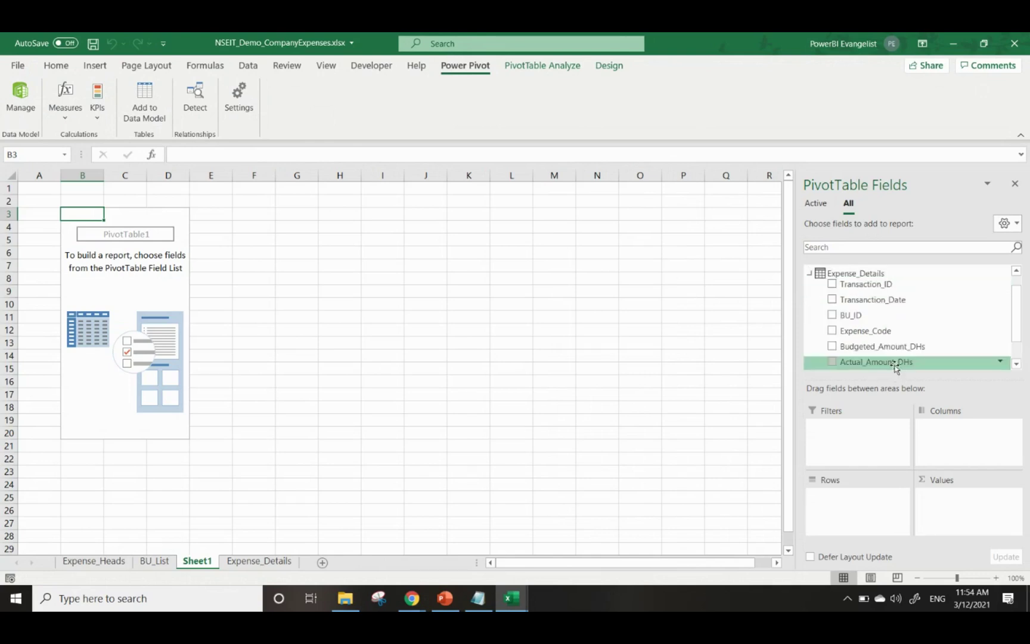
{"action": "right_click", "coordinate": [134, 279]}
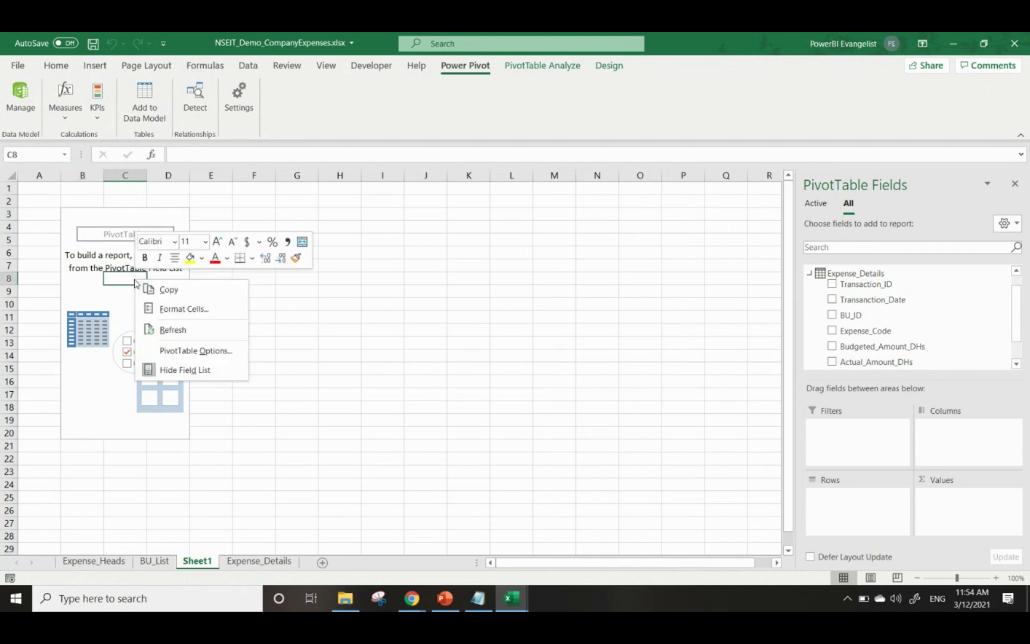
{"action": "left_click", "coordinate": [203, 357]}
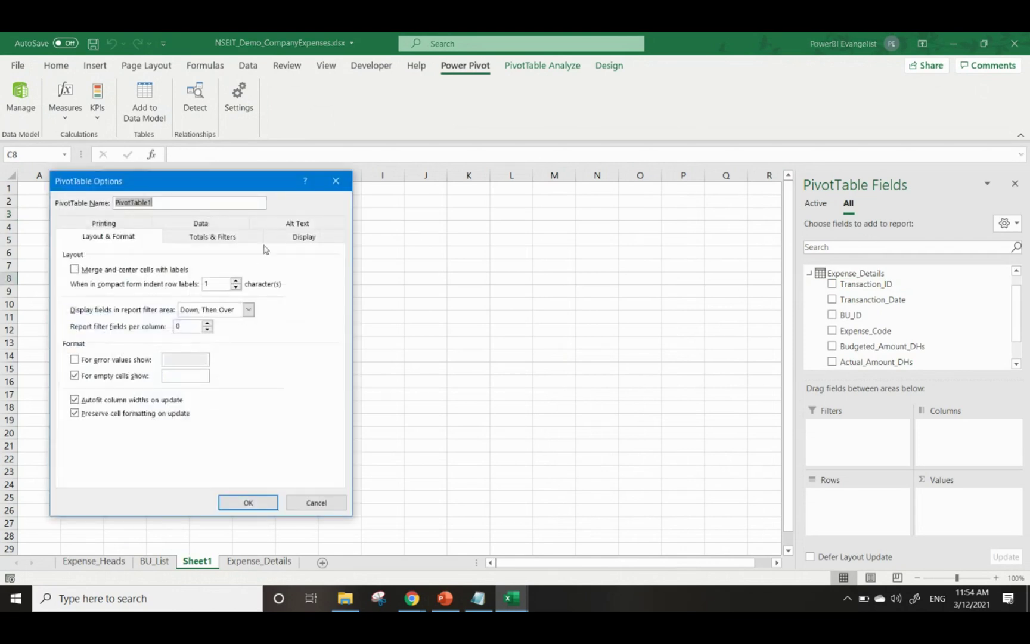
{"action": "left_click", "coordinate": [285, 236]}
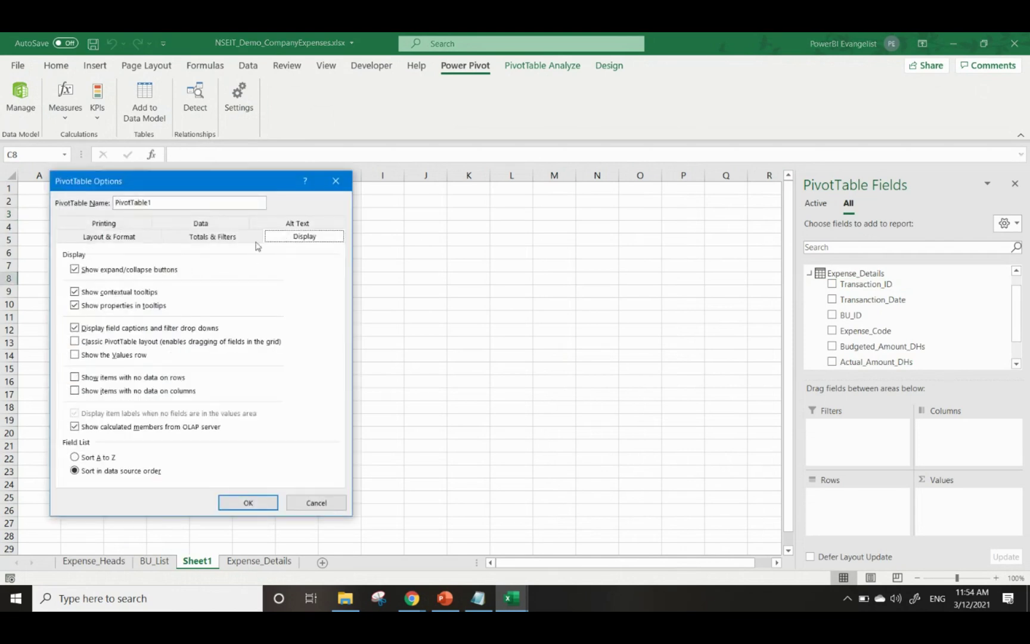
{"action": "left_click", "coordinate": [164, 343]}
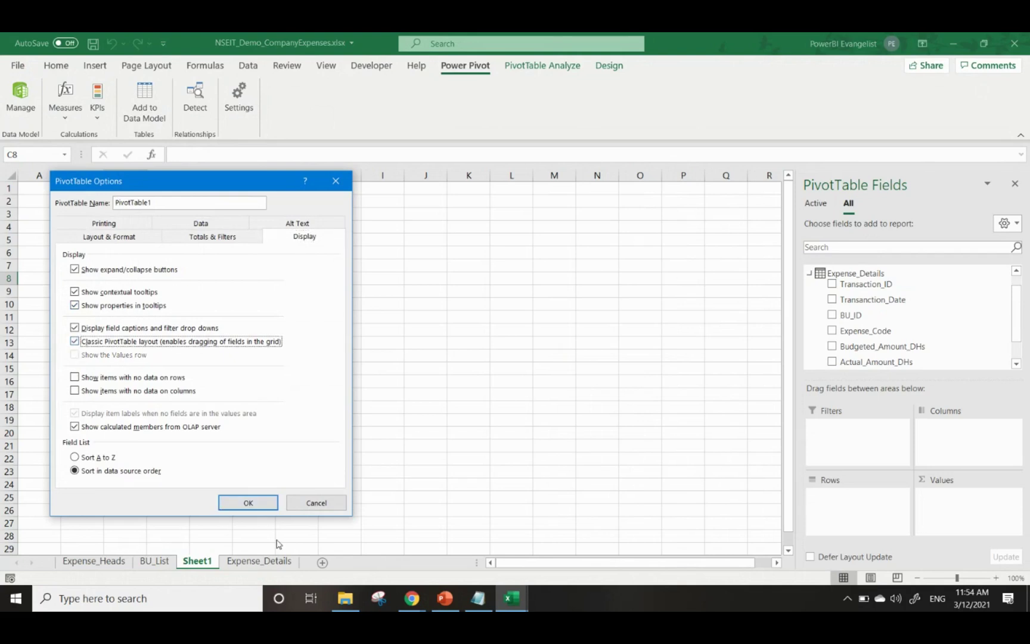
{"action": "left_click", "coordinate": [259, 507]}
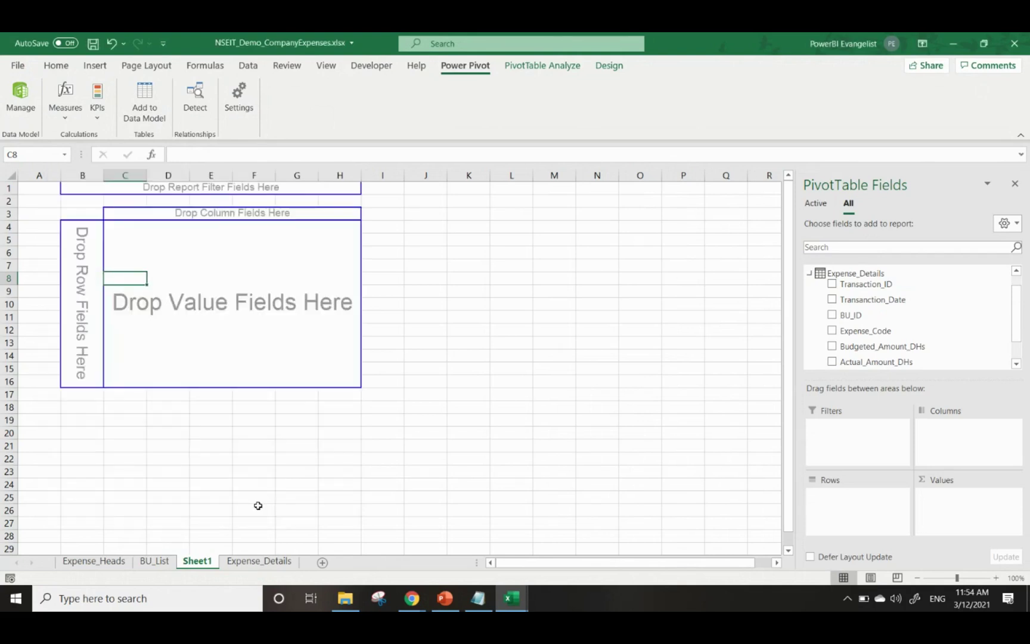
Add Actual_Amount_DHs from Expense_Details as the PivotTable's values and Business_Unit from BU_List as its rows
{"action": "left_click_drag", "start_coordinate": [856, 362], "coordinate": [253, 276]}
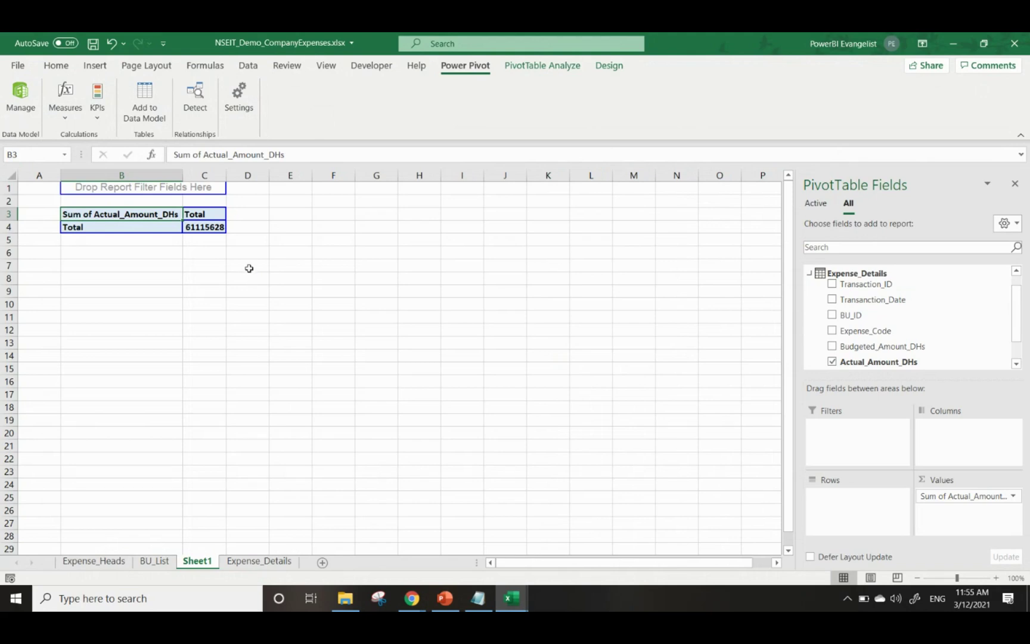
{"action": "left_click", "coordinate": [166, 229]}
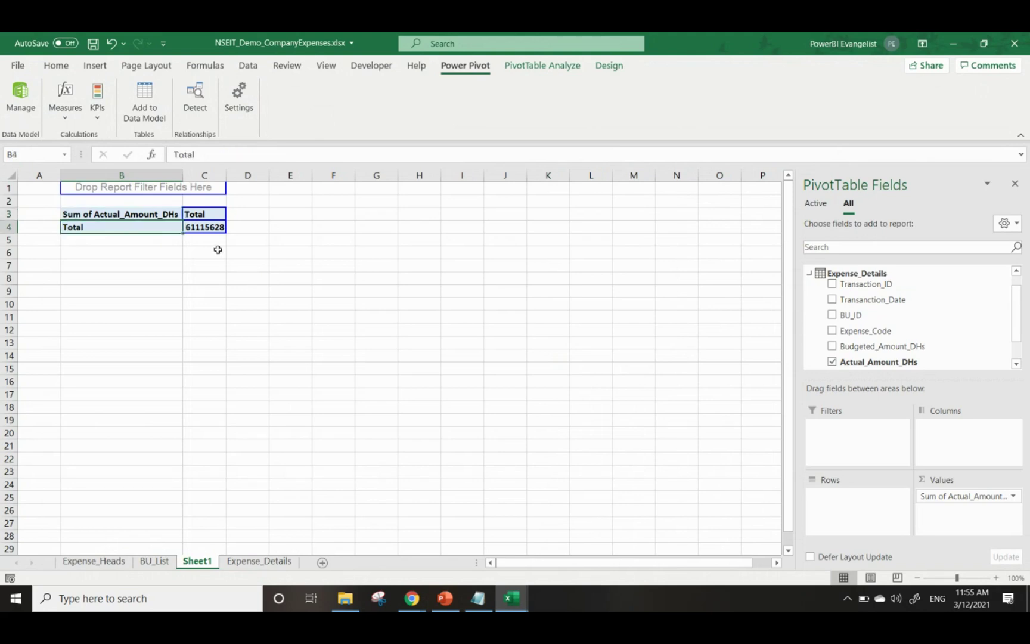
{"action": "left_click", "coordinate": [809, 273]}
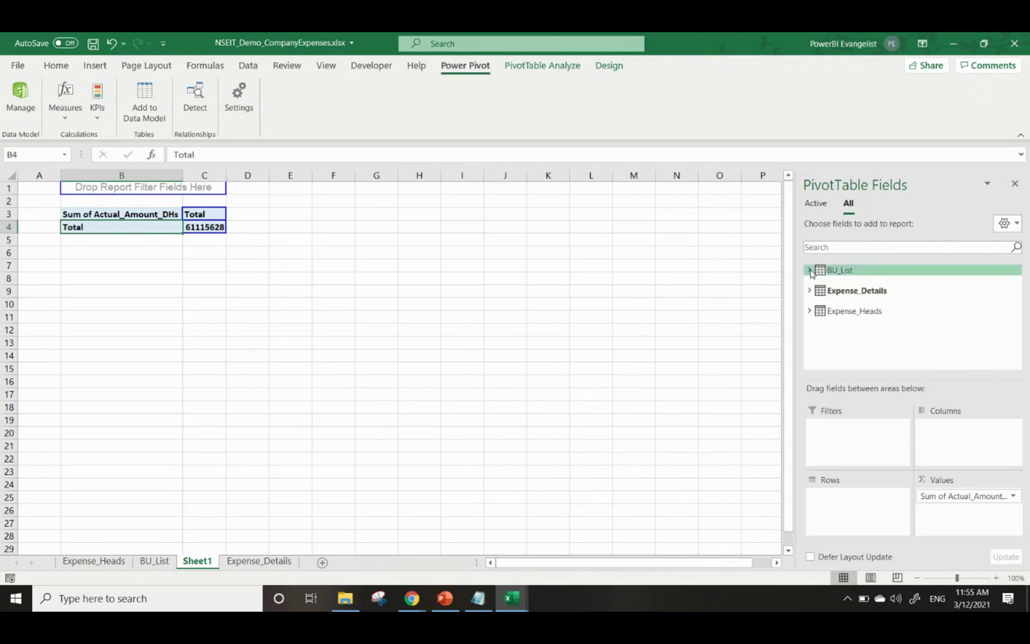
{"action": "left_click", "coordinate": [810, 271]}
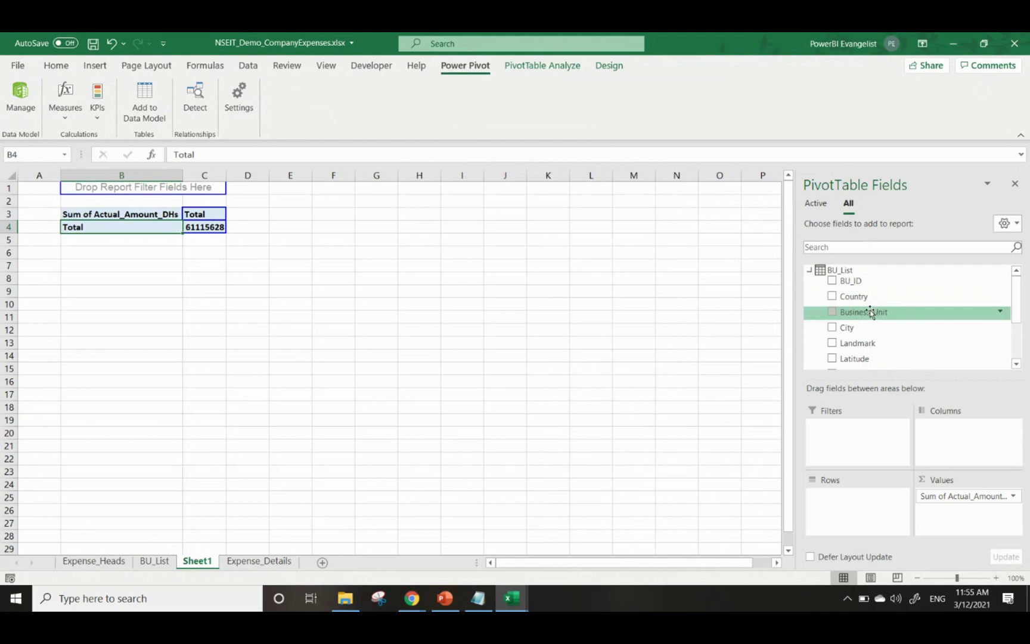
{"action": "left_click_drag", "start_coordinate": [869, 312], "coordinate": [152, 237]}
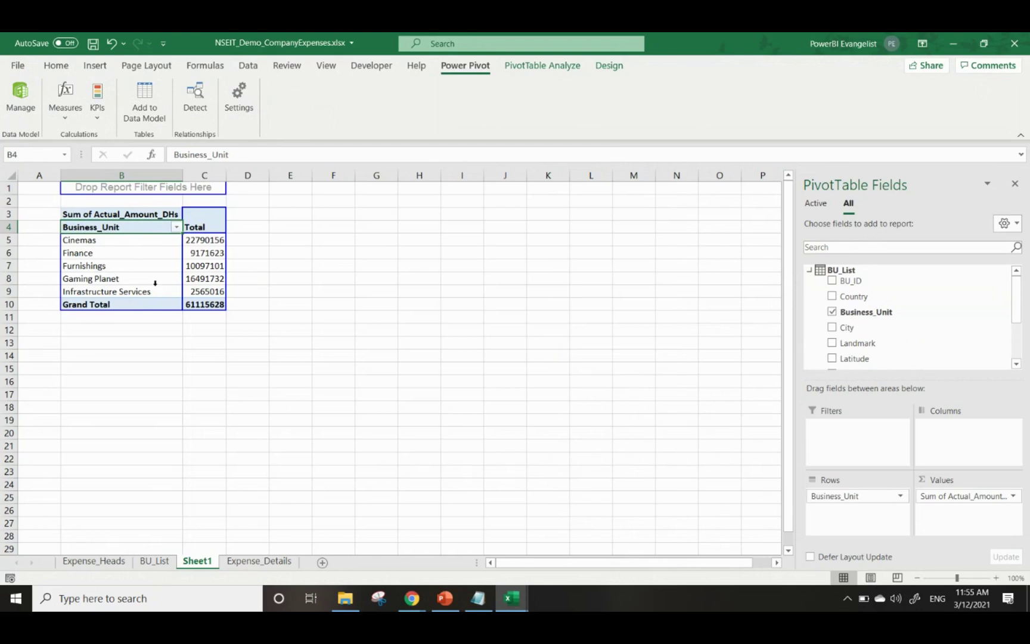
Add Category from Expense_Heads as the PivotTable's columns, leaving all tables collapsed in the field list
{"action": "left_click", "coordinate": [810, 271]}
{"action": "left_click", "coordinate": [809, 310]}
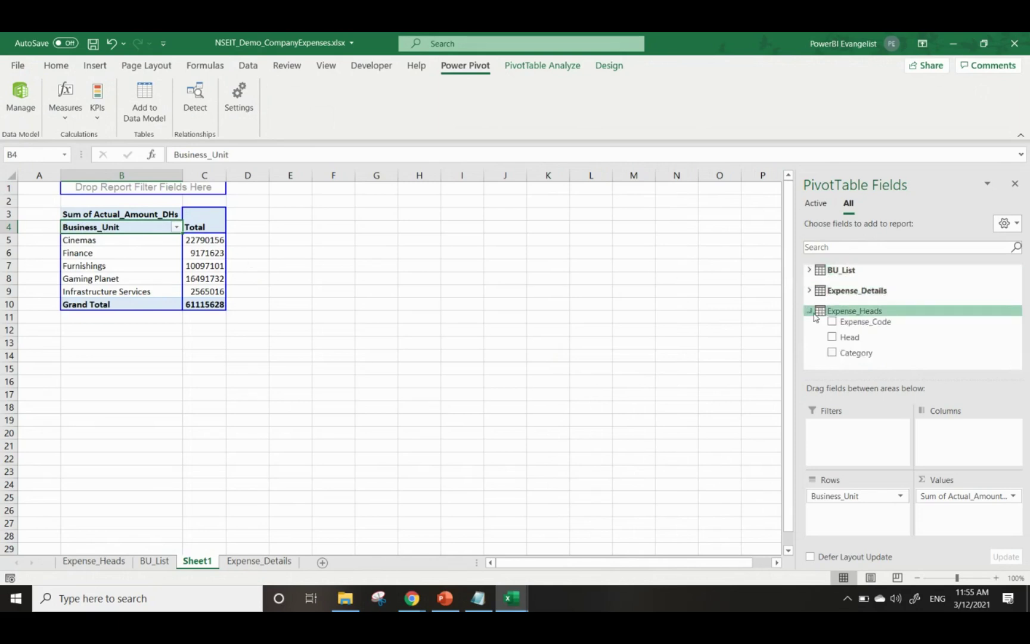
{"action": "left_click_drag", "start_coordinate": [872, 356], "coordinate": [215, 219]}
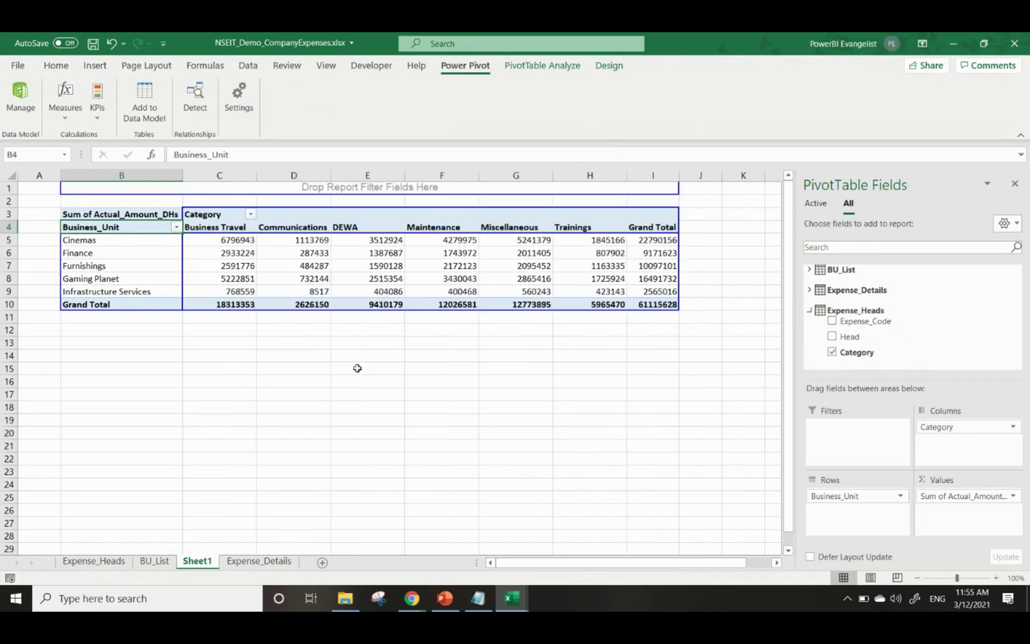
{"action": "left_click", "coordinate": [809, 311]}
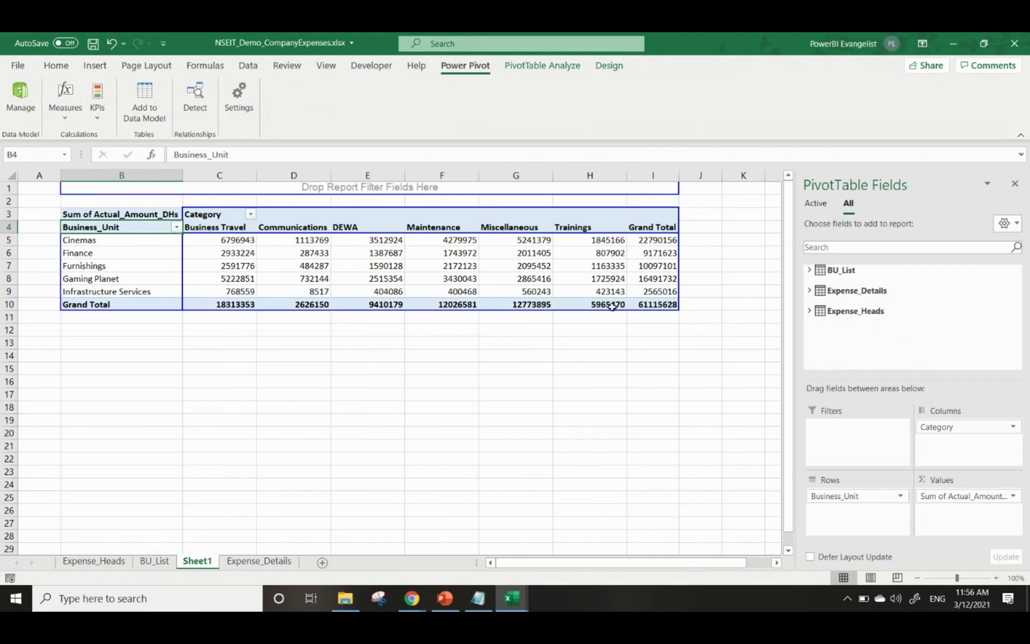
Insert a Clustered Column PivotChart based on the PivotTable
{"action": "left_click", "coordinate": [551, 267]}
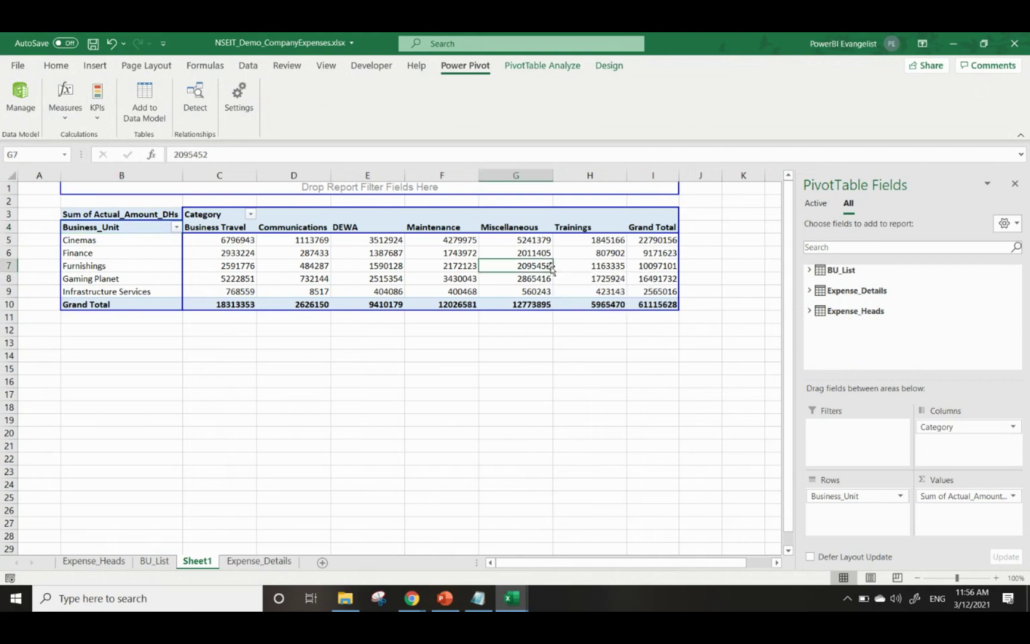
{"action": "left_click", "coordinate": [536, 67]}
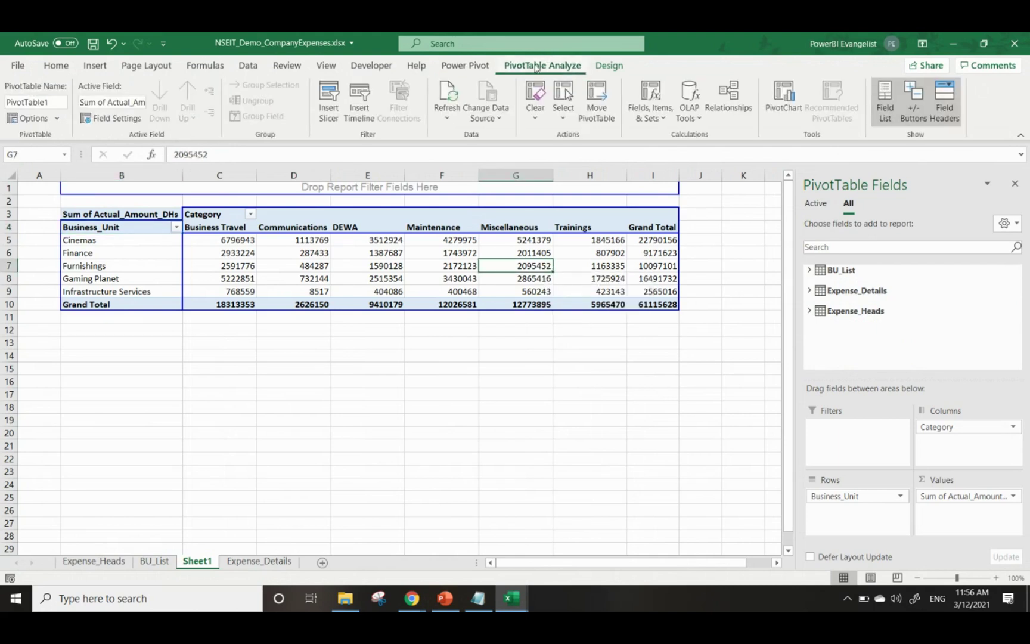
{"action": "left_click", "coordinate": [786, 97]}
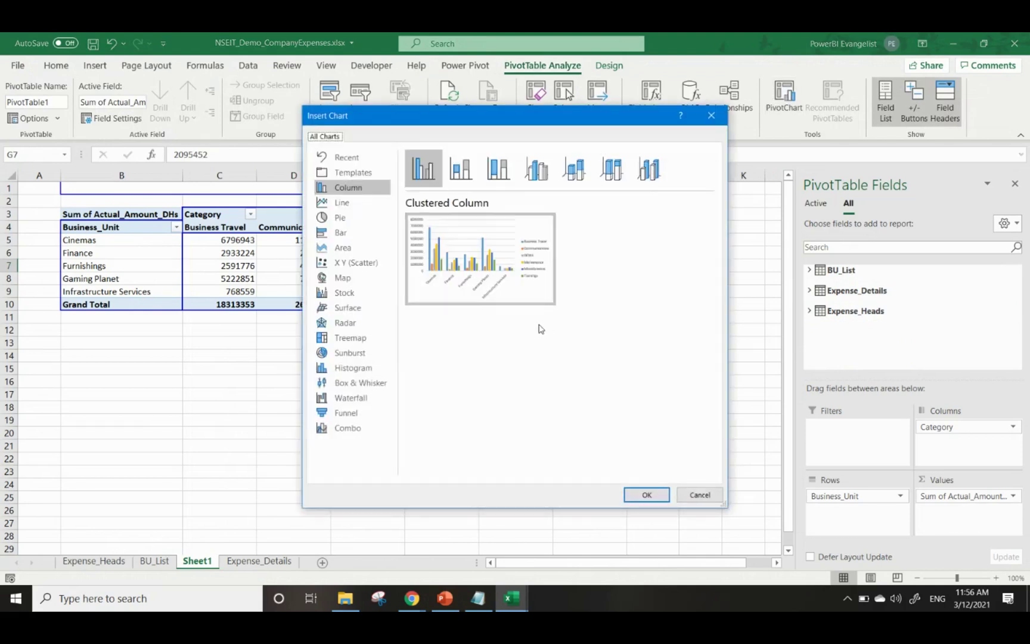
{"action": "left_click", "coordinate": [647, 496]}
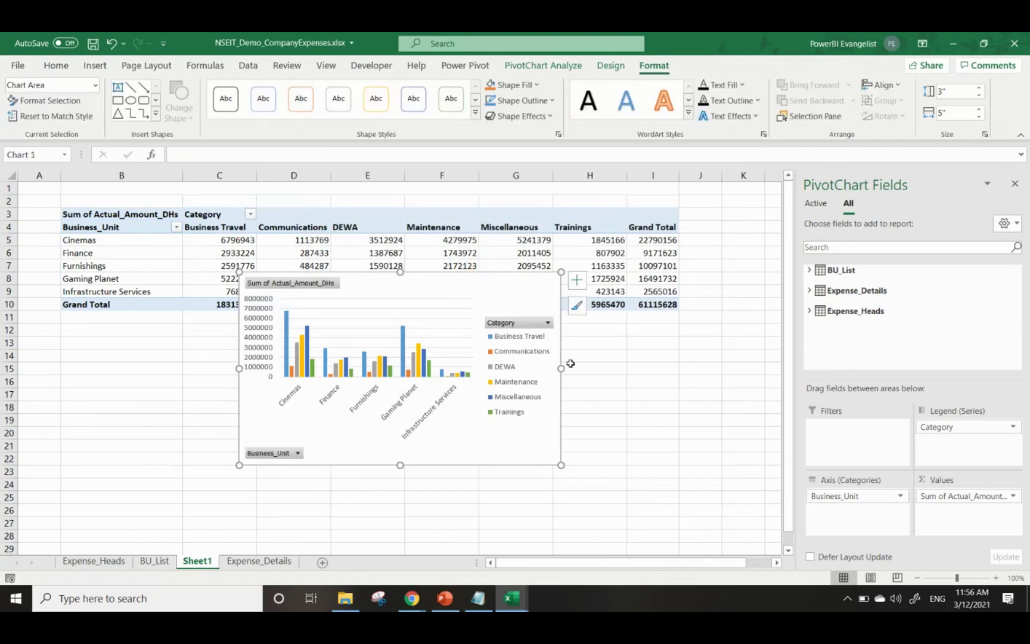
Move the PivotChart up over the PivotTable to start at column B, row 1, and enlarge it to about 3.74" high by 10.6" wide
{"action": "left_click_drag", "start_coordinate": [561, 368], "coordinate": [728, 368]}
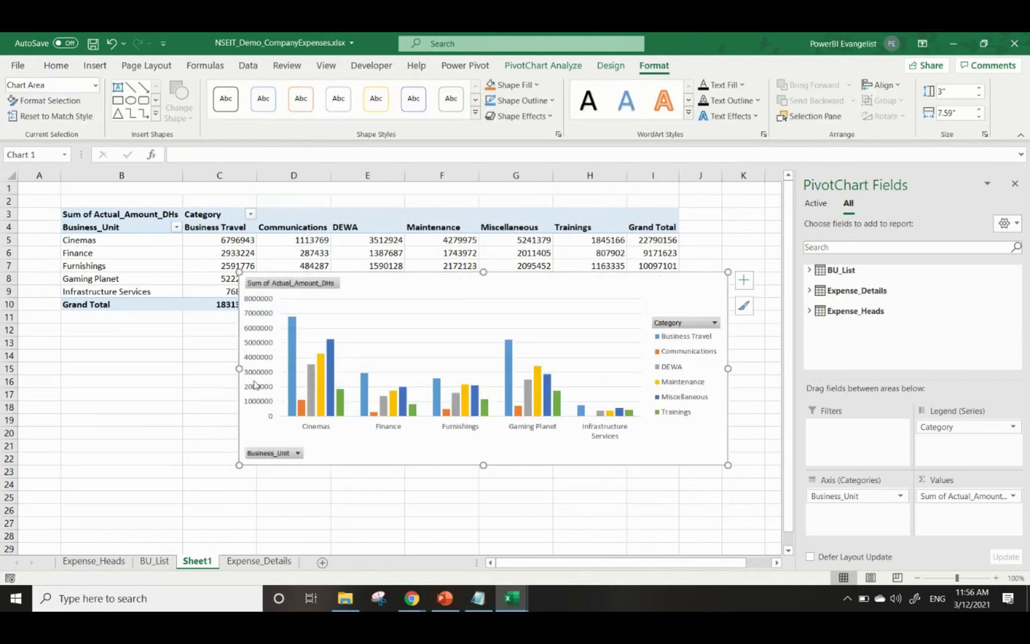
{"action": "left_click_drag", "start_coordinate": [239, 368], "coordinate": [114, 368]}
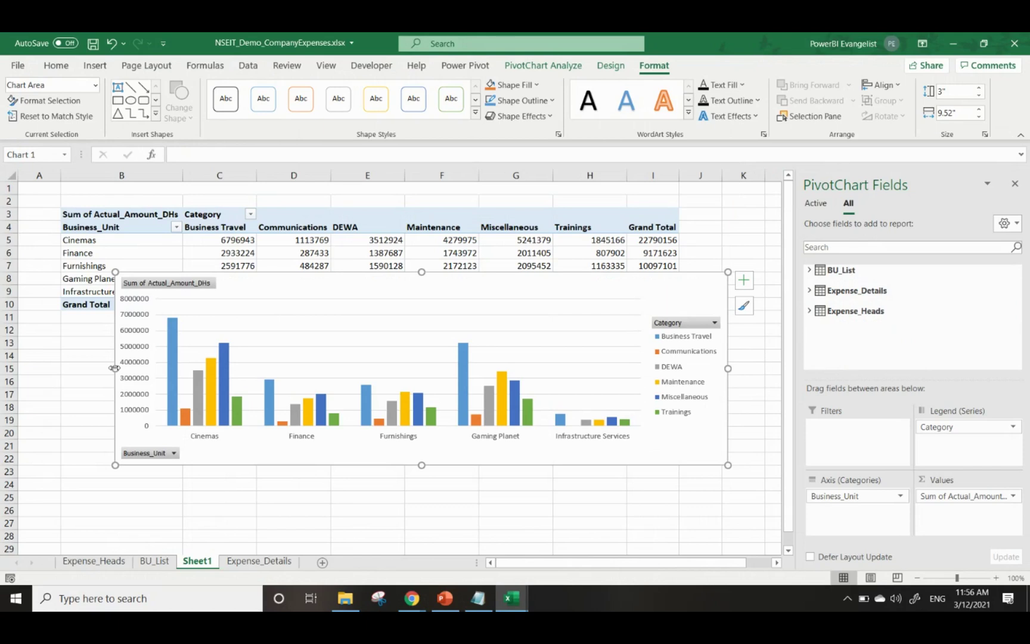
{"action": "left_click_drag", "start_coordinate": [280, 281], "coordinate": [225, 198]}
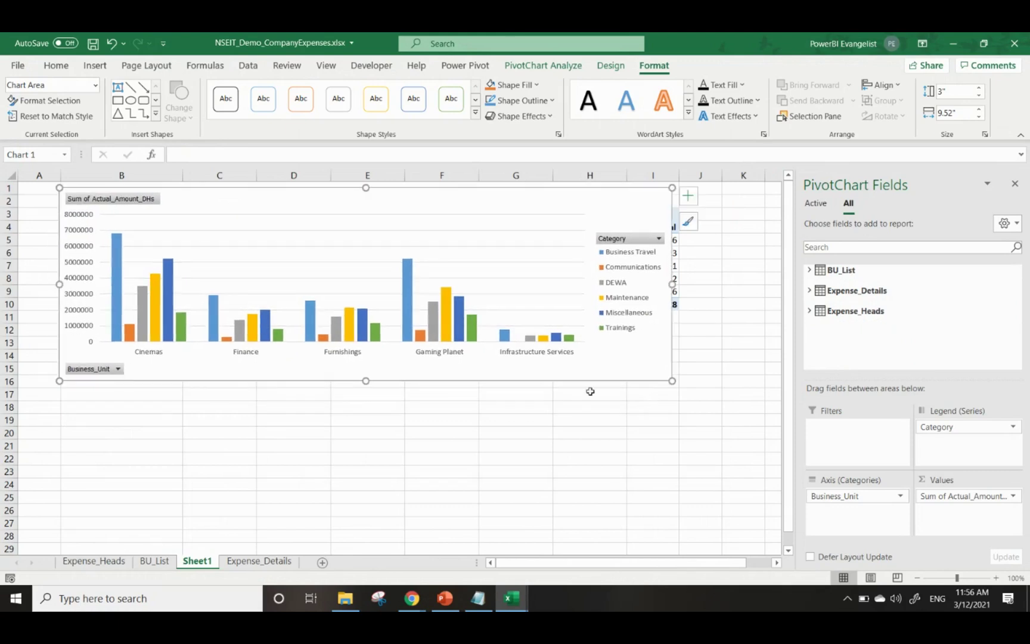
{"action": "left_click_drag", "start_coordinate": [672, 381], "coordinate": [741, 428]}
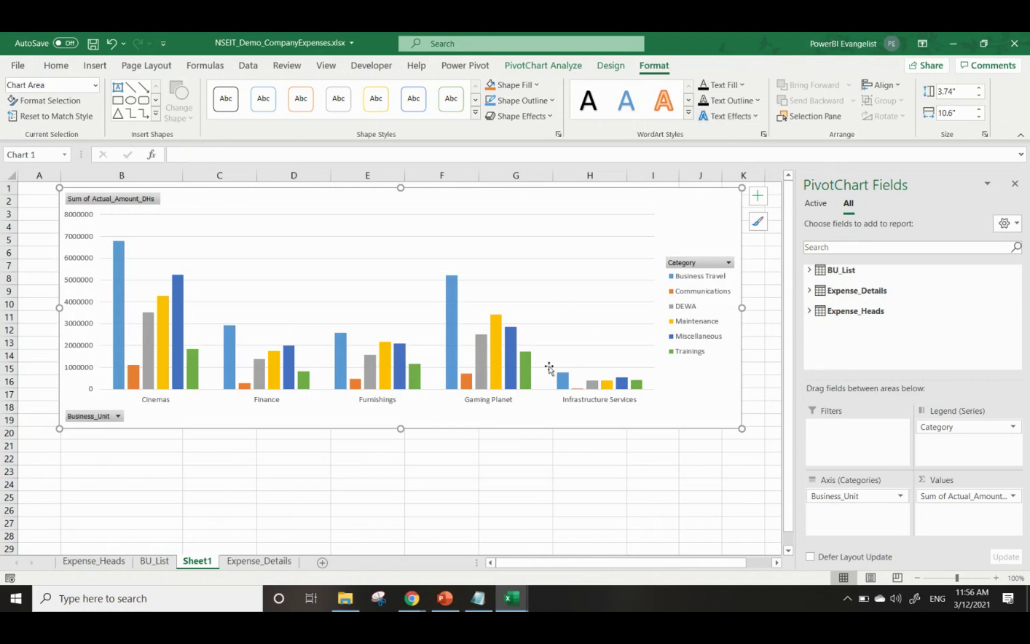
Close the Power Pivot diagram window, going back to the worksheet with an empty cell selected beside the PivotChart
{"action": "left_click", "coordinate": [515, 451]}
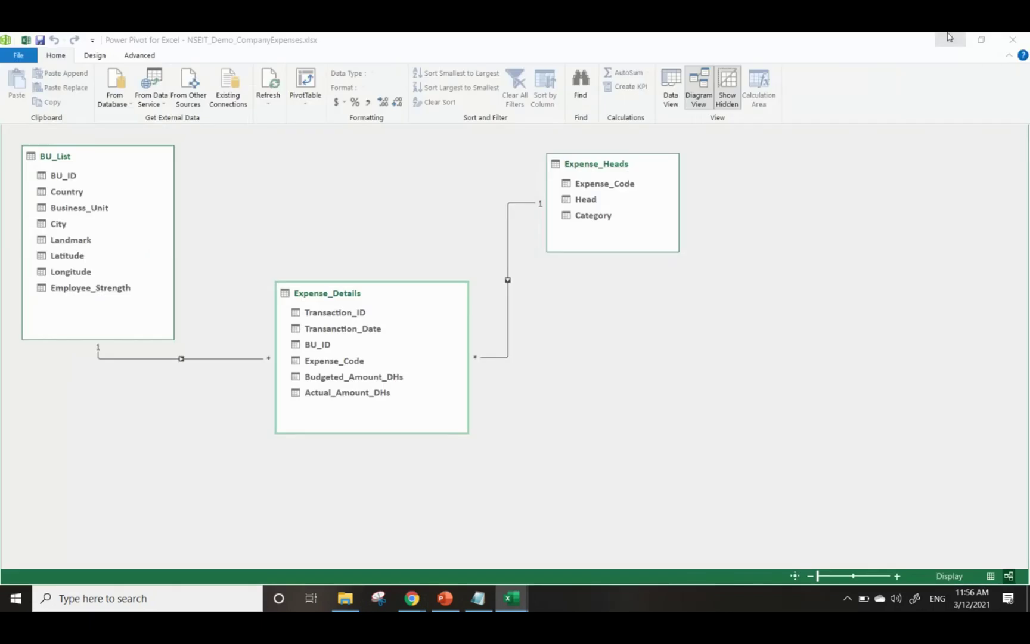
{"action": "double_click", "coordinate": [894, 47]}
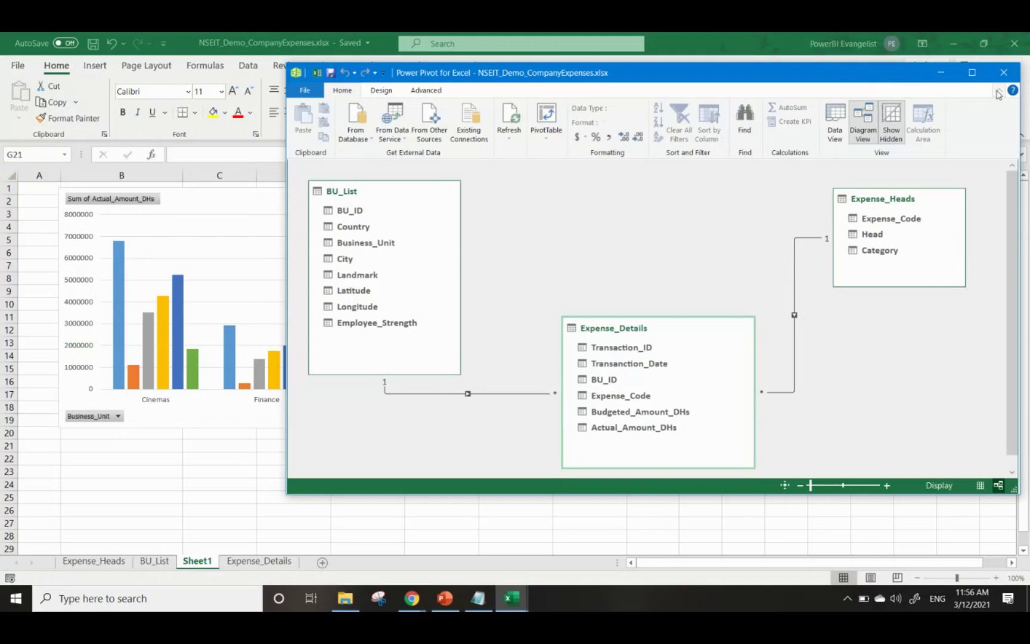
{"action": "left_click", "coordinate": [1003, 74]}
{"action": "left_click", "coordinate": [861, 332]}
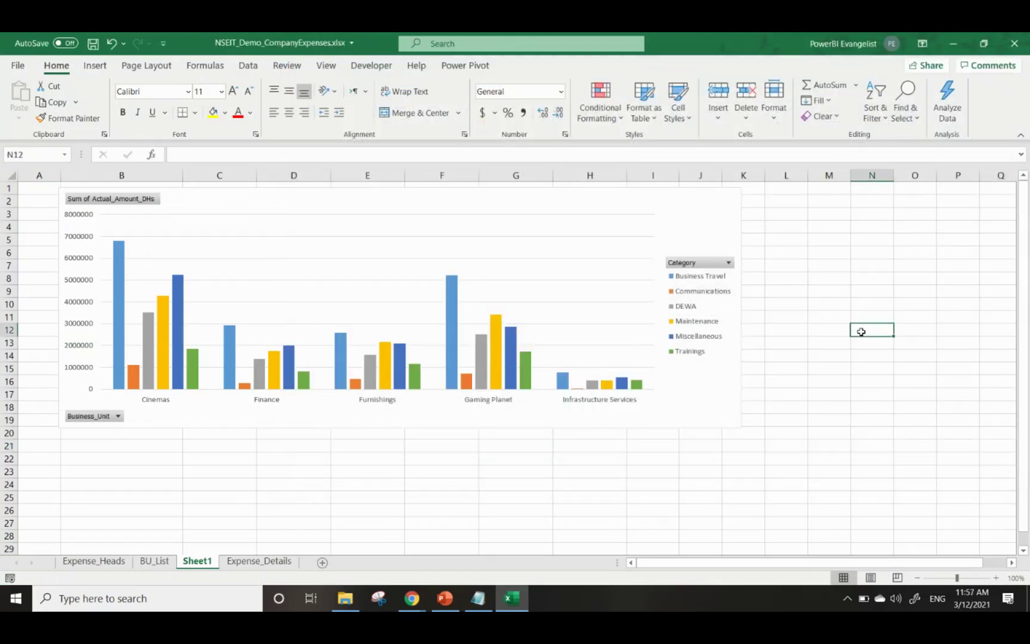
Rename Sheet1 as Dashboard
{"action": "double_click", "coordinate": [193, 560]}
{"action": "type", "text": "Dashboard"}
{"action": "key", "text": "Return"}
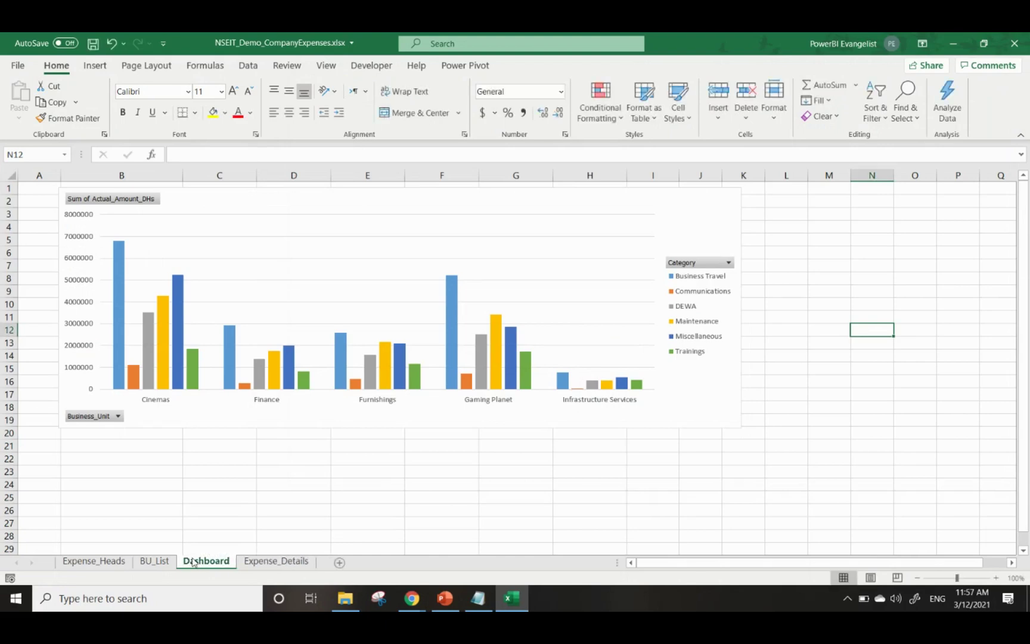
Hide the Expense_Heads, BU_List and Expense_Details sheets together, leaving only the Dashboard sheet
{"action": "left_click", "coordinate": [101, 562]}
{"action": "left_click", "coordinate": [148, 565], "text": "ctrl"}
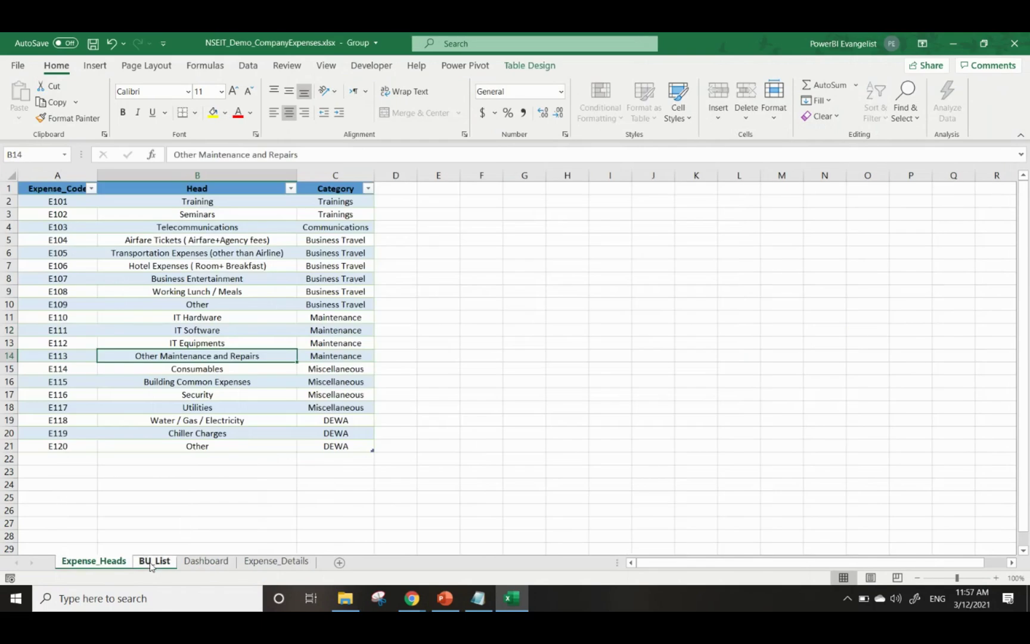
{"action": "left_click", "coordinate": [285, 566], "text": "ctrl"}
{"action": "right_click", "coordinate": [285, 571]}
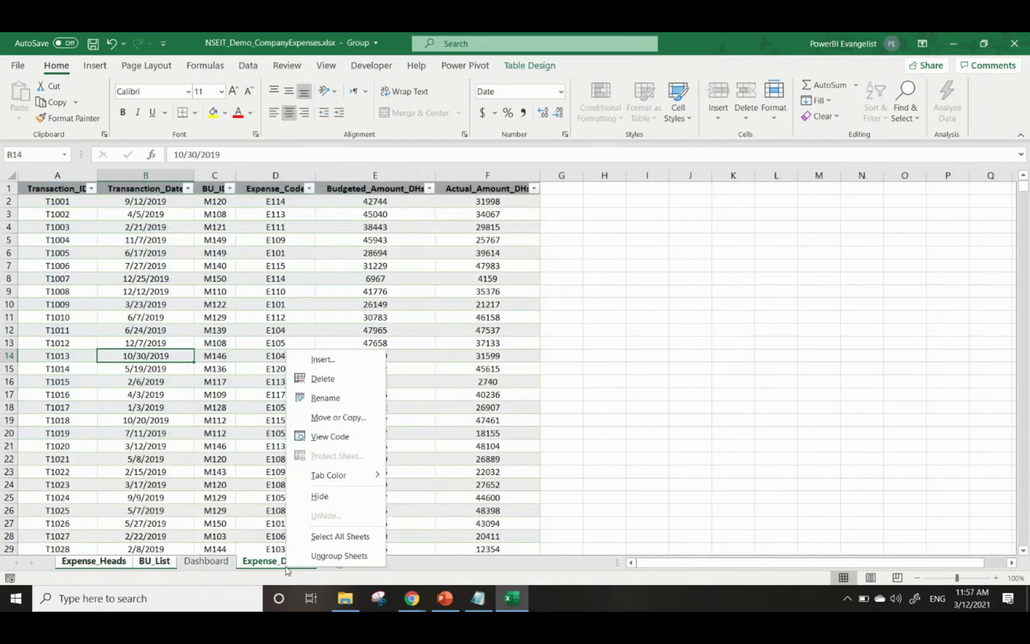
{"action": "left_click", "coordinate": [328, 495]}
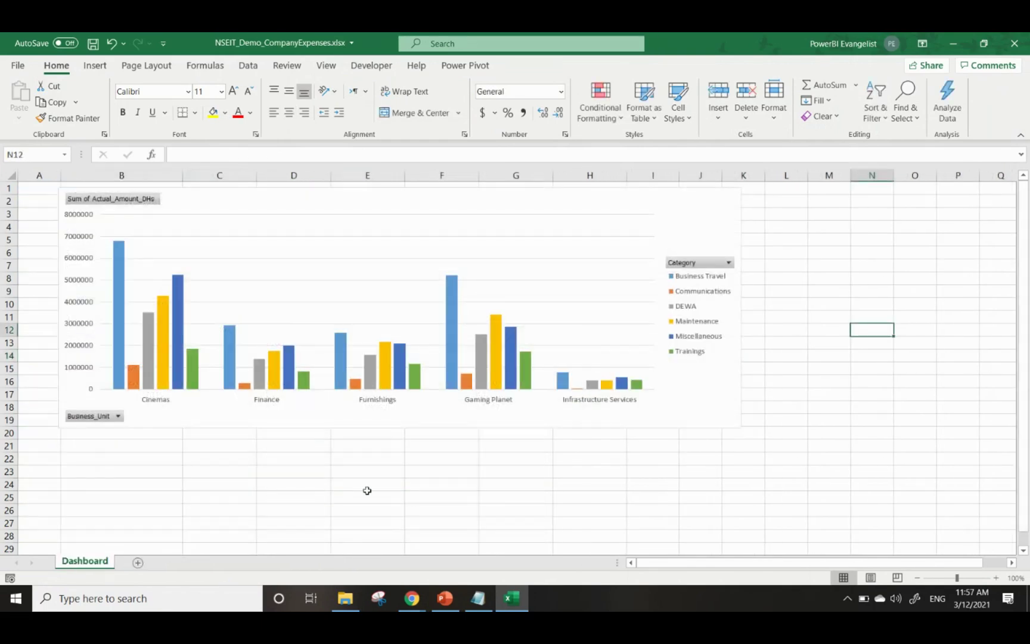
{"action": "left_click", "coordinate": [413, 483]}
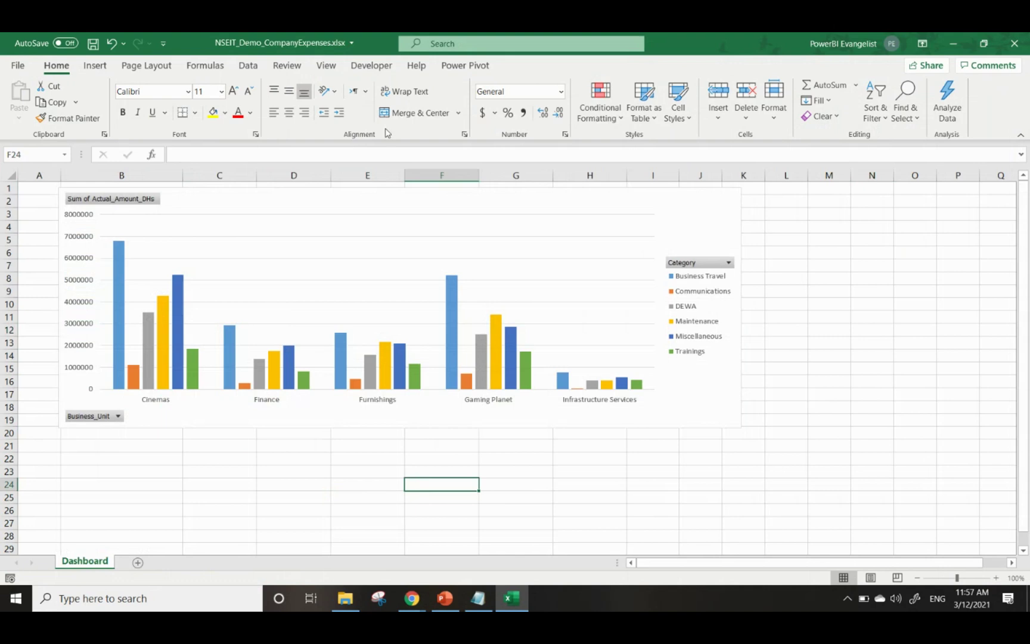
Turn off the gridlines on the Dashboard sheet and save the workbook
{"action": "left_click", "coordinate": [326, 66]}
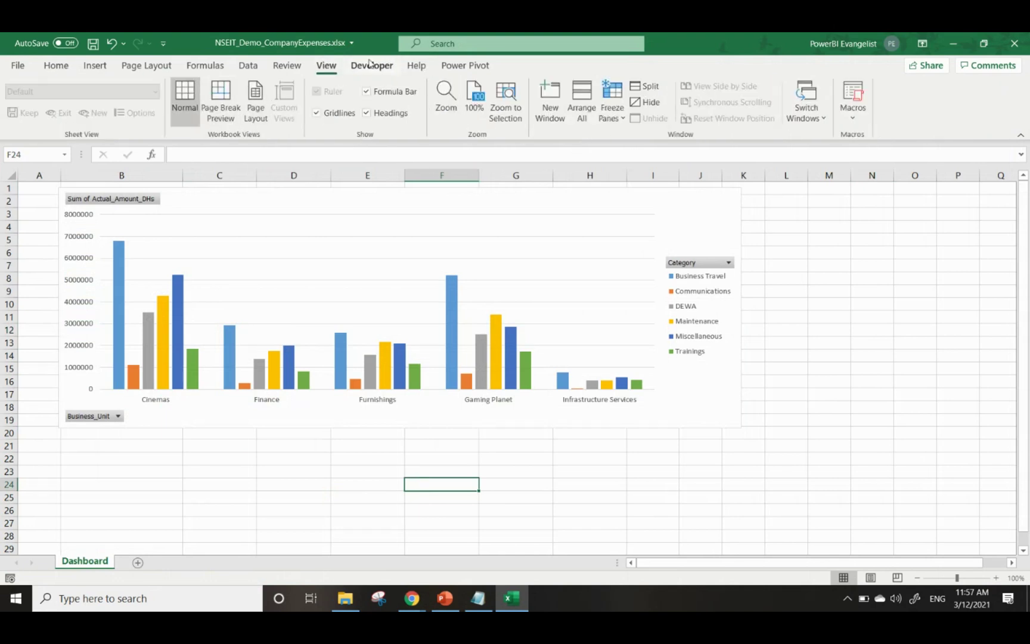
{"action": "left_click", "coordinate": [337, 114]}
{"action": "left_click", "coordinate": [908, 393]}
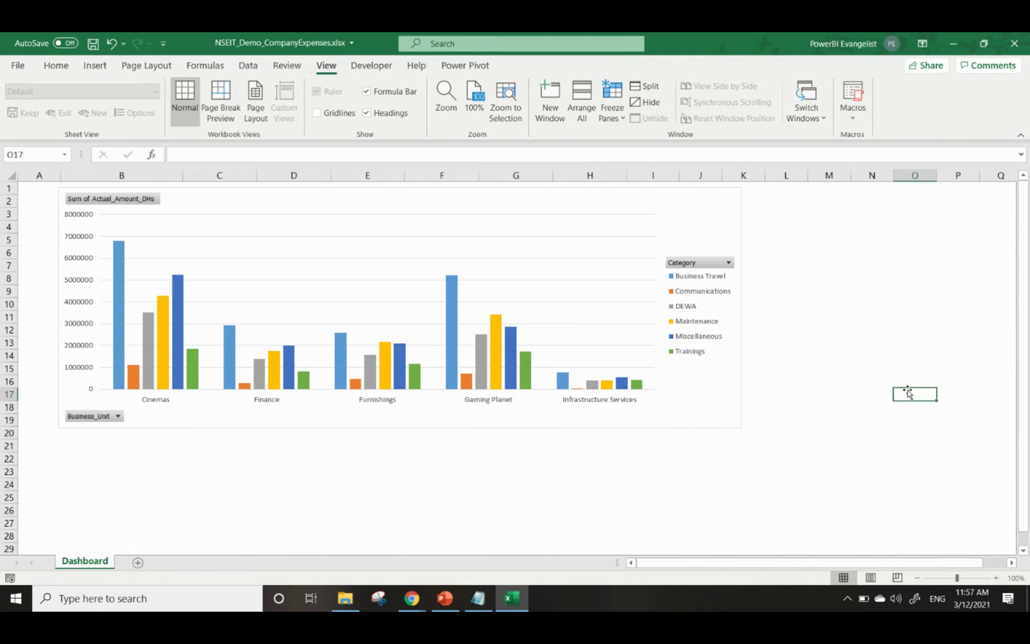
{"action": "key", "text": "ctrl+s"}
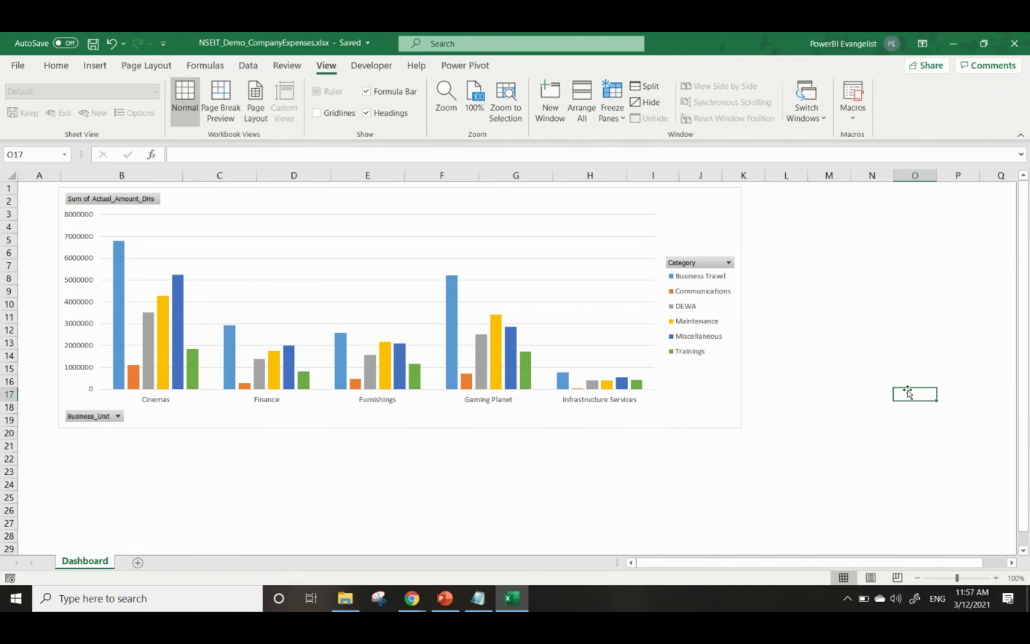
Switch to SessionNotes.txt in Notepad and insert five blank lines above the SSMS line at the start of the file
{"action": "left_click", "coordinate": [480, 604]}
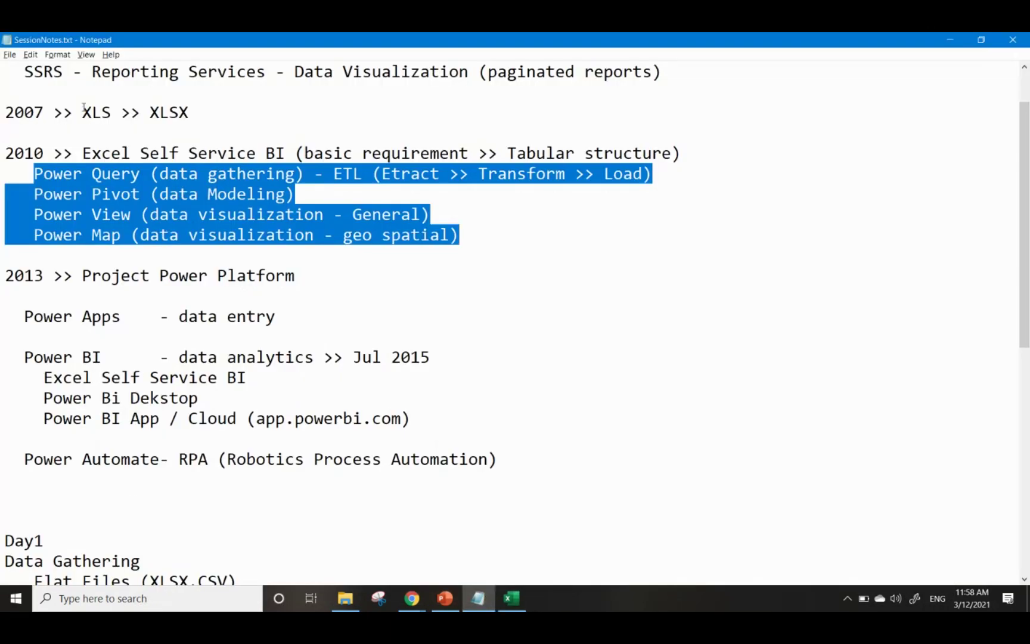
{"action": "left_click", "coordinate": [83, 108]}
{"action": "scroll", "coordinate": [83, 108], "scroll_direction": "up", "scroll_amount": 1}
{"action": "key", "text": "ctrl+Home"}
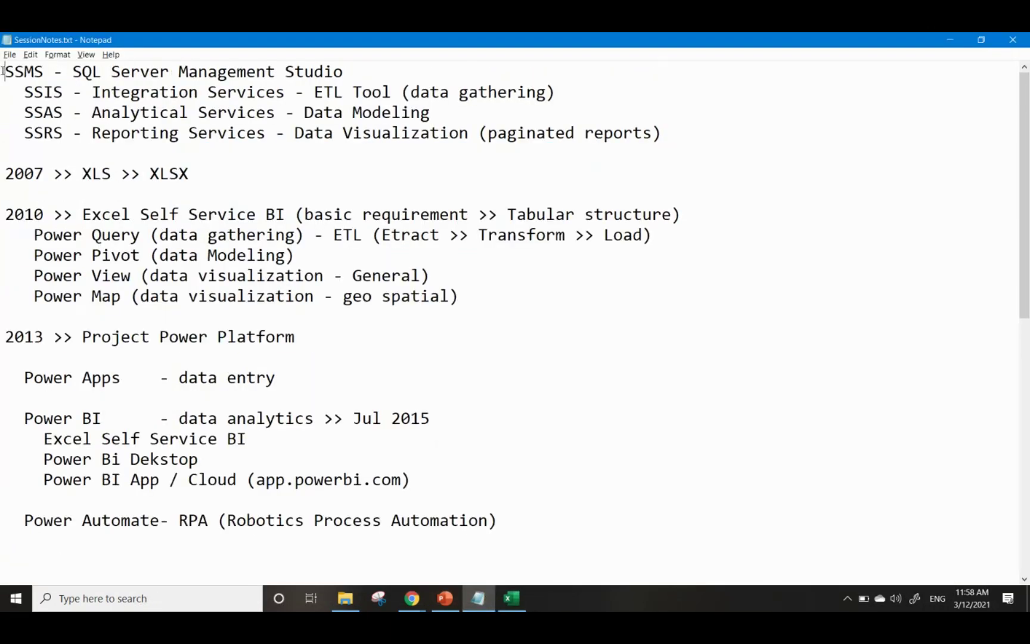
{"action": "key", "text": "Return"}
{"action": "key", "text": "Return"}
{"action": "key", "text": "Return"}
{"action": "key", "text": "Return"}
{"action": "key", "text": "Return"}
{"action": "key", "text": "Up"}
{"action": "key", "text": "Up"}
{"action": "key", "text": "Up"}
{"action": "key", "text": "Up"}
{"action": "key", "text": "Up"}
Write "Data Source identification - Excel" as the first line of the notes and start a new line below it
{"action": "type", "text": "Data Source "}
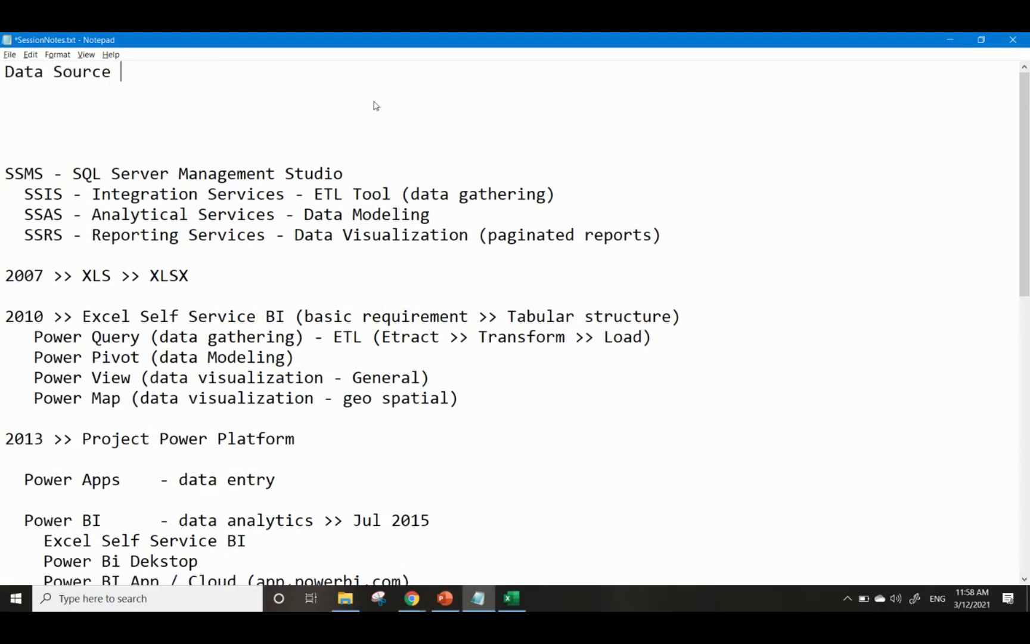
{"action": "type", "text": "identifi"}
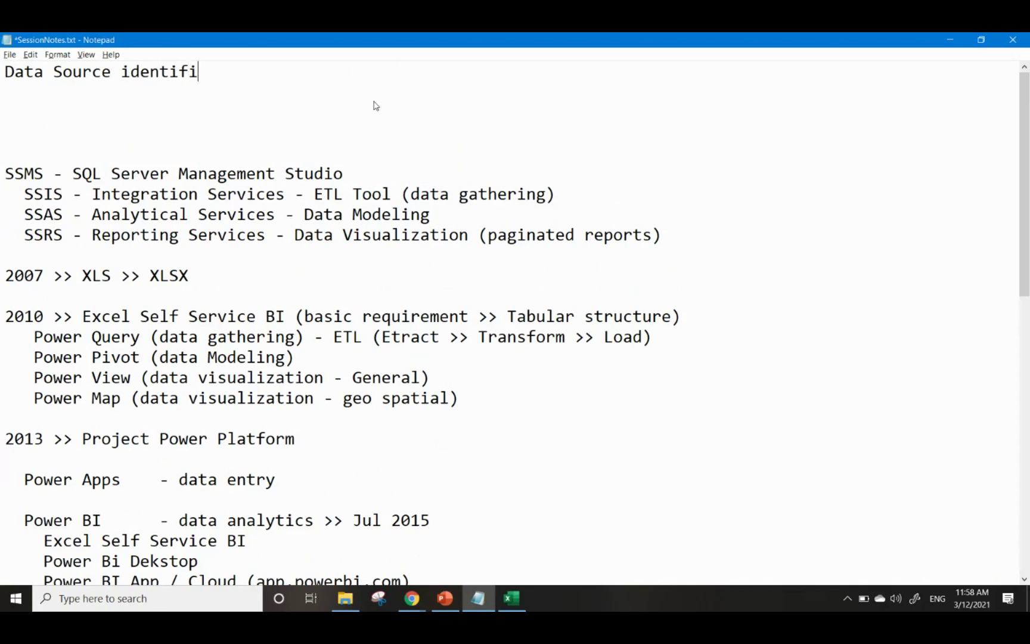
{"action": "type", "text": "cation - Excel"}
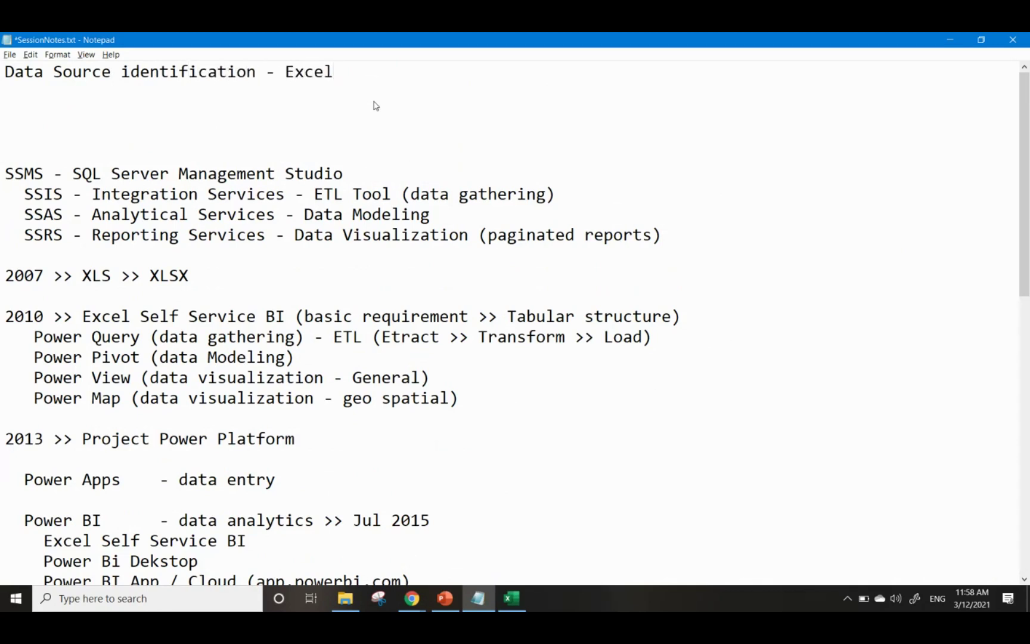
{"action": "key", "text": "Return"}
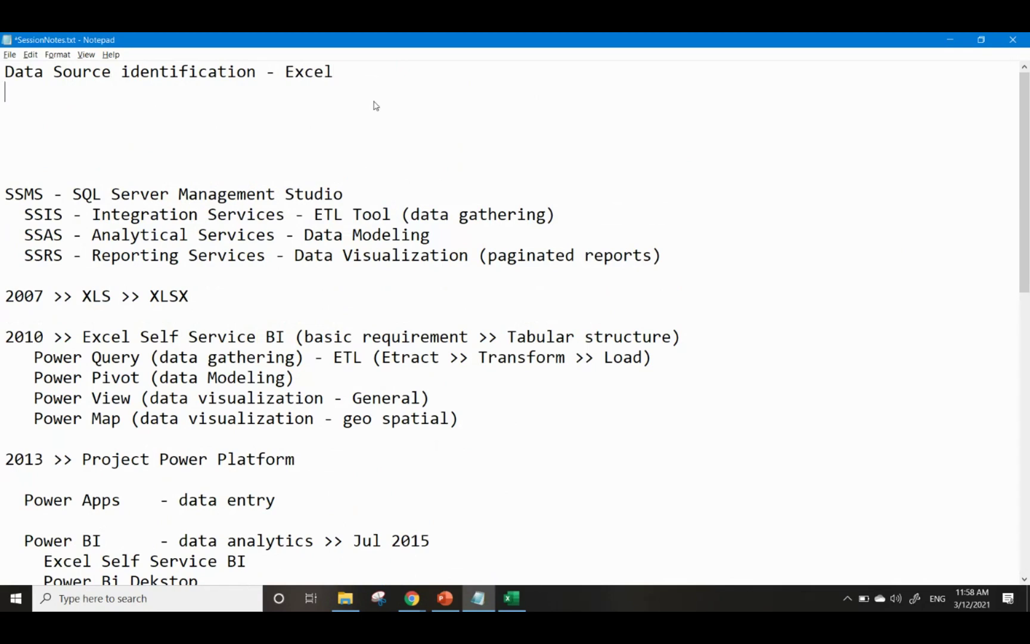
Add the second note line "Parent / Child tables (Fact & Dimension tables)"
{"action": "type", "text": "Parent / Child tables ("}
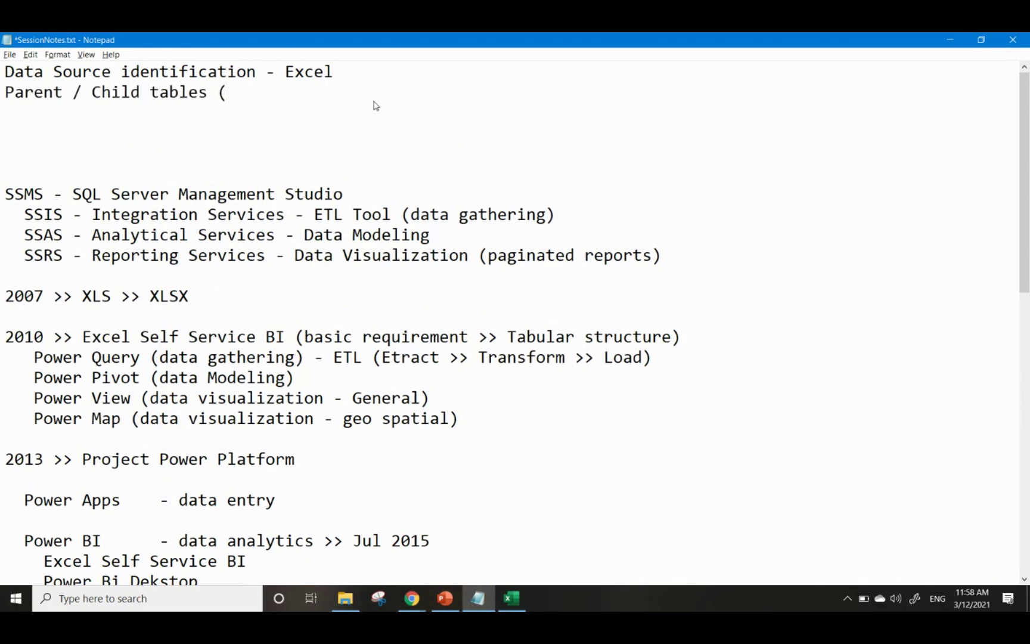
{"action": "type", "text": "Facts"}
{"action": "key", "text": "BackSpace"}
{"action": "type", "text": "& Dimension"}
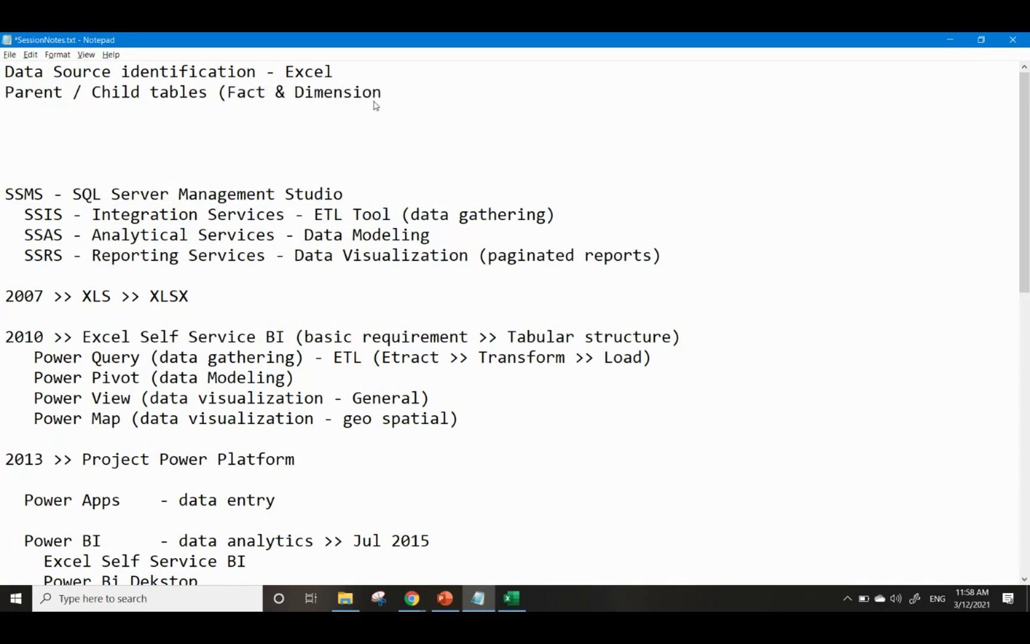
{"action": "type", "text": " tables)"}
{"action": "key", "text": "Return"}
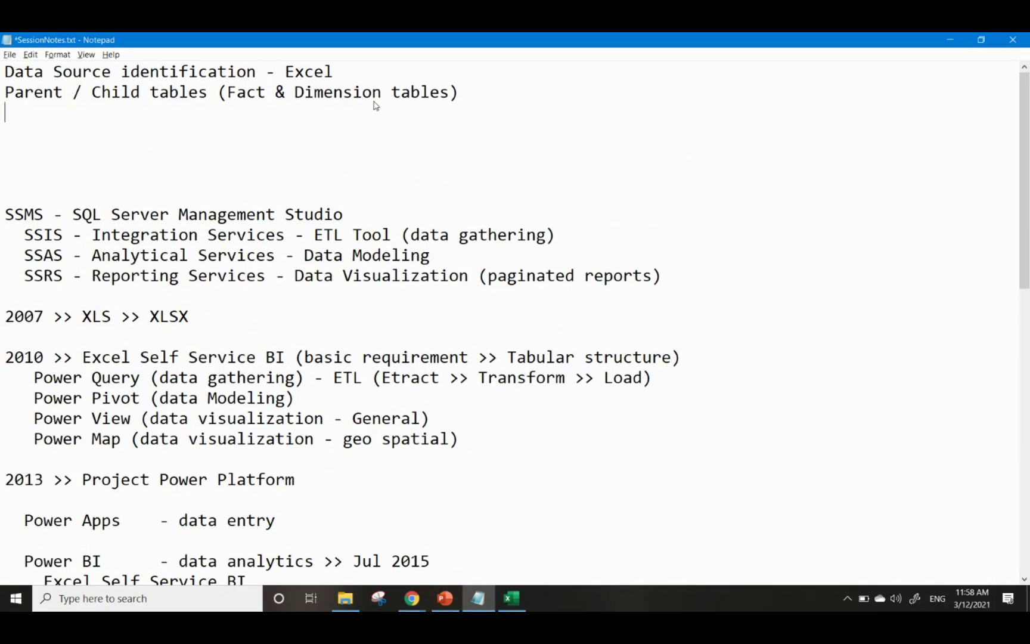
Add the third note line "Table conversion" and save the notes file
{"action": "type", "text": "Tables"}
{"action": "key", "text": "Left"}
{"action": "key", "text": "Left"}
{"action": "key", "text": "Left"}
{"action": "key", "text": "Left"}
{"action": "key", "text": "Left"}
{"action": "key", "text": "Right"}
{"action": "key", "text": "Right"}
{"action": "key", "text": "Right"}
{"action": "key", "text": "Right"}
{"action": "key", "text": "Right"}
{"action": "key", "text": "BackSpace"}
{"action": "type", "text": "conver"}
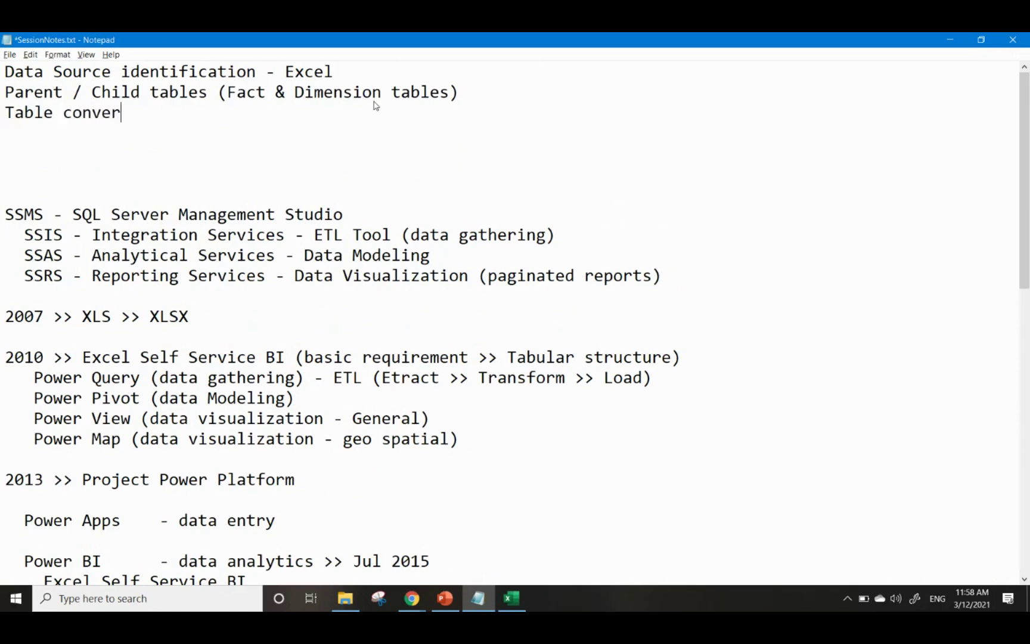
{"action": "type", "text": "sion"}
{"action": "key", "text": "Return"}
{"action": "key", "text": "ctrl+s"}
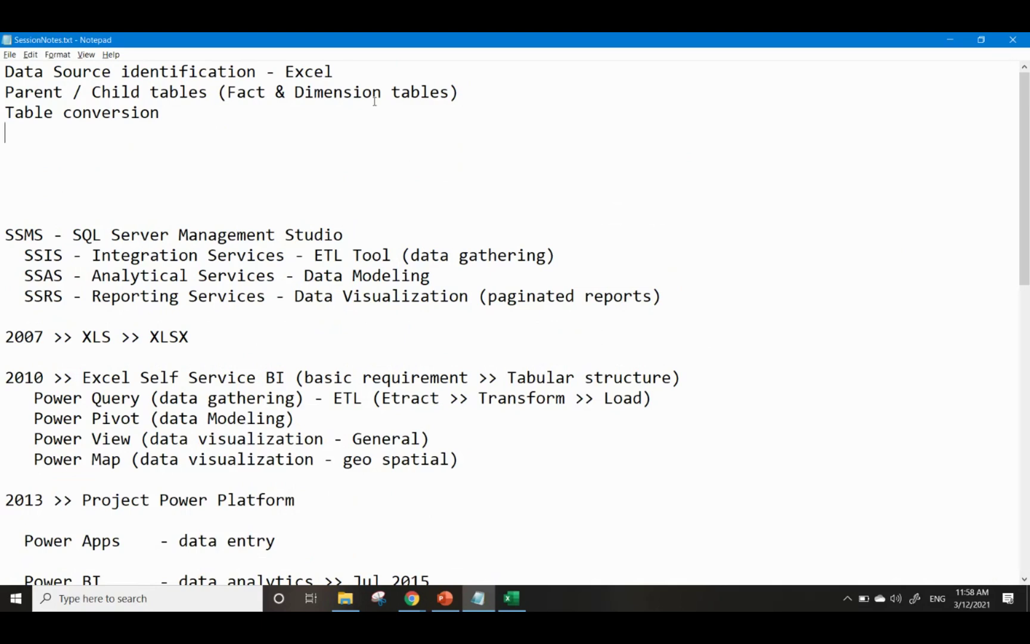
Add the fourth note line "Data Model using Power Pivot"
{"action": "type", "text": "Data Model"}
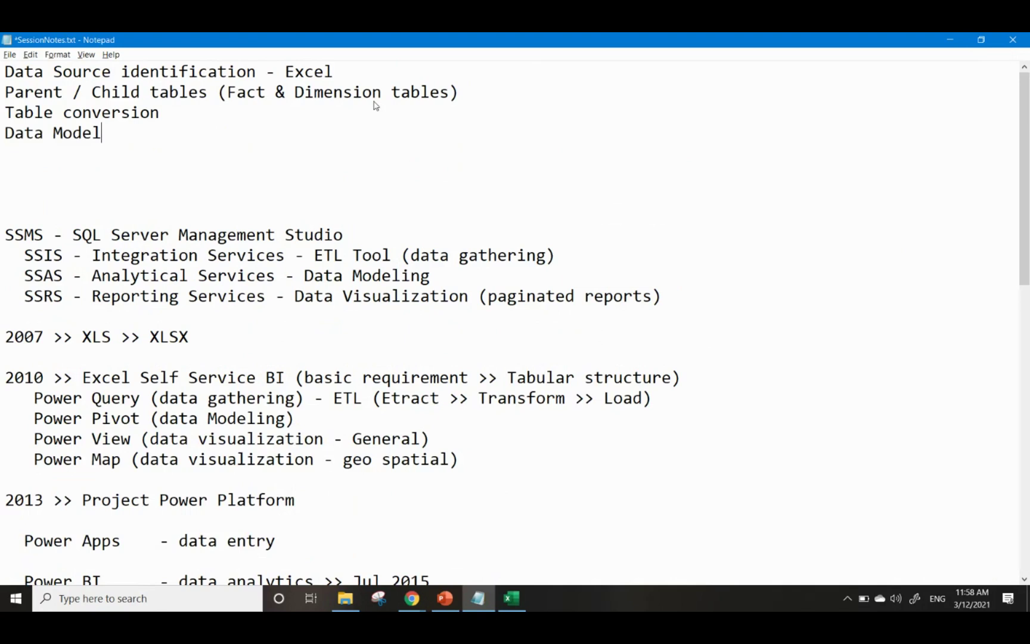
{"action": "type", "text": " using Power Pivot"}
{"action": "key", "text": "Return"}
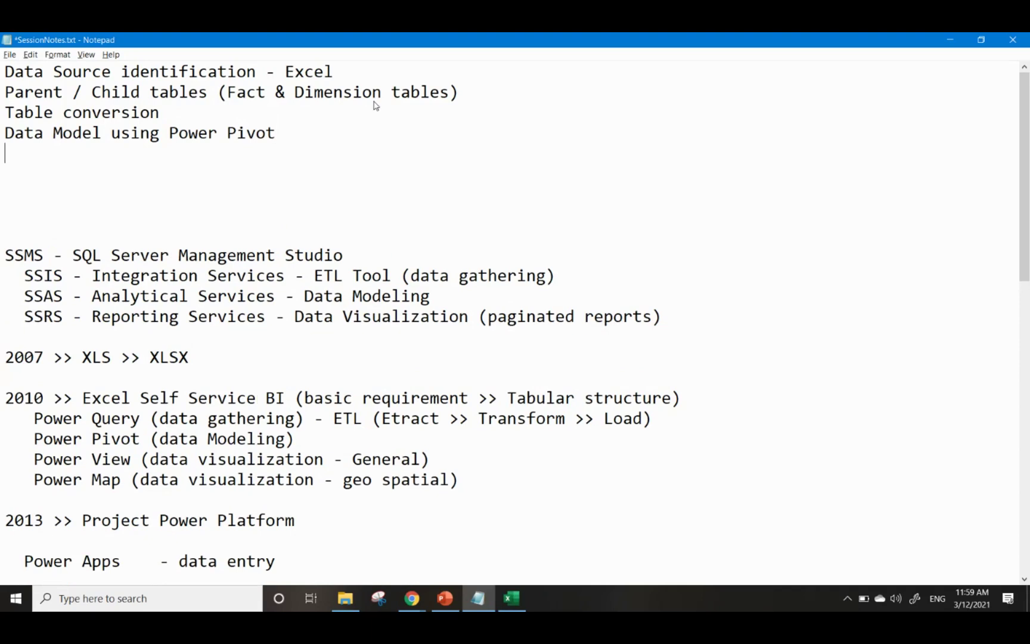
Add the fifth note line "Dashbaord using data from multiple sheets" and save the notes file
{"action": "type", "text": "Da"}
{"action": "type", "text": "ahb"}
{"action": "key", "text": "BackSpace"}
{"action": "key", "text": "BackSpace"}
{"action": "key", "text": "BackSpace"}
{"action": "type", "text": "shbaord"}
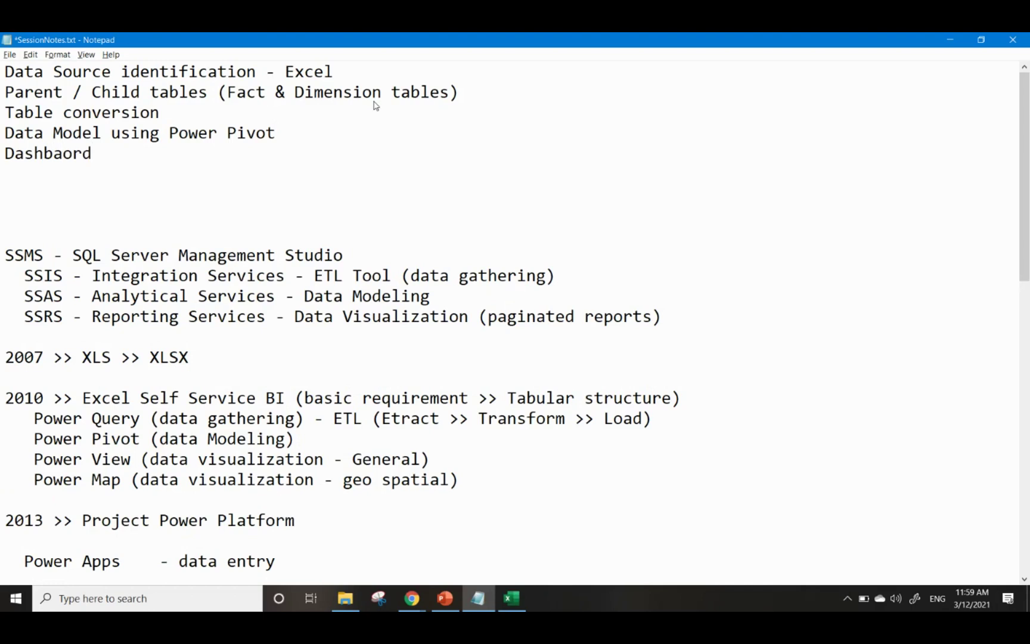
{"action": "type", "text": " using data from multiple sheets"}
{"action": "key", "text": "ctrl+s"}
Remove one blank line beneath the new notes and highlight the five note lines from "Data Source identification" to "Dashbaord"
{"action": "key", "text": "Down"}
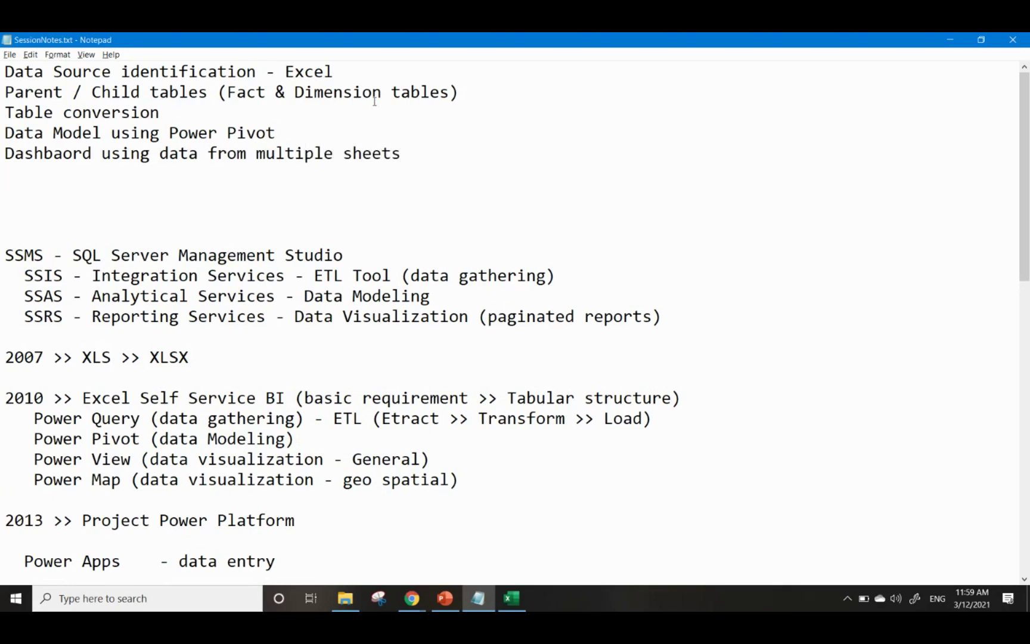
{"action": "key", "text": "Delete"}
{"action": "key", "text": "shift+Up"}
{"action": "key", "text": "shift+Up"}
{"action": "key", "text": "shift+Up"}
{"action": "key", "text": "shift+Up"}
{"action": "key", "text": "shift+Up"}
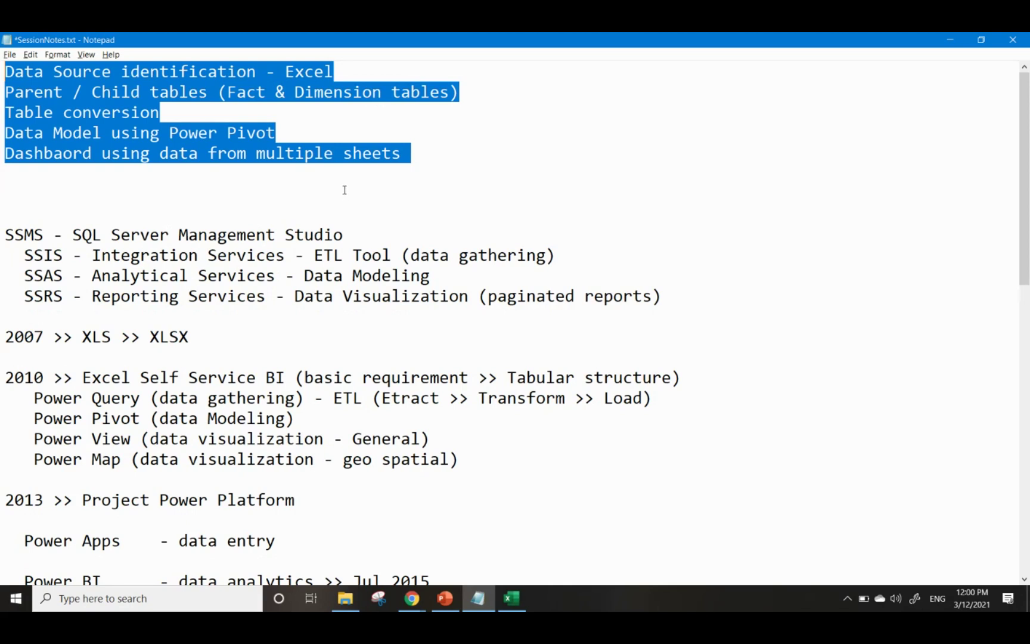
Minimize the notes and check the latest attendee questions in the Zoho Meeting webinar's Q&A in Chrome
{"action": "left_click", "coordinate": [952, 39]}
{"action": "mouse_move", "coordinate": [411, 599]}
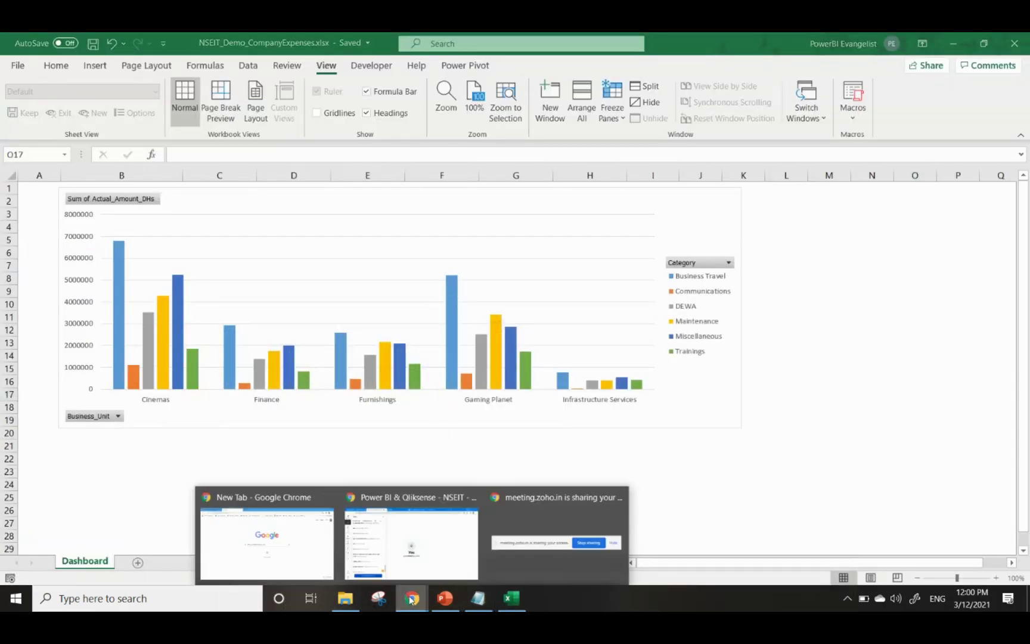
{"action": "left_click", "coordinate": [444, 544]}
{"action": "scroll", "coordinate": [261, 479], "scroll_direction": "down", "scroll_amount": 3}
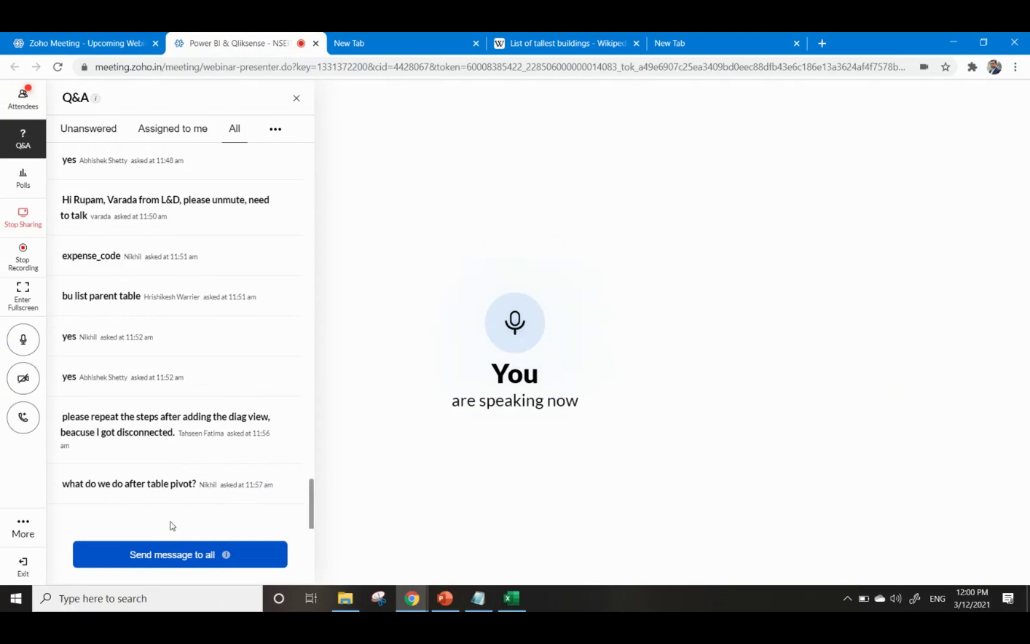
Return to the Excel dashboard, move the PivotChart down to about row 16 to uncover the PivotTable, and select the Cinemas Miscellaneous value
{"action": "left_click", "coordinate": [511, 598]}
{"action": "left_click_drag", "start_coordinate": [391, 196], "coordinate": [463, 386]}
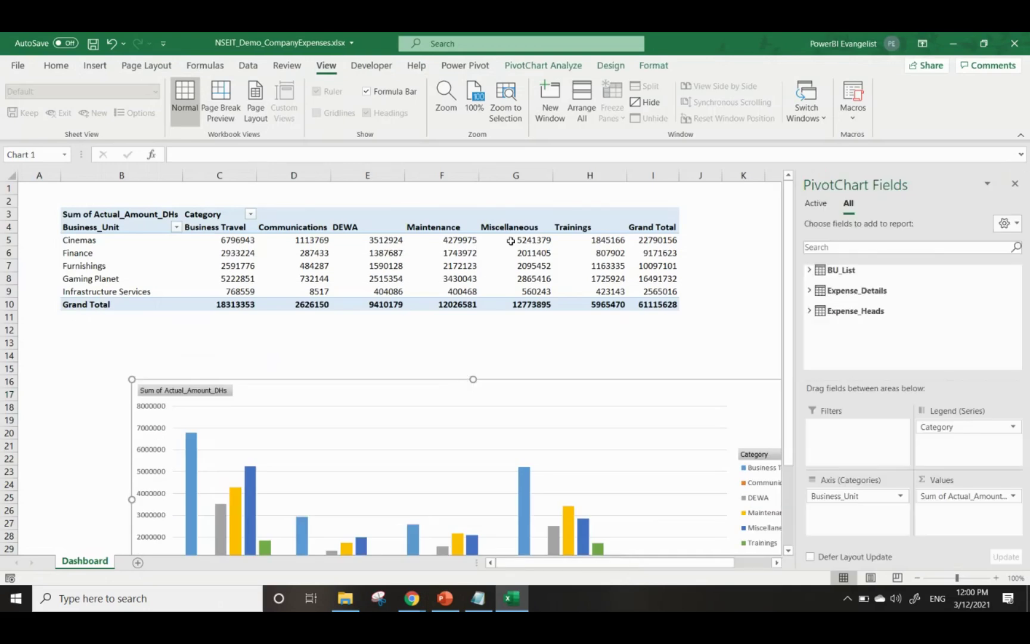
{"action": "left_click", "coordinate": [511, 241]}
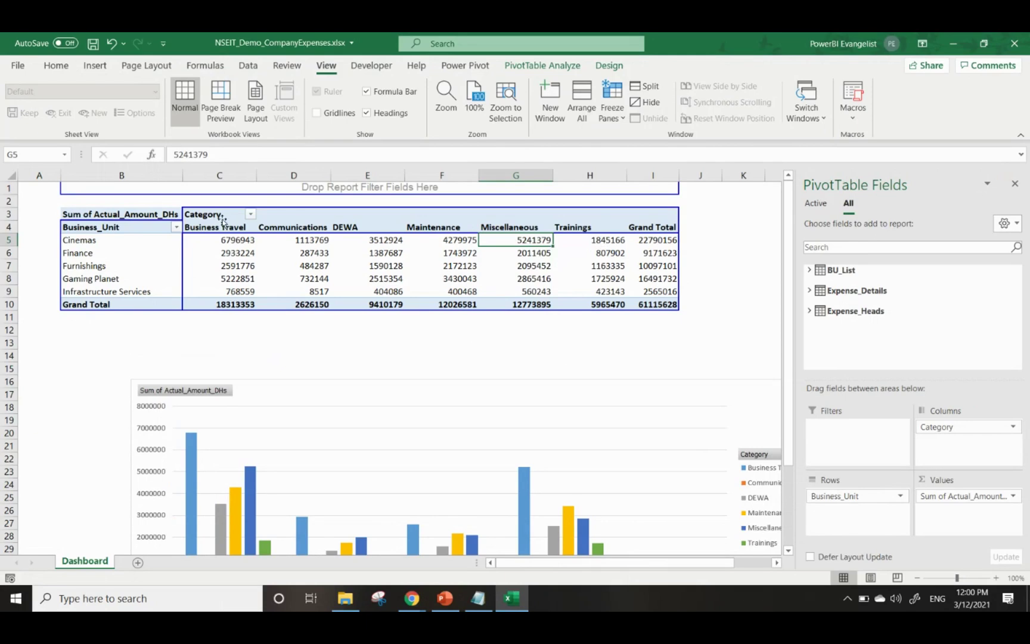
Examine which fields of Expense_Details and BU_List are used in the PivotTable, collapsing each table again in the field list
{"action": "left_click", "coordinate": [816, 290]}
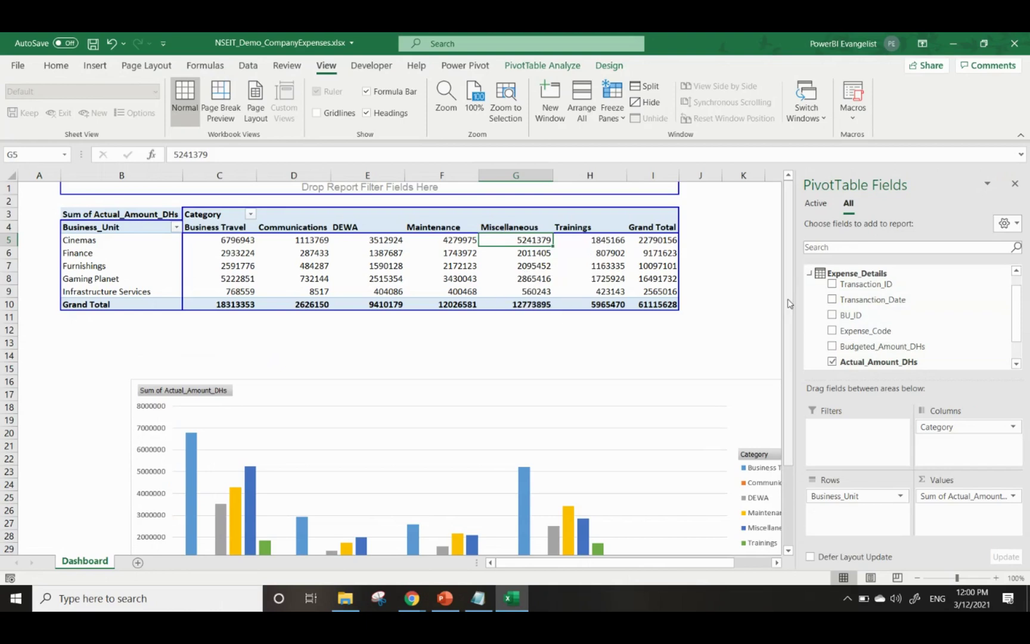
{"action": "left_click", "coordinate": [812, 277]}
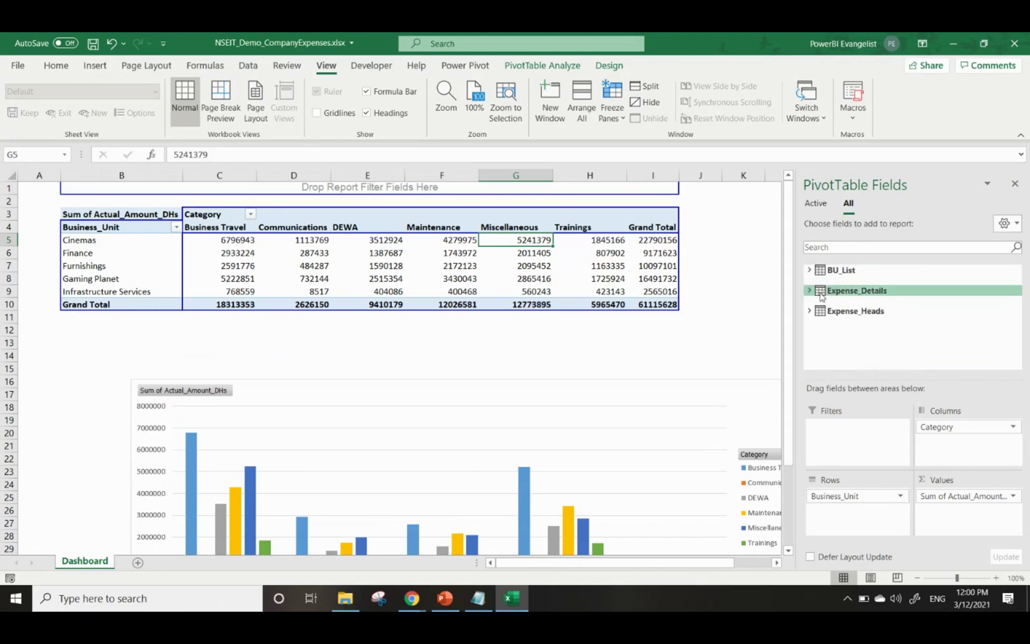
{"action": "left_click", "coordinate": [813, 273]}
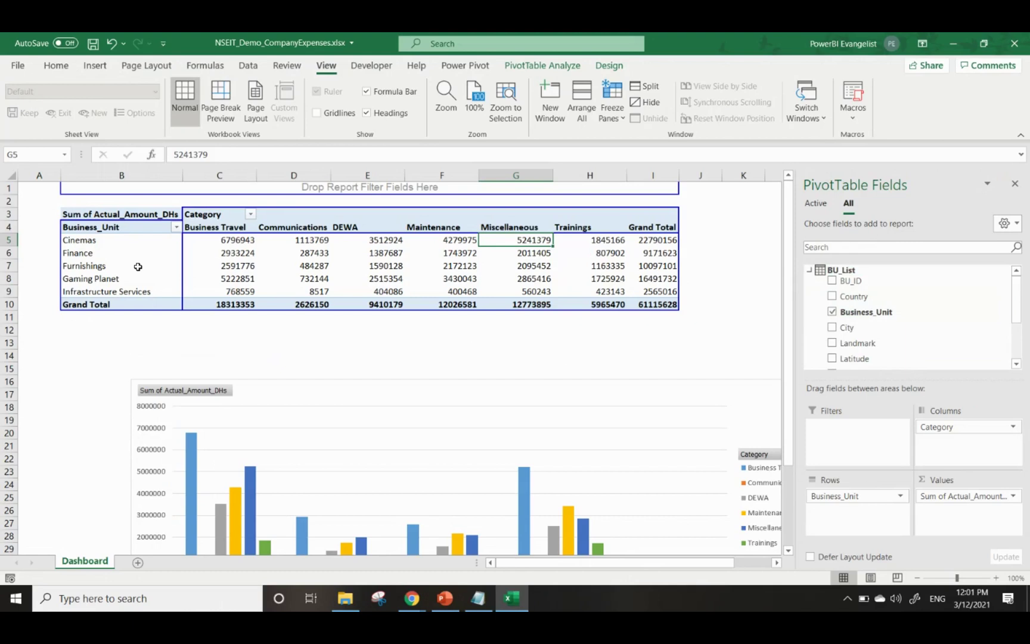
{"action": "left_click", "coordinate": [809, 270]}
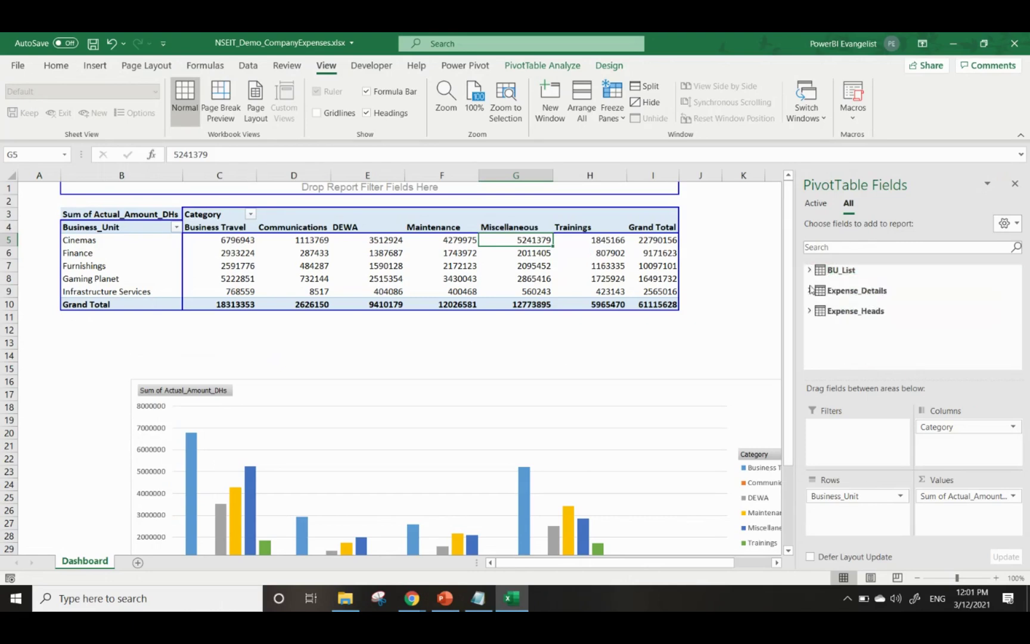
Delete the existing column chart below the pivot table on the Dashboard sheet
{"action": "left_click", "coordinate": [809, 311]}
{"action": "left_click", "coordinate": [809, 311]}
{"action": "left_click_drag", "start_coordinate": [362, 382], "coordinate": [276, 293]}
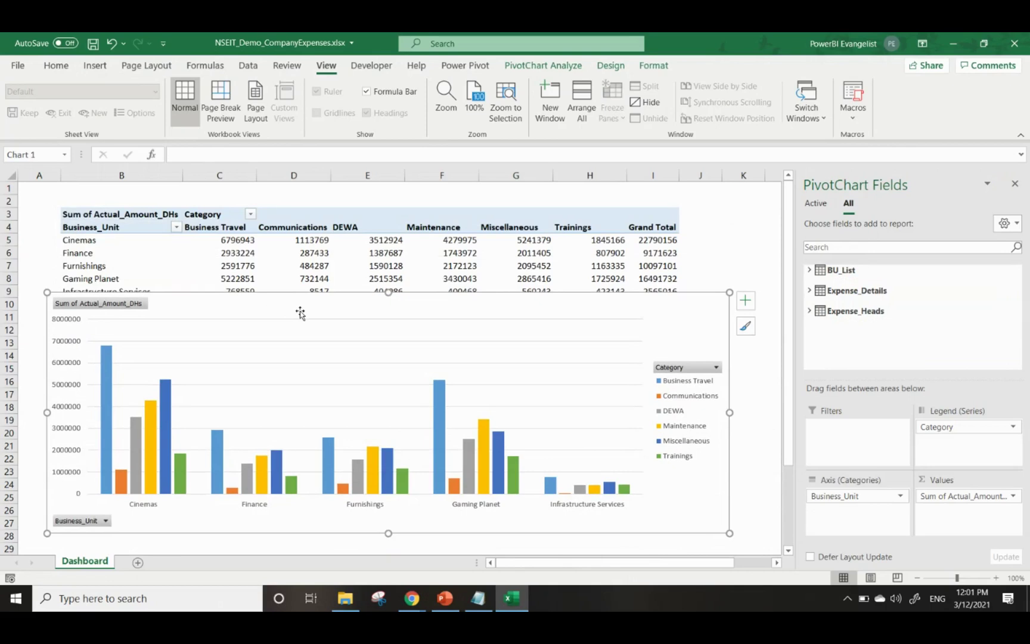
{"action": "key", "text": "Delete"}
Insert a clustered column PivotChart based on the business unit and category pivot table
{"action": "left_click", "coordinate": [382, 266]}
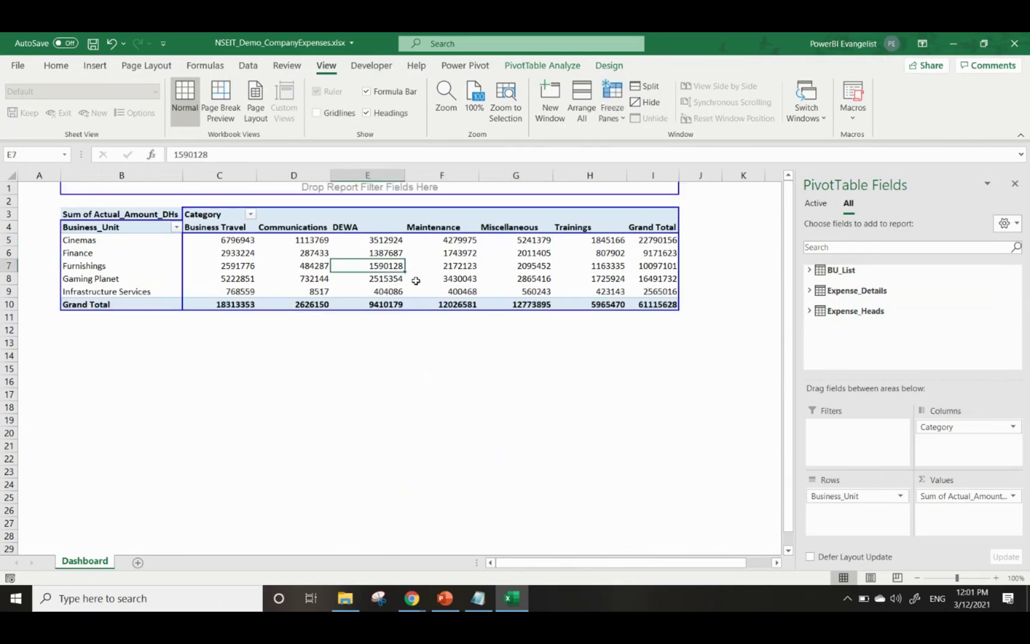
{"action": "mouse_move", "coordinate": [427, 272]}
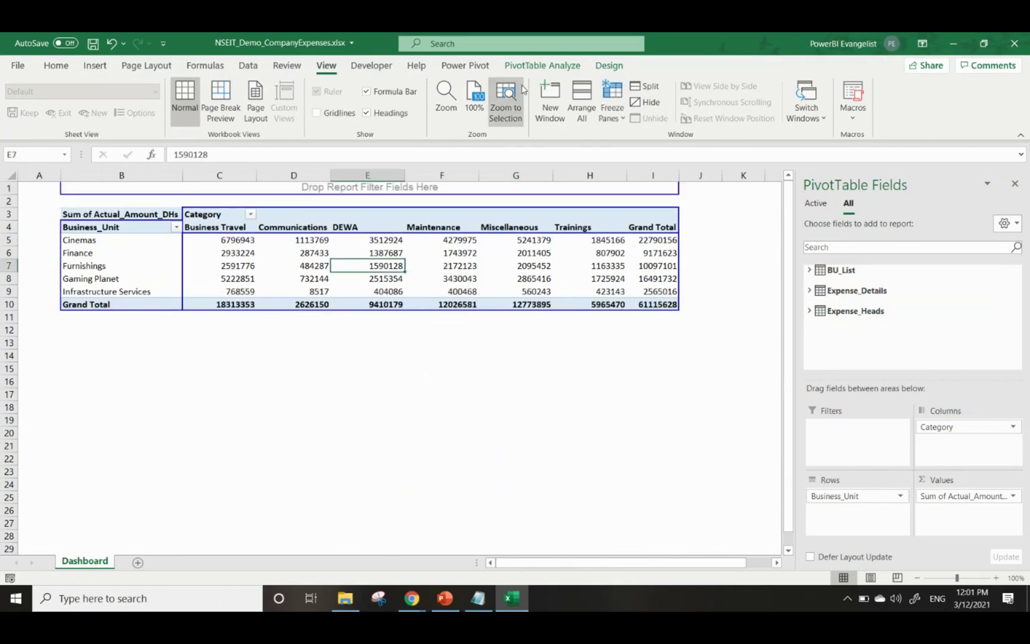
{"action": "left_click", "coordinate": [538, 69]}
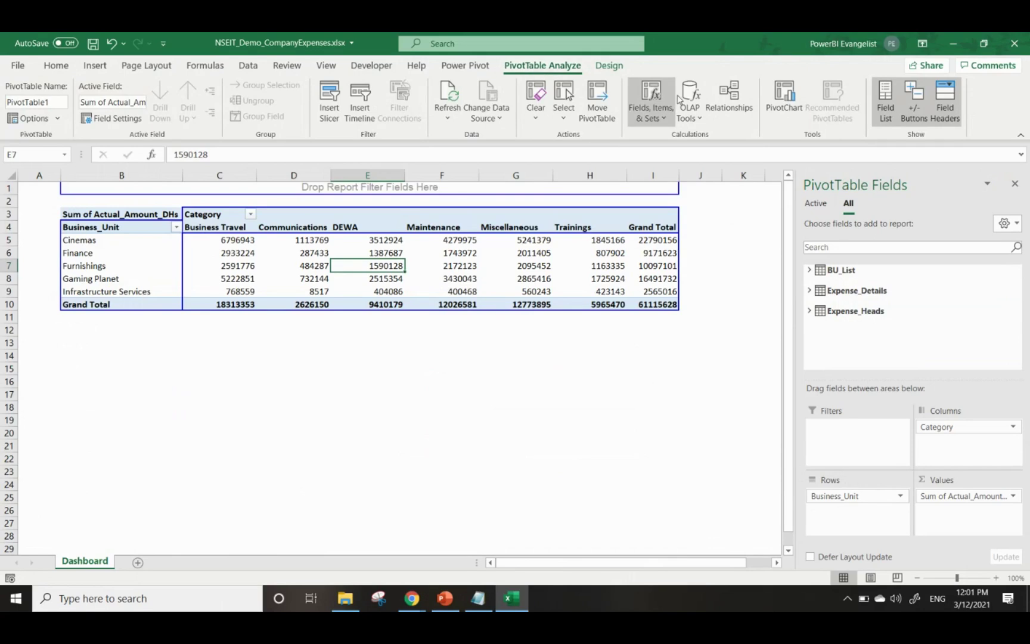
{"action": "left_click", "coordinate": [785, 101]}
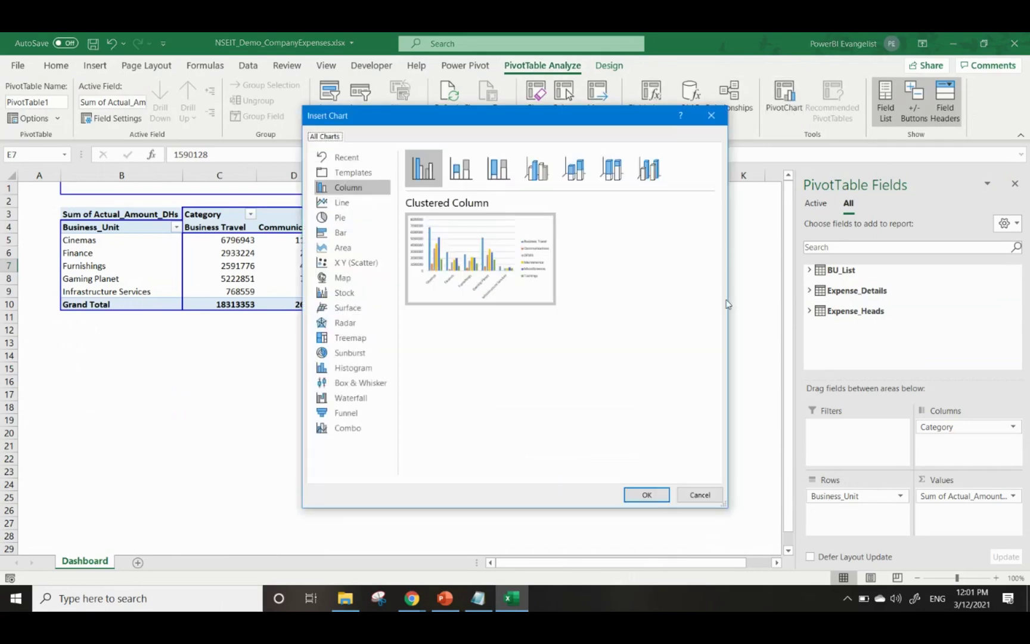
{"action": "left_click", "coordinate": [649, 499]}
Cover the pivot table with the new chart, widened to about 10.73 inches, and save the workbook
{"action": "left_click_drag", "start_coordinate": [465, 279], "coordinate": [260, 202]}
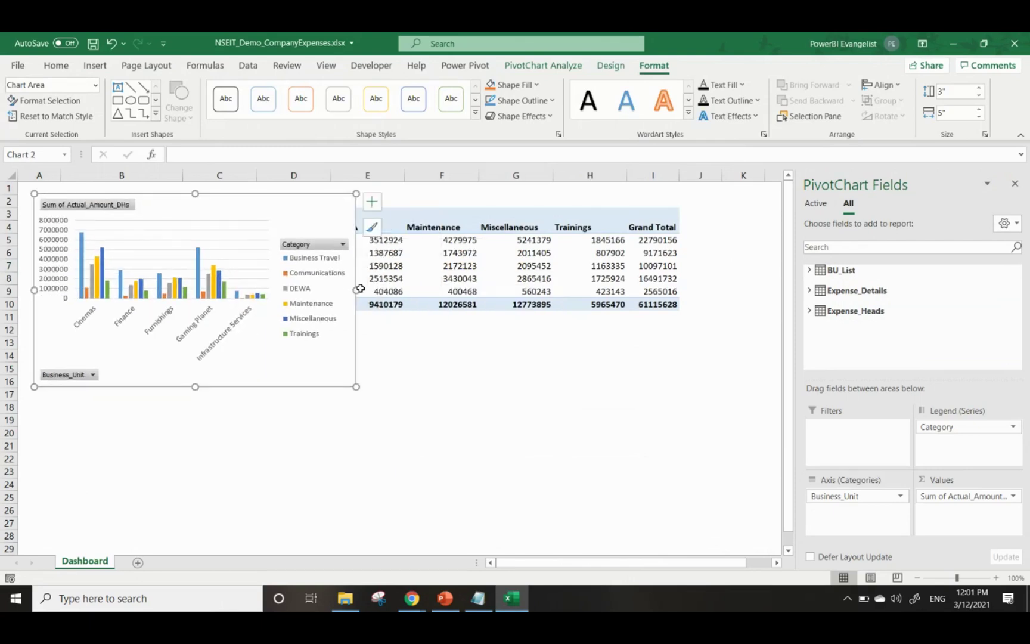
{"action": "left_click_drag", "start_coordinate": [356, 290], "coordinate": [725, 287]}
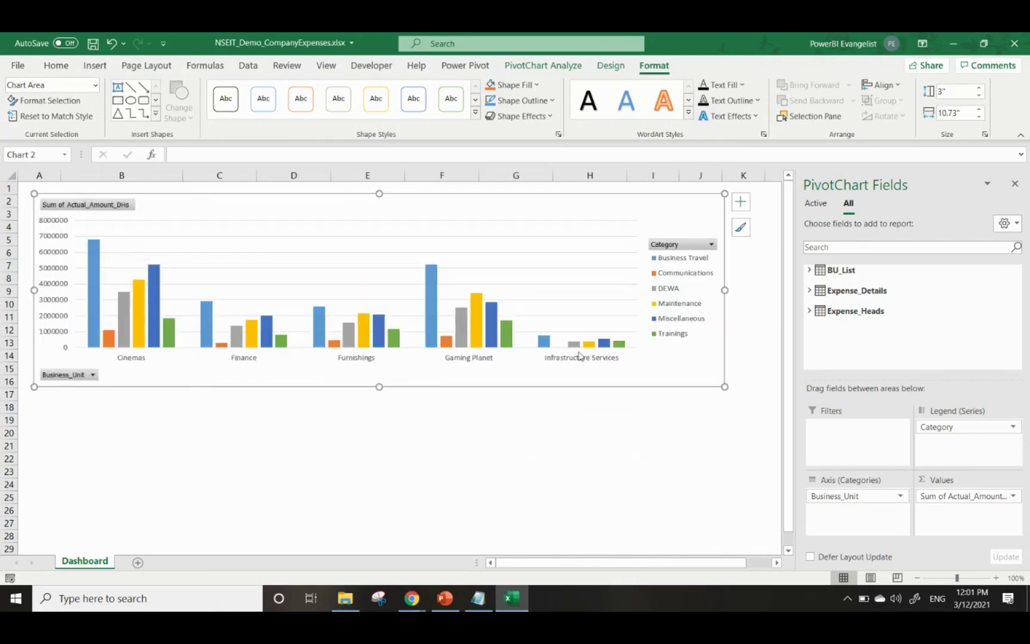
{"action": "left_click", "coordinate": [491, 430]}
{"action": "key", "text": "ctrl+s"}
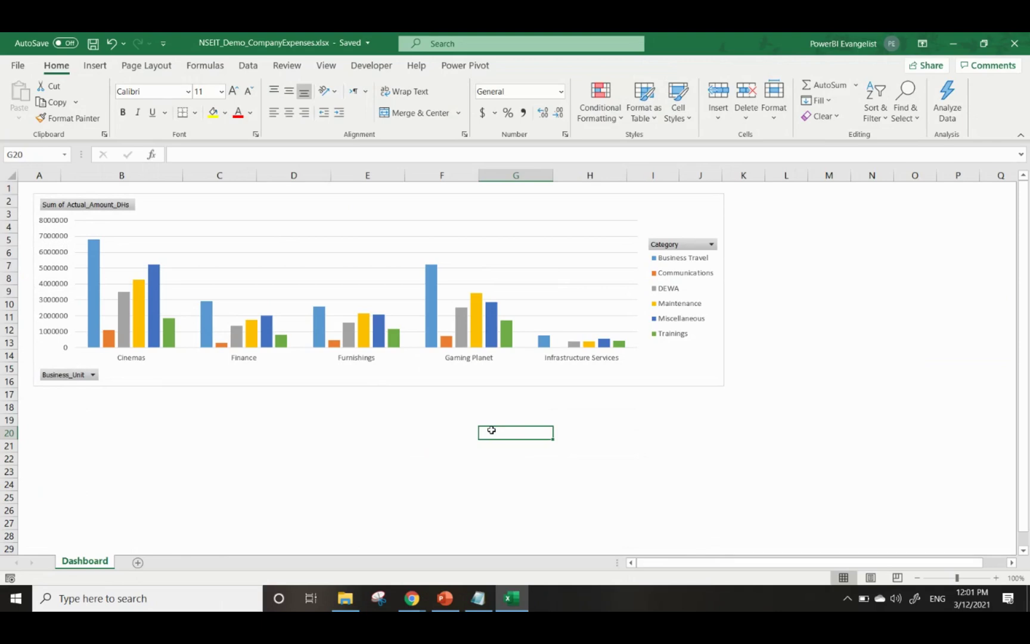
Switch to the Zoho Meeting webinar in Chrome and show the attendee list
{"action": "left_click", "coordinate": [414, 604]}
{"action": "left_click", "coordinate": [434, 561]}
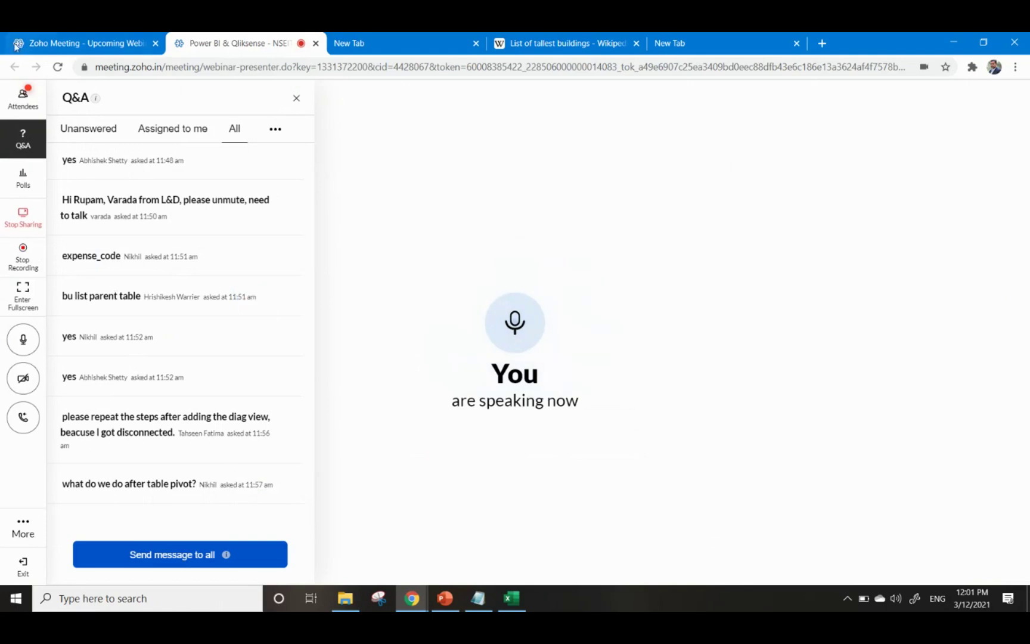
{"action": "left_click", "coordinate": [23, 97]}
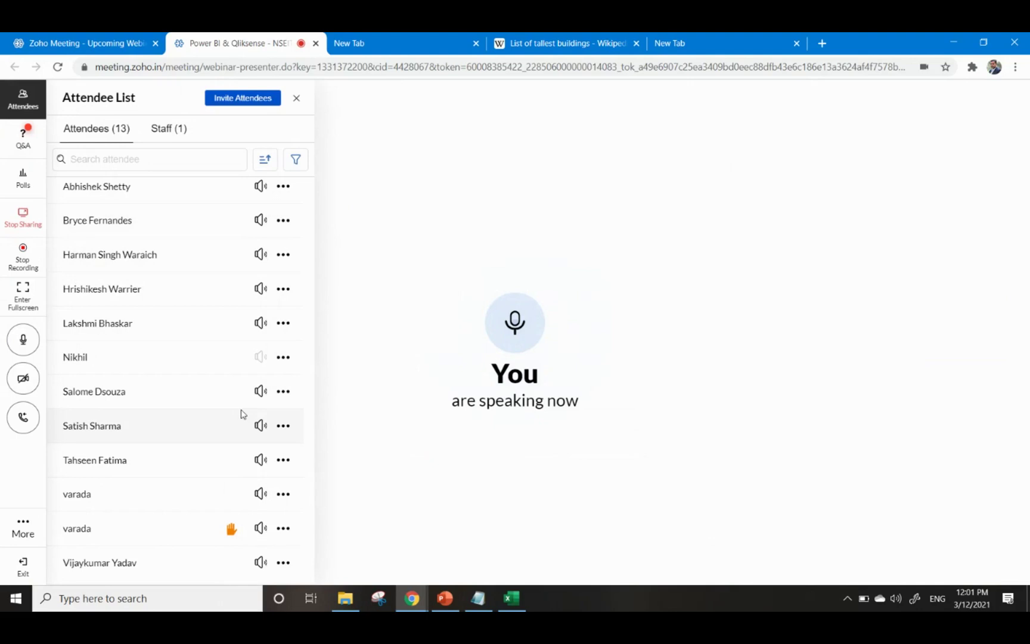
Allow the first four attendees in the list to talk
{"action": "left_click", "coordinate": [283, 528]}
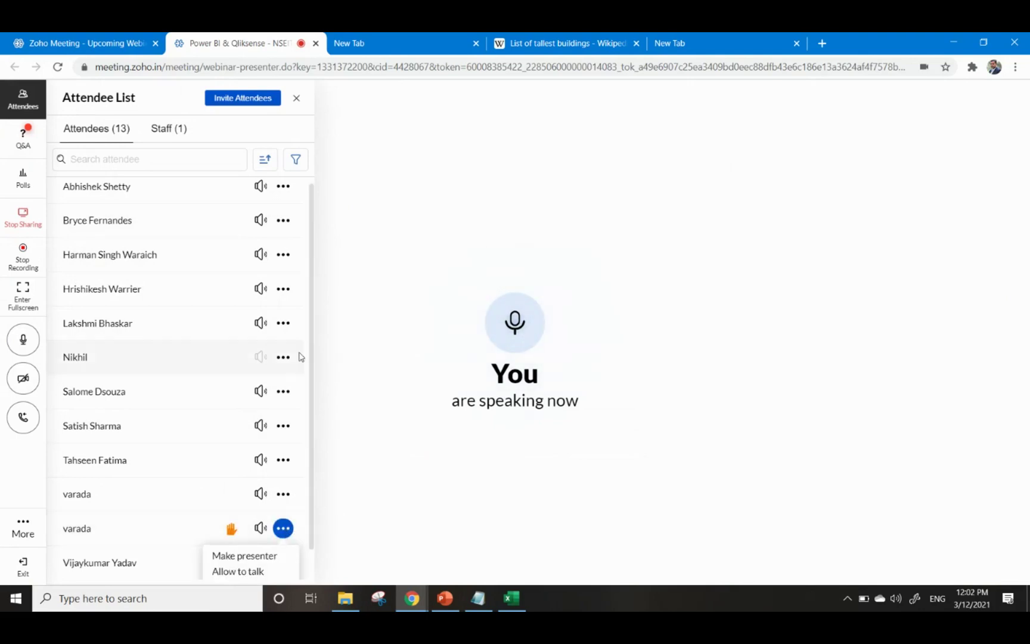
{"action": "left_click", "coordinate": [279, 190]}
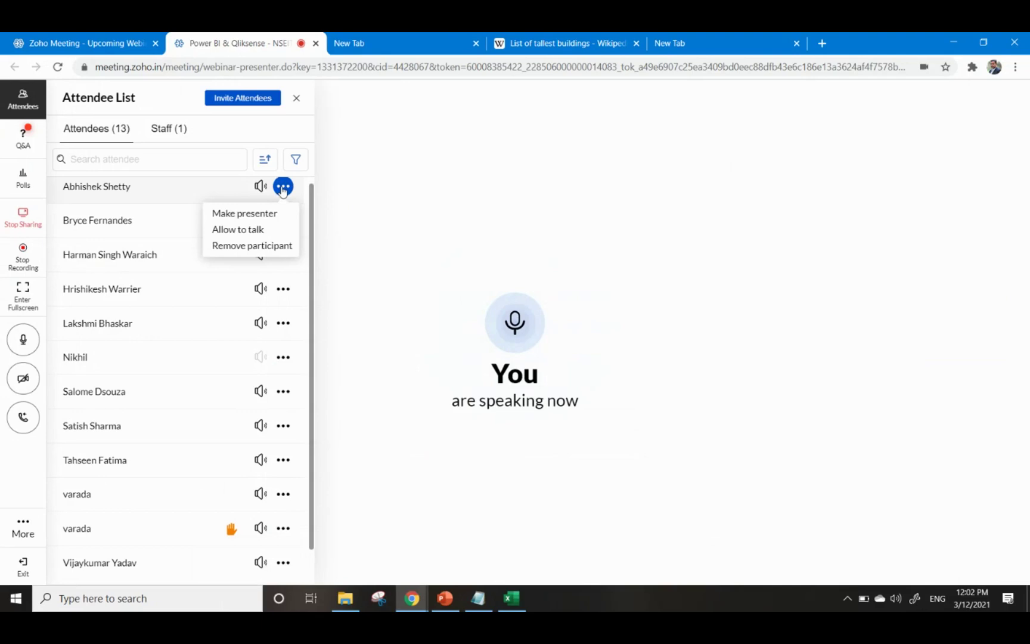
{"action": "left_click", "coordinate": [238, 229]}
{"action": "left_click", "coordinate": [282, 226]}
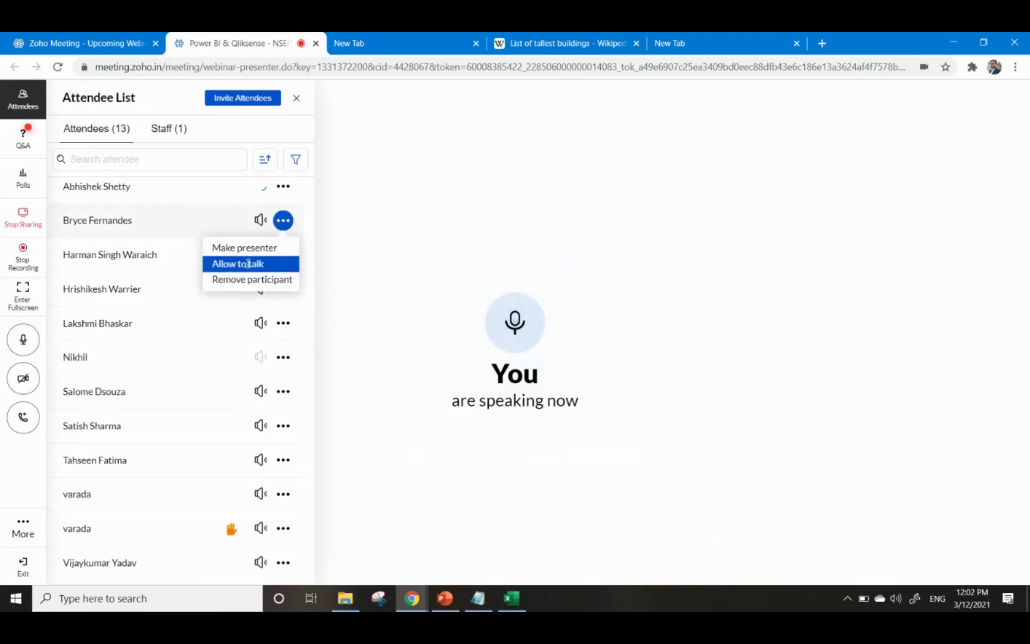
{"action": "left_click", "coordinate": [238, 264]}
{"action": "left_click", "coordinate": [285, 261]}
{"action": "left_click", "coordinate": [245, 297]}
{"action": "left_click", "coordinate": [283, 289]}
{"action": "left_click", "coordinate": [261, 330]}
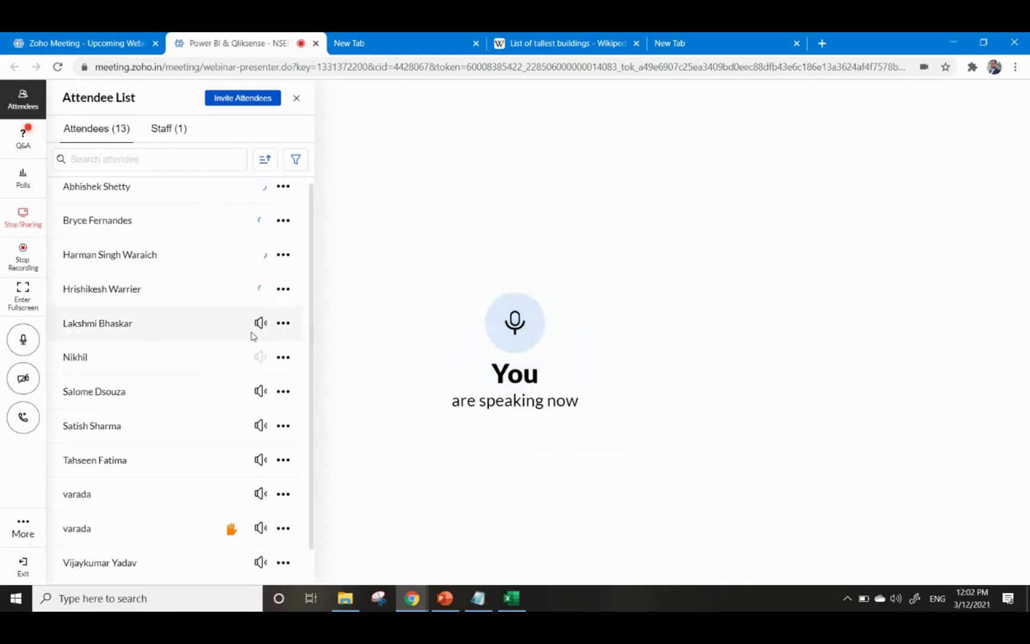
Allow the fifth through eighth attendees in the list to talk
{"action": "left_click", "coordinate": [283, 323]}
{"action": "left_click", "coordinate": [243, 369]}
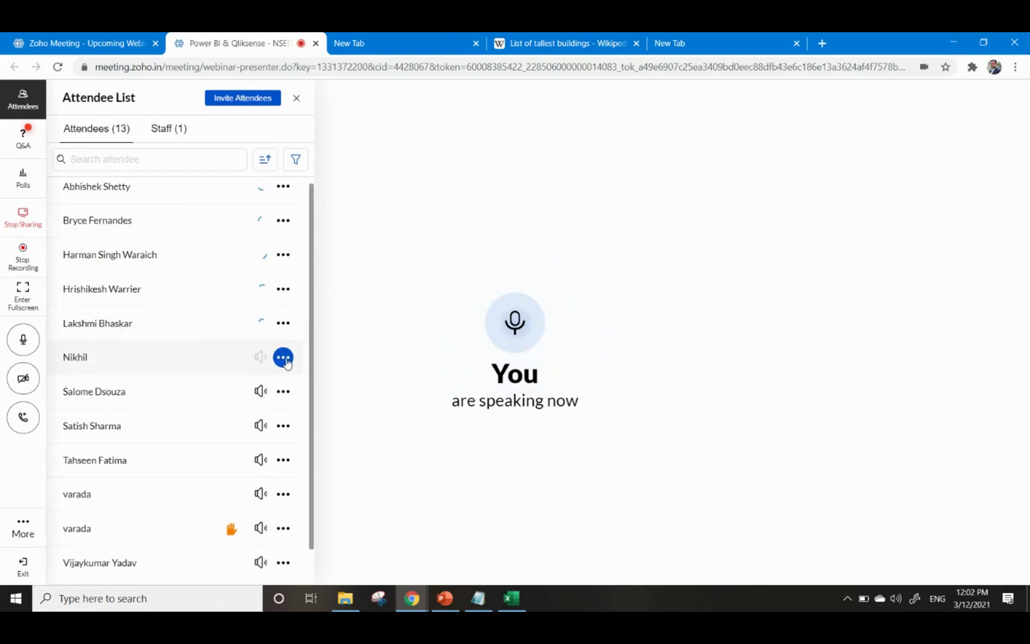
{"action": "left_click", "coordinate": [283, 357]}
{"action": "left_click", "coordinate": [244, 396]}
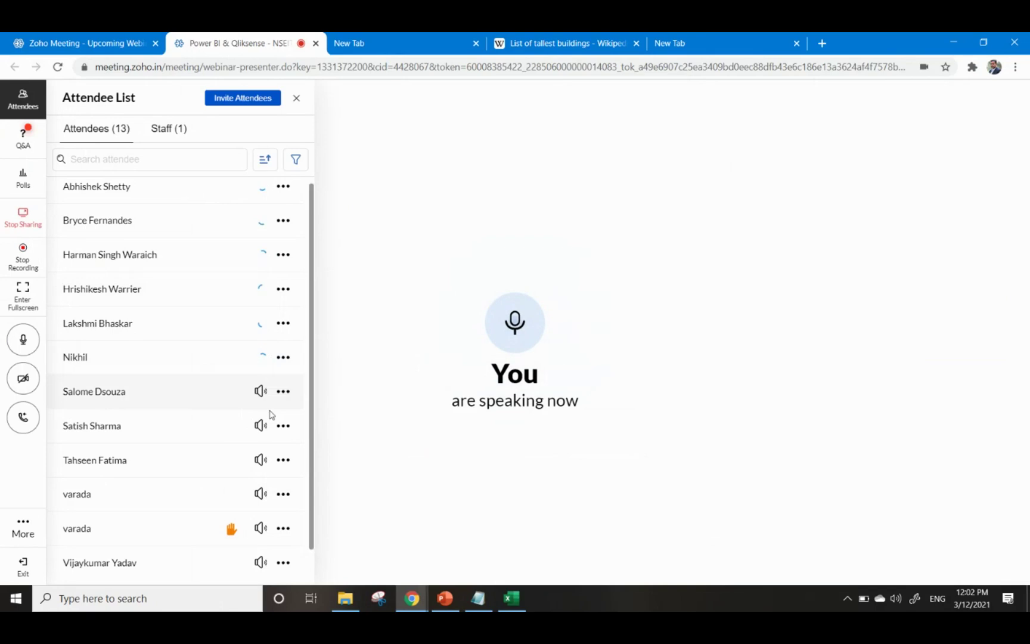
{"action": "left_click", "coordinate": [283, 391]}
{"action": "left_click", "coordinate": [246, 437]}
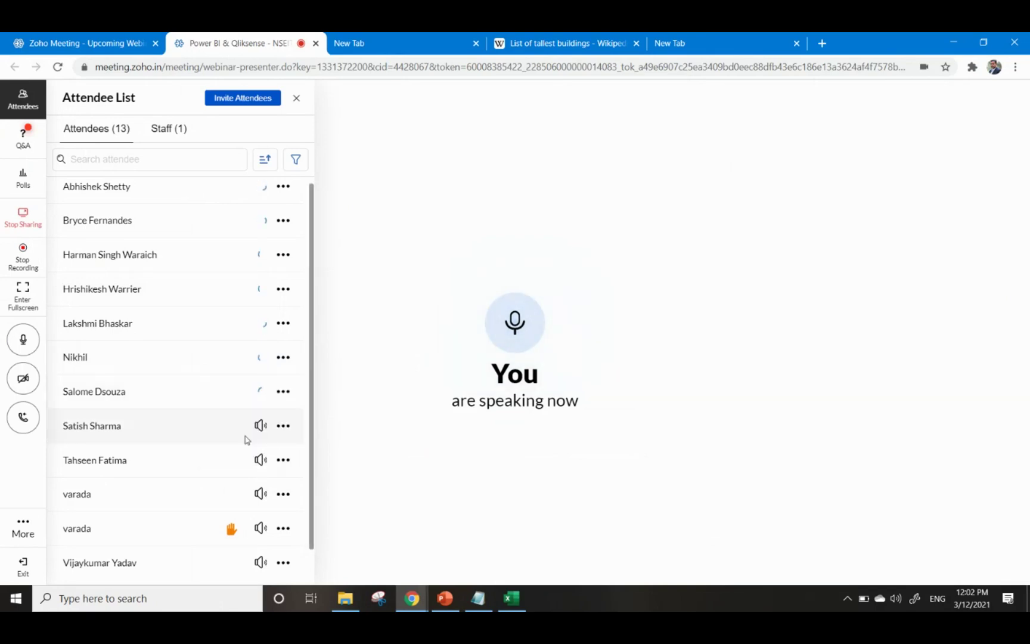
{"action": "left_click", "coordinate": [284, 425]}
{"action": "left_click", "coordinate": [234, 469]}
{"action": "left_click", "coordinate": [283, 460]}
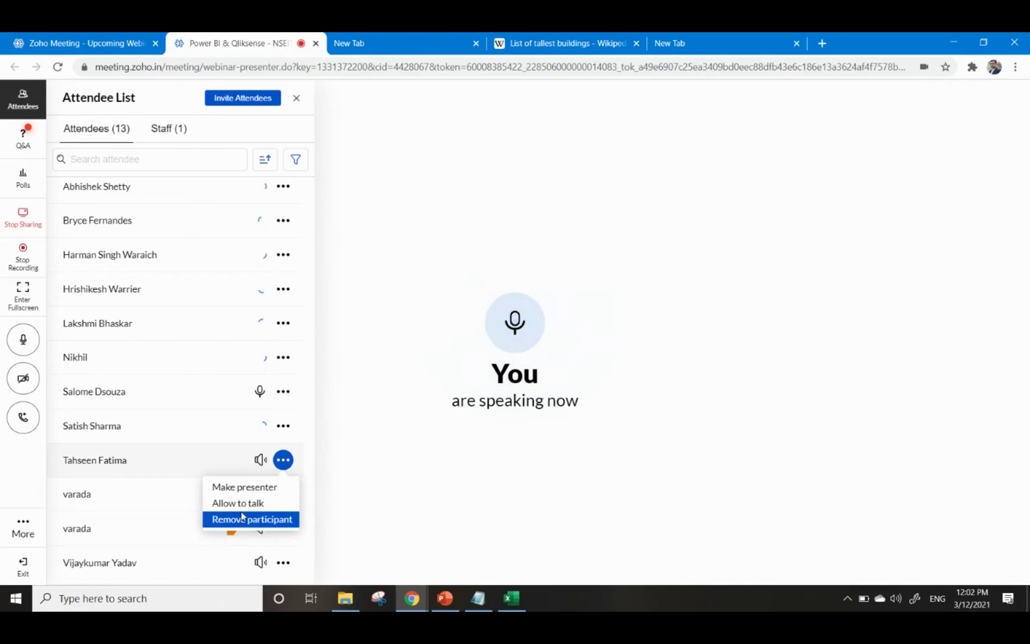
{"action": "left_click", "coordinate": [241, 518]}
{"action": "left_click", "coordinate": [419, 361]}
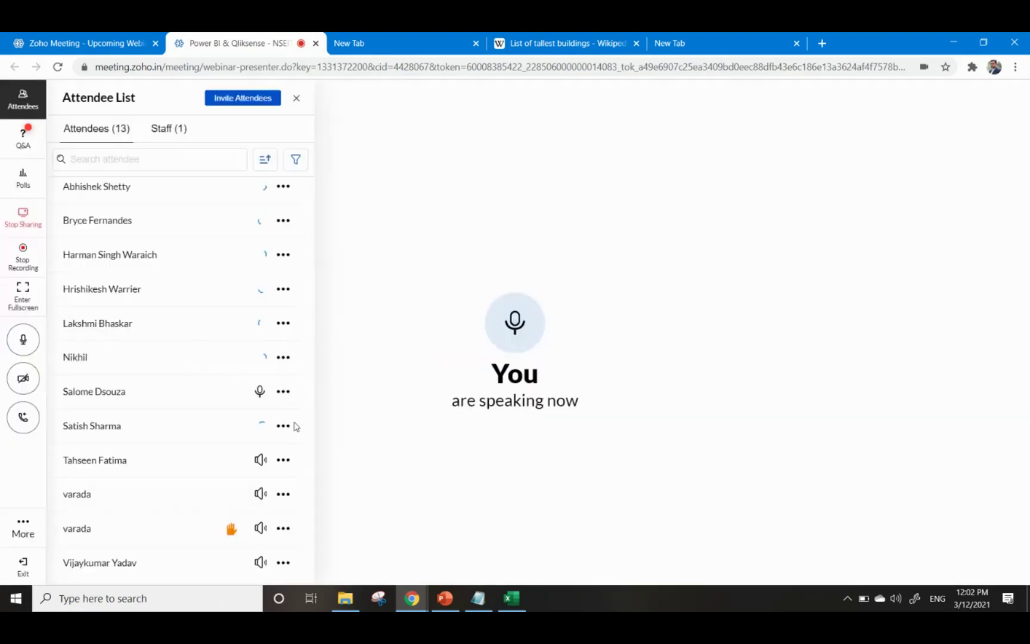
{"action": "left_click", "coordinate": [287, 427]}
{"action": "left_click", "coordinate": [287, 427]}
Allow the ninth, tenth and eleventh attendees to talk, including the one with a raised hand
{"action": "left_click", "coordinate": [284, 460]}
{"action": "left_click", "coordinate": [257, 503]}
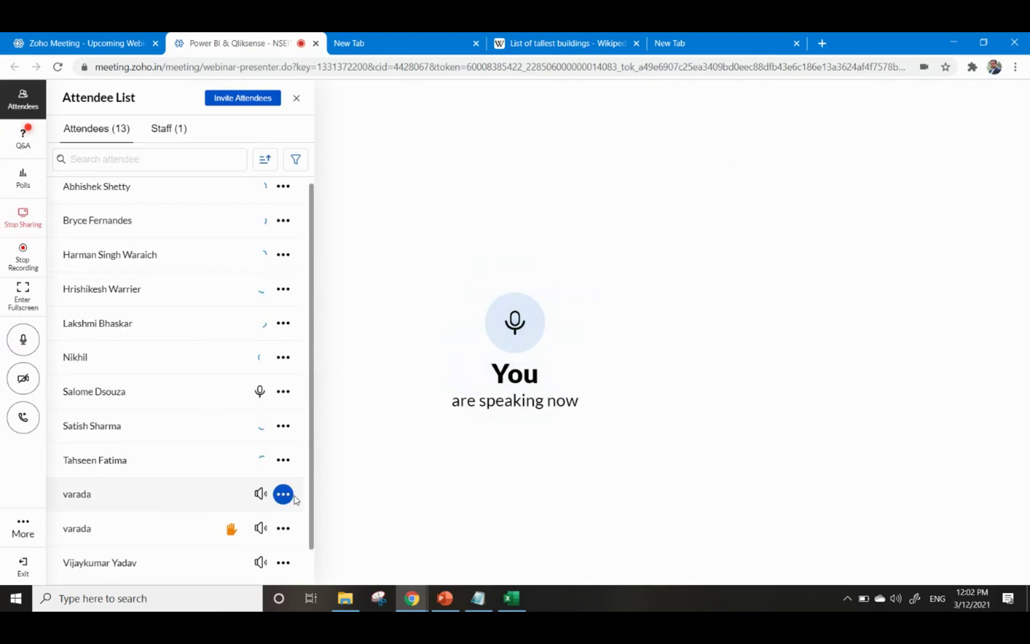
{"action": "left_click", "coordinate": [283, 493]}
{"action": "left_click", "coordinate": [237, 539]}
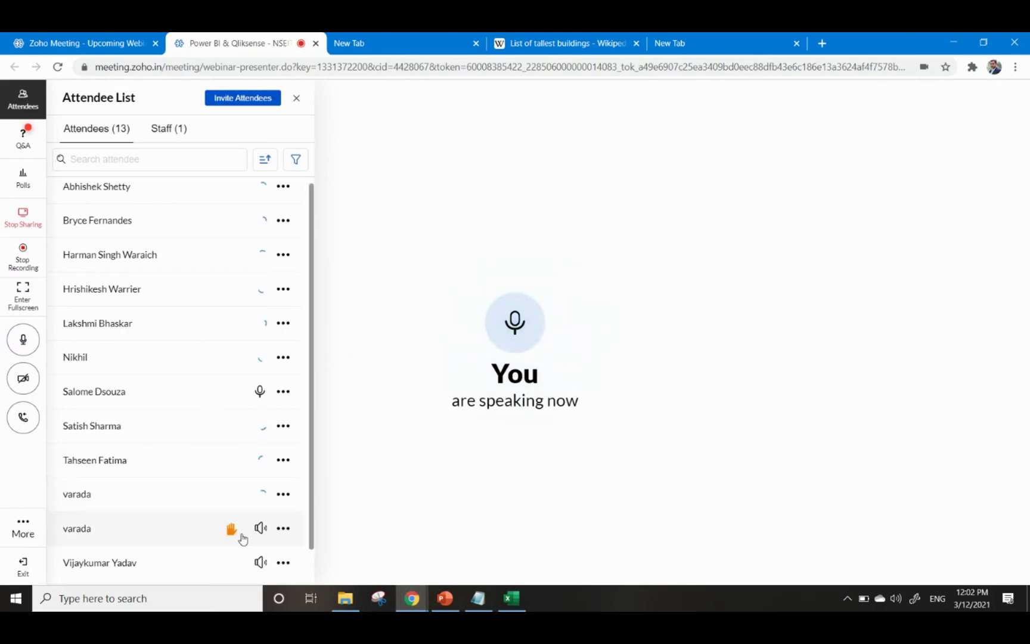
{"action": "left_click", "coordinate": [283, 528]}
{"action": "left_click", "coordinate": [251, 572]}
Allow the last two attendees in the list to talk
{"action": "scroll", "coordinate": [272, 482], "scroll_direction": "down", "scroll_amount": 2}
{"action": "left_click", "coordinate": [284, 528]}
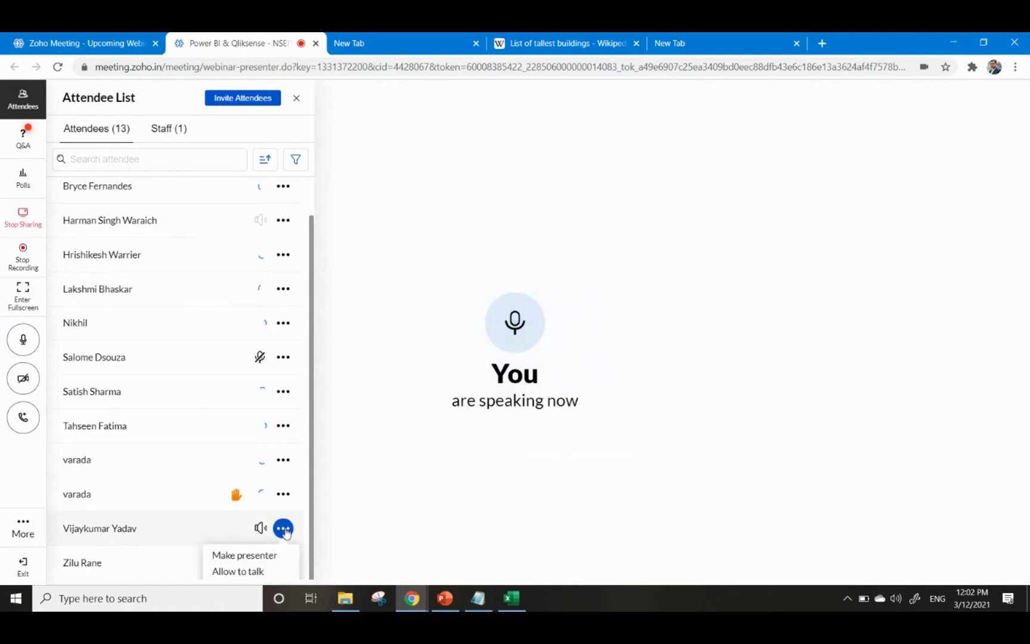
{"action": "left_click", "coordinate": [244, 571]}
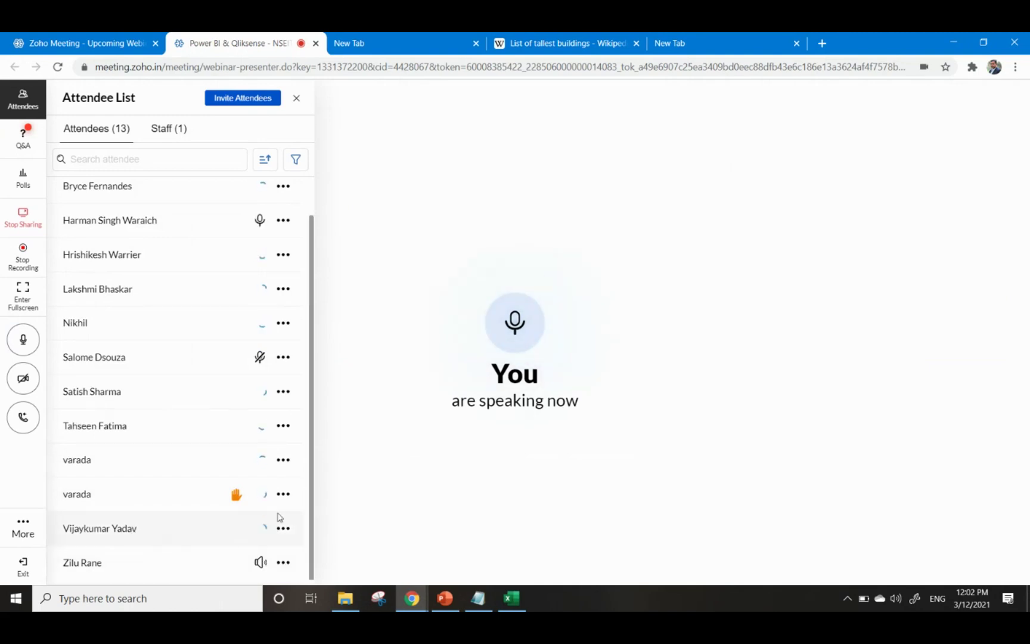
{"action": "left_click", "coordinate": [284, 563]}
{"action": "scroll", "coordinate": [300, 558], "scroll_direction": "up", "scroll_amount": 1}
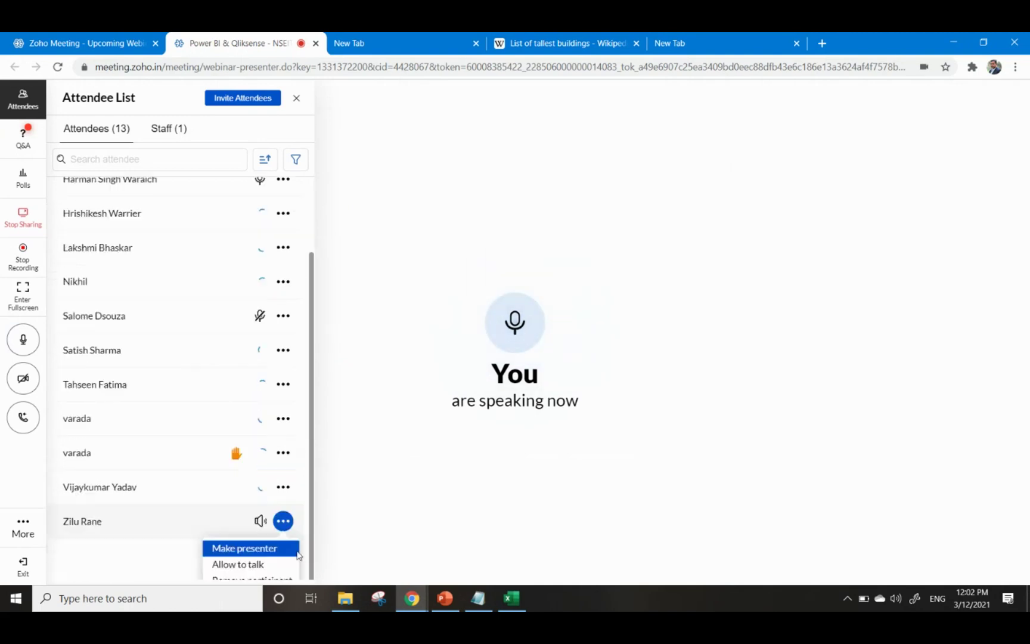
{"action": "left_click", "coordinate": [238, 557]}
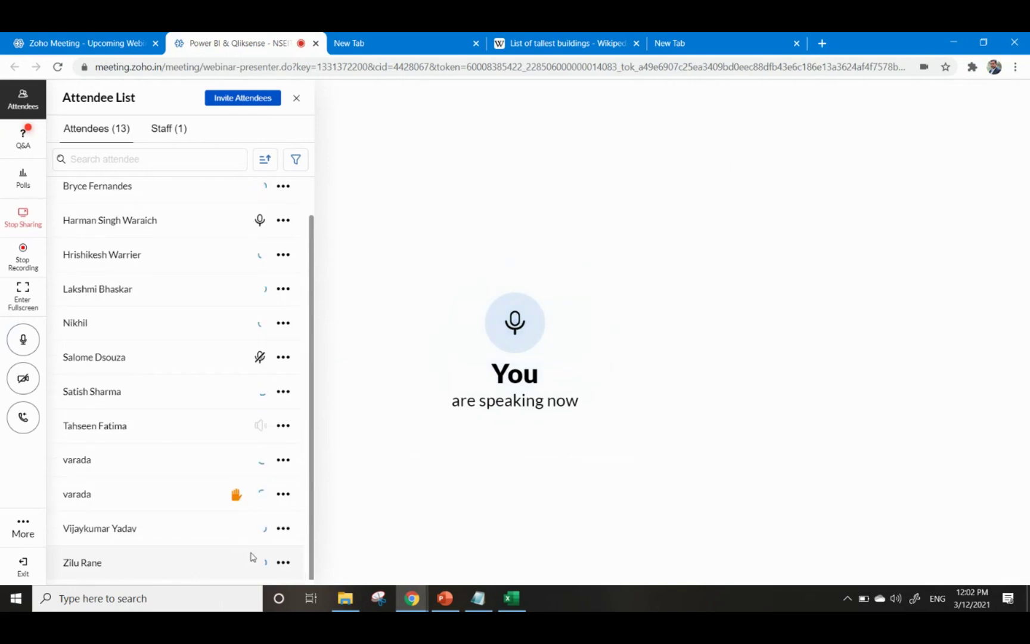
Grant talk permission again to the second attendee in the list
{"action": "scroll", "coordinate": [248, 375], "scroll_direction": "up", "scroll_amount": 1}
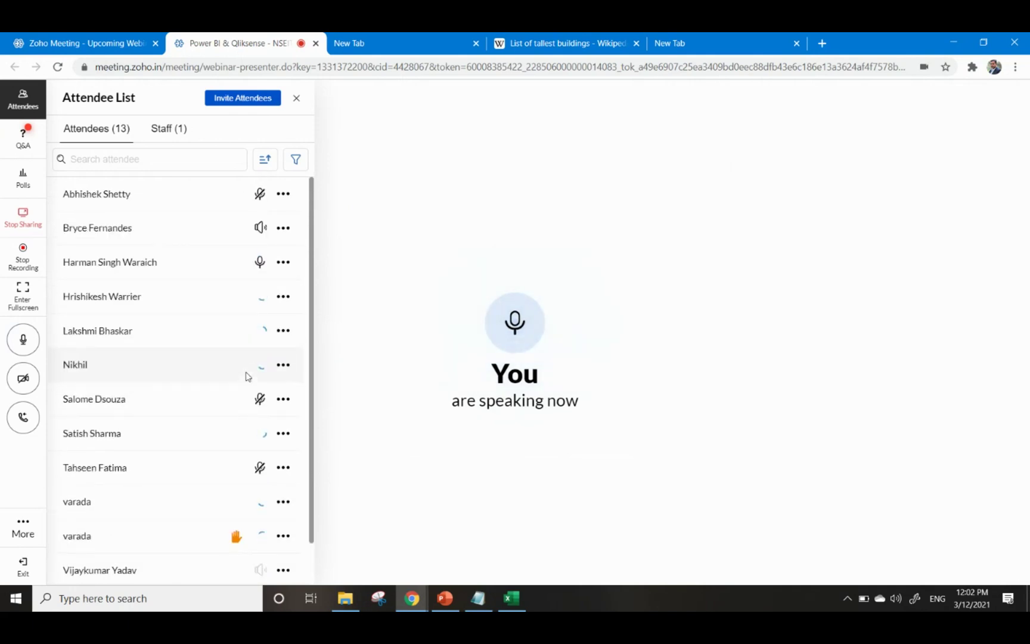
{"action": "left_click", "coordinate": [284, 228]}
{"action": "left_click", "coordinate": [274, 271]}
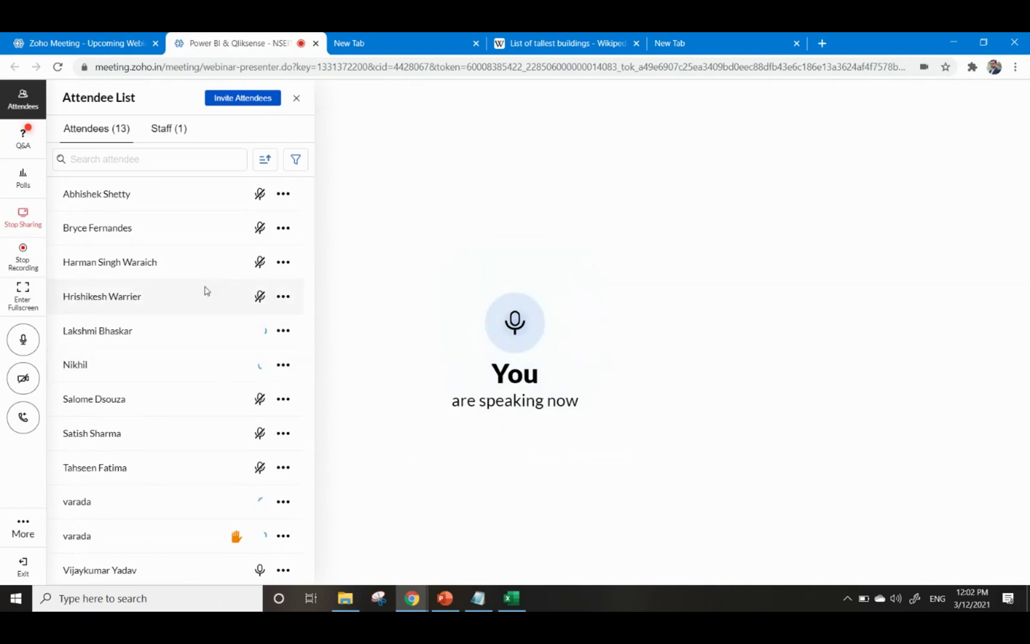
Switch between the Excel dashboard and the Zoho Meeting attendee list to check the pivot chart and the attendees' audio status
{"action": "left_click", "coordinate": [503, 596]}
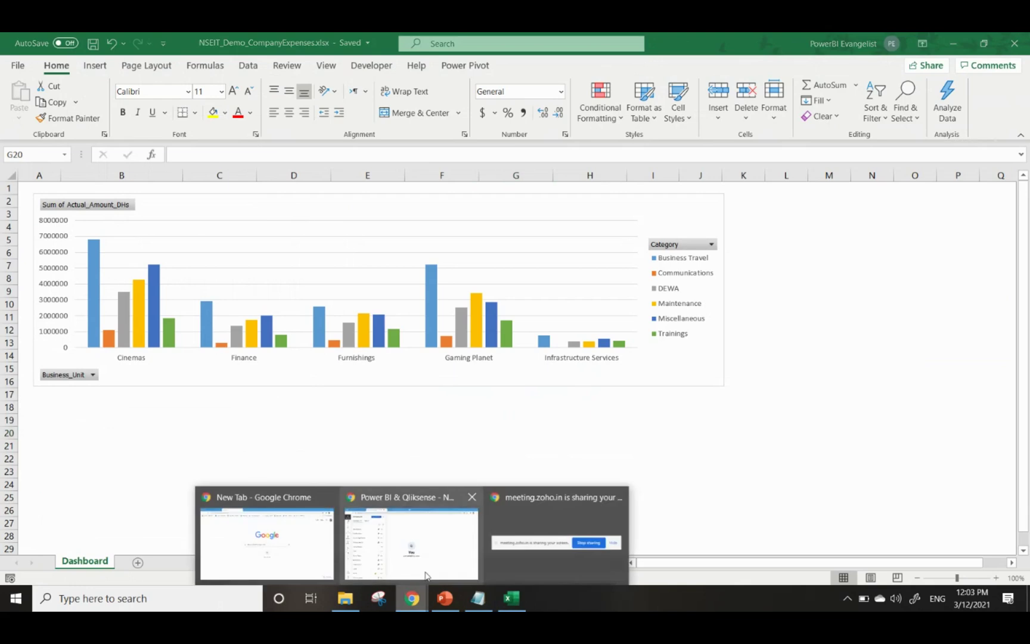
{"action": "left_click", "coordinate": [414, 545]}
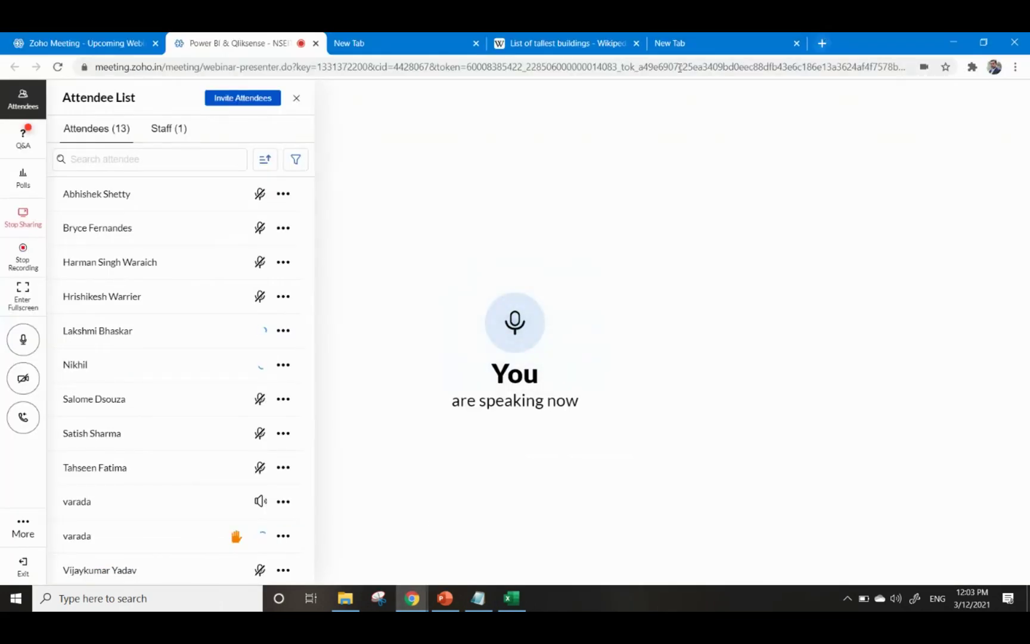
{"action": "left_click", "coordinate": [512, 602]}
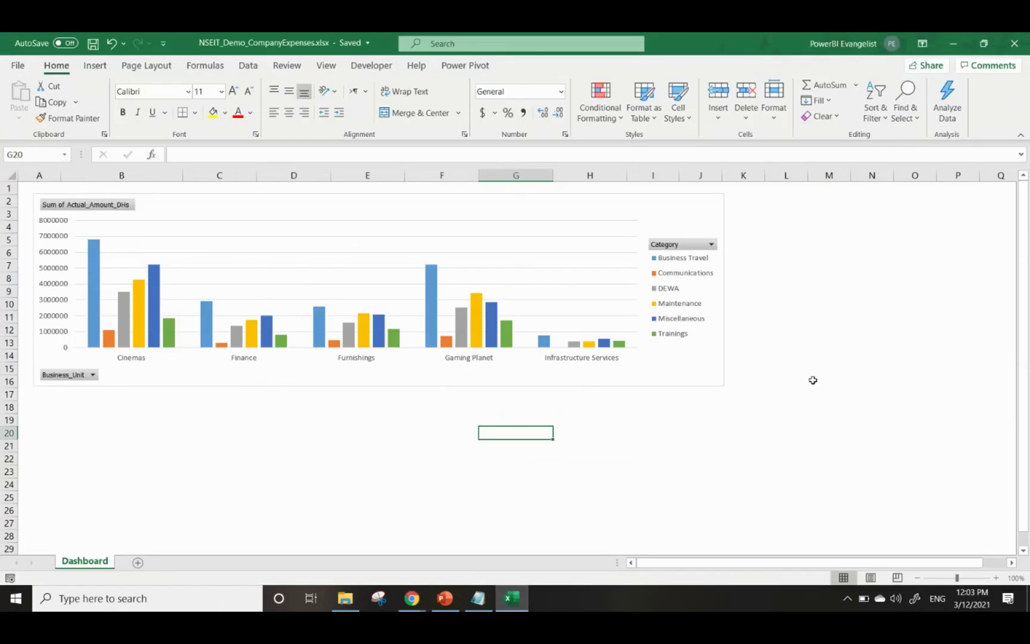
{"action": "left_click", "coordinate": [669, 223]}
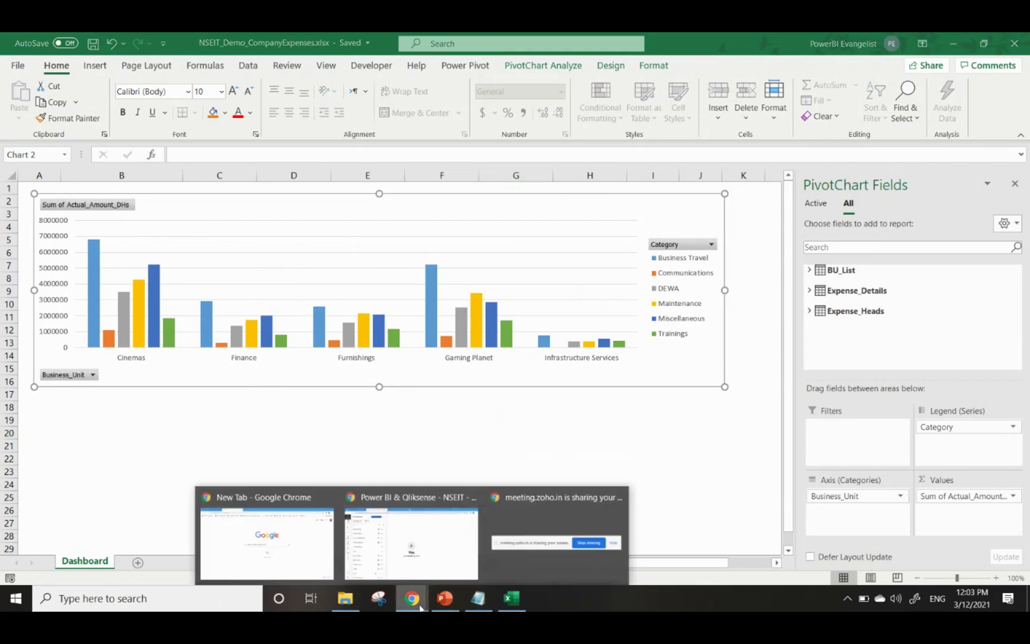
{"action": "left_click", "coordinate": [430, 551]}
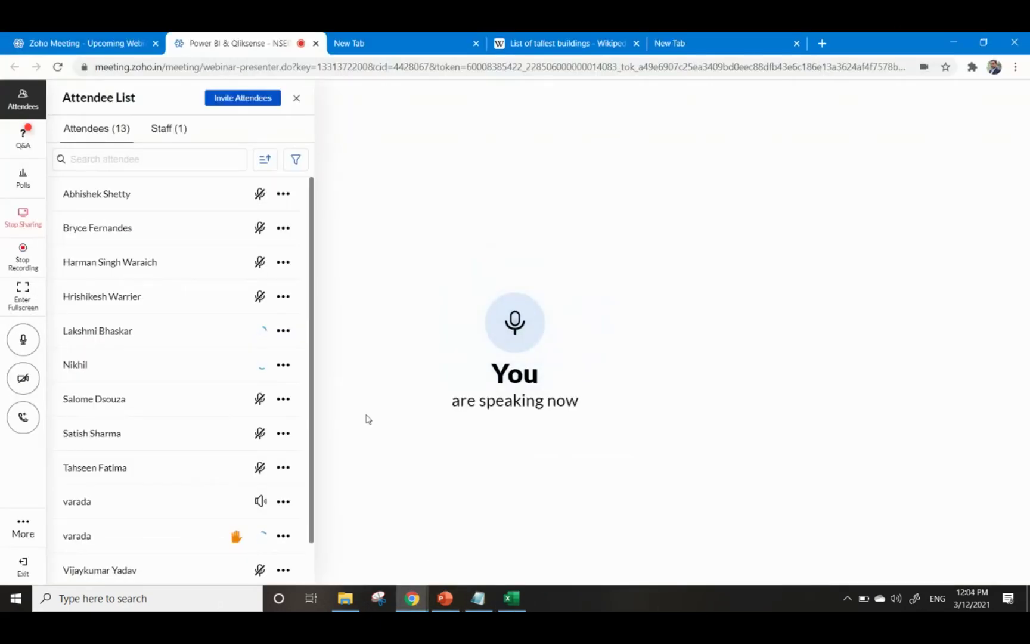
Review the latest webinar Q&A messages and return to the attendee list
{"action": "left_click", "coordinate": [17, 140]}
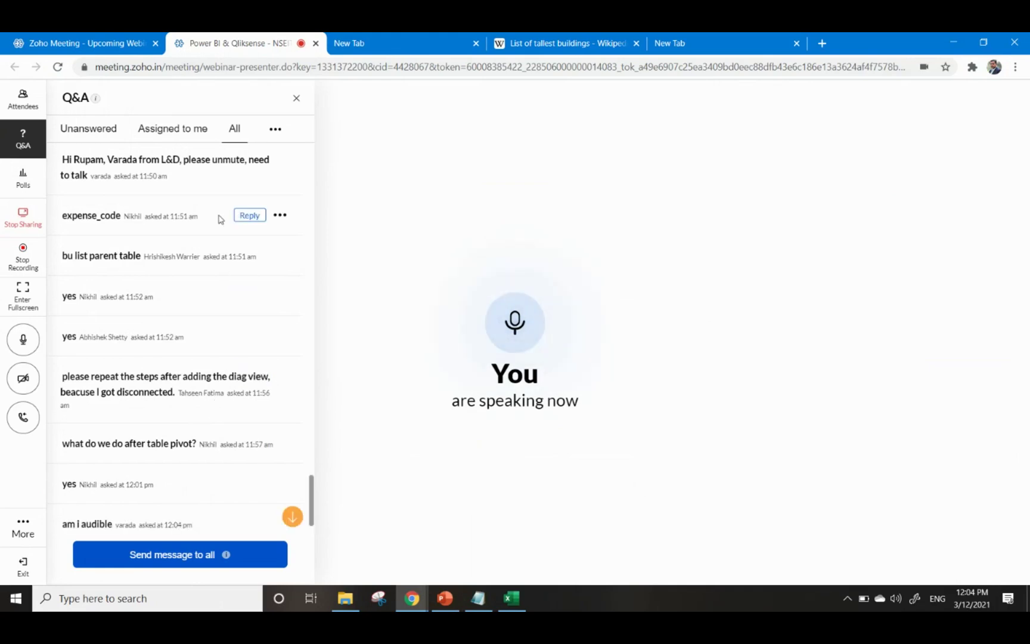
{"action": "scroll", "coordinate": [270, 417], "scroll_direction": "down", "scroll_amount": 1}
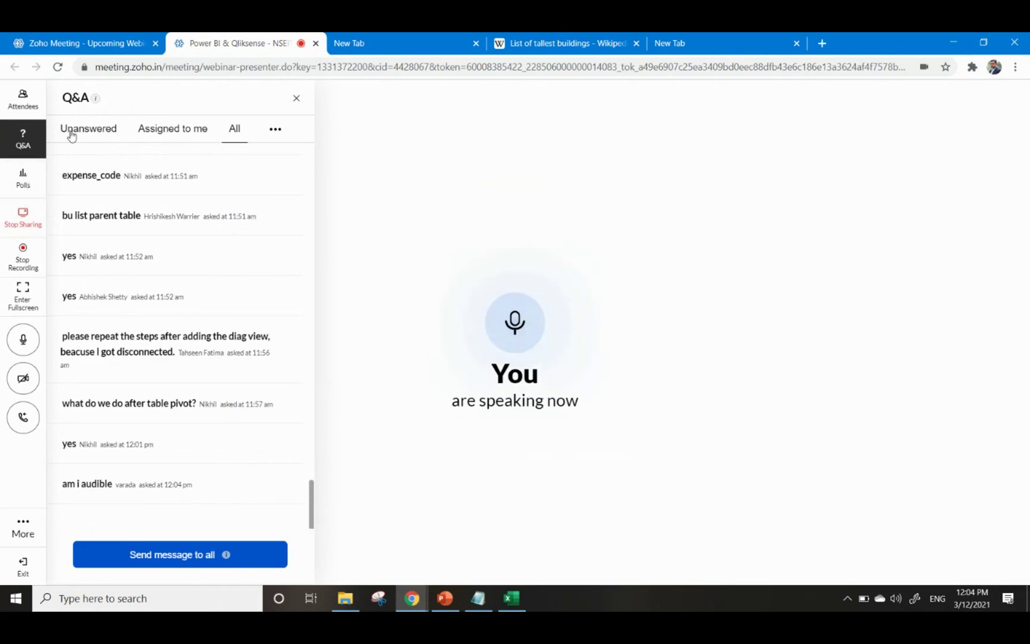
{"action": "left_click", "coordinate": [23, 100]}
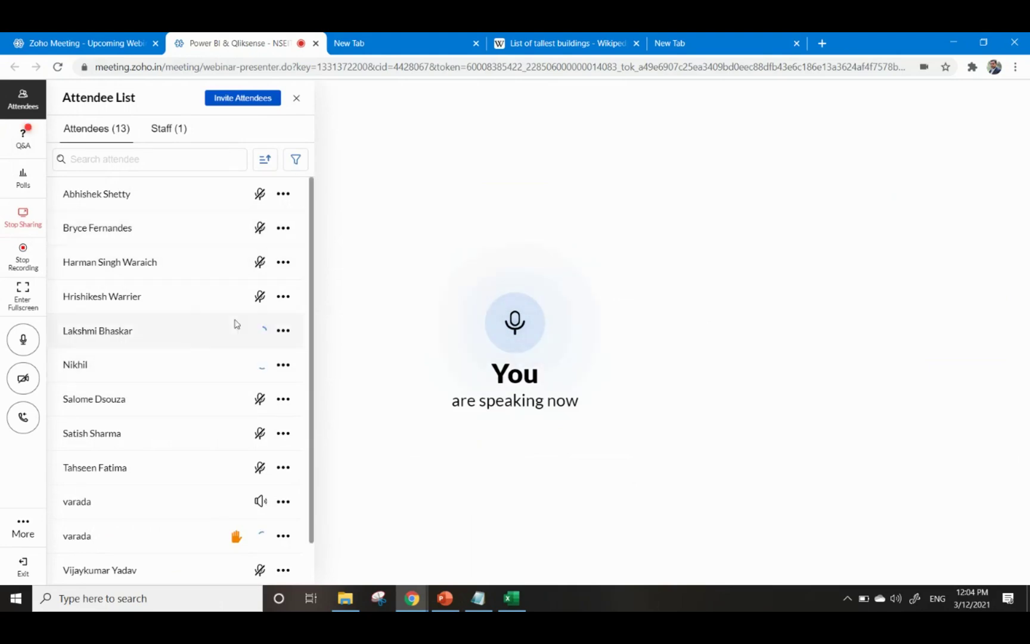
Allow the fourth attendee from the end of the list to talk
{"action": "scroll", "coordinate": [218, 490], "scroll_direction": "down", "scroll_amount": 1}
{"action": "scroll", "coordinate": [217, 490], "scroll_direction": "down", "scroll_amount": 1}
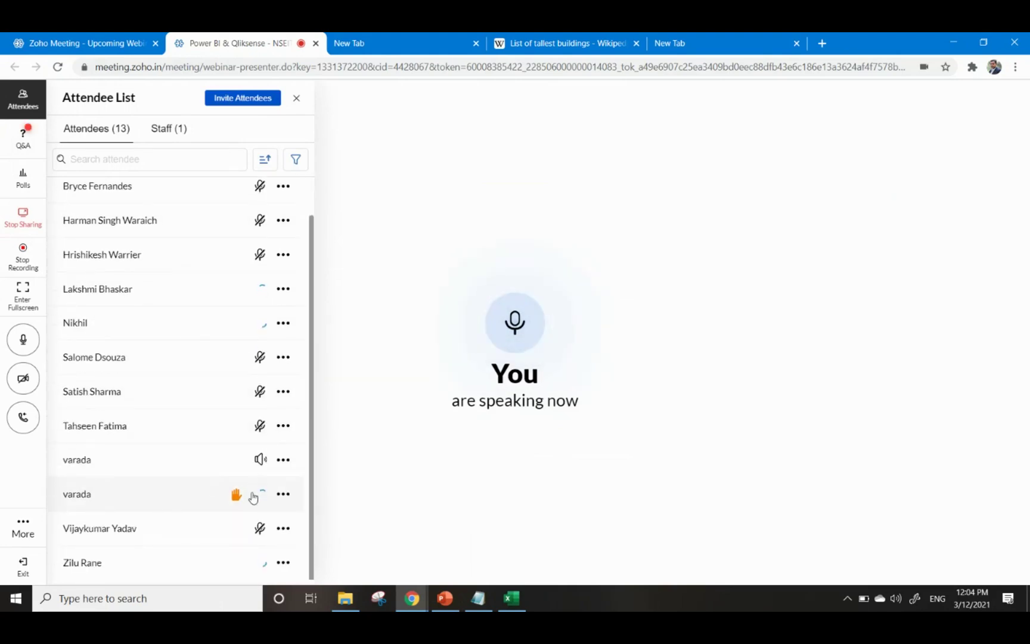
{"action": "left_click", "coordinate": [282, 460]}
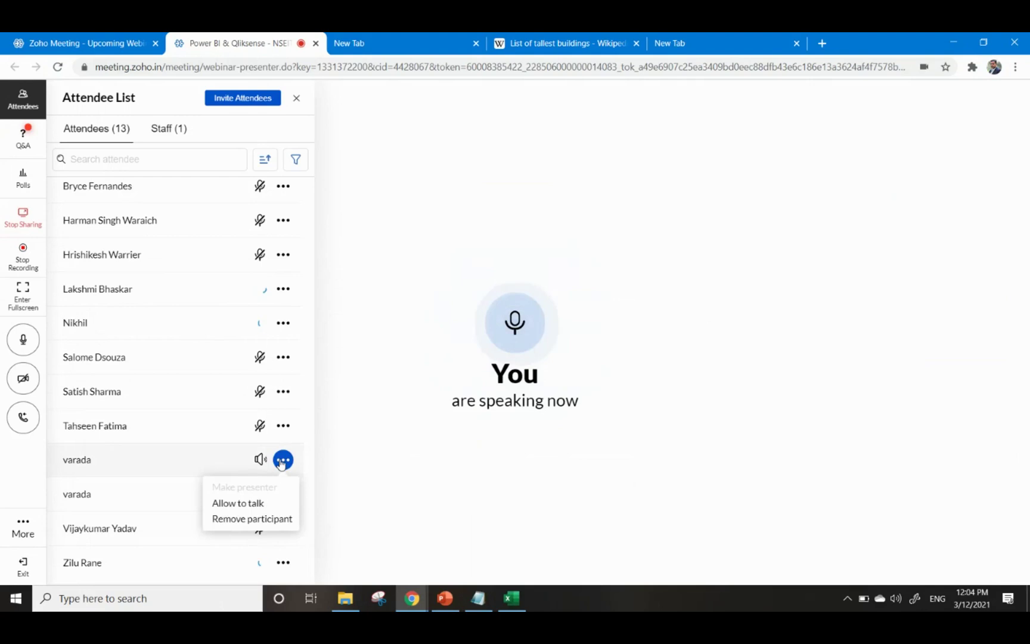
{"action": "left_click", "coordinate": [236, 502]}
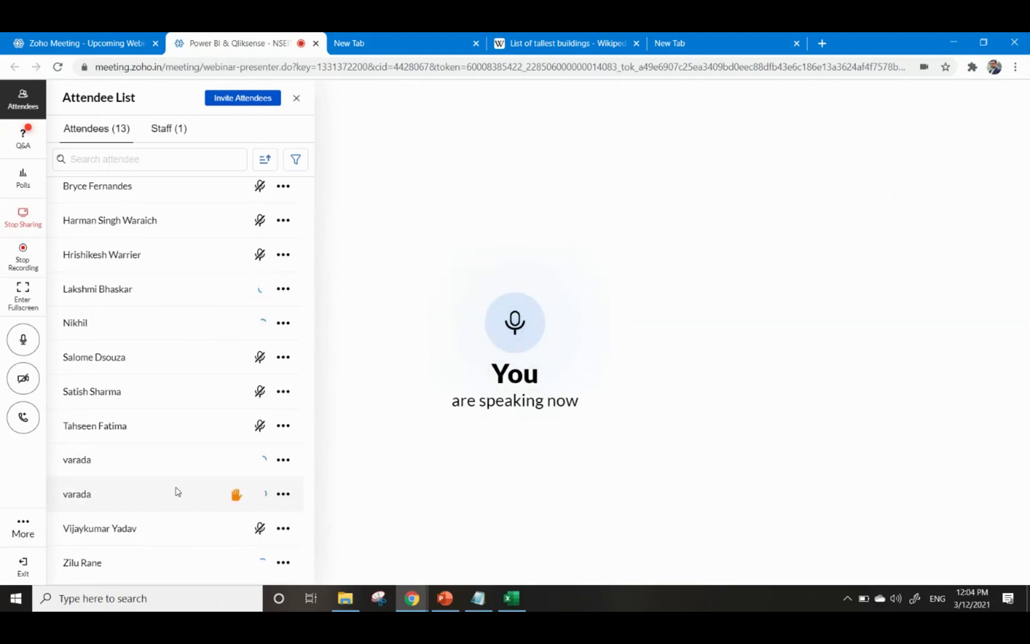
{"action": "scroll", "coordinate": [181, 491], "scroll_direction": "up", "scroll_amount": 1}
{"action": "scroll", "coordinate": [182, 492], "scroll_direction": "down", "scroll_amount": 1}
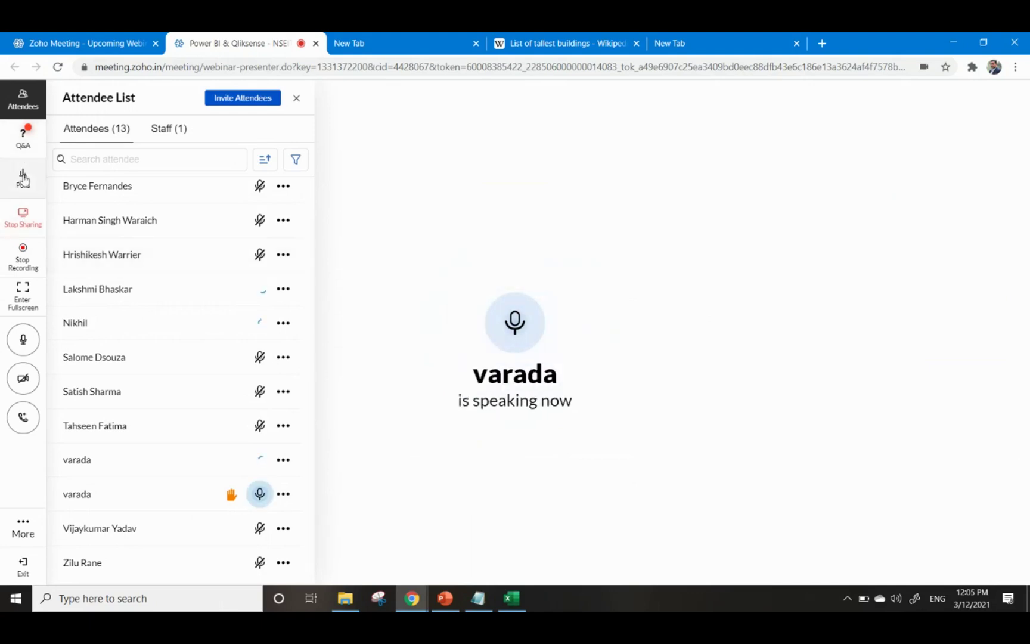
Check the latest webinar Q&A messages and switch back to the Excel dashboard
{"action": "left_click", "coordinate": [22, 139]}
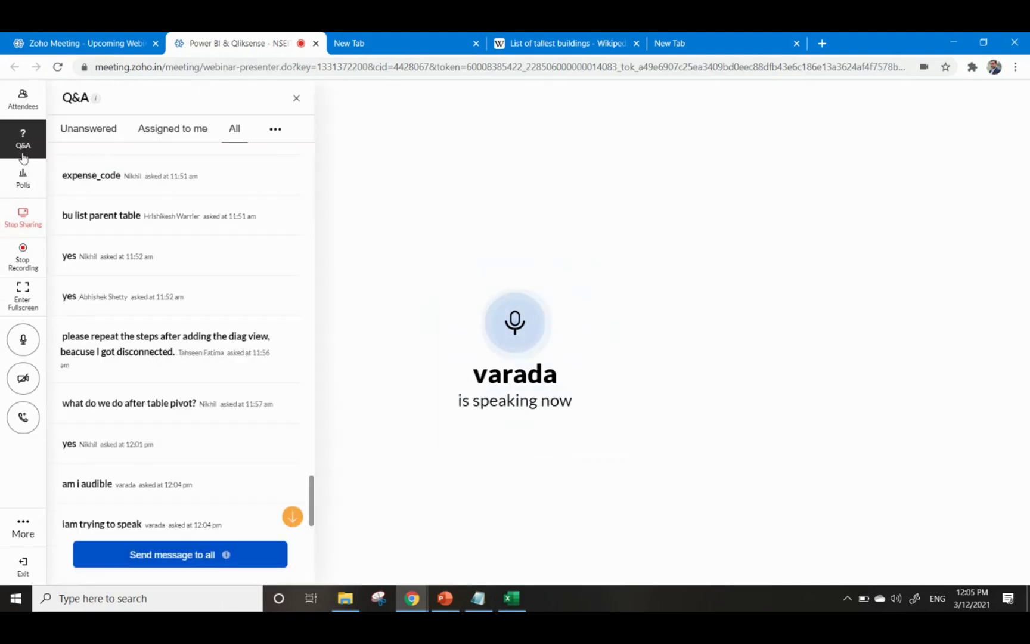
{"action": "left_click", "coordinate": [671, 43]}
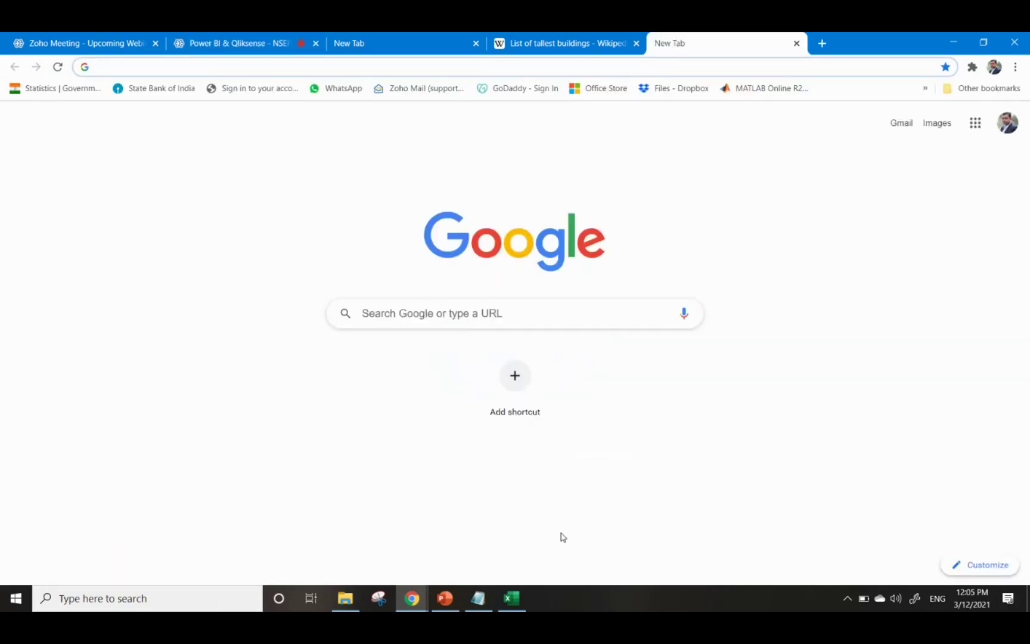
{"action": "left_click", "coordinate": [512, 598]}
{"action": "left_click", "coordinate": [577, 421]}
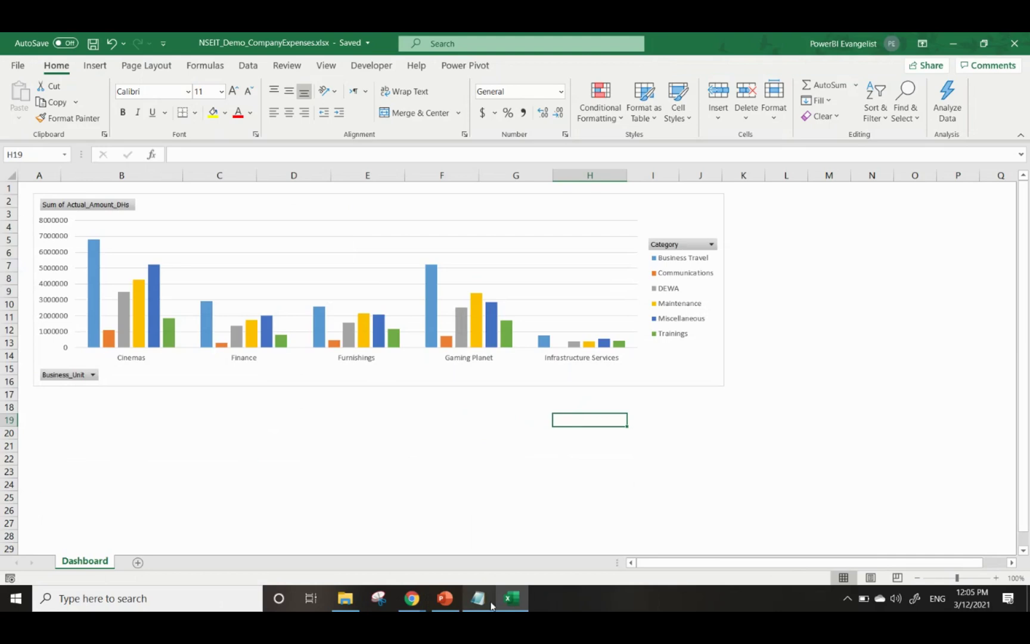
{"action": "left_click", "coordinate": [385, 465]}
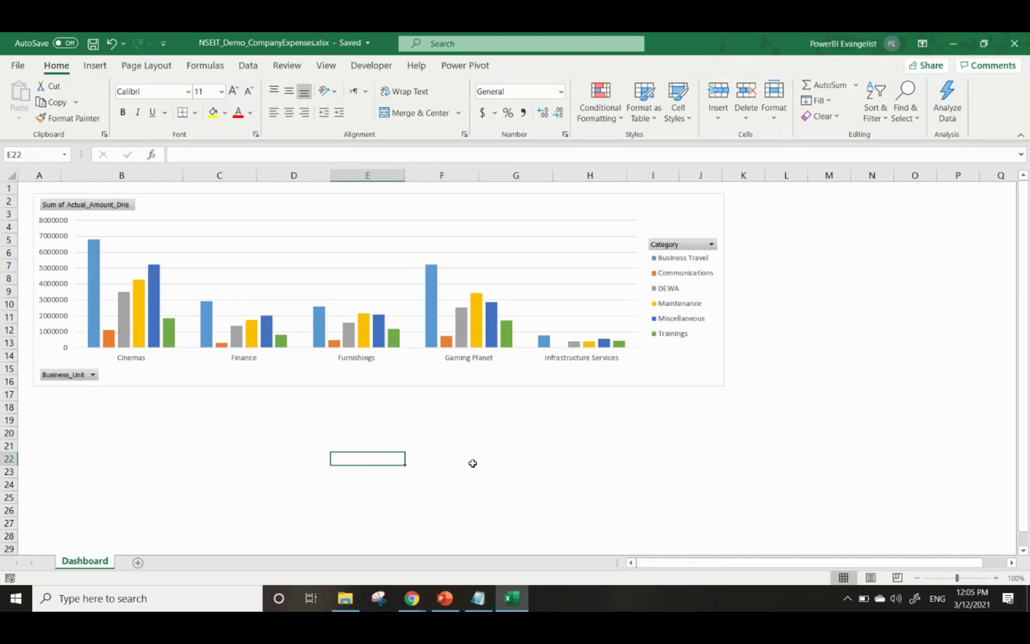
{"action": "type", "text": "365"}
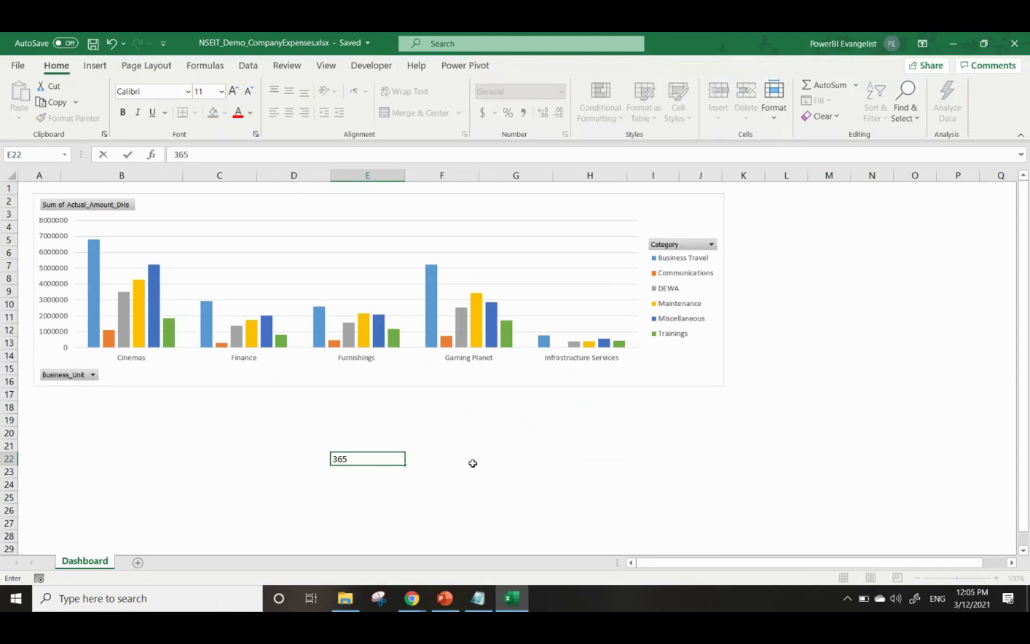
{"action": "key", "text": "Return"}
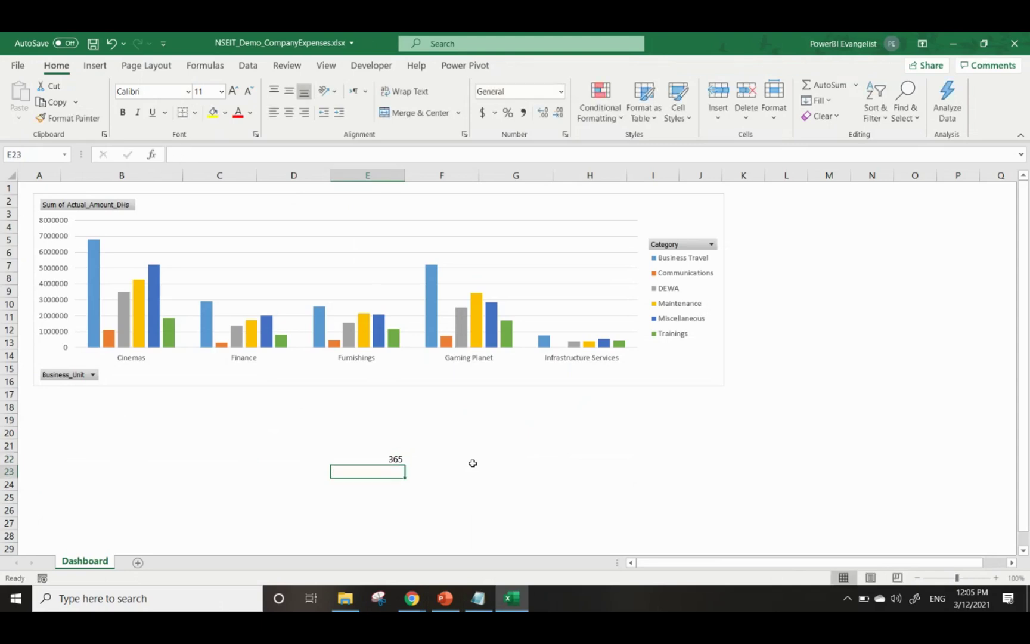
{"action": "key", "text": "Up"}
{"action": "key", "text": "Delete"}
{"action": "key", "text": "Up"}
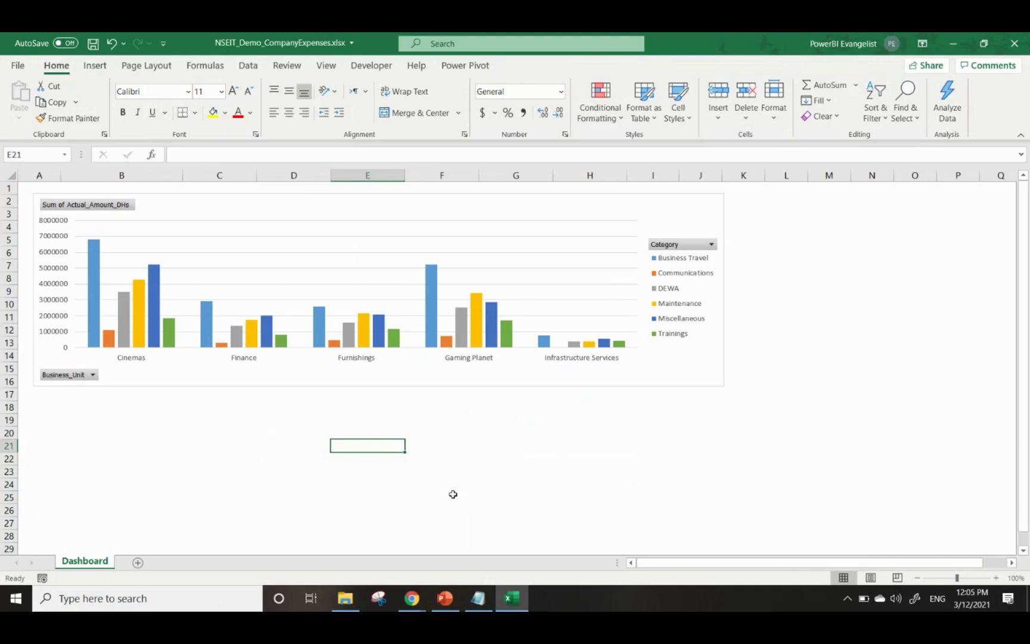
Switch to SessionNotes.txt in Notepad, insert six blank lines above the first line and save the file
{"action": "left_click", "coordinate": [478, 598]}
{"action": "left_click", "coordinate": [114, 209]}
{"action": "left_click", "coordinate": [7, 73]}
{"action": "key", "text": "Return"}
{"action": "key", "text": "Return"}
{"action": "key", "text": "Return"}
{"action": "key", "text": "Return"}
{"action": "key", "text": "Up"}
{"action": "key", "text": "Up"}
{"action": "key", "text": "Up"}
{"action": "key", "text": "Up"}
{"action": "key", "text": "ctrl+s"}
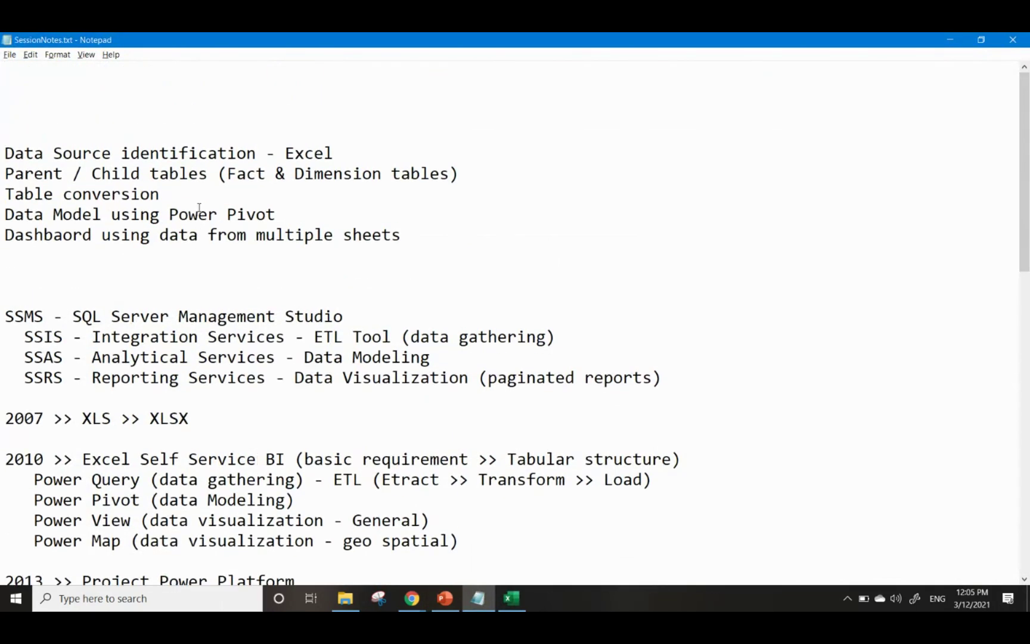
{"action": "key", "text": "Return"}
{"action": "key", "text": "Return"}
{"action": "key", "text": "Up"}
{"action": "key", "text": "Up"}
{"action": "key", "text": "ctrl+s"}
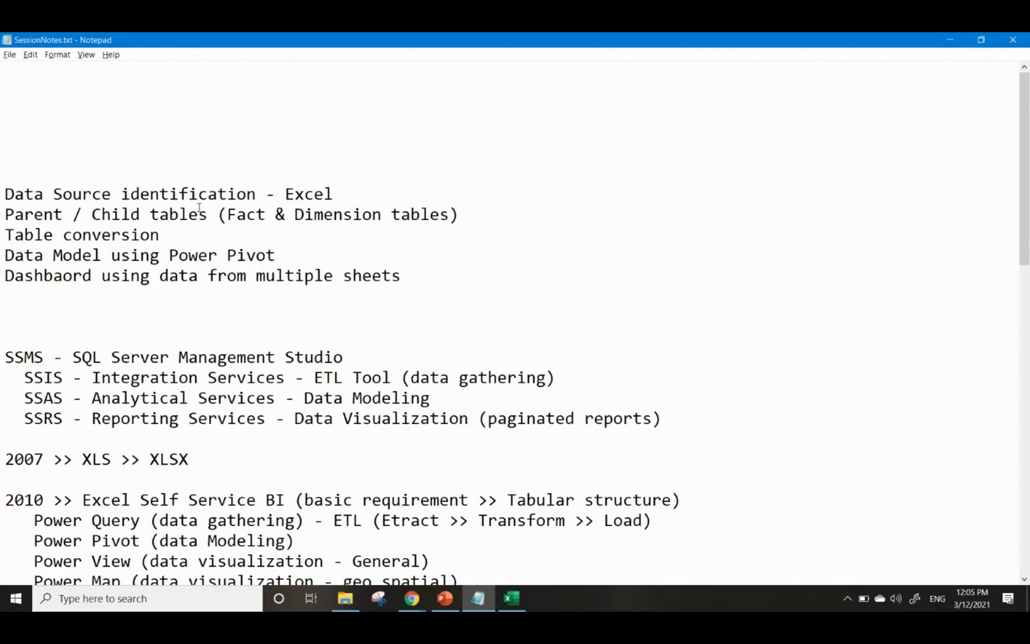
Write the lines "Office 365", "Power Bi Dekstop" and "app.powerbi.com" at the start of the notes
{"action": "type", "text": "Office"}
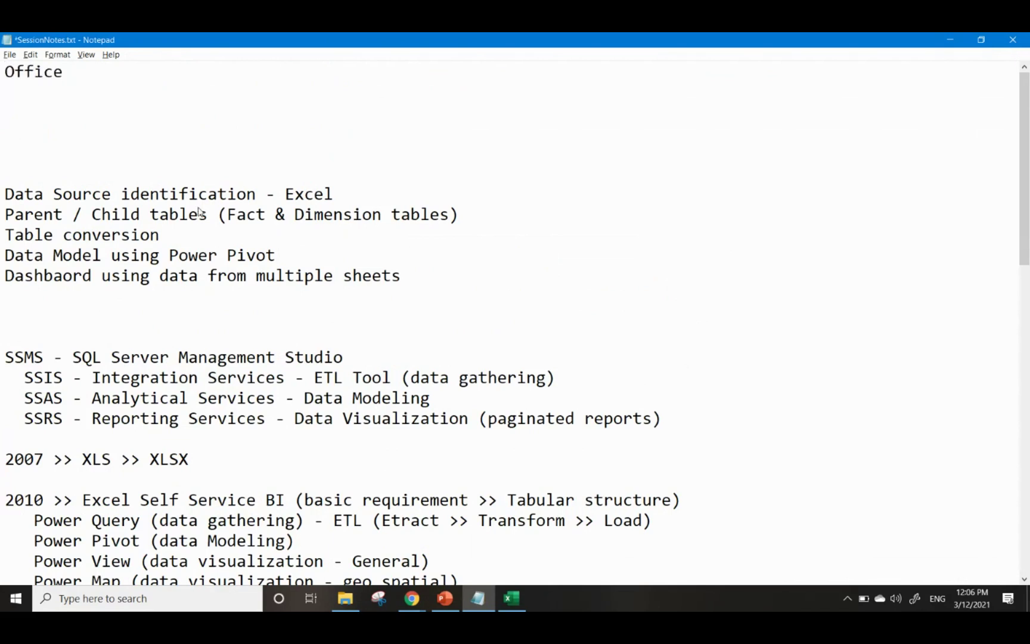
{"action": "type", "text": " 365"}
{"action": "key", "text": "Return"}
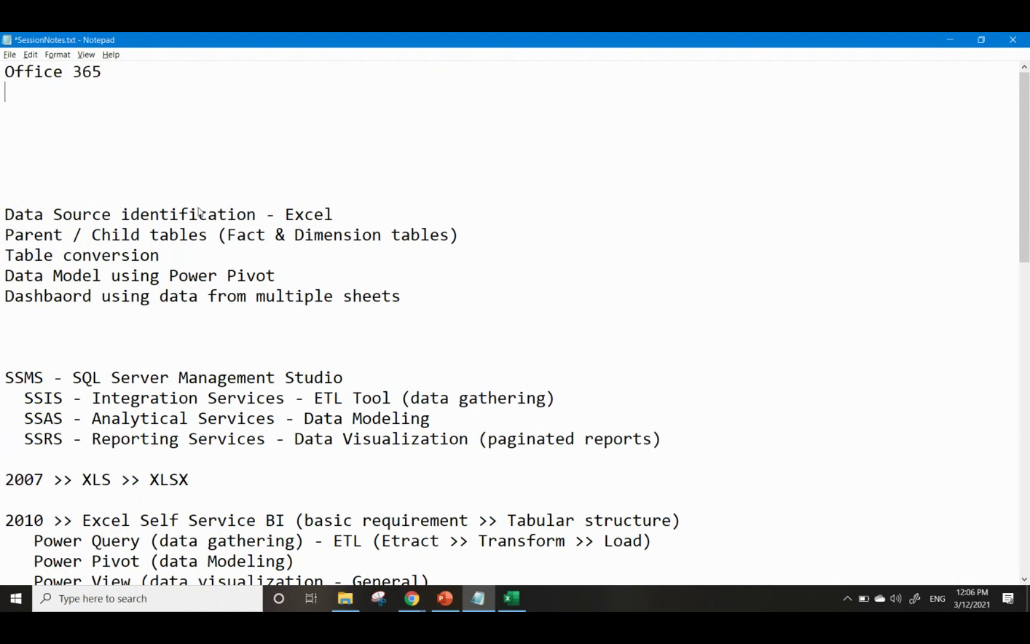
{"action": "type", "text": "Power Bi De"}
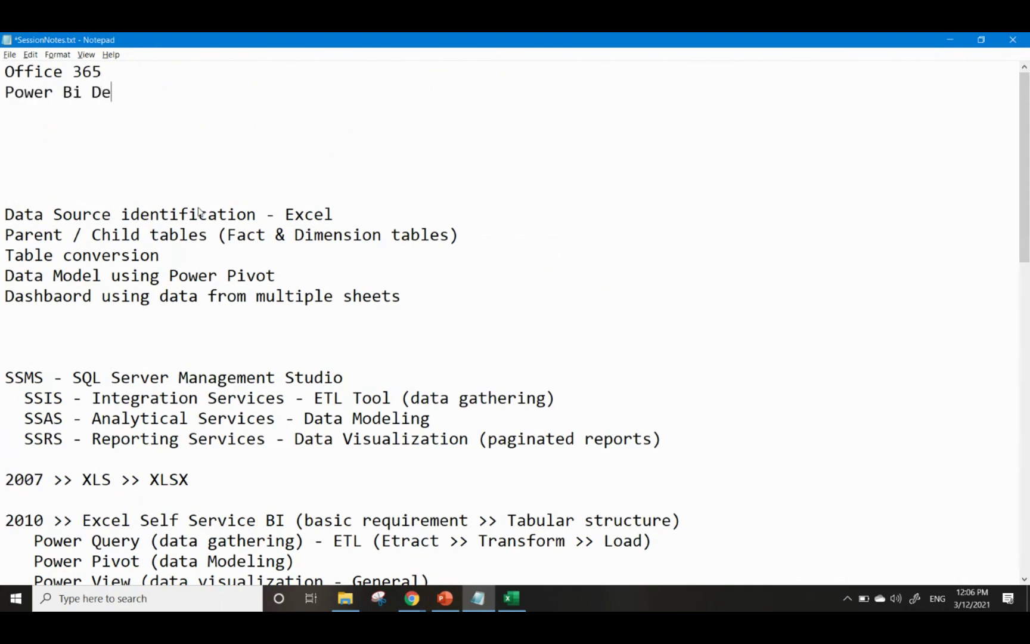
{"action": "type", "text": "kstop"}
{"action": "key", "text": "Return"}
{"action": "type", "text": "Po"}
{"action": "key", "text": "BackSpace"}
{"action": "key", "text": "BackSpace"}
{"action": "type", "text": "ap"}
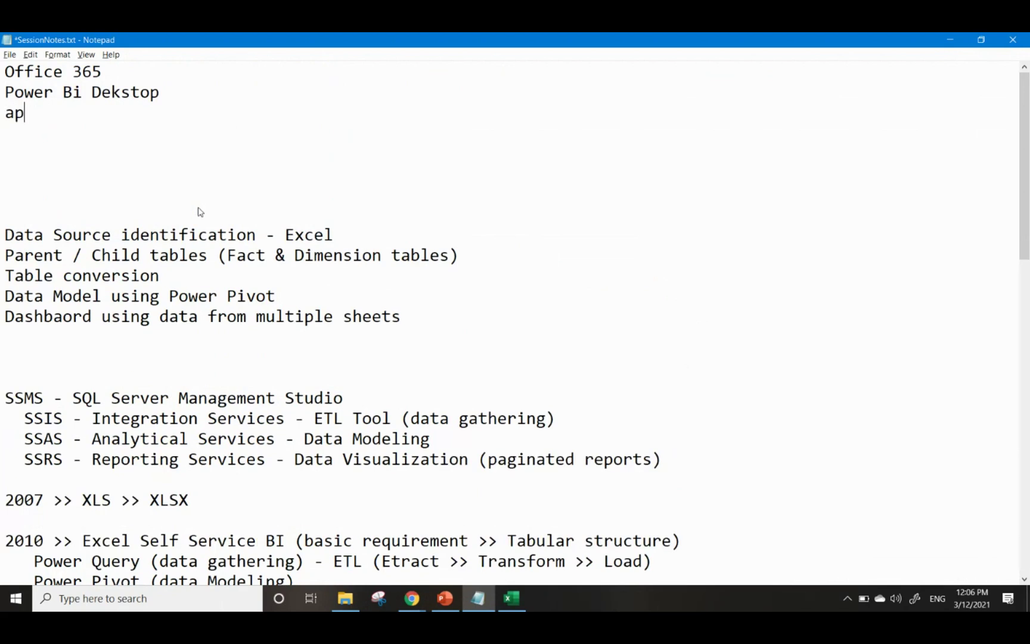
{"action": "type", "text": "p.powerbi.com"}
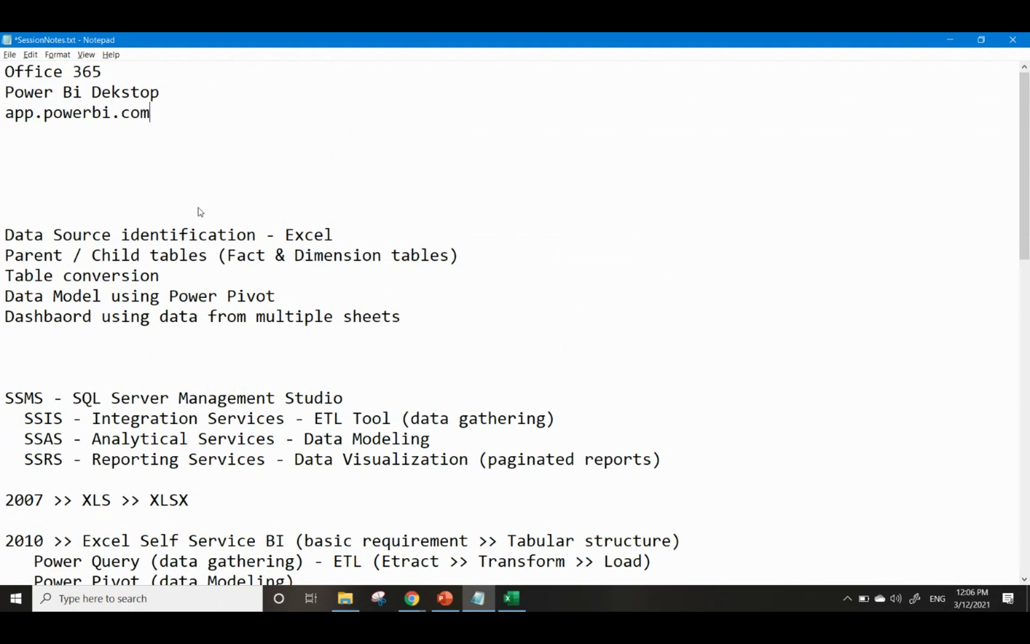
Append "- 2013" to the "Office 365" line and briefly highlight the year
{"action": "key", "text": "Up"}
{"action": "key", "text": "Up"}
{"action": "type", "text": "-"}
{"action": "type", "text": "2013"}
{"action": "key", "text": "shift+Left"}
{"action": "key", "text": "shift+Left"}
{"action": "key", "text": "shift+Left"}
{"action": "key", "text": "shift+Left"}
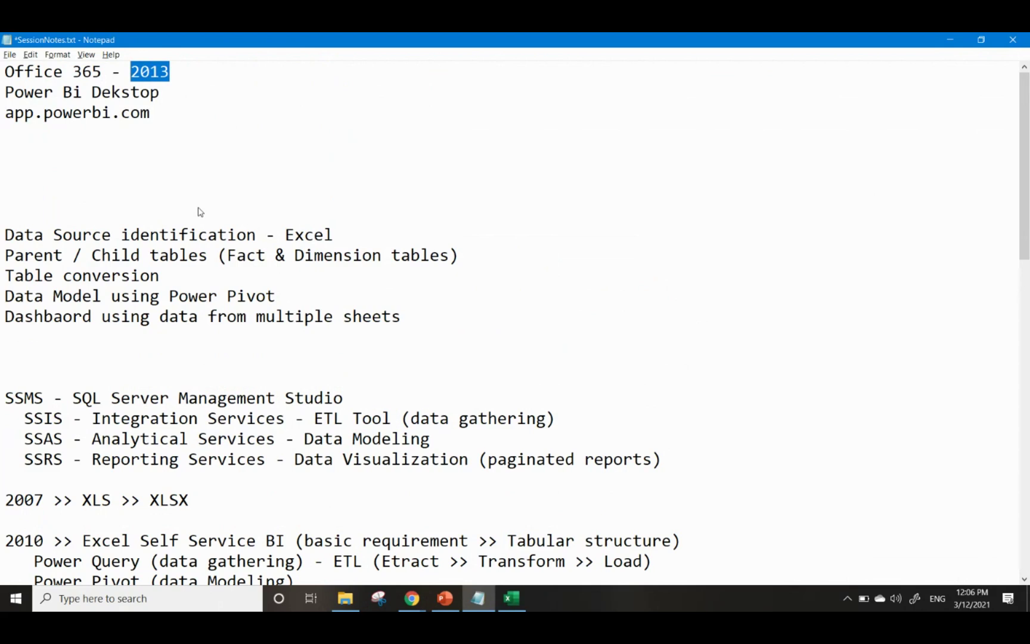
{"action": "key", "text": "Right"}
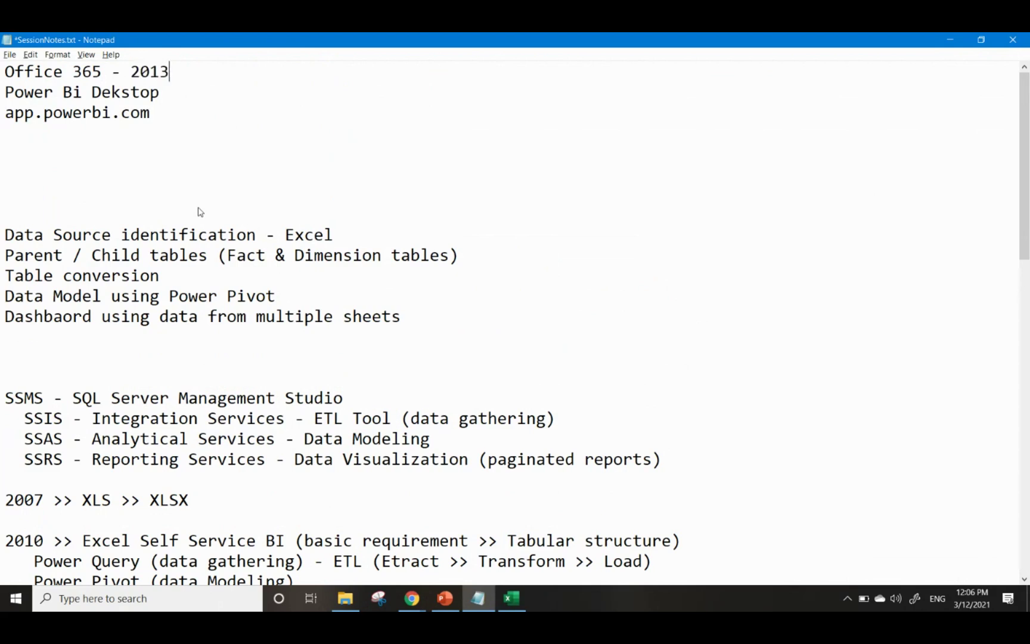
Extend the "Office 365" line to read "Office 365 - Excel 2013 / 2016"
{"action": "key", "text": "Down"}
{"action": "key", "text": "Down"}
{"action": "key", "text": "Down"}
{"action": "key", "text": "Up"}
{"action": "key", "text": "Up"}
{"action": "key", "text": "Up"}
{"action": "key", "text": "Down"}
{"action": "key", "text": "Left"}
{"action": "key", "text": "Left"}
{"action": "key", "text": "Left"}
{"action": "key", "text": "Left"}
{"action": "key", "text": "Left"}
{"action": "type", "text": "Excel"}
{"action": "key", "text": "Right"}
{"action": "key", "text": "Right"}
{"action": "key", "text": "Right"}
{"action": "key", "text": "Right"}
{"action": "type", "text": "2016"}
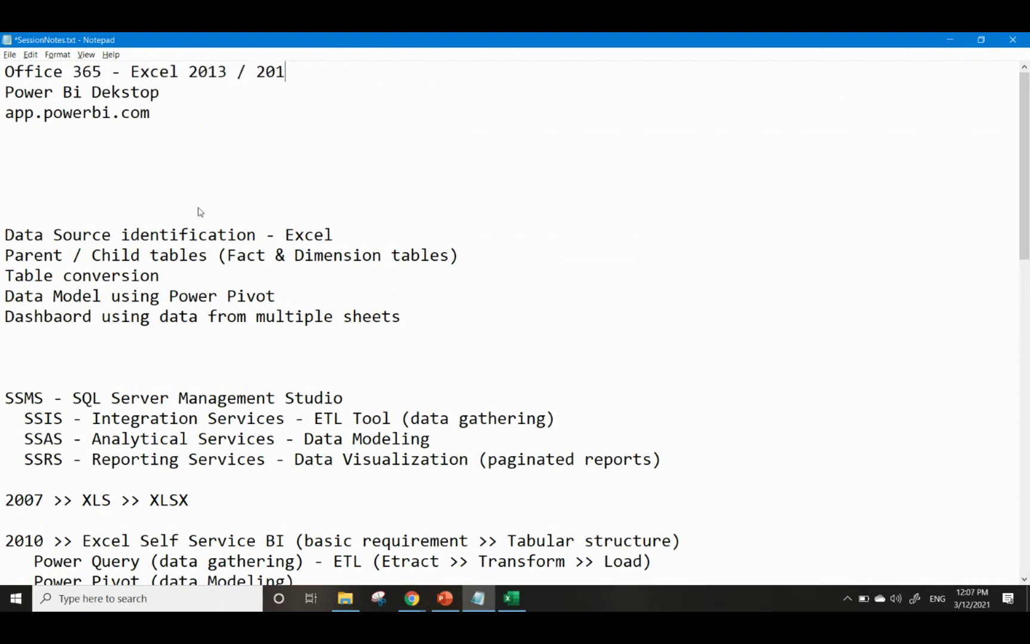
Highlight "Excel 2013 / 2016" in the first line, followed by each of its two years individually
{"action": "key", "text": "shift+Left"}
{"action": "key", "text": "shift+Left"}
{"action": "key", "text": "shift+Left"}
{"action": "key", "text": "shift+Left"}
{"action": "key", "text": "shift+Left"}
{"action": "key", "text": "shift+Left"}
{"action": "key", "text": "shift+Left"}
{"action": "key", "text": "shift+Left"}
{"action": "key", "text": "shift+Left"}
{"action": "key", "text": "shift+Left"}
{"action": "key", "text": "shift+Left"}
{"action": "key", "text": "shift+Left"}
{"action": "key", "text": "shift+Left"}
{"action": "key", "text": "shift+Left"}
{"action": "key", "text": "shift+Left"}
{"action": "key", "text": "shift+Left"}
{"action": "key", "text": "shift+Left"}
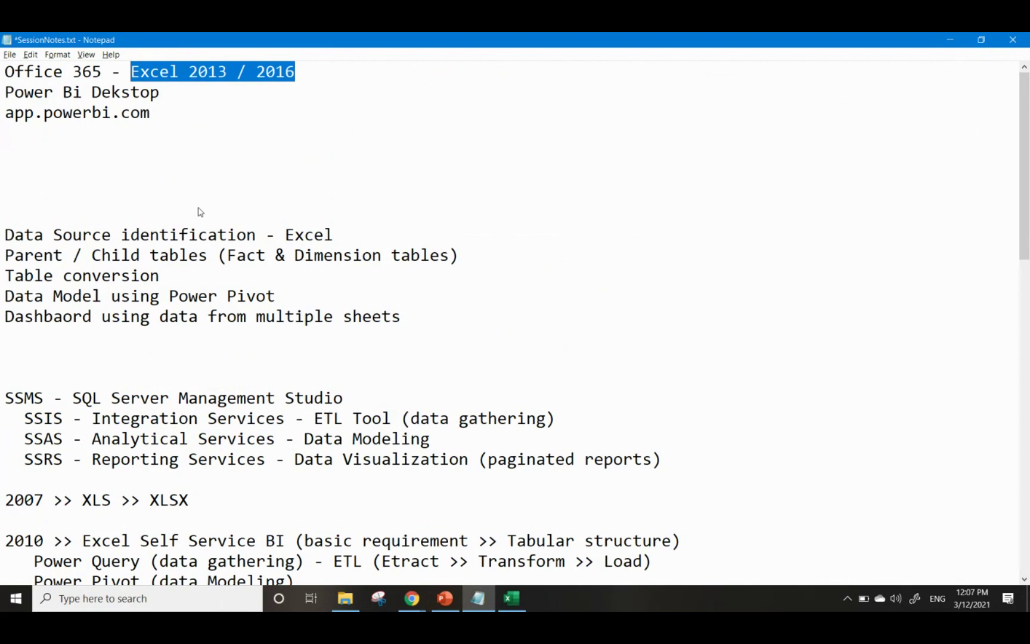
{"action": "key", "text": "Right"}
{"action": "key", "text": "shift+Left"}
{"action": "key", "text": "shift+Left"}
{"action": "key", "text": "shift+Left"}
{"action": "key", "text": "shift+Left"}
{"action": "key", "text": "Left"}
{"action": "key", "text": "Left"}
{"action": "key", "text": "Left"}
{"action": "key", "text": "Left"}
{"action": "key", "text": "shift+Left"}
{"action": "key", "text": "shift+Left"}
{"action": "key", "text": "shift+Left"}
{"action": "key", "text": "shift+Left"}
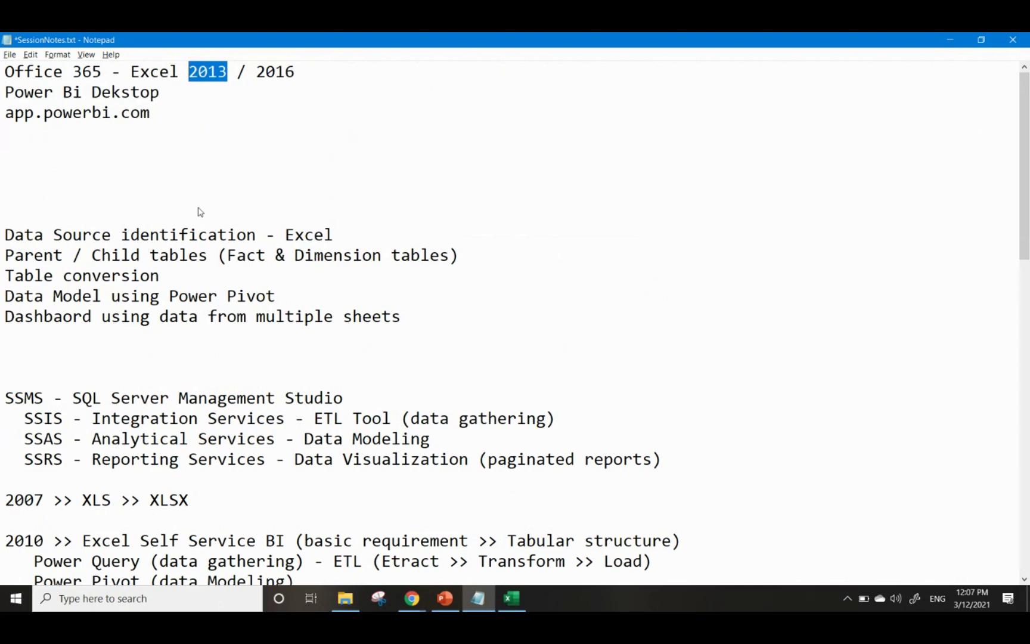
{"action": "key", "text": "Right"}
{"action": "key", "text": "Right"}
{"action": "key", "text": "Right"}
{"action": "key", "text": "Right"}
{"action": "key", "text": "Right"}
{"action": "key", "text": "Right"}
{"action": "key", "text": "Right"}
{"action": "key", "text": "Right"}
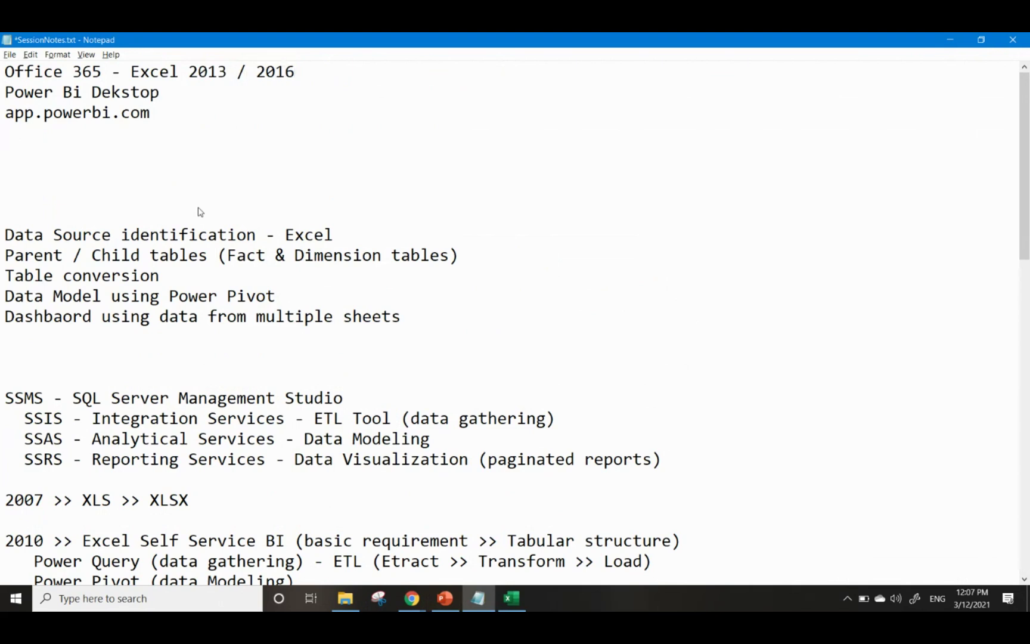
Add "portal.office.com" below "app.powerbi.com", separated by a blank line, and briefly highlight it
{"action": "key", "text": "Down"}
{"action": "key", "text": "Down"}
{"action": "key", "text": "Up"}
{"action": "key", "text": "Down"}
{"action": "key", "text": "Return"}
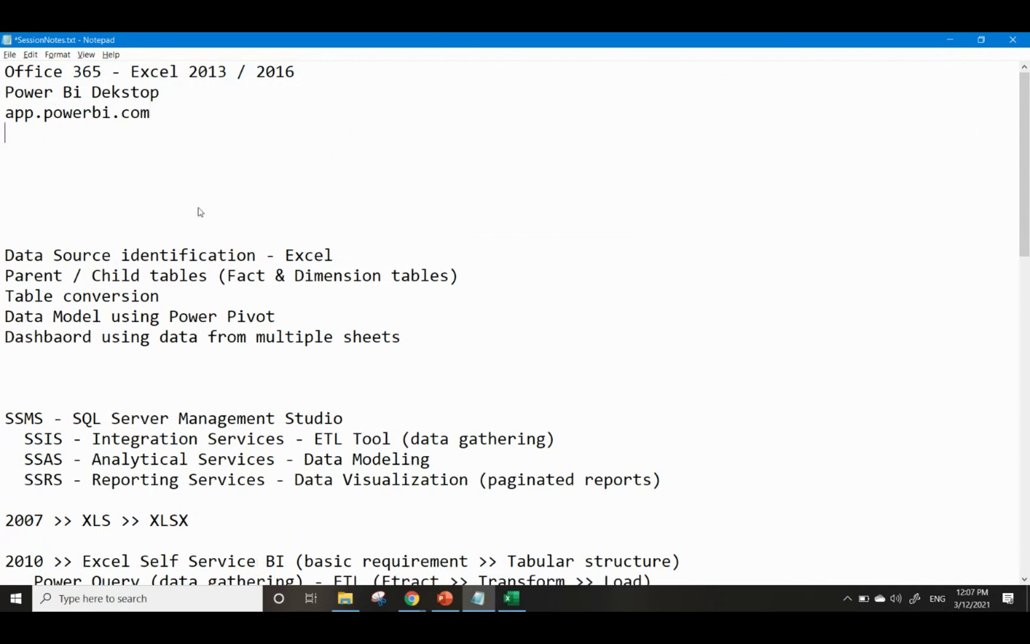
{"action": "key", "text": "Return"}
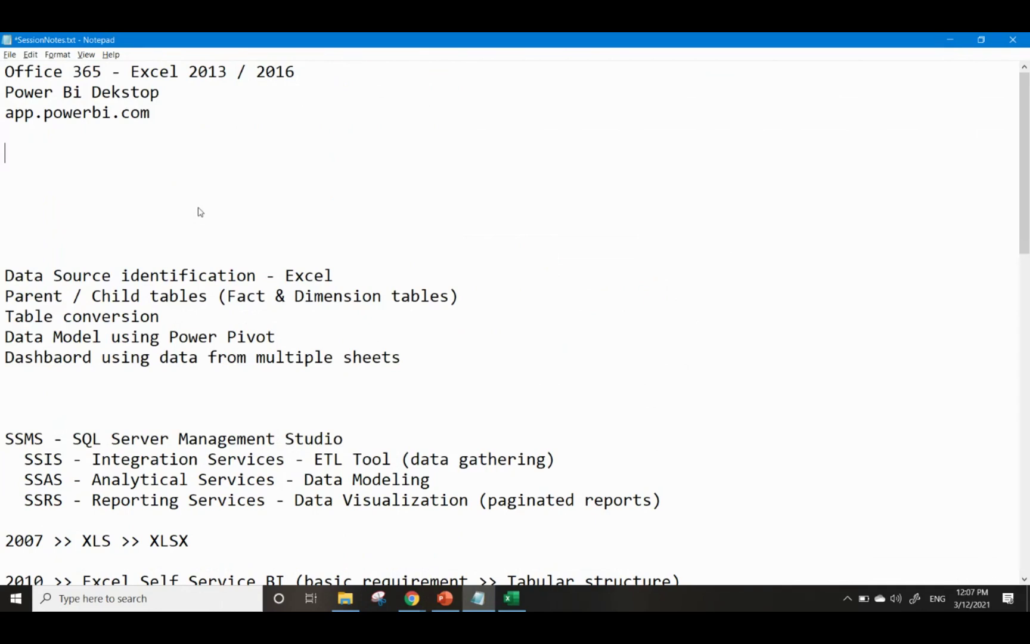
{"action": "type", "text": "portal.office.com"}
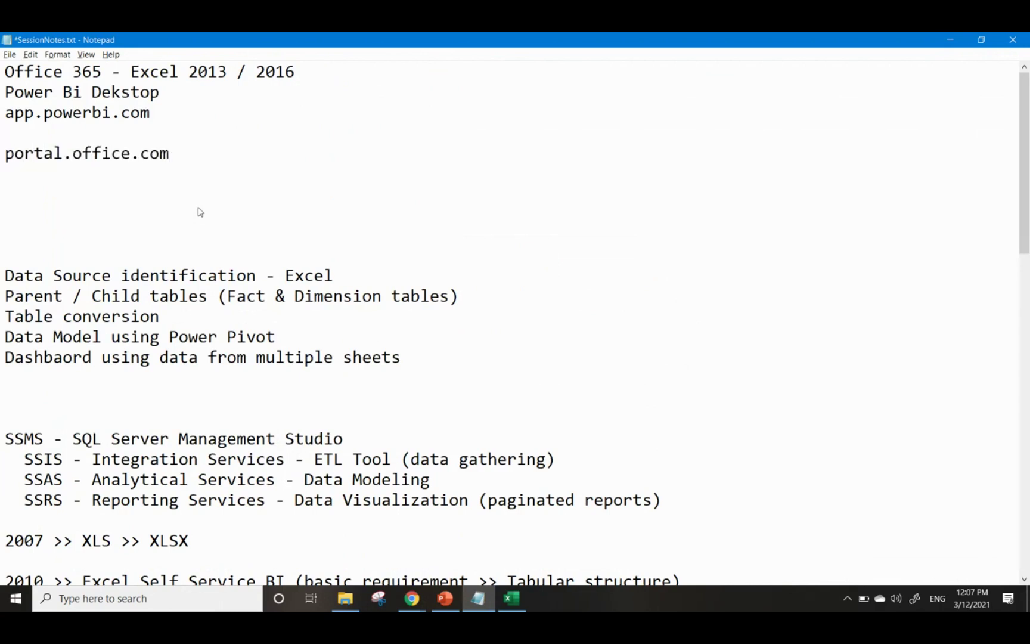
{"action": "key", "text": "shift+Home"}
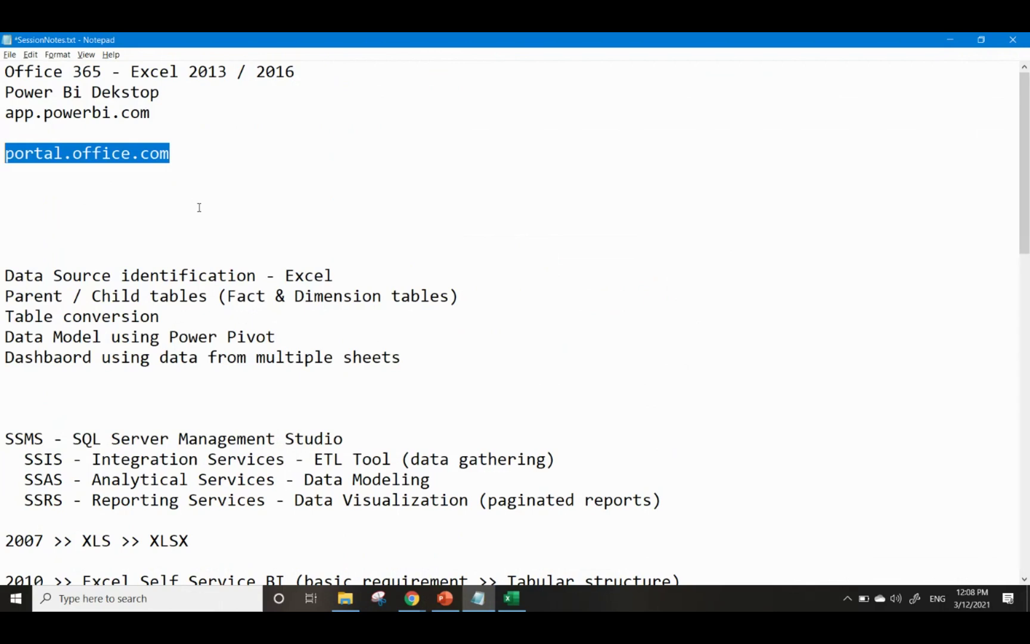
{"action": "key", "text": "Right"}
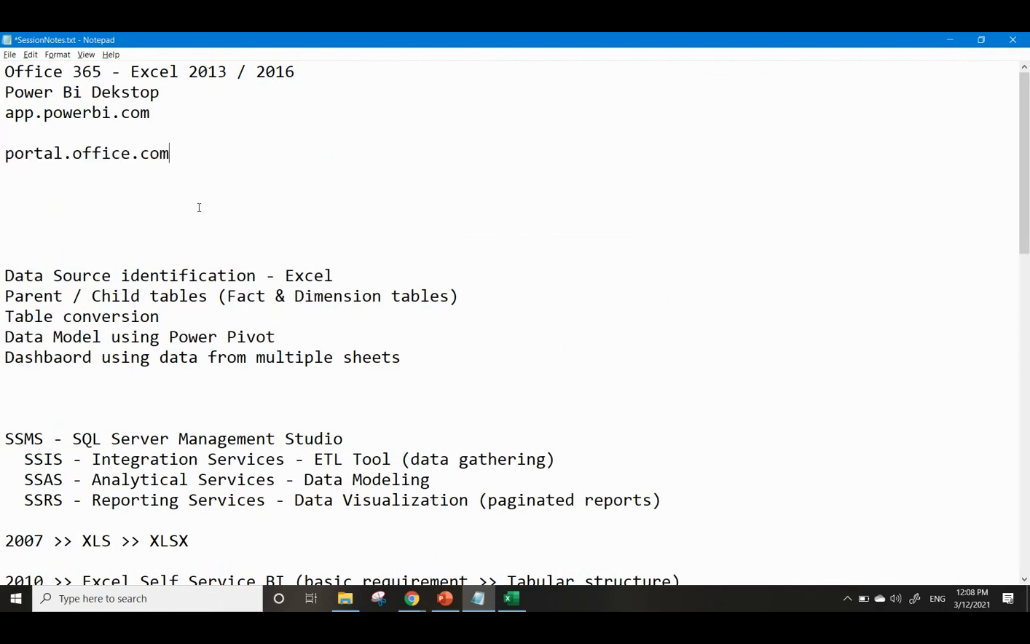
Add the line "Microsoft account (free)" below "portal.office.com", leaving a blank line between them
{"action": "key", "text": "Return"}
{"action": "key", "text": "Return"}
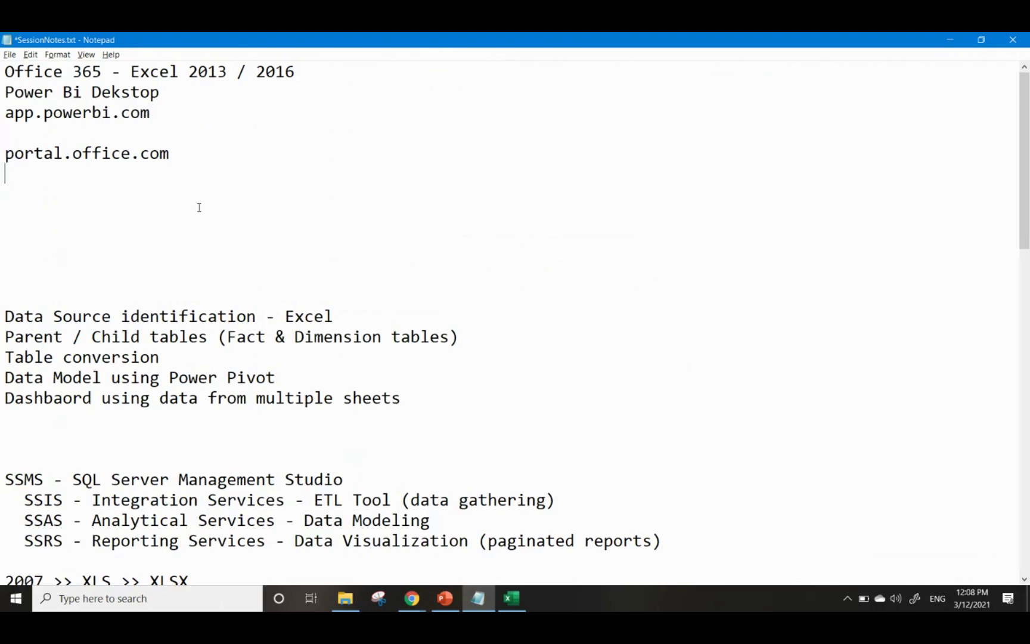
{"action": "type", "text": "Microsoft a"}
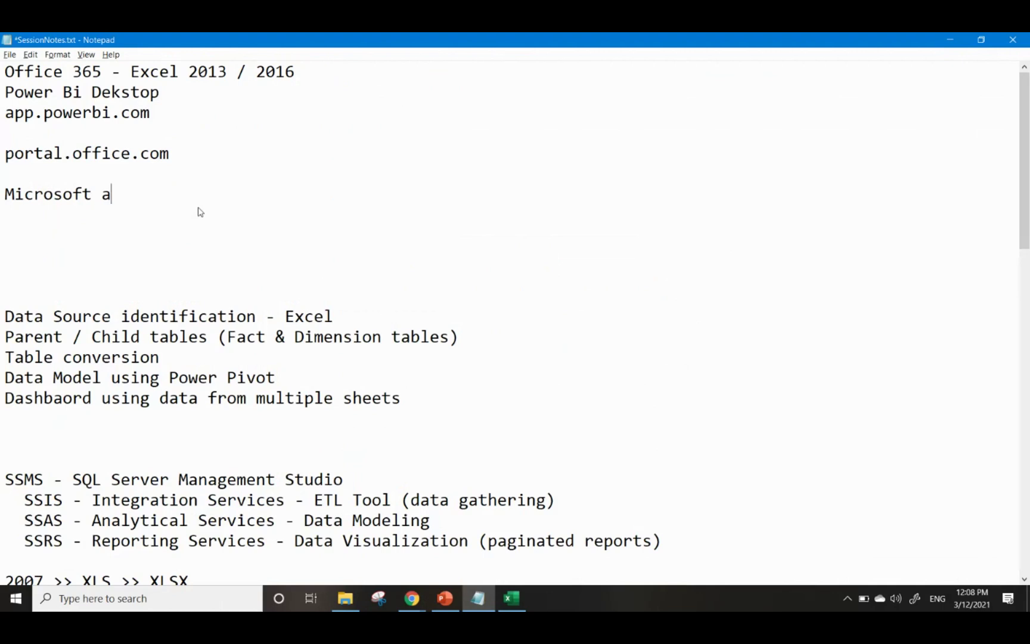
{"action": "type", "text": "ccount (free)"}
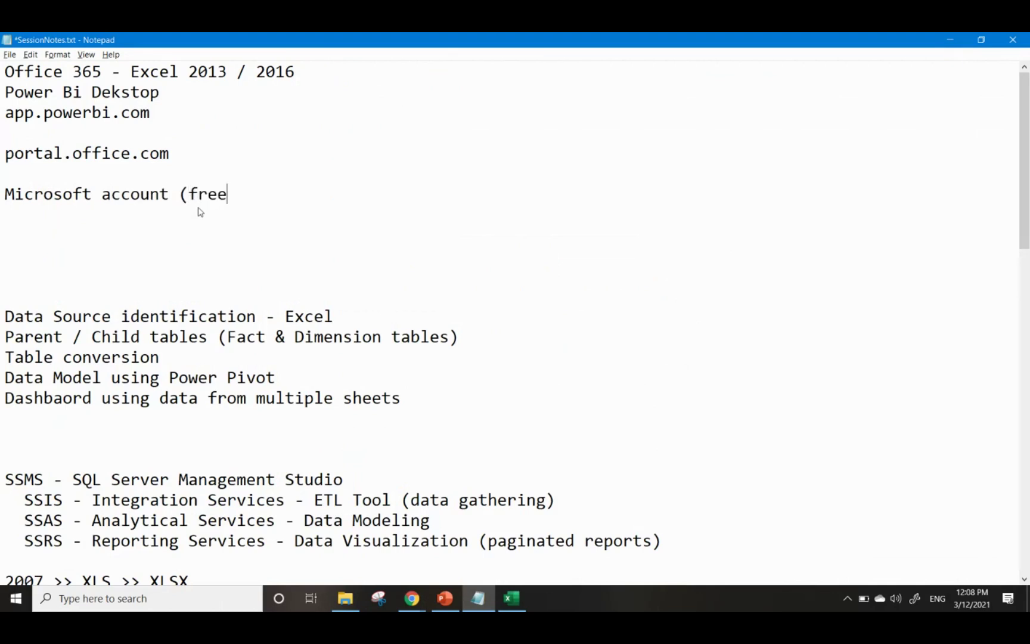
Highlight "(free)", "Excel 2013" in the first line and the whole "Microsoft account (free)" line in turn
{"action": "key", "text": "shift+Left"}
{"action": "key", "text": "shift+Left"}
{"action": "key", "text": "shift+Left"}
{"action": "key", "text": "shift+Left"}
{"action": "key", "text": "shift+Left"}
{"action": "key", "text": "shift+Left"}
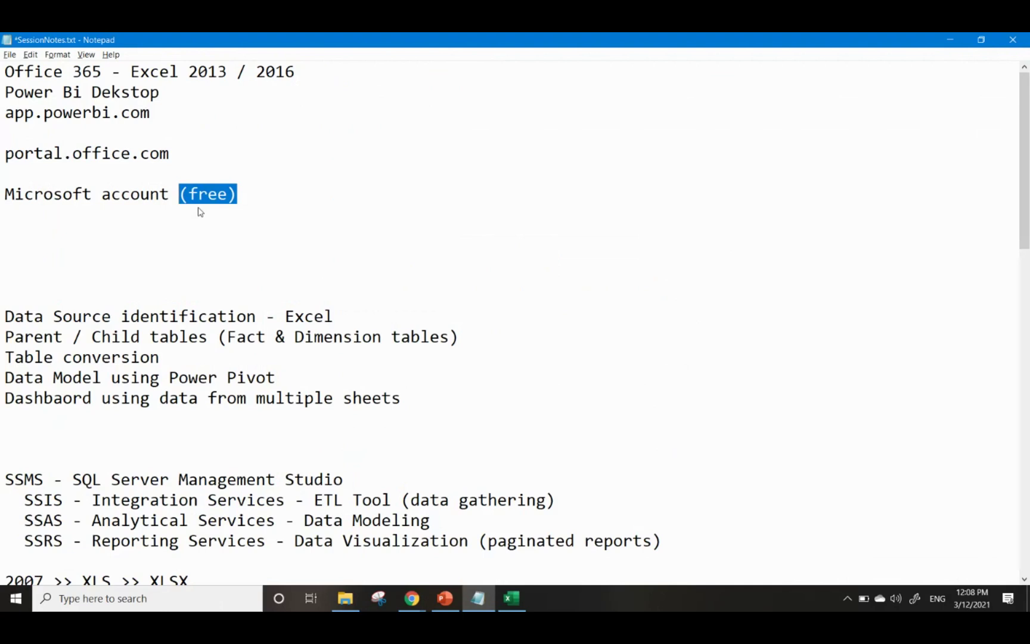
{"action": "left_click_drag", "start_coordinate": [228, 71], "coordinate": [131, 72]}
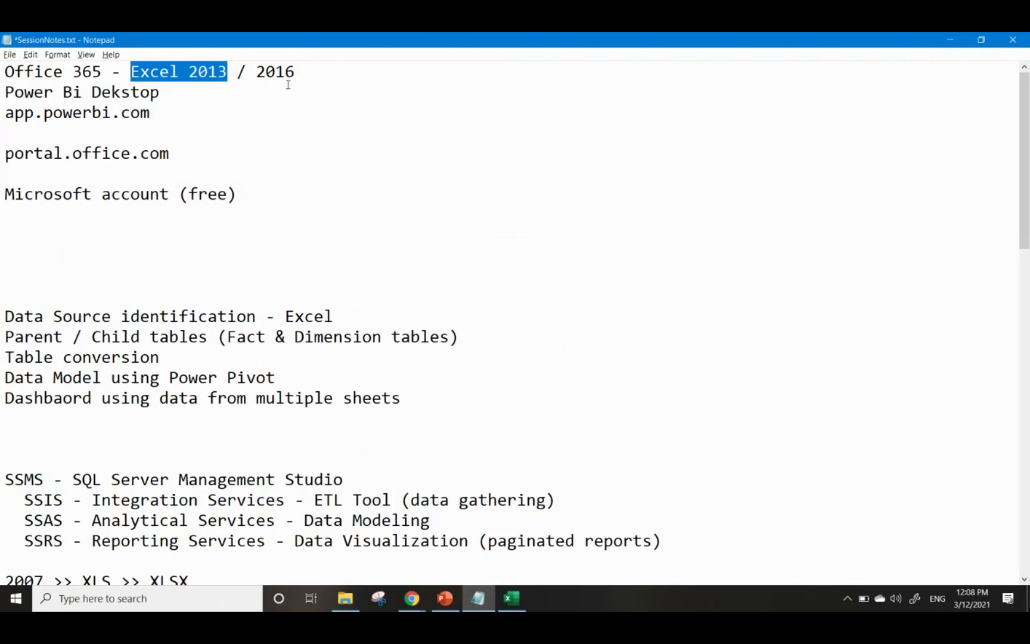
{"action": "left_click_drag", "start_coordinate": [251, 194], "coordinate": [5, 197]}
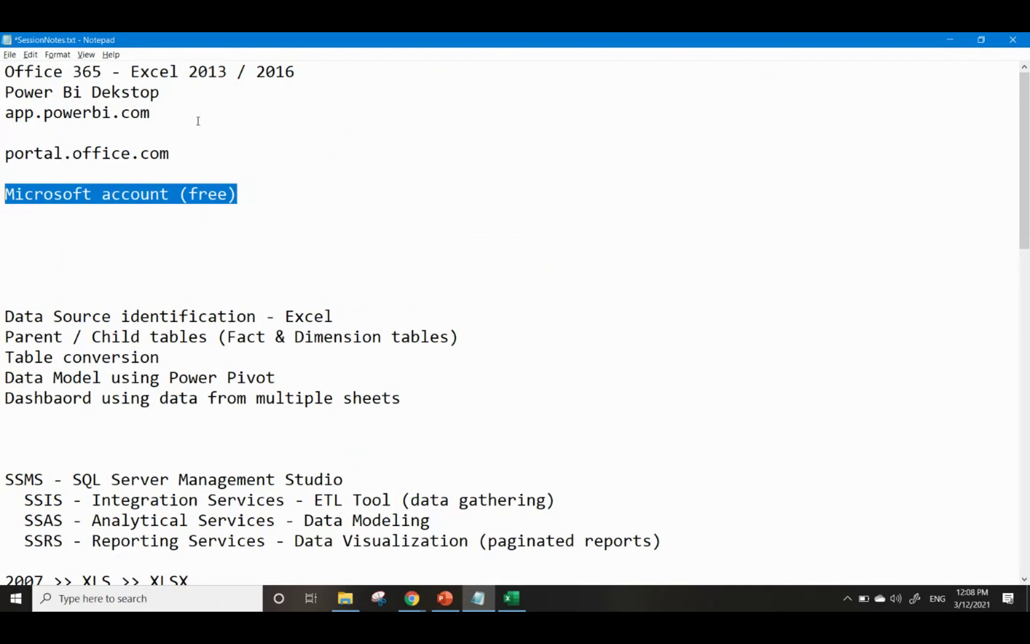
Append "(free)" to the "Power Bi Dekstop" line and highlight the first three lines of the notes
{"action": "left_click", "coordinate": [193, 93]}
{"action": "type", "text": "(free)"}
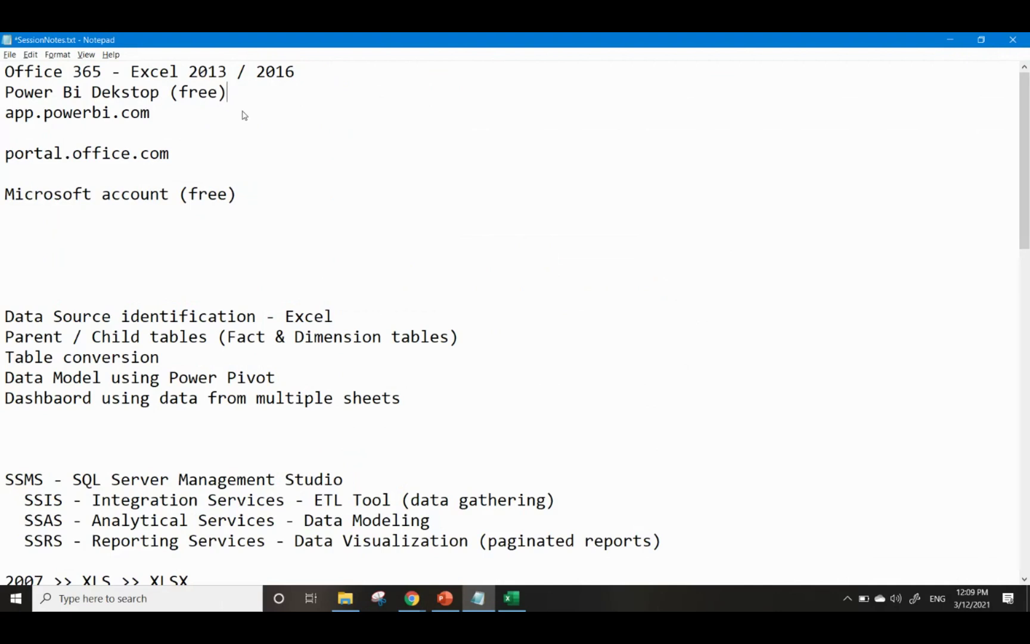
{"action": "left_click_drag", "start_coordinate": [197, 126], "coordinate": [2, 75]}
Highlight the "- Excel 2013 / 2016" part of the first line
{"action": "left_click", "coordinate": [358, 86]}
{"action": "left_click", "coordinate": [326, 73]}
{"action": "key", "text": "shift+Left"}
{"action": "key", "text": "shift+Left"}
{"action": "key", "text": "shift+Left"}
{"action": "key", "text": "shift+Left"}
{"action": "key", "text": "shift+Left"}
{"action": "key", "text": "shift+Left"}
{"action": "key", "text": "shift+Left"}
{"action": "key", "text": "shift+Left"}
{"action": "key", "text": "shift+Left"}
{"action": "key", "text": "shift+Left"}
{"action": "key", "text": "shift+Left"}
{"action": "key", "text": "shift+Left"}
{"action": "key", "text": "shift+Left"}
{"action": "key", "text": "shift+Left"}
{"action": "key", "text": "shift+Left"}
{"action": "key", "text": "shift+Left"}
{"action": "key", "text": "shift+Left"}
{"action": "key", "text": "shift+Left"}
{"action": "key", "text": "shift+Left"}
{"action": "key", "text": "shift+Left"}
Highlight the whole "Power Bi Dekstop (free)" line
{"action": "left_click", "coordinate": [365, 74]}
{"action": "key", "text": "Down"}
{"action": "key", "text": "shift+Up"}
{"action": "key", "text": "shift+Down"}
{"action": "key", "text": "shift+Left"}
{"action": "key", "text": "shift+Left"}
{"action": "key", "text": "shift+Left"}
{"action": "key", "text": "shift+Left"}
{"action": "key", "text": "shift+Left"}
{"action": "key", "text": "shift+Left"}
{"action": "key", "text": "shift+Left"}
{"action": "key", "text": "shift+Left"}
{"action": "key", "text": "shift+Left"}
{"action": "key", "text": "shift+Left"}
{"action": "key", "text": "shift+Left"}
{"action": "key", "text": "shift+Left"}
{"action": "key", "text": "shift+Left"}
{"action": "key", "text": "shift+Left"}
{"action": "key", "text": "shift+Left"}
{"action": "key", "text": "shift+Left"}
{"action": "key", "text": "shift+Left"}
{"action": "key", "text": "shift+Left"}
{"action": "key", "text": "shift+Left"}
{"action": "key", "text": "shift+Left"}
{"action": "key", "text": "shift+Left"}
{"action": "key", "text": "shift+Left"}
{"action": "key", "text": "shift+Left"}
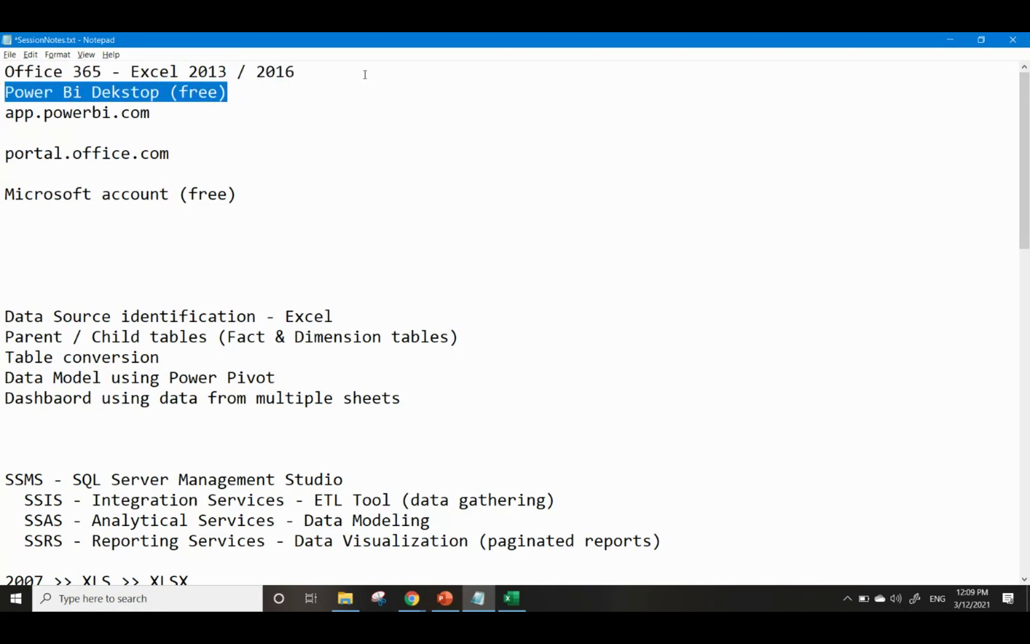
Append "- Windows >>" to the "Power Bi Dekstop (free)" line, saving the notes
{"action": "key", "text": "Right"}
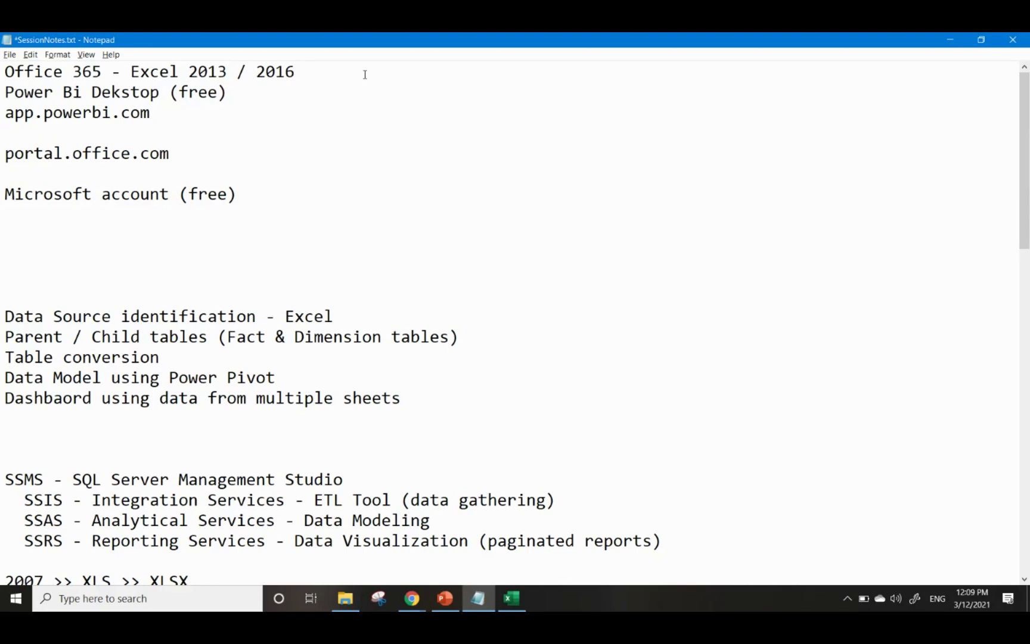
{"action": "type", "text": "- Windows"}
{"action": "key", "text": "ctrl+s"}
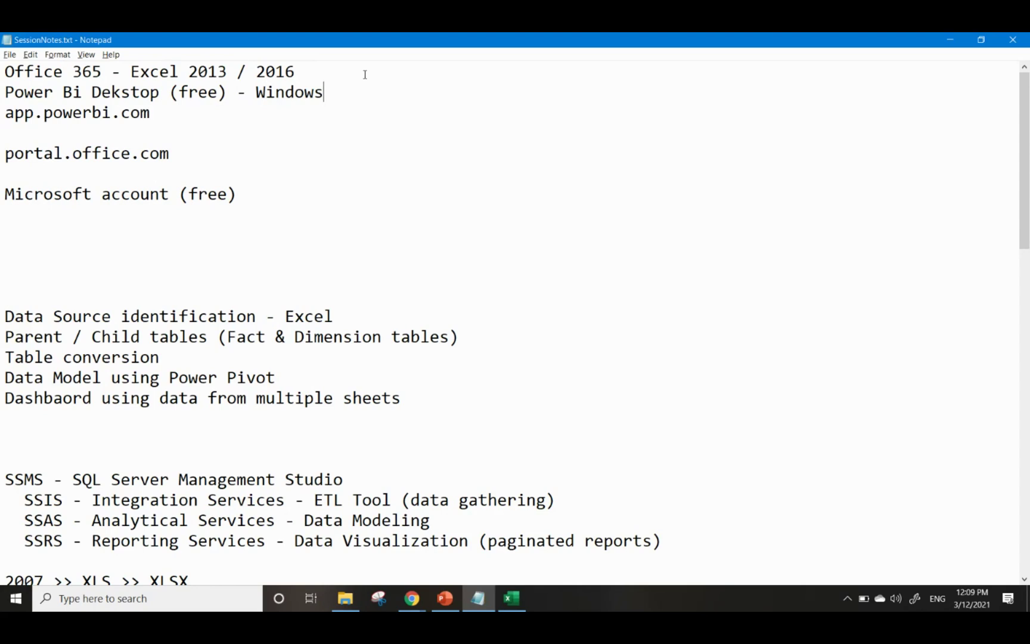
{"action": "type", "text": ">>"}
Append "(free 60 days)" to the "app.powerbi.com" line
{"action": "key", "text": "Down"}
{"action": "type", "text": "(ff"}
{"action": "key", "text": "BackSpace"}
{"action": "type", "text": "ree 60"}
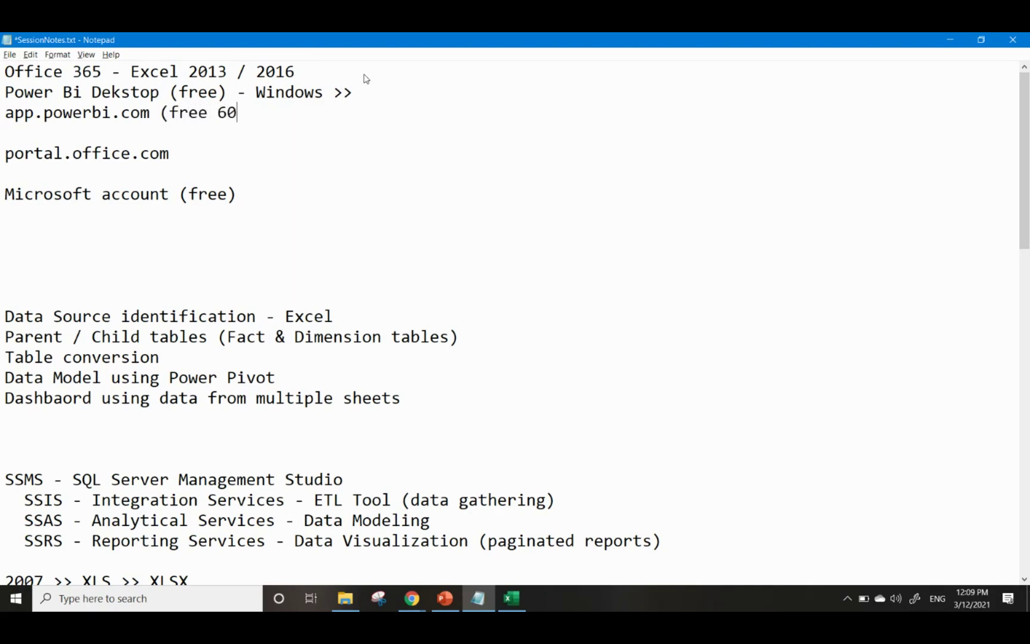
{"action": "type", "text": " days)"}
Highlight "(free 60 days)" after "app.powerbi.com"
{"action": "key", "text": "shift+Left"}
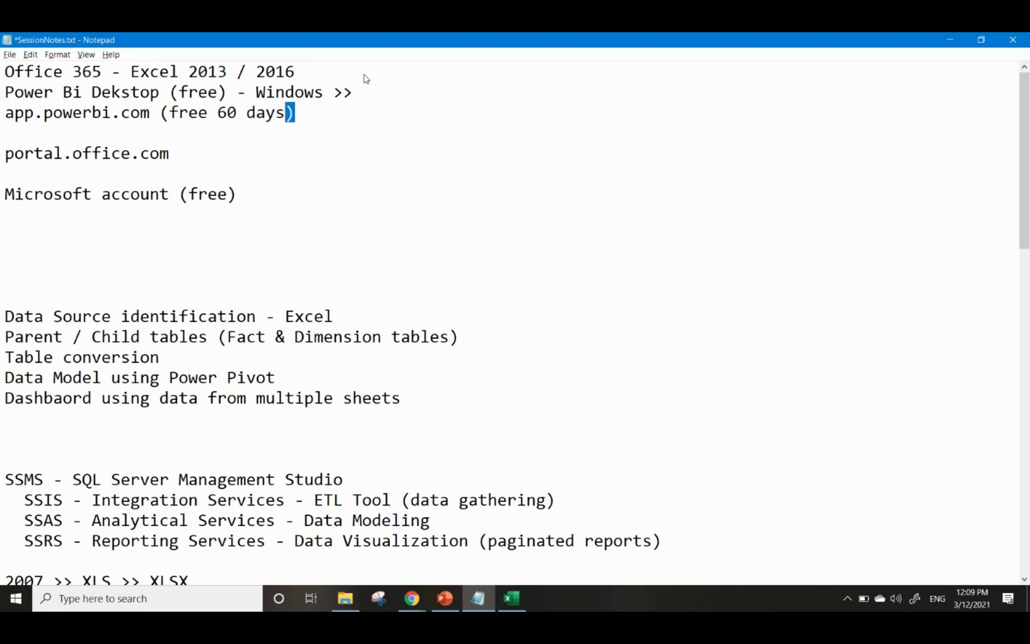
{"action": "key", "text": "shift+Left"}
{"action": "key", "text": "shift+Left"}
{"action": "key", "text": "shift+Left"}
{"action": "key", "text": "shift+Left"}
{"action": "key", "text": "shift+Left"}
{"action": "key", "text": "shift+Left"}
{"action": "key", "text": "shift+Left"}
{"action": "key", "text": "shift+Left"}
{"action": "key", "text": "shift+Left"}
{"action": "key", "text": "shift+Left"}
{"action": "key", "text": "shift+Left"}
{"action": "key", "text": "shift+Left"}
{"action": "key", "text": "shift+Left"}
{"action": "key", "text": "shift+Left"}
{"action": "key", "text": "shift+Right"}
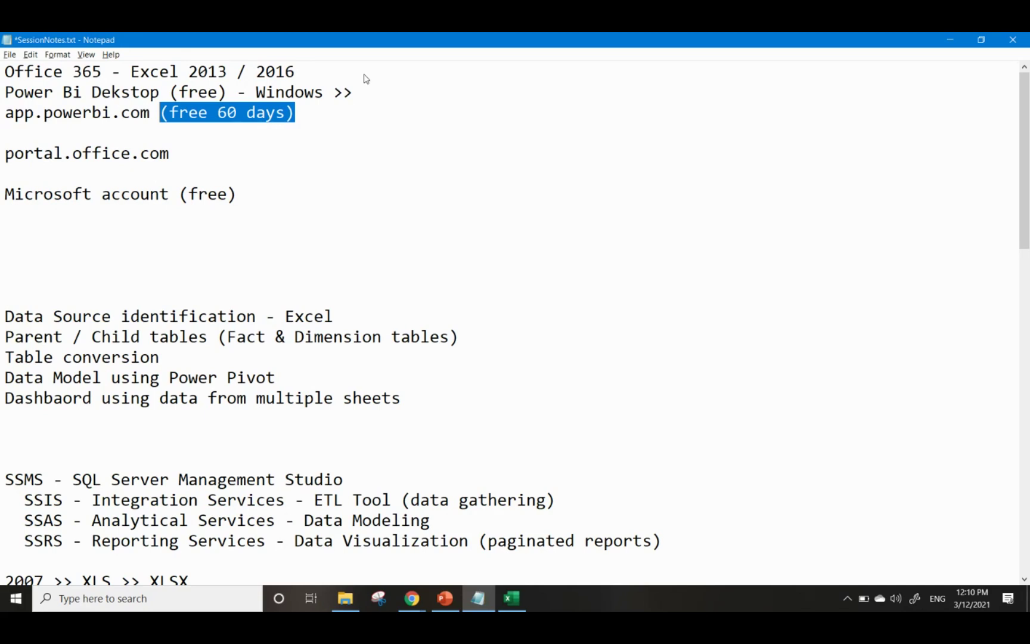
Append ">> next week" to the "app.powerbi.com (free 60 days)" line and save the notes
{"action": "key", "text": "End"}
{"action": "type", "text": ">>"}
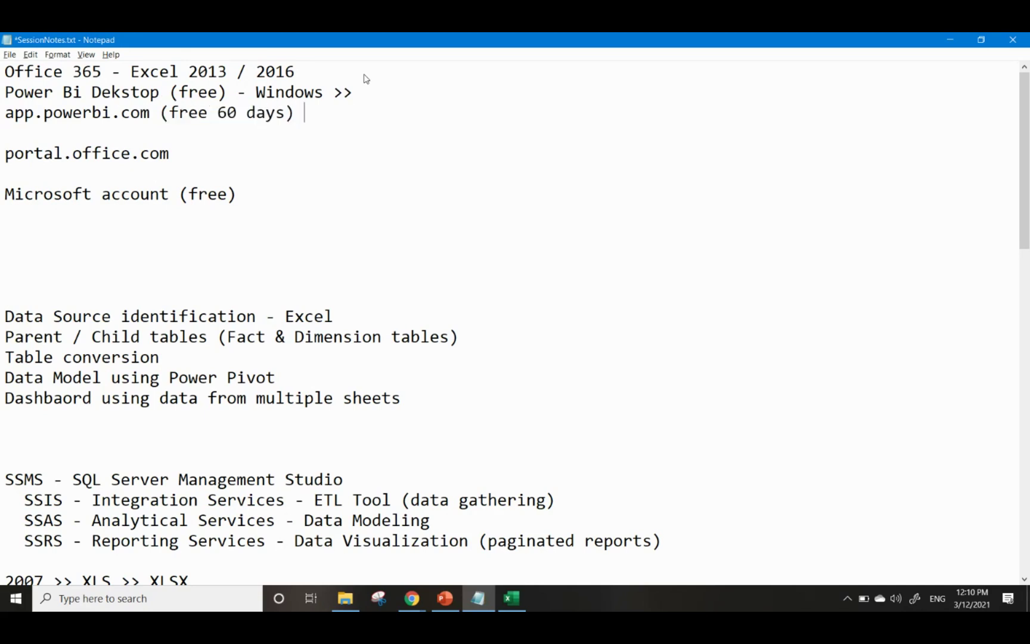
{"action": "type", "text": " next week"}
{"action": "key", "text": "ctrl+s"}
Highlight the "app.powerbi.com (free 60 days) >> next week" line from its end backwards
{"action": "key", "text": "shift+Left"}
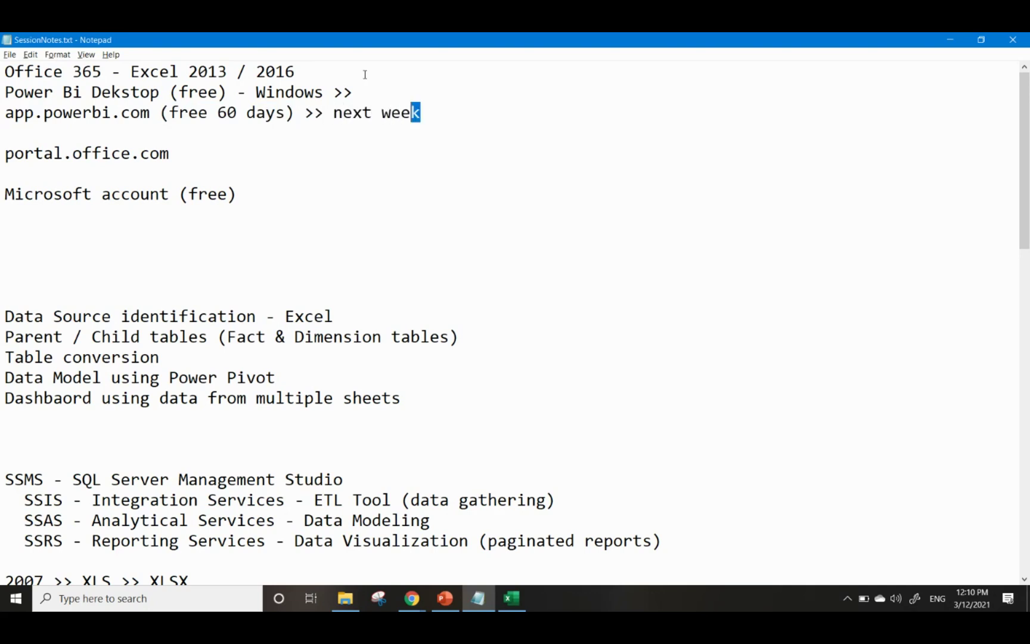
{"action": "key", "text": "shift+Left"}
{"action": "key", "text": "shift+Left"}
{"action": "key", "text": "shift+Left"}
{"action": "key", "text": "shift+Left"}
{"action": "key", "text": "shift+Left"}
{"action": "key", "text": "shift+Left"}
{"action": "key", "text": "shift+Left"}
{"action": "key", "text": "shift+Left"}
{"action": "key", "text": "shift+Left"}
{"action": "key", "text": "shift+Left"}
{"action": "key", "text": "shift+Left"}
{"action": "key", "text": "shift+Left"}
{"action": "key", "text": "shift+Left"}
{"action": "key", "text": "shift+Left"}
{"action": "key", "text": "shift+Left"}
{"action": "key", "text": "shift+Left"}
{"action": "key", "text": "shift+Left"}
{"action": "key", "text": "shift+Left"}
{"action": "key", "text": "shift+Left"}
{"action": "key", "text": "shift+Left"}
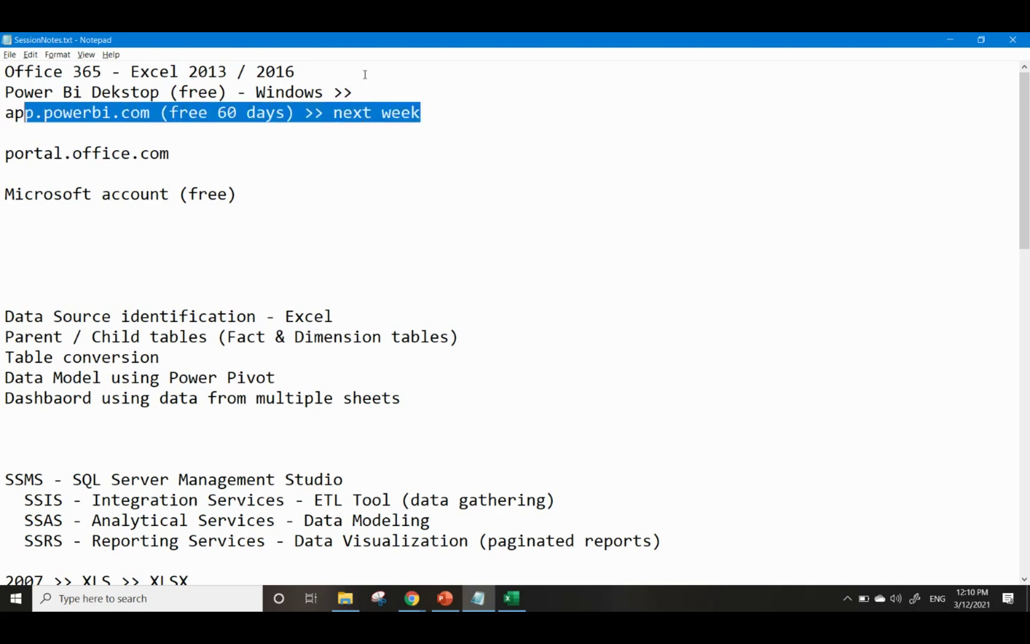
{"action": "key", "text": "shift+Left"}
{"action": "key", "text": "Right"}
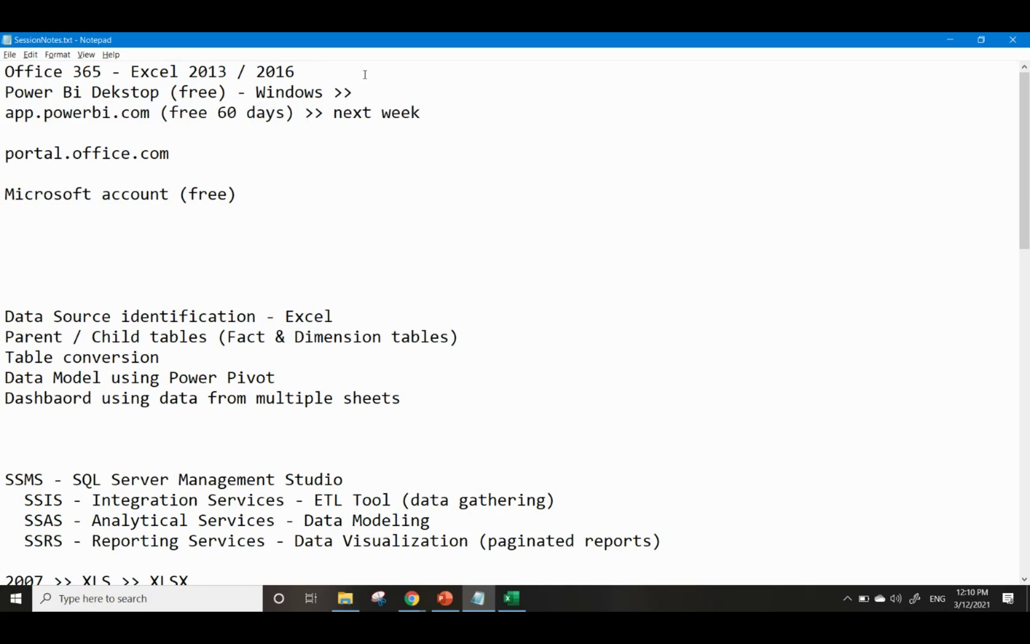
Highlight "app.powerbi.com", "(free 60 days)" and the whole third line one after another
{"action": "left_click_drag", "start_coordinate": [151, 113], "coordinate": [3, 112]}
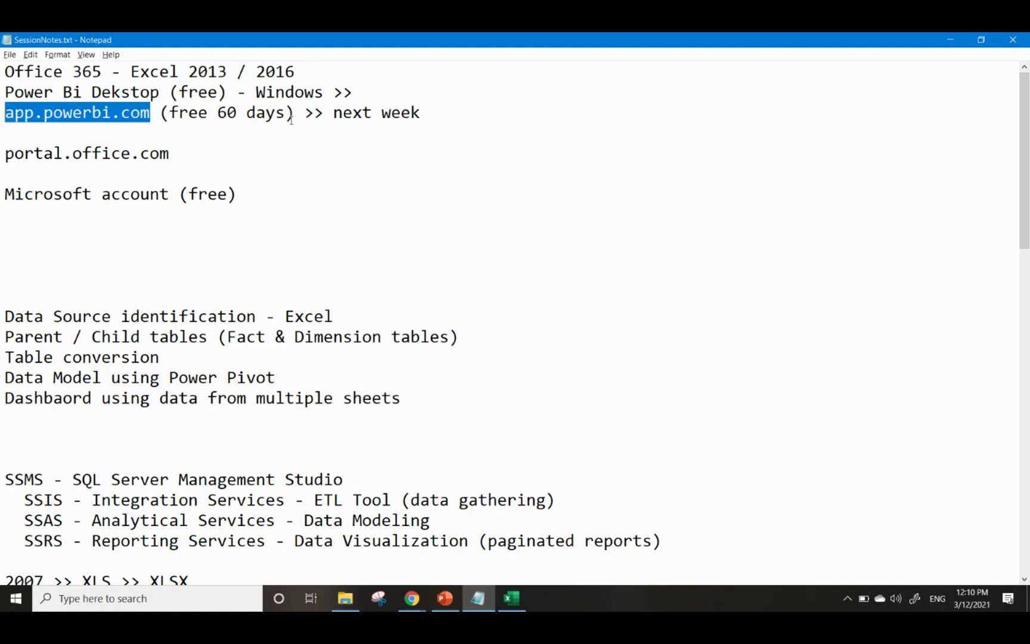
{"action": "left_click_drag", "start_coordinate": [294, 115], "coordinate": [160, 116]}
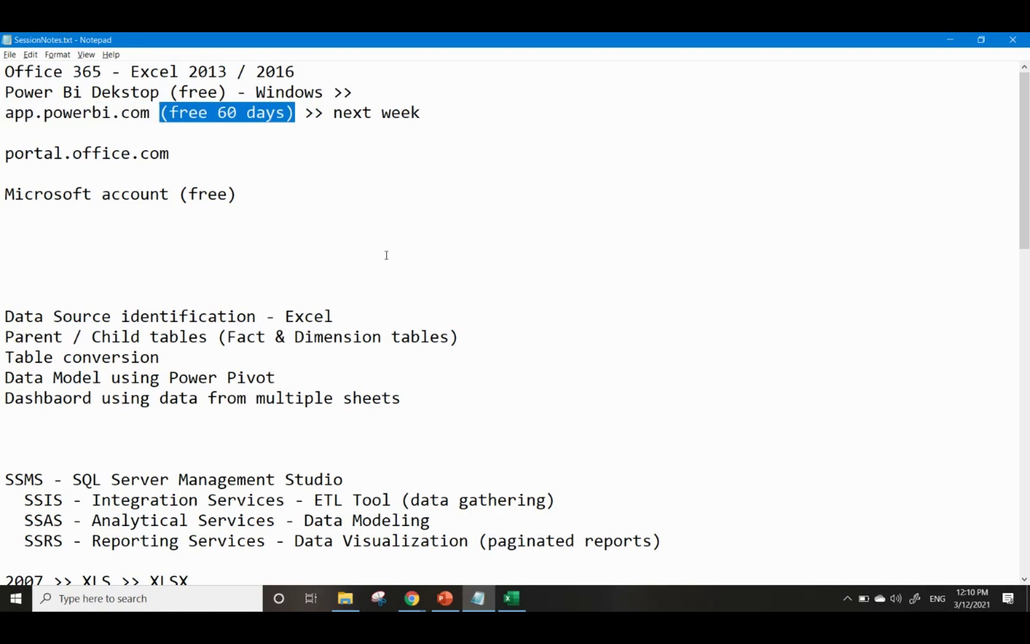
{"action": "left_click_drag", "start_coordinate": [437, 117], "coordinate": [2, 133]}
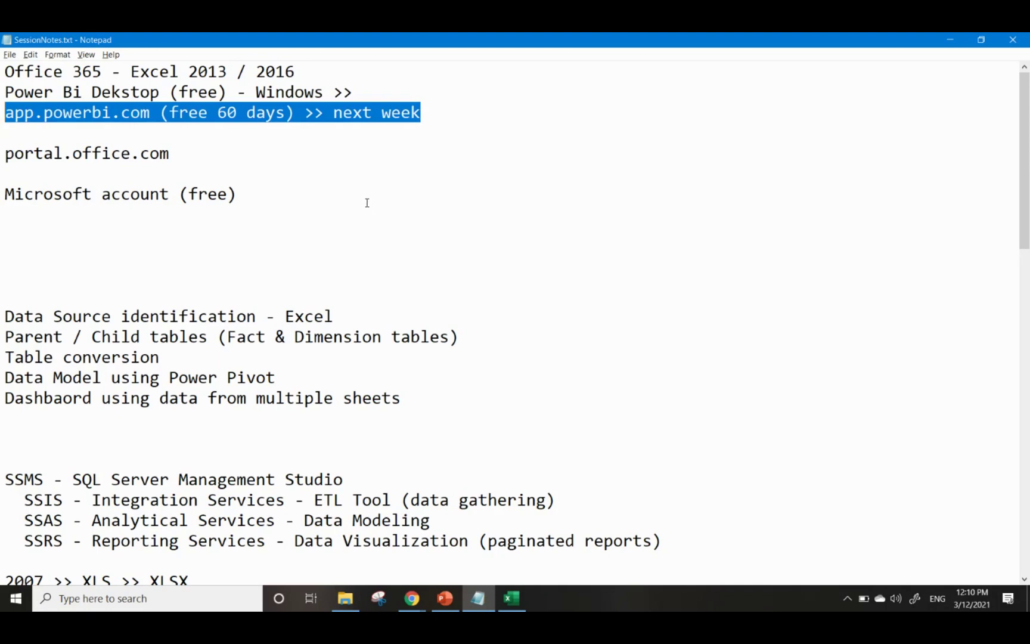
Correct "Bi" to "BI" in the second line, save, and append "VM" after "Windows >>"
{"action": "left_click", "coordinate": [364, 92]}
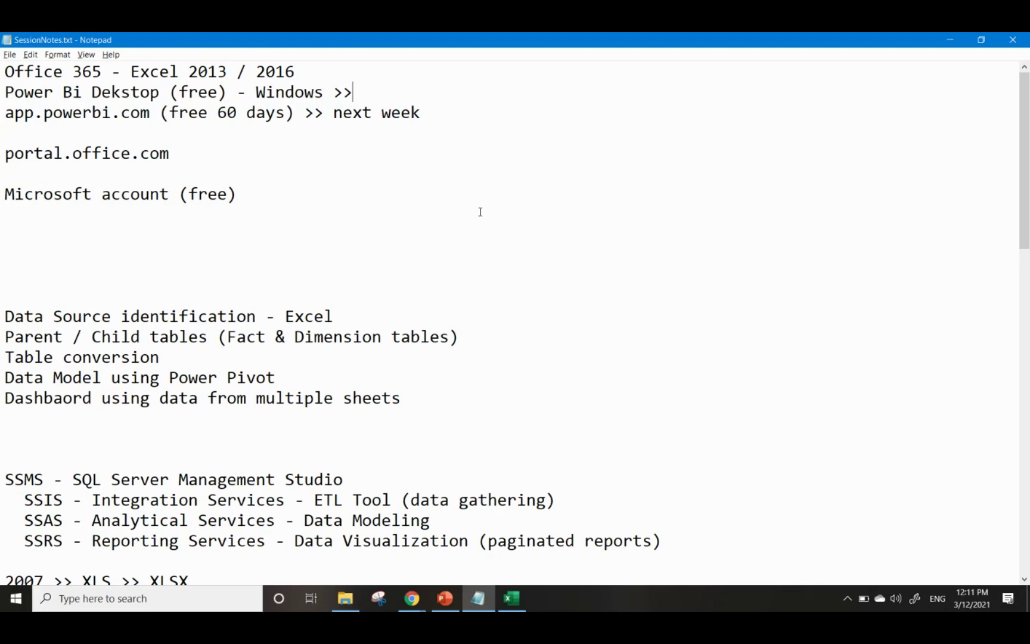
{"action": "left_click_drag", "start_coordinate": [83, 92], "coordinate": [73, 92]}
{"action": "type", "text": "I"}
{"action": "key", "text": "ctrl+s"}
{"action": "type", "text": "VM"}
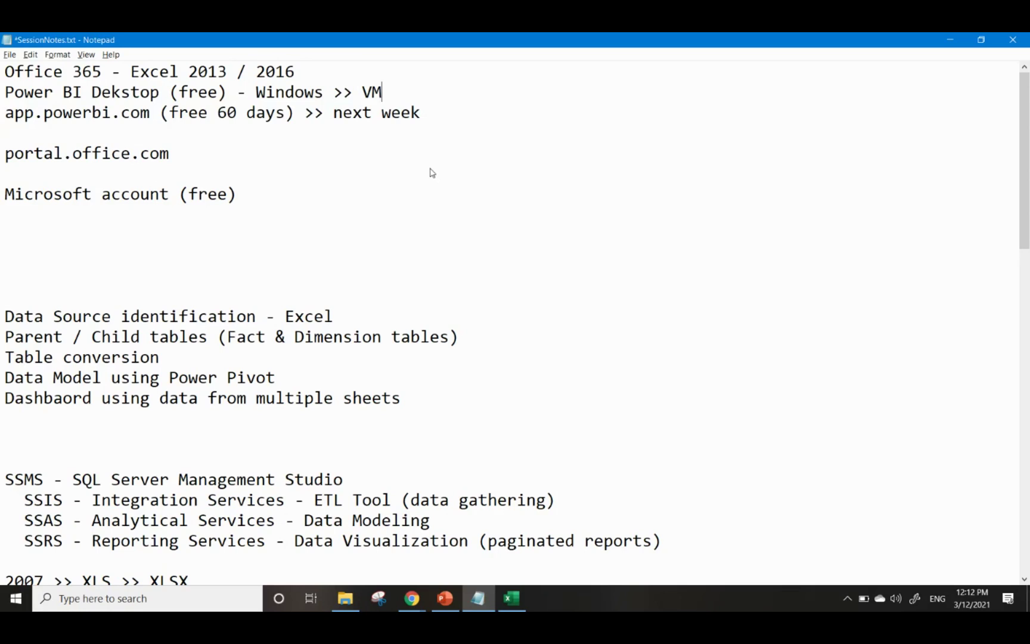
Highlight "Power BI Dekstop (free)" in the second line
{"action": "left_click", "coordinate": [227, 93]}
{"action": "left_click_drag", "start_coordinate": [228, 93], "coordinate": [3, 98]}
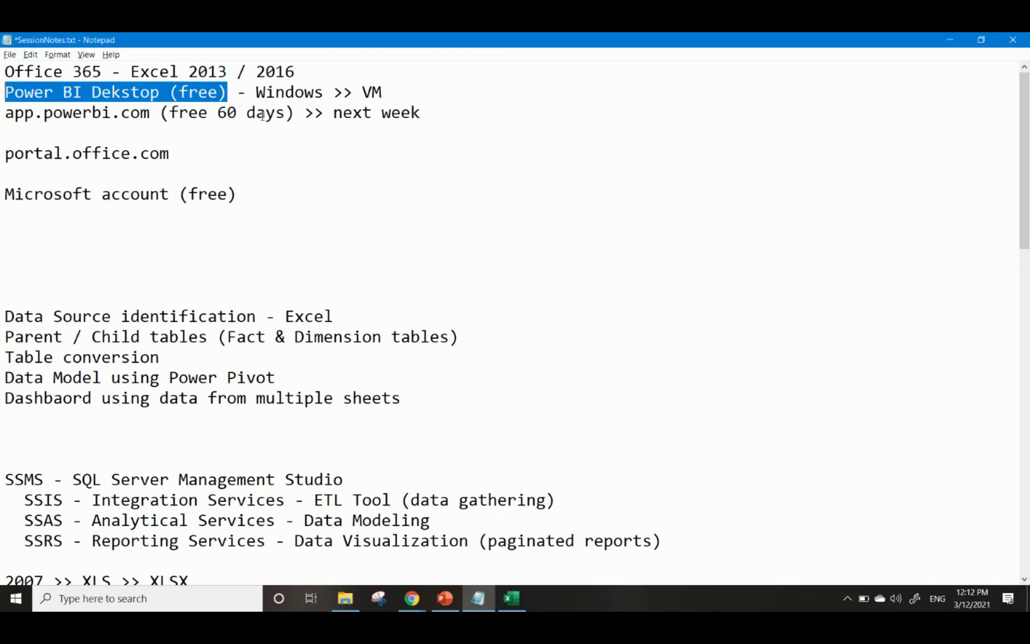
{"action": "left_click_drag", "start_coordinate": [232, 92], "coordinate": [4, 92]}
Add the line "Bandwidth >>" below "Microsoft account (free)", leaving a blank line between them
{"action": "left_click", "coordinate": [102, 222]}
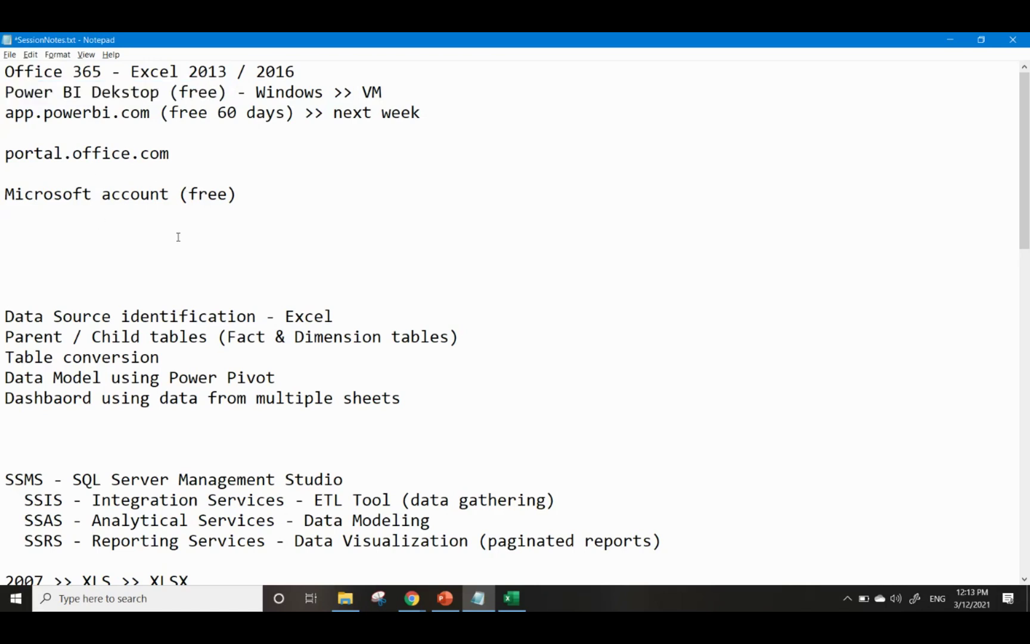
{"action": "key", "text": "Return"}
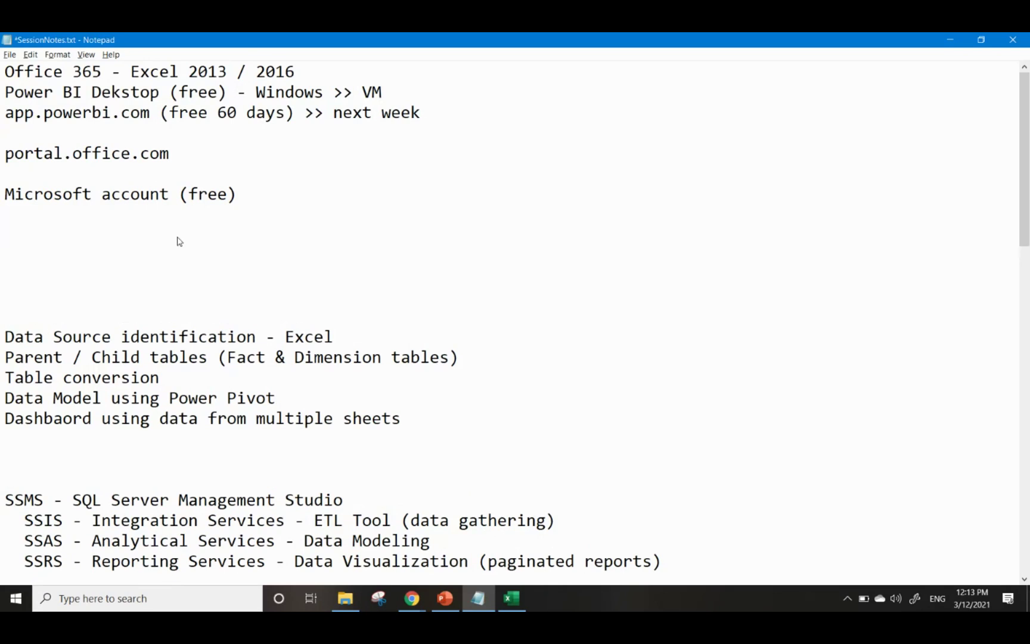
{"action": "type", "text": "Bandwidth"}
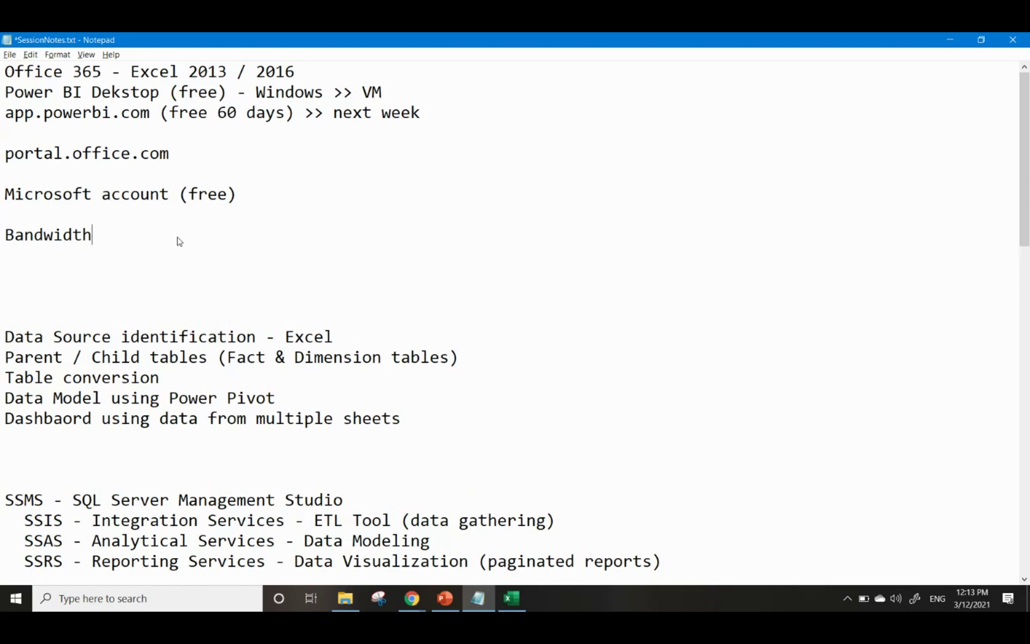
{"action": "type", "text": ">>"}
Highlight the app.powerbi.com line, followed by "Power BI Dekstop (free)" in the line above it
{"action": "left_click_drag", "start_coordinate": [239, 92], "coordinate": [421, 117]}
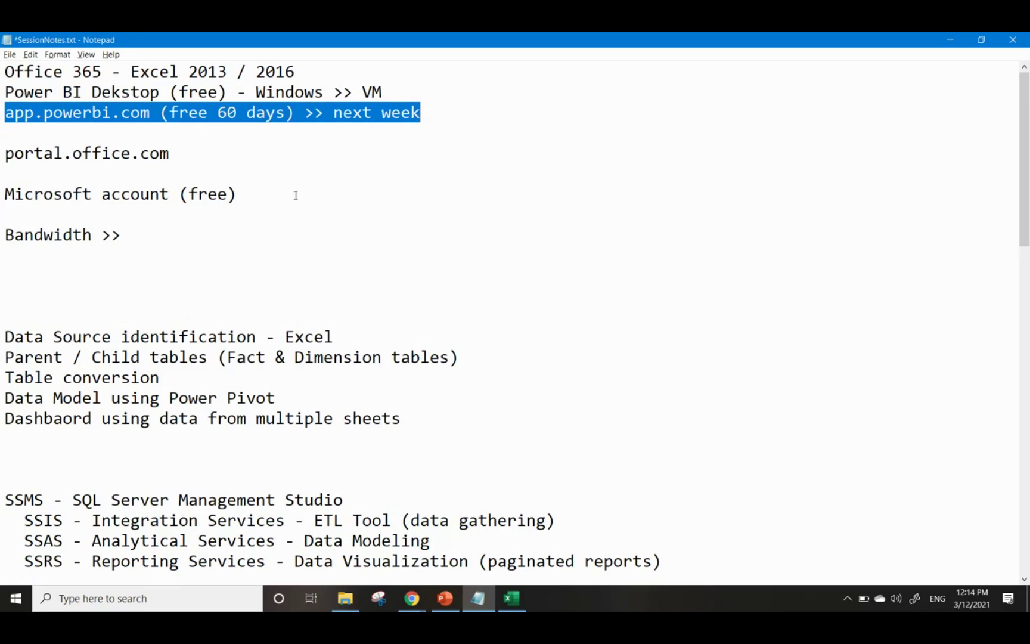
{"action": "left_click", "coordinate": [216, 119]}
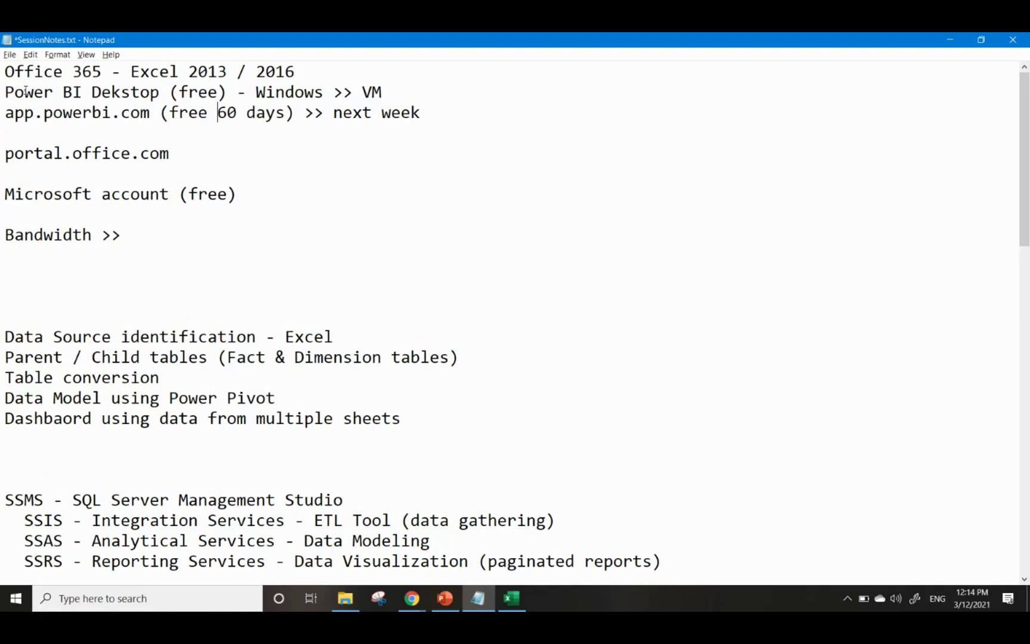
{"action": "left_click_drag", "start_coordinate": [4, 92], "coordinate": [228, 94]}
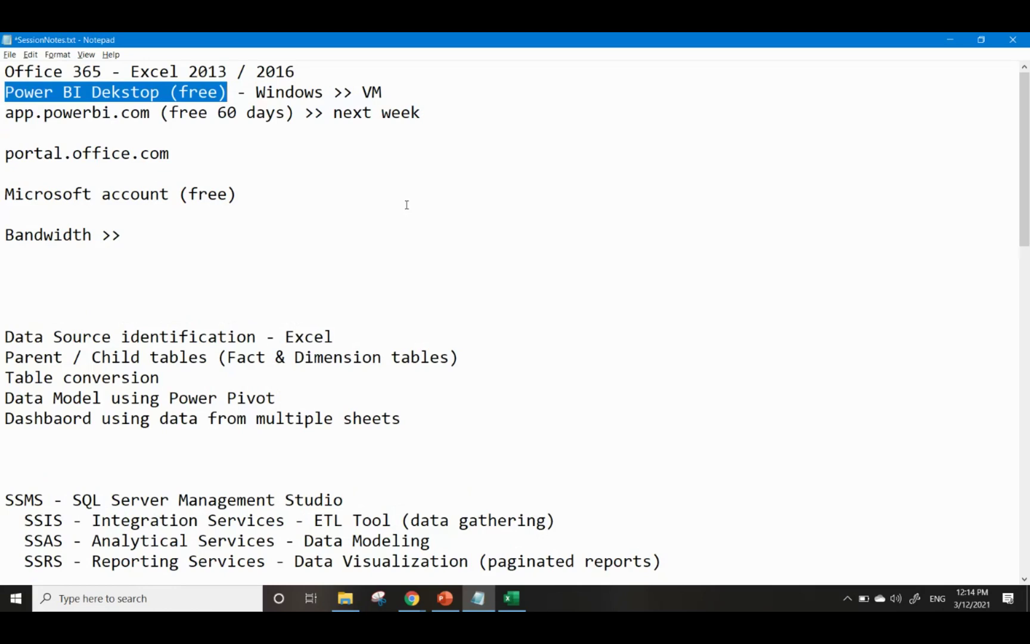
Briefly highlight the "Bandwidth >>" line and append "8GB" to it
{"action": "left_click", "coordinate": [176, 236]}
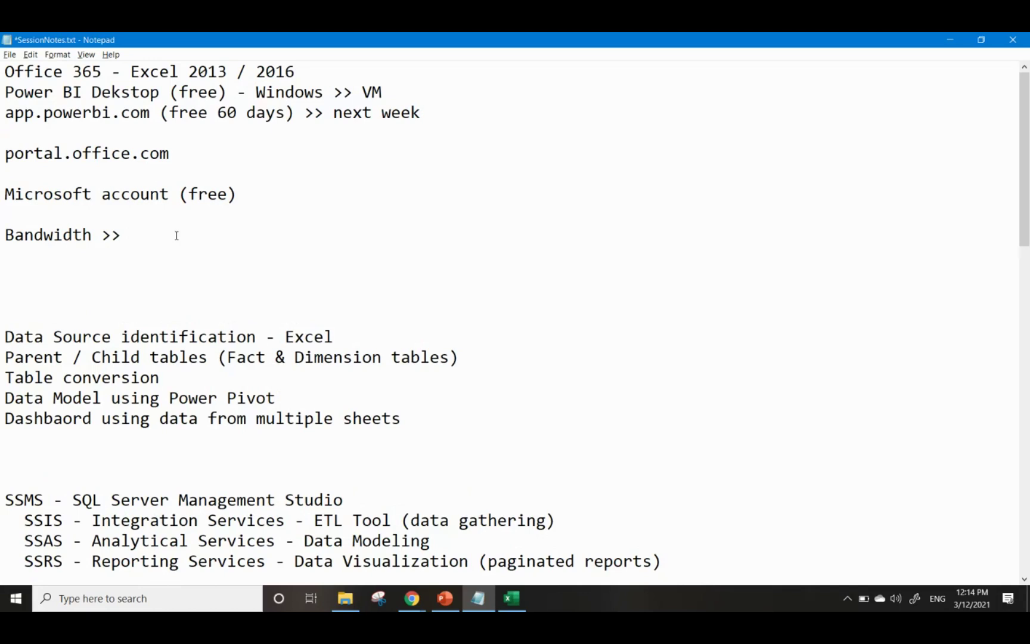
{"action": "key", "text": "shift+Up"}
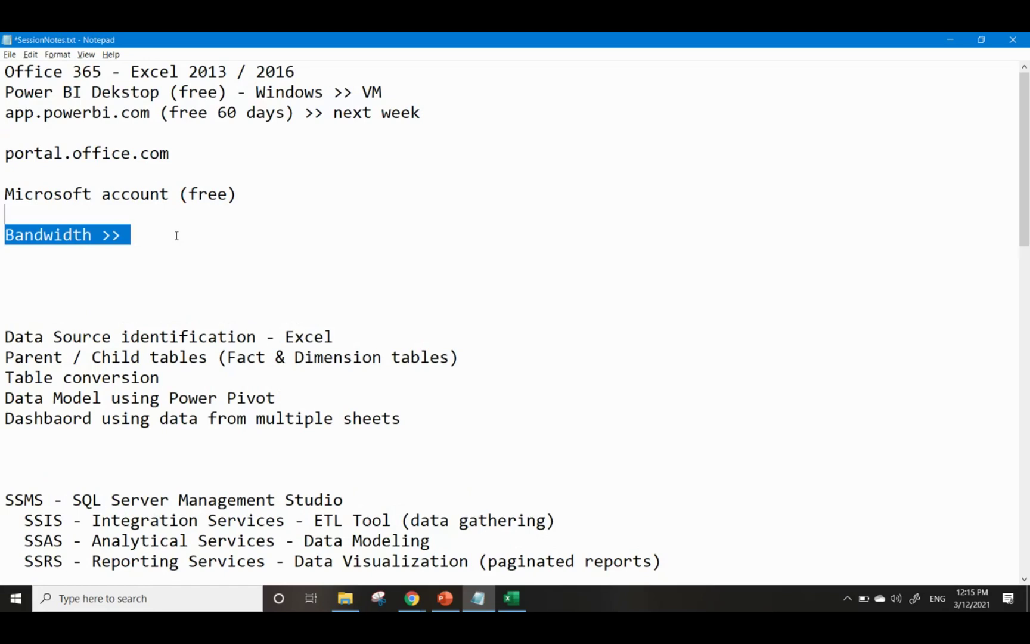
{"action": "left_click", "coordinate": [176, 236]}
{"action": "type", "text": "8GB"}
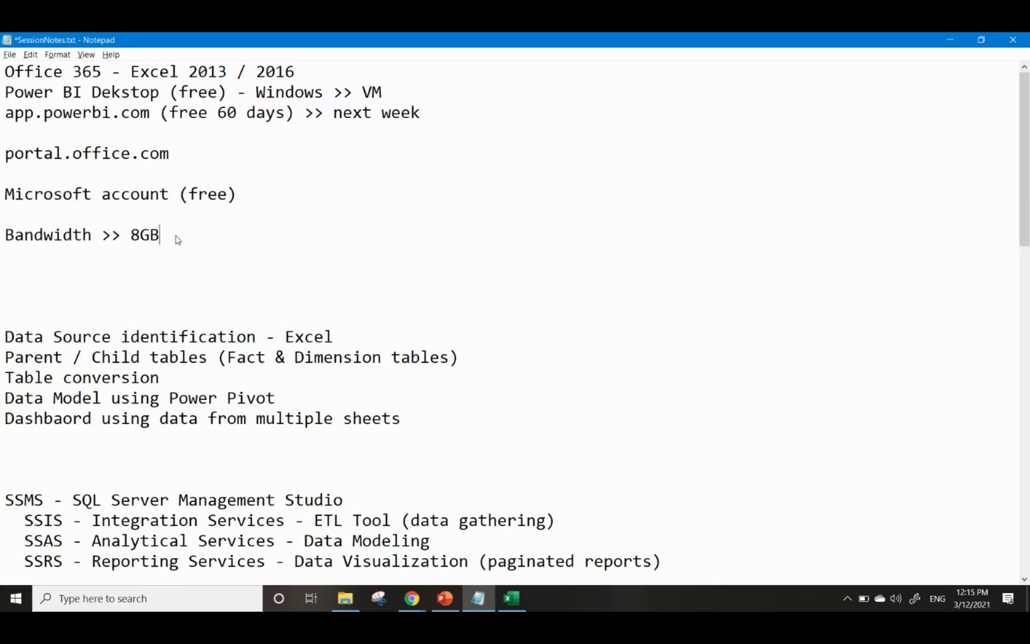
Highlight the whole app.powerbi.com line, the Power BI Dekstop text above it, and "app.powerbi.com" alone
{"action": "left_click", "coordinate": [3, 128]}
{"action": "left_click_drag", "start_coordinate": [3, 128], "coordinate": [1, 116]}
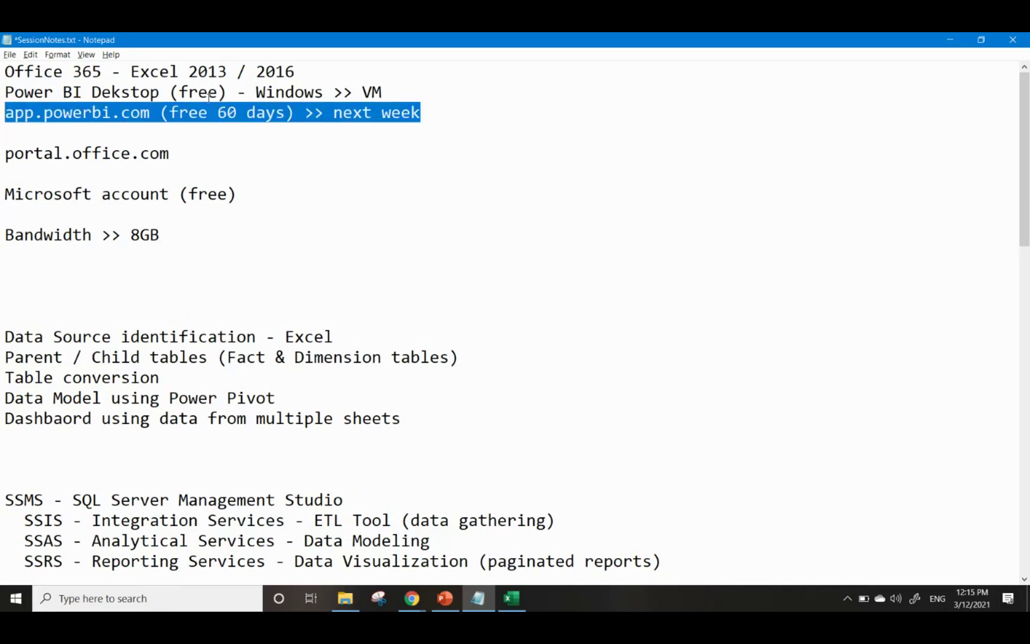
{"action": "left_click_drag", "start_coordinate": [227, 97], "coordinate": [208, 113]}
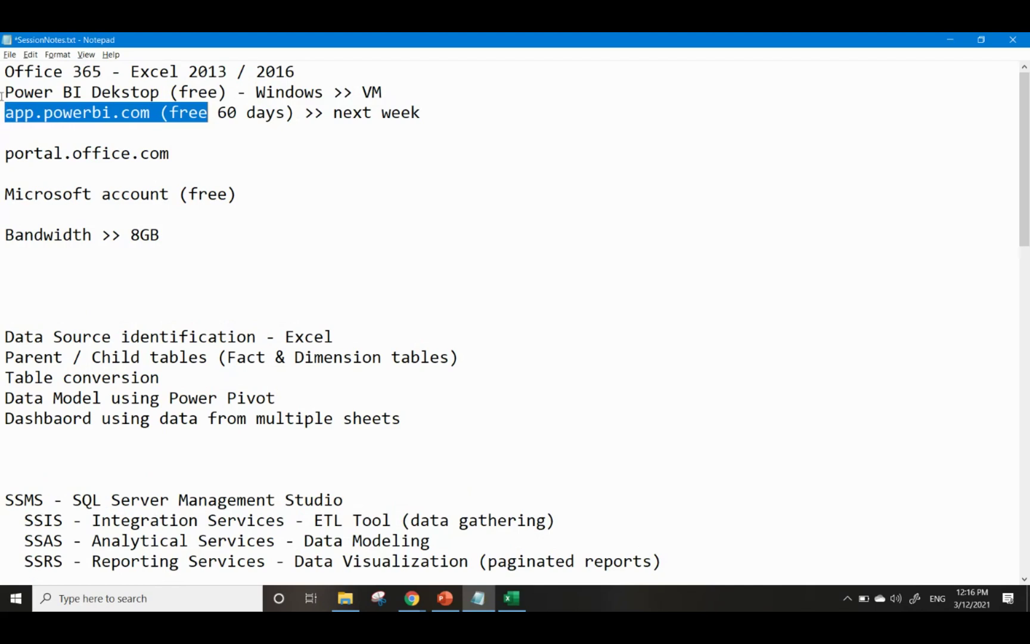
{"action": "left_click_drag", "start_coordinate": [3, 94], "coordinate": [208, 95]}
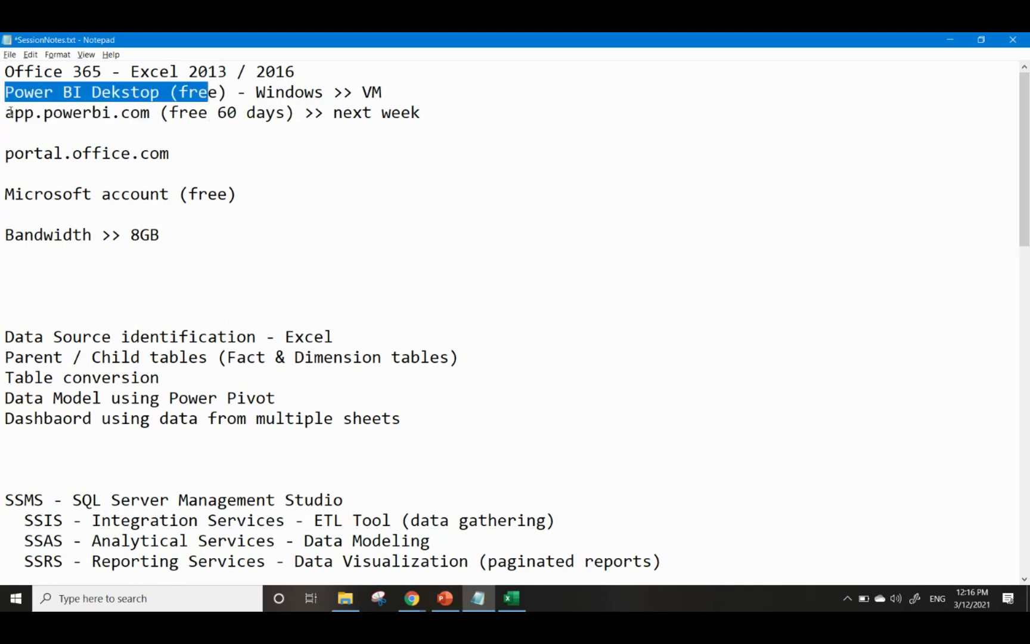
{"action": "left_click_drag", "start_coordinate": [6, 114], "coordinate": [150, 117]}
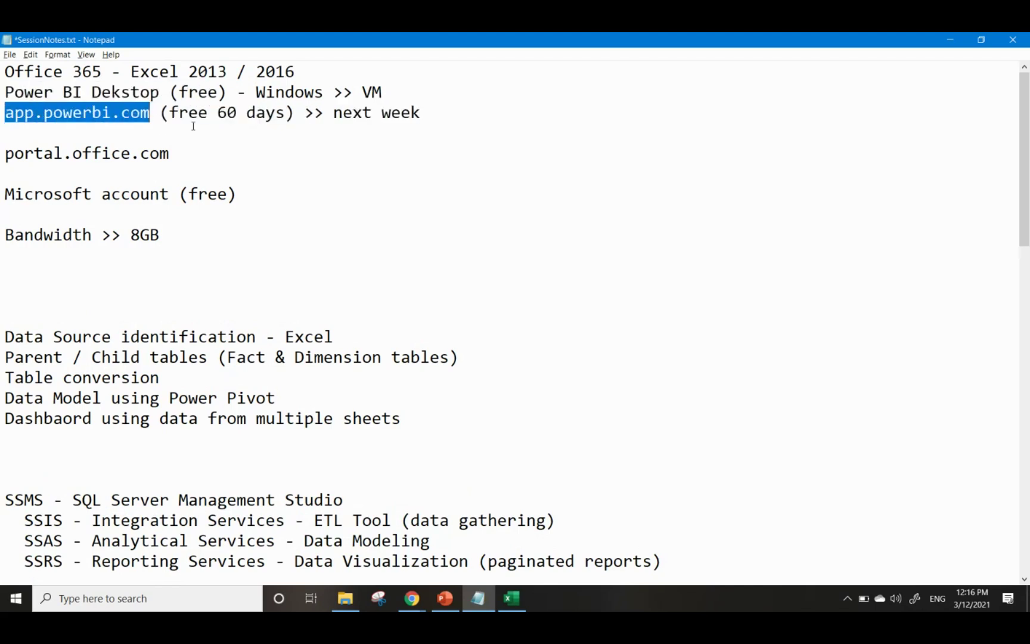
Highlight "Power BI Dekstop (free)" from the start of the second line
{"action": "left_click", "coordinate": [296, 134]}
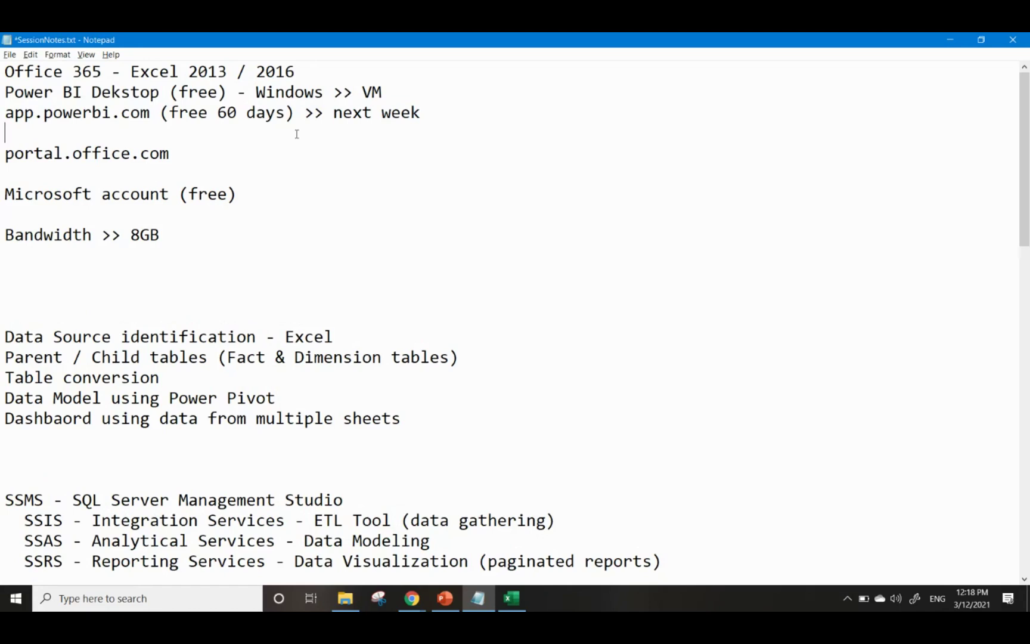
{"action": "key", "text": "Up"}
{"action": "key", "text": "Up"}
{"action": "key", "text": "shift+Right"}
{"action": "key", "text": "shift+Right"}
{"action": "key", "text": "shift+Right"}
{"action": "key", "text": "shift+Right"}
{"action": "key", "text": "shift+Right"}
{"action": "key", "text": "shift+Right"}
{"action": "key", "text": "shift+Right"}
{"action": "key", "text": "shift+Right"}
{"action": "key", "text": "shift+Right"}
{"action": "key", "text": "shift+Right"}
{"action": "key", "text": "shift+Right"}
{"action": "key", "text": "shift+Right"}
{"action": "key", "text": "shift+Right"}
{"action": "key", "text": "shift+Right"}
{"action": "key", "text": "shift+Right"}
{"action": "key", "text": "shift+Right"}
{"action": "key", "text": "shift+Right"}
{"action": "key", "text": "shift+Right"}
{"action": "key", "text": "shift+Right"}
{"action": "key", "text": "shift+Right"}
{"action": "key", "text": "shift+Right"}
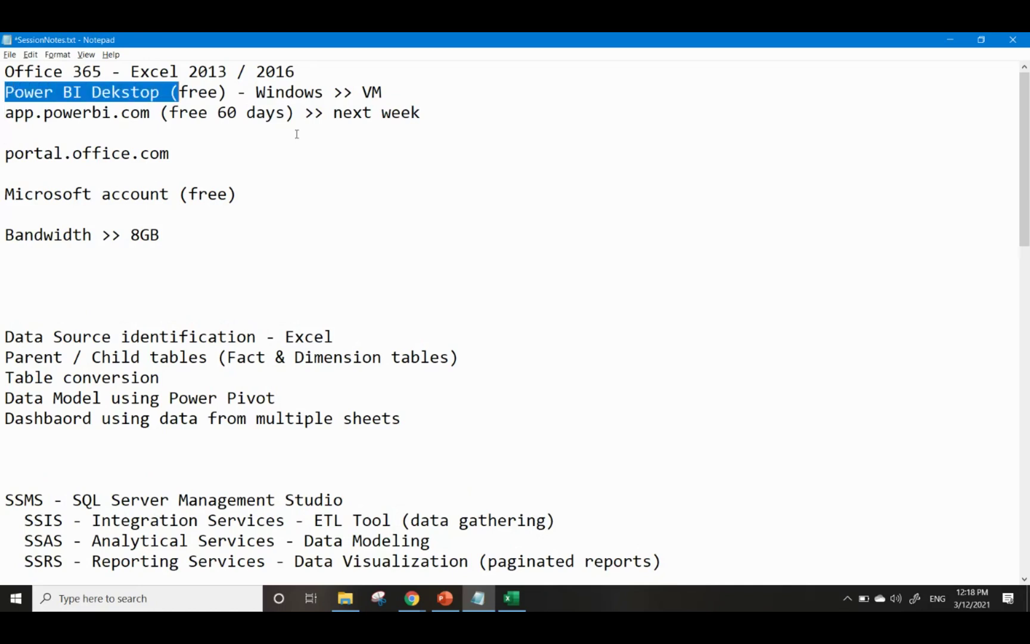
{"action": "key", "text": "shift+Right"}
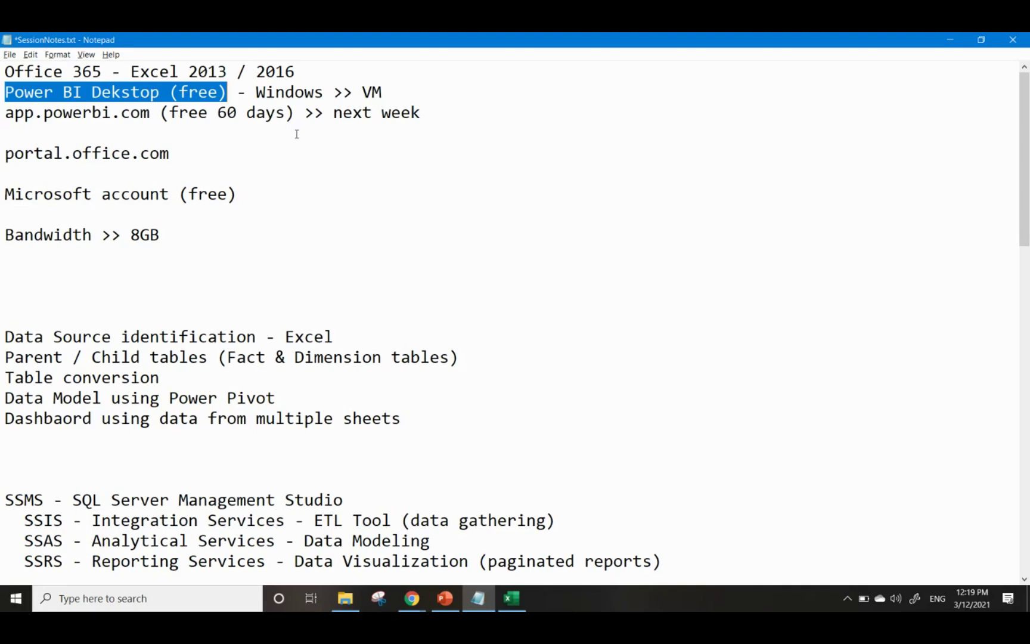
Switch to Chrome and show the running Power BI & Qliksense webinar with its Q&A list
{"action": "left_click", "coordinate": [419, 595]}
{"action": "left_click", "coordinate": [407, 554]}
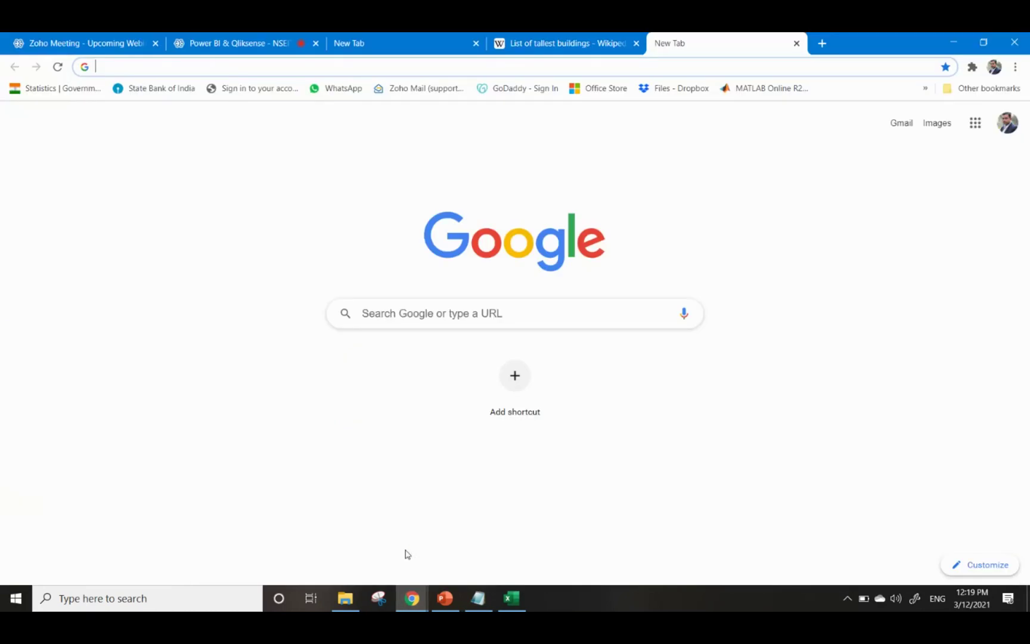
{"action": "left_click", "coordinate": [238, 43]}
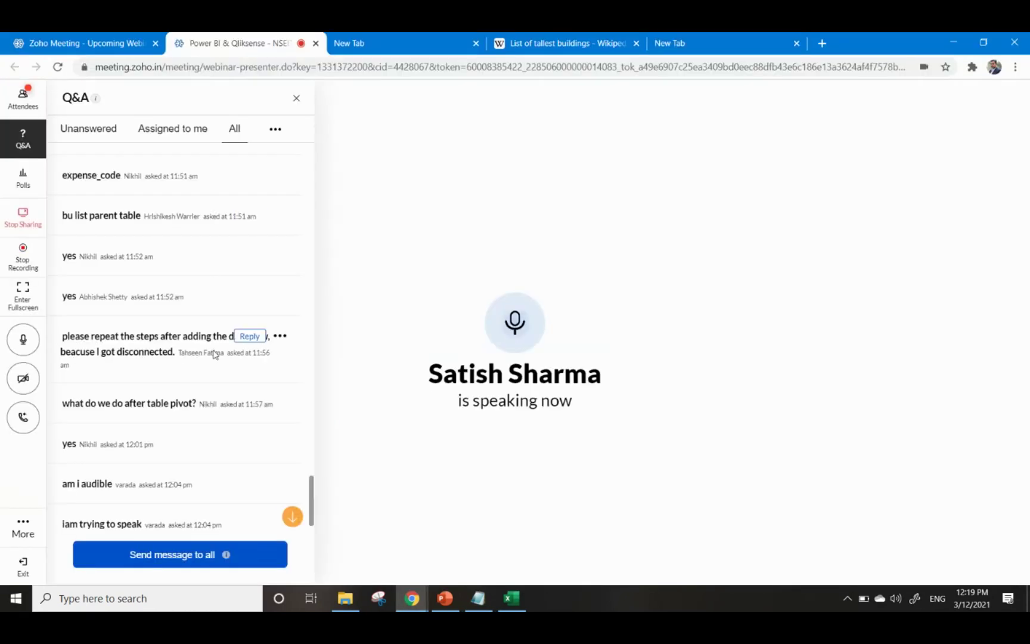
Check the latest Q&A messages and the attendee list, and return to the webinar's questions
{"action": "scroll", "coordinate": [228, 391], "scroll_direction": "down", "scroll_amount": 1}
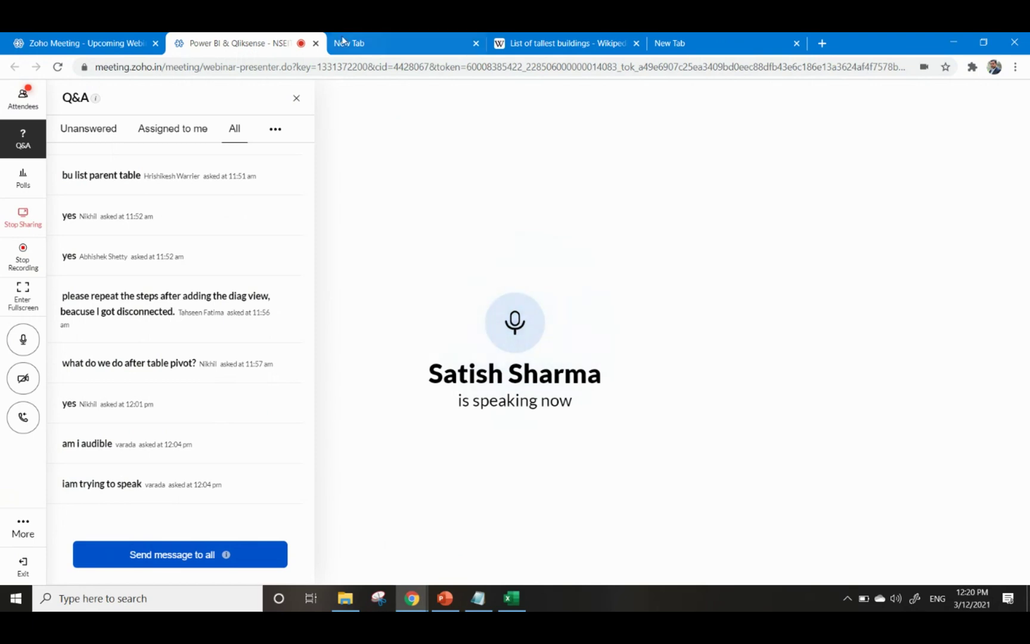
{"action": "left_click", "coordinate": [16, 106]}
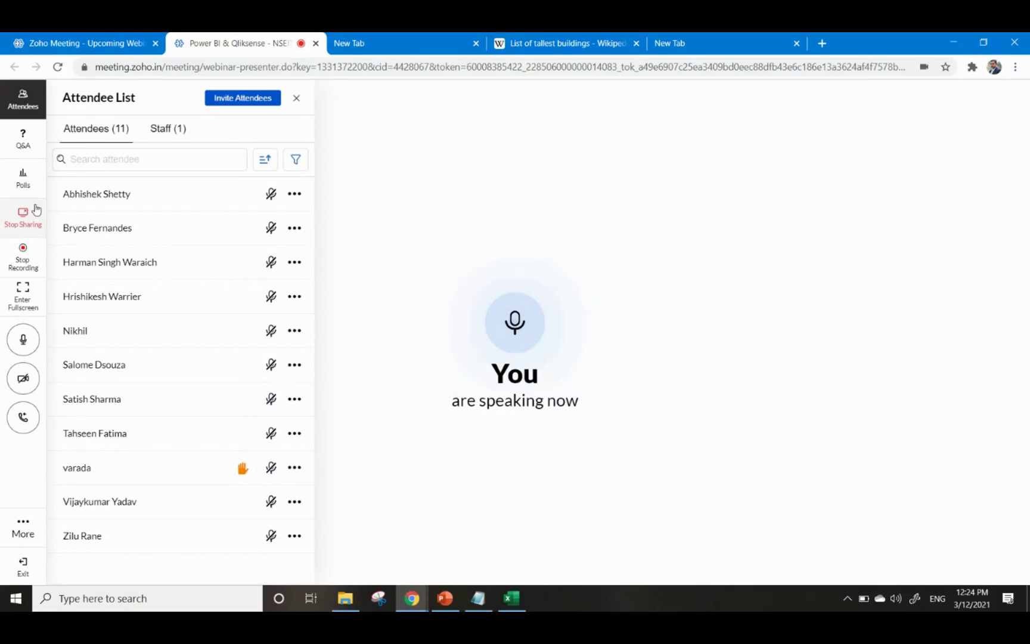
{"action": "left_click", "coordinate": [24, 139]}
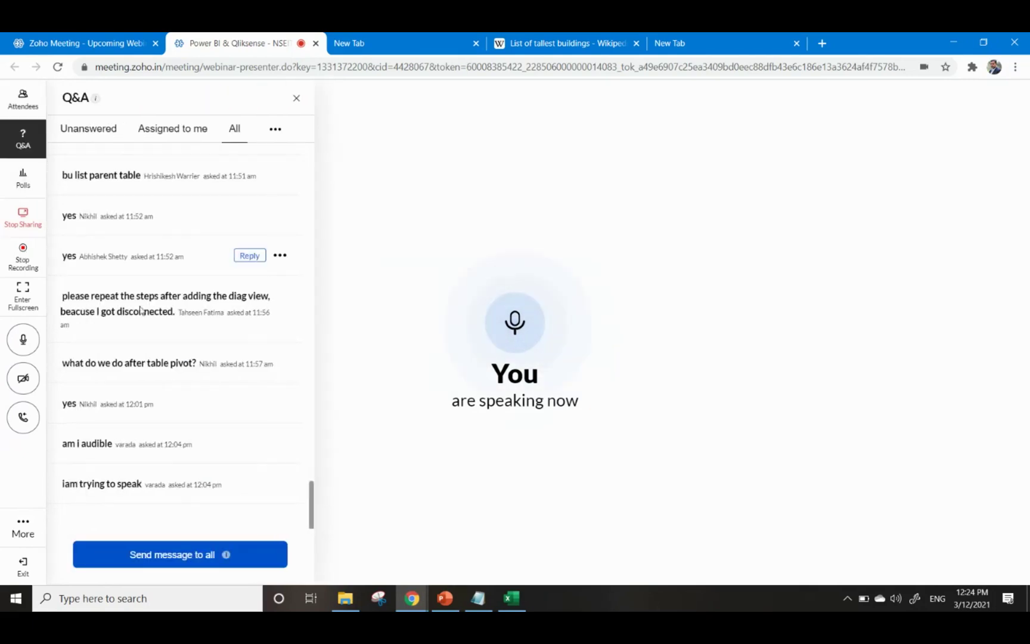
Switch past the PowerPoint deck and the WorkedFiles folder to the session notes in Notepad and look them over
{"action": "left_click", "coordinate": [421, 595]}
{"action": "left_click", "coordinate": [436, 560]}
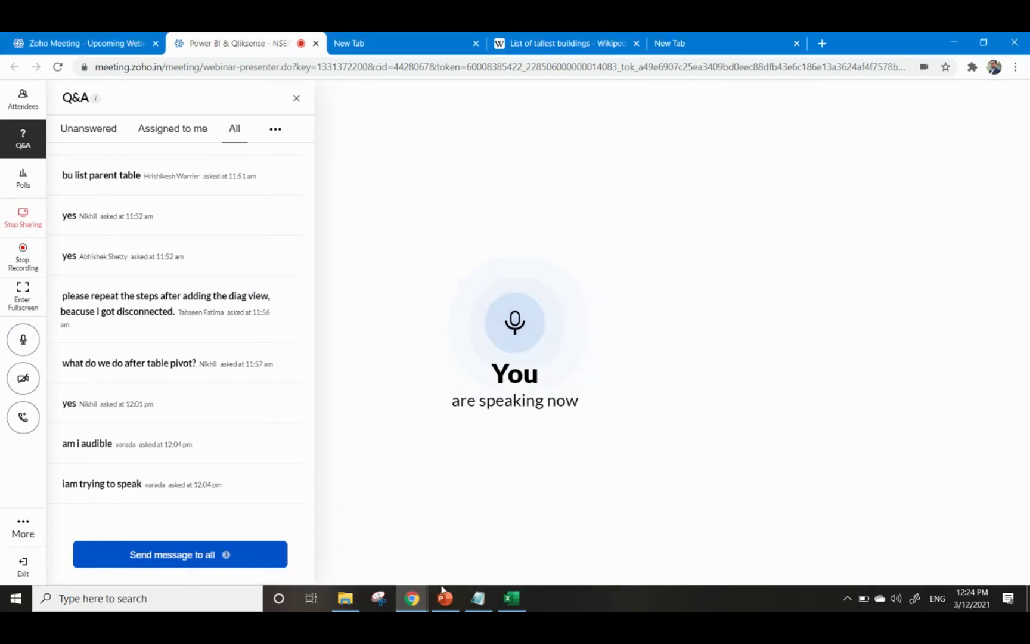
{"action": "left_click", "coordinate": [452, 606]}
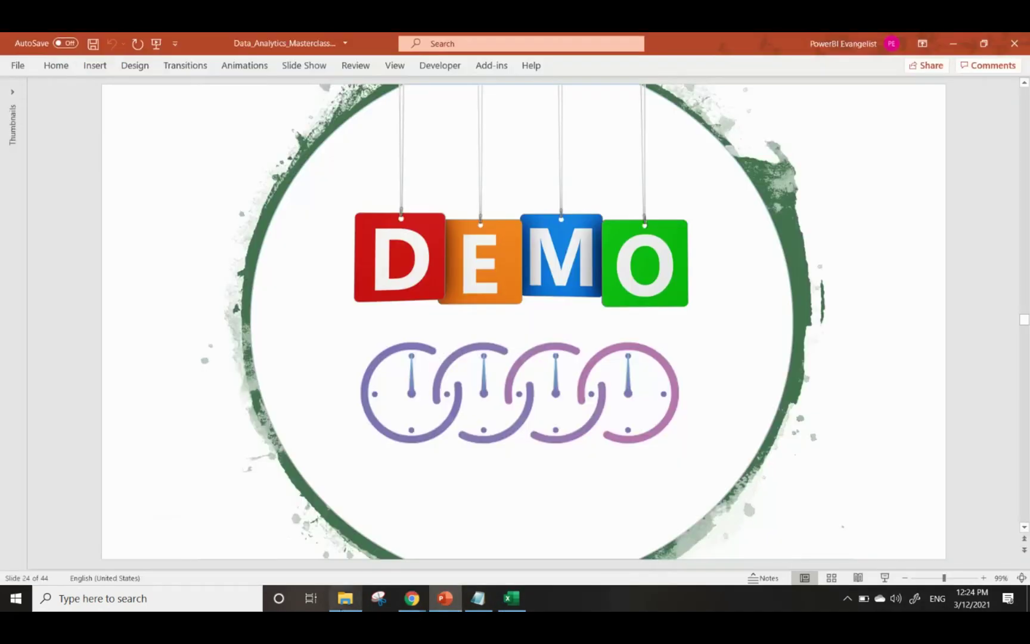
{"action": "left_click", "coordinate": [344, 601]}
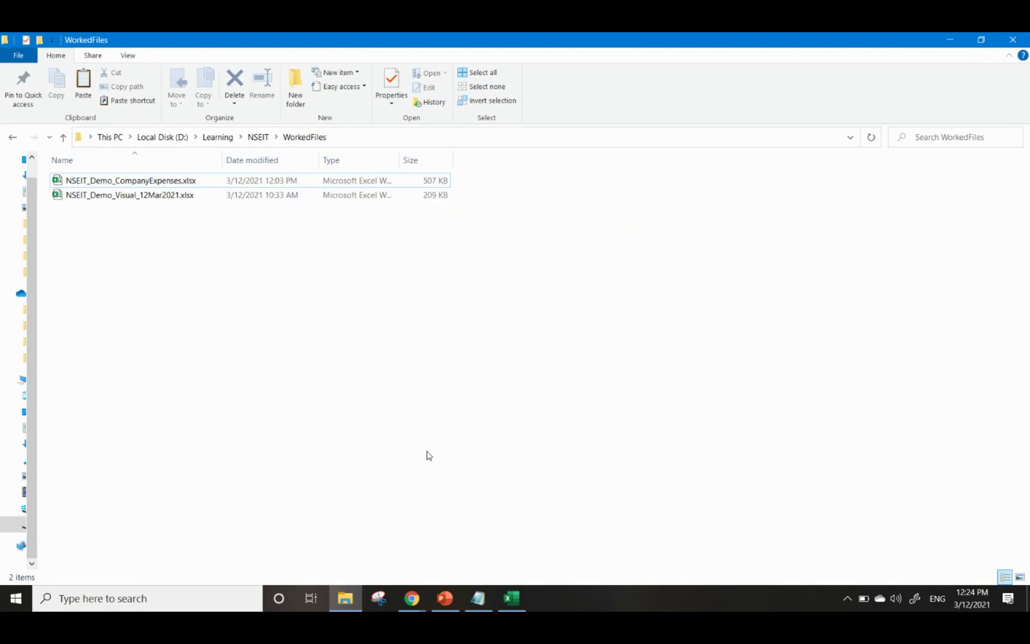
{"action": "left_click", "coordinate": [478, 599]}
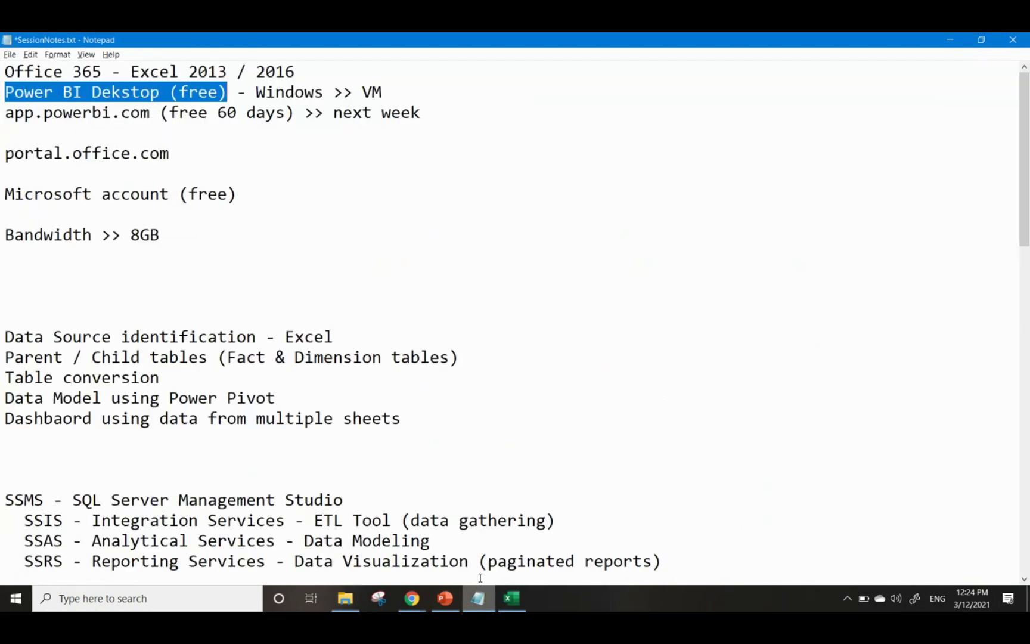
{"action": "left_click", "coordinate": [325, 195]}
{"action": "scroll", "coordinate": [326, 227], "scroll_direction": "down", "scroll_amount": 4}
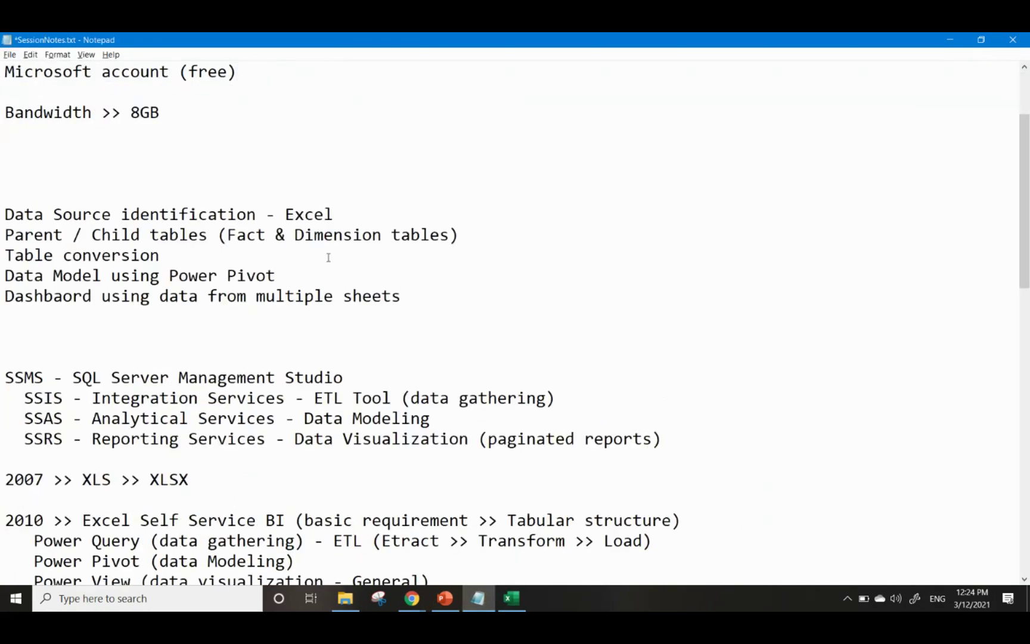
{"action": "scroll", "coordinate": [326, 273], "scroll_direction": "down", "scroll_amount": 1}
{"action": "scroll", "coordinate": [326, 273], "scroll_direction": "up", "scroll_amount": 5}
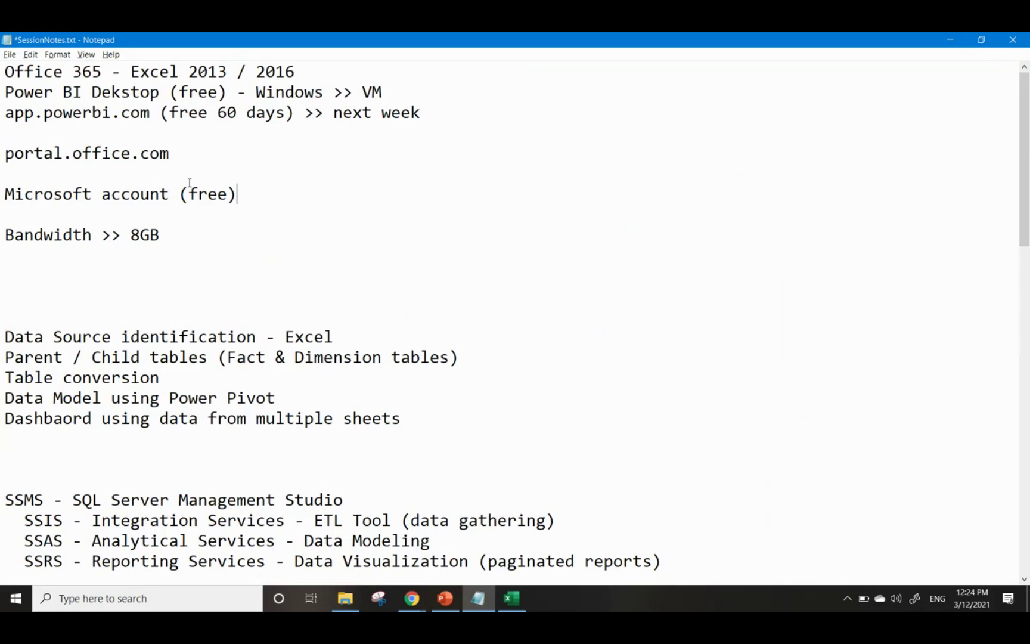
Highlight the Office 365 line, "Power BI Dekstop (free)", and both Power BI lines together, and clear the selection
{"action": "left_click", "coordinate": [316, 69]}
{"action": "left_click_drag", "start_coordinate": [316, 69], "coordinate": [1, 75]}
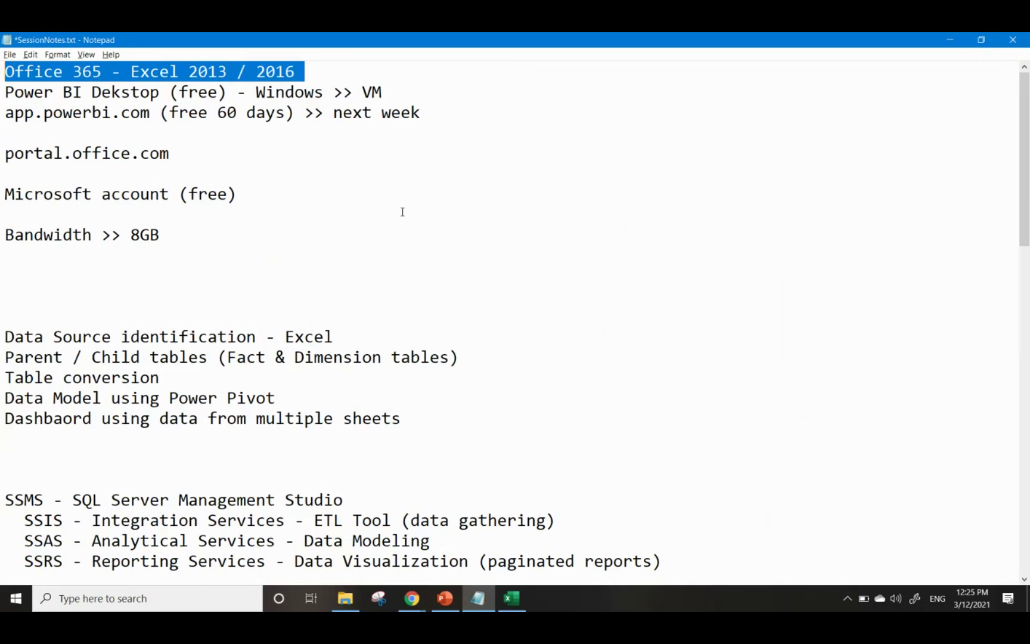
{"action": "left_click_drag", "start_coordinate": [5, 92], "coordinate": [227, 92]}
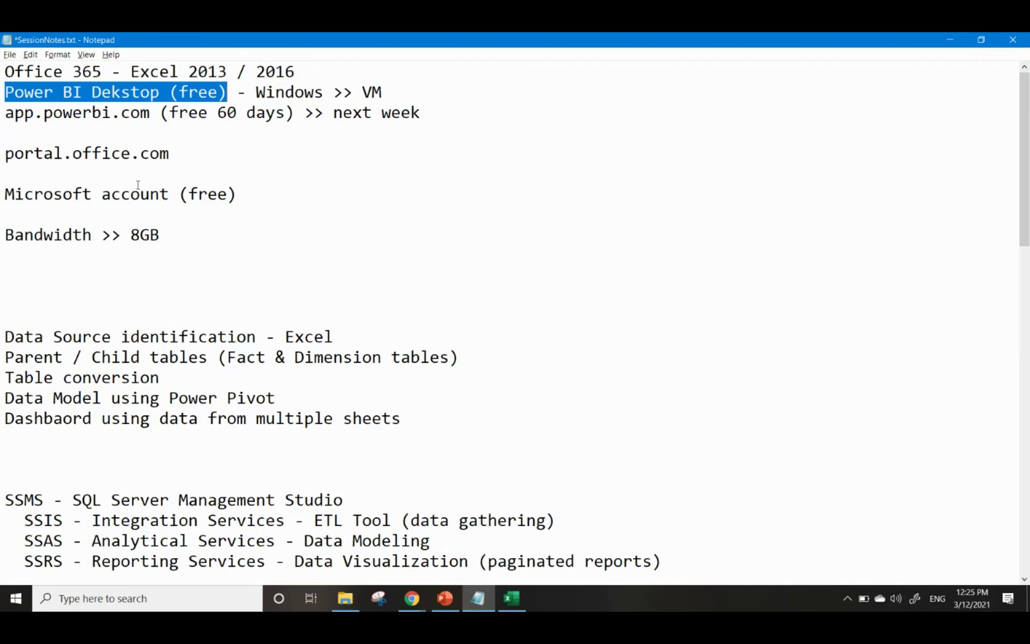
{"action": "left_click", "coordinate": [68, 132]}
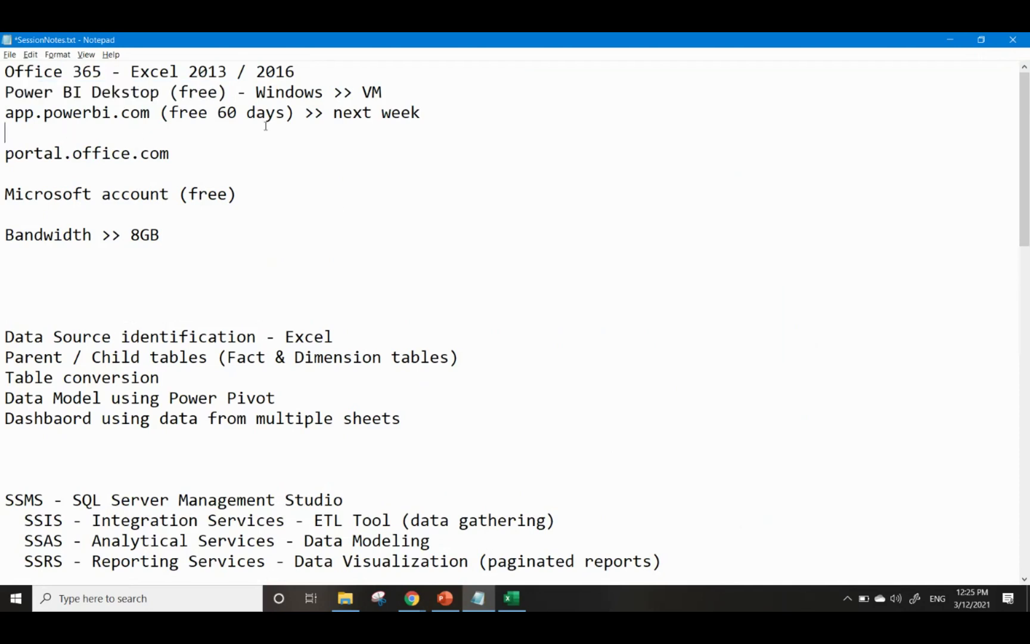
{"action": "left_click", "coordinate": [161, 272]}
{"action": "left_click_drag", "start_coordinate": [57, 123], "coordinate": [2, 95]}
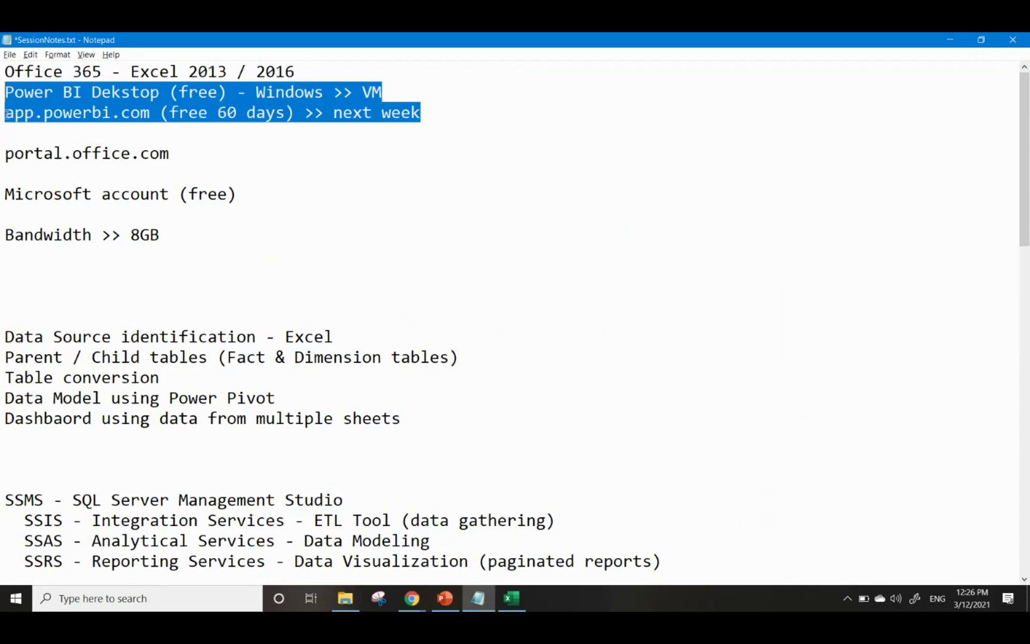
{"action": "left_click", "coordinate": [108, 284]}
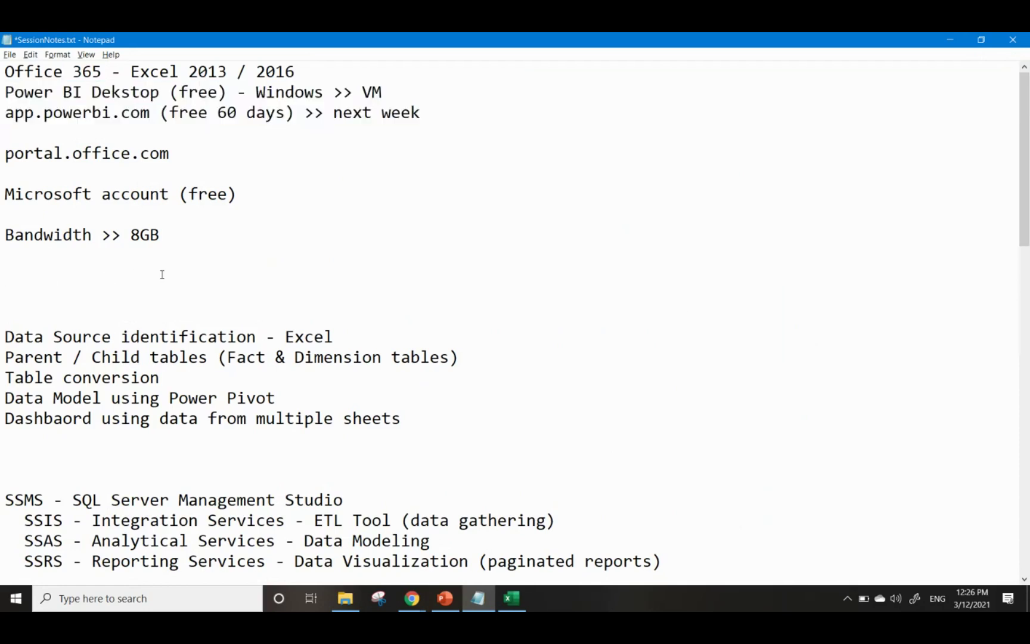
Insert seven blank lines above the "Office 365 - Excel 2013 / 2016" line and return to the start of the notes
{"action": "left_click", "coordinate": [5, 71]}
{"action": "key", "text": "Return"}
{"action": "key", "text": "Return"}
{"action": "key", "text": "Return"}
{"action": "key", "text": "Return"}
{"action": "key", "text": "Return"}
{"action": "key", "text": "Return"}
{"action": "key", "text": "Return"}
{"action": "key", "text": "Up"}
{"action": "key", "text": "Up"}
{"action": "key", "text": "Up"}
{"action": "key", "text": "Up"}
{"action": "key", "text": "Up"}
{"action": "key", "text": "Up"}
{"action": "key", "text": "Up"}
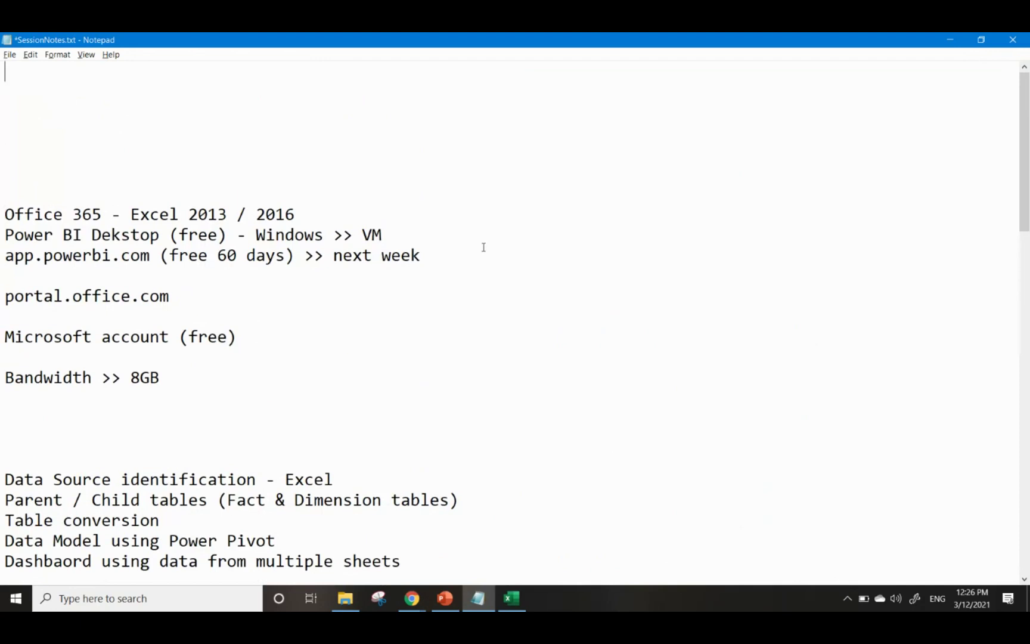
Enter the heading "Power BI Desktop" on the first line and "Power BI App" three lines below it
{"action": "key", "text": "ctrl+s"}
{"action": "type", "text": "Power BI Desktop"}
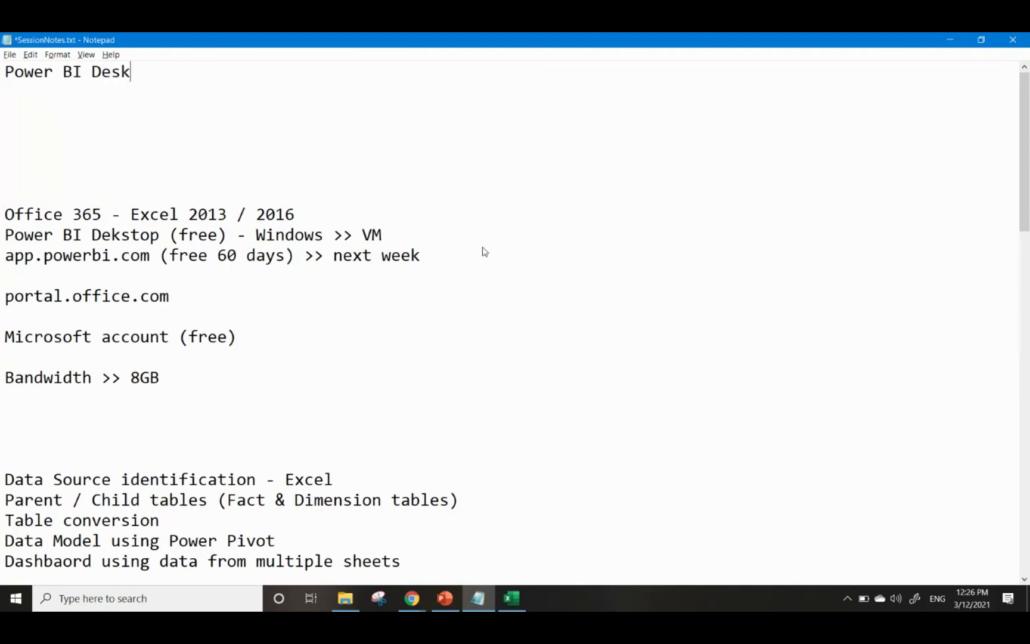
{"action": "key", "text": "Return"}
{"action": "key", "text": "Return"}
{"action": "key", "text": "Return"}
{"action": "type", "text": "Power Bi "}
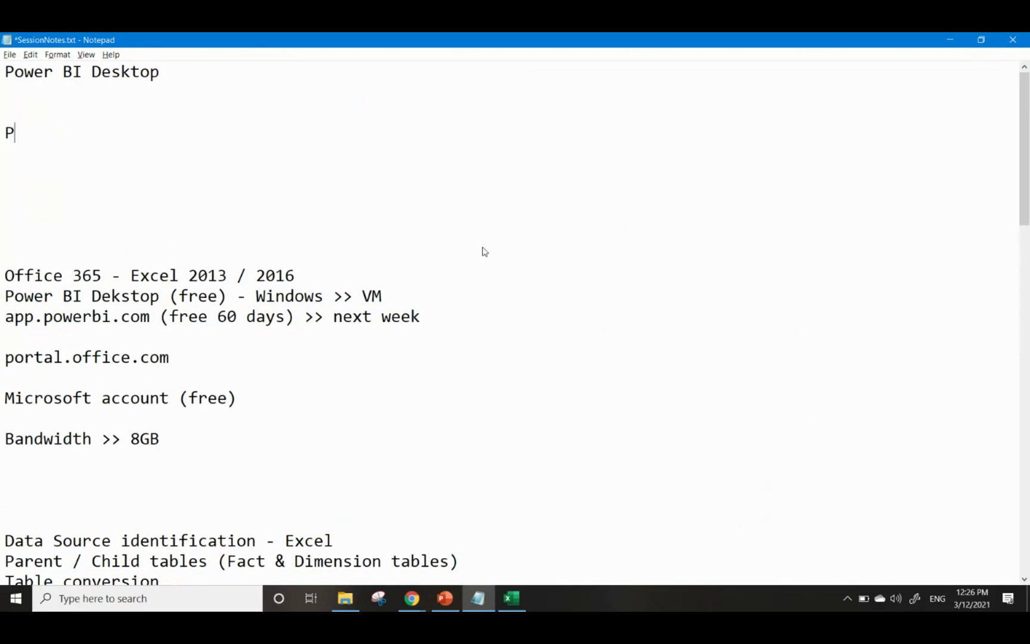
{"action": "type", "text": "App"}
{"action": "key", "text": "Left"}
{"action": "key", "text": "Left"}
{"action": "key", "text": "Left"}
{"action": "key", "text": "Left"}
{"action": "key", "text": "shift+Left"}
{"action": "type", "text": "I"}
List "Reports", "Data sets" and "Modeling" as indented lines under the Power BI Desktop heading
{"action": "key", "text": "Up"}
{"action": "key", "text": "Up"}
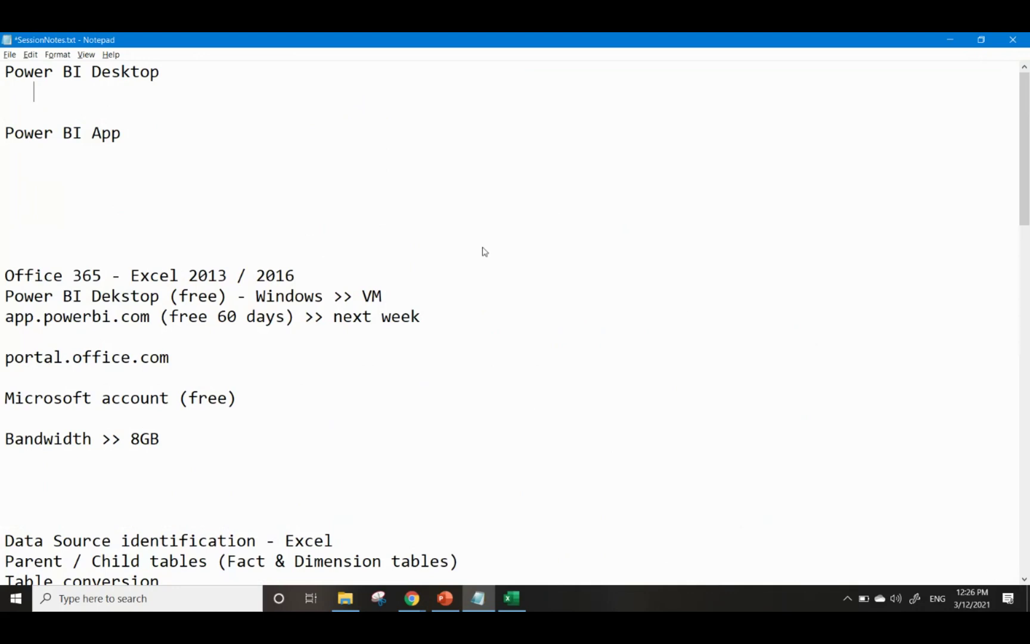
{"action": "key", "text": "ctrl+s"}
{"action": "type", "text": "Reports"}
{"action": "key", "text": "Return"}
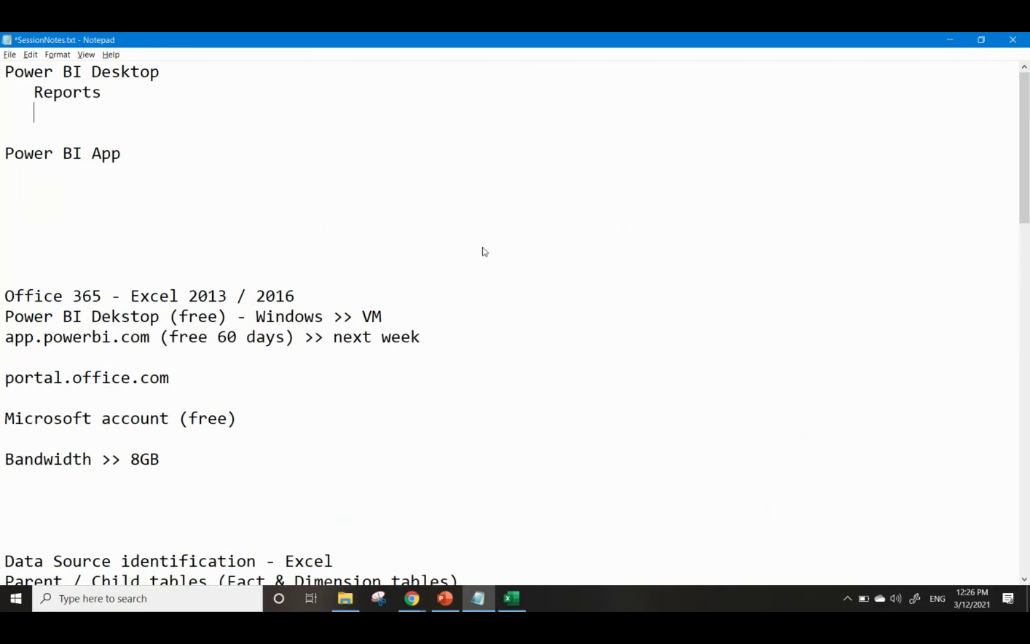
{"action": "key", "text": "ctrl+s"}
{"action": "type", "text": "Data sets"}
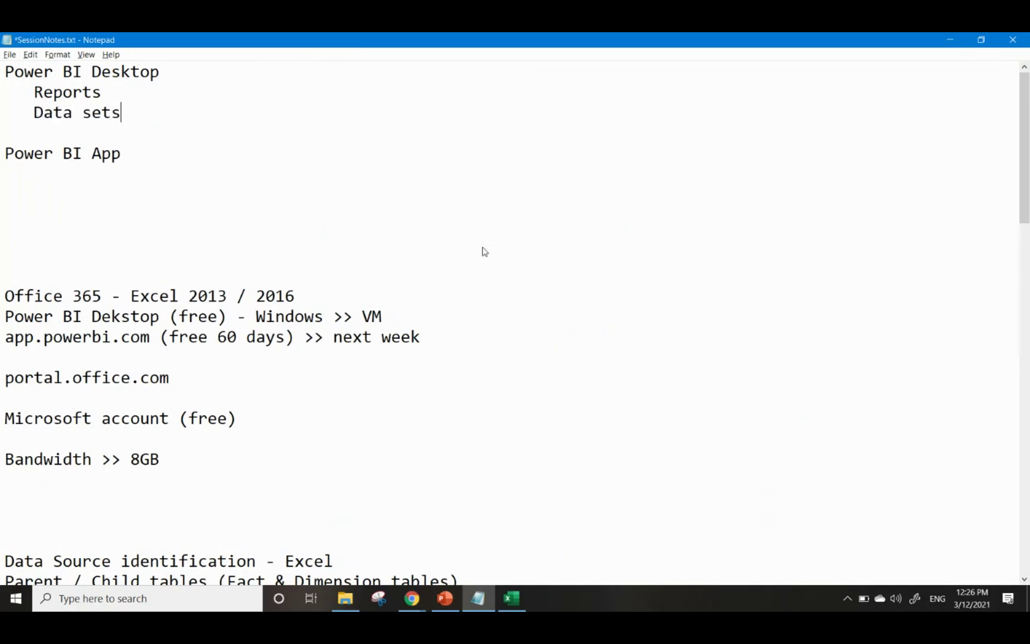
{"action": "key", "text": "Return"}
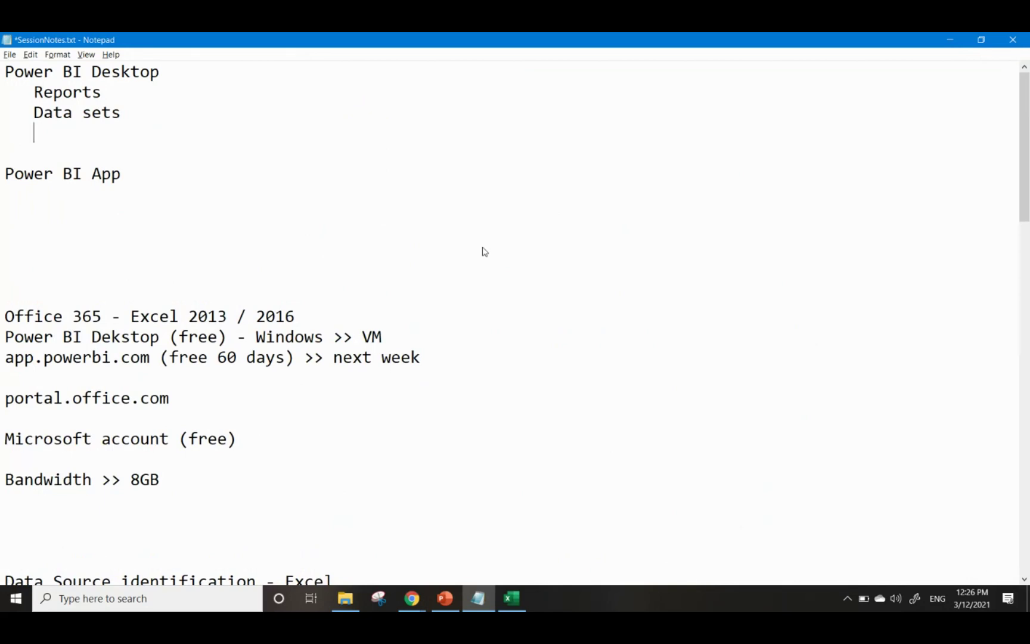
{"action": "type", "text": "Modeling"}
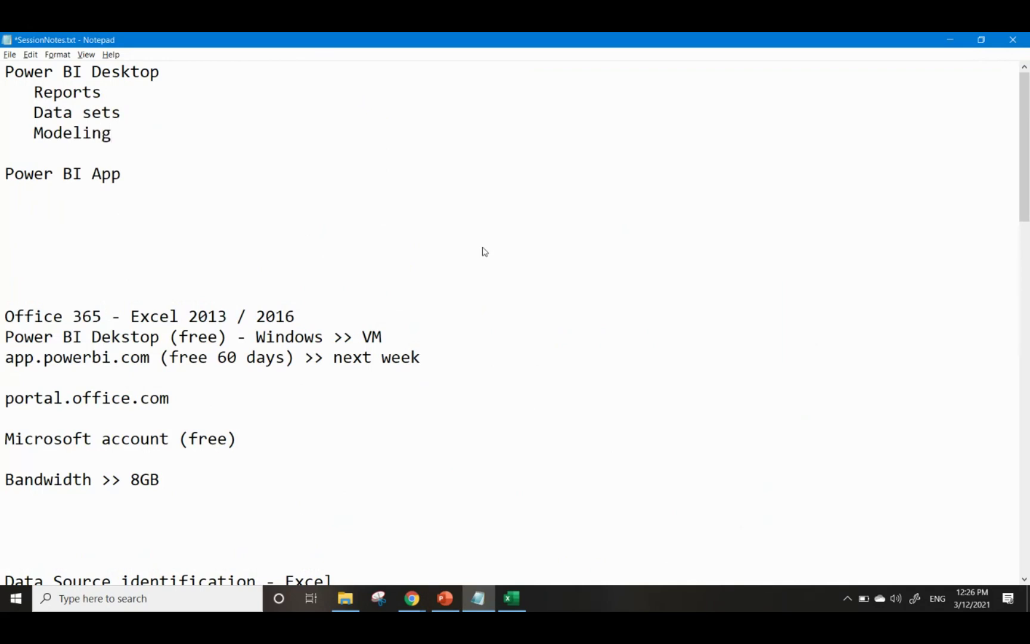
Append "(authoring)" to the Power BI Desktop heading
{"action": "key", "text": "ctrl+s"}
{"action": "key", "text": "Down"}
{"action": "key", "text": "Down"}
{"action": "key", "text": "Down"}
{"action": "key", "text": "Down"}
{"action": "key", "text": "Up"}
{"action": "key", "text": "Up"}
{"action": "key", "text": "Up"}
{"action": "key", "text": "Up"}
{"action": "key", "text": "Up"}
{"action": "key", "text": "Up"}
{"action": "key", "text": "Up"}
{"action": "key", "text": "End"}
{"action": "type", "text": "(authoring)"}
Append "(share / collaboration)" to the Power BI App heading
{"action": "key", "text": "Down"}
{"action": "key", "text": "Down"}
{"action": "key", "text": "Left"}
{"action": "key", "text": "Left"}
{"action": "key", "text": "Down"}
{"action": "key", "text": "Down"}
{"action": "key", "text": "Down"}
{"action": "key", "text": "End"}
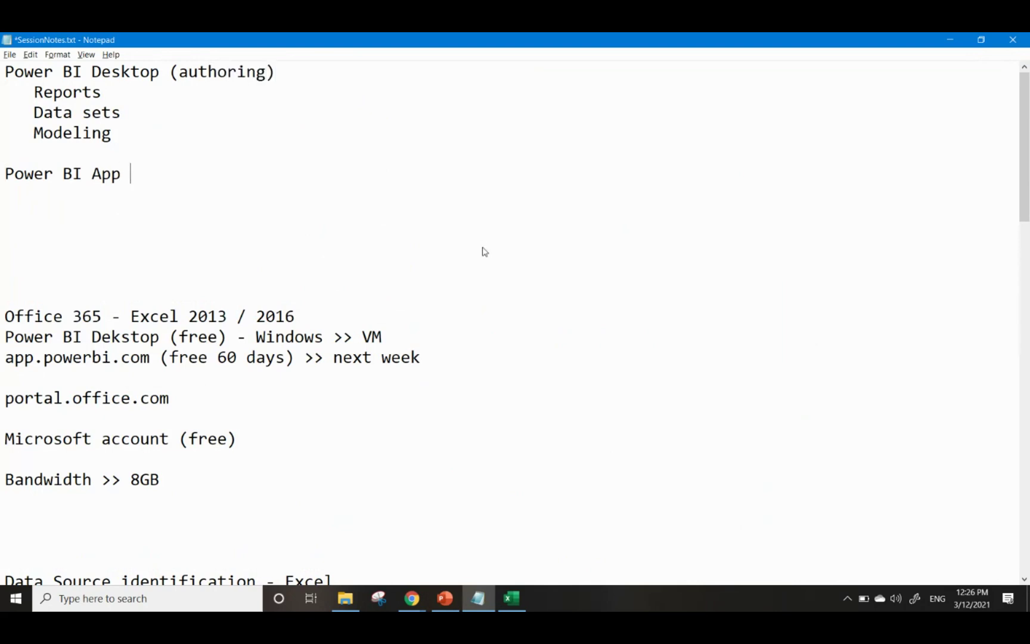
{"action": "type", "text": "(share / colla"}
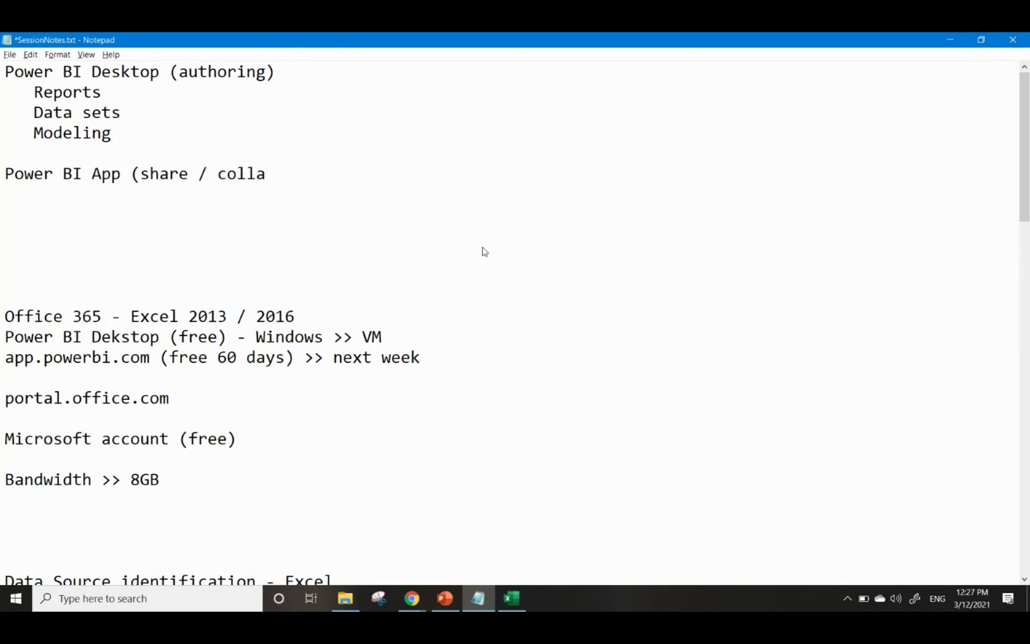
{"action": "type", "text": "bor"}
{"action": "type", "text": "a"}
{"action": "key", "text": "BackSpace"}
{"action": "type", "text": "ration)"}
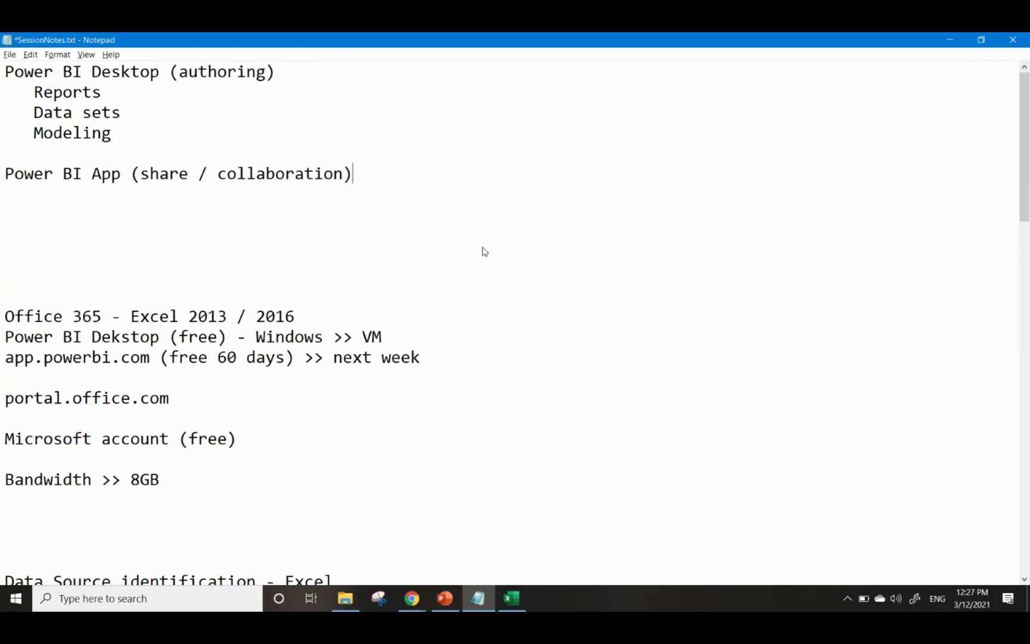
Add an indented "Data Sets" line under the Power BI App heading
{"action": "key", "text": "Down"}
{"action": "key", "text": "ctrl+s"}
{"action": "type", "text": "Data "}
{"action": "type", "text": "Ste"}
{"action": "key", "text": "BackSpace"}
{"action": "key", "text": "BackSpace"}
{"action": "type", "text": "ets"}
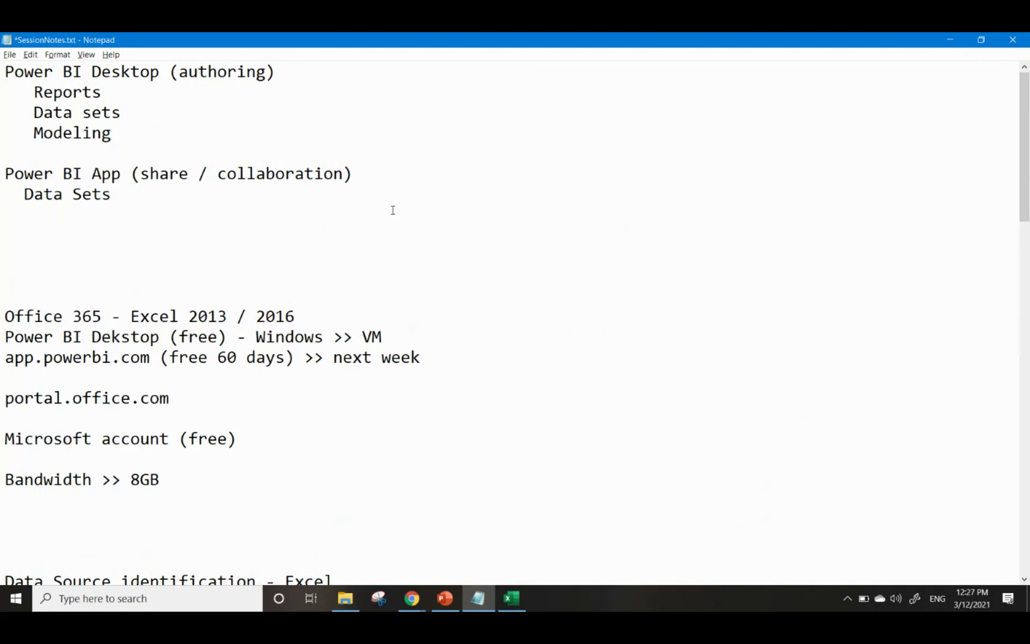
Highlight both data set entries and append "(see, update/edit/cleanse)" to the one under Power BI Desktop
{"action": "left_click_drag", "start_coordinate": [156, 112], "coordinate": [8, 116]}
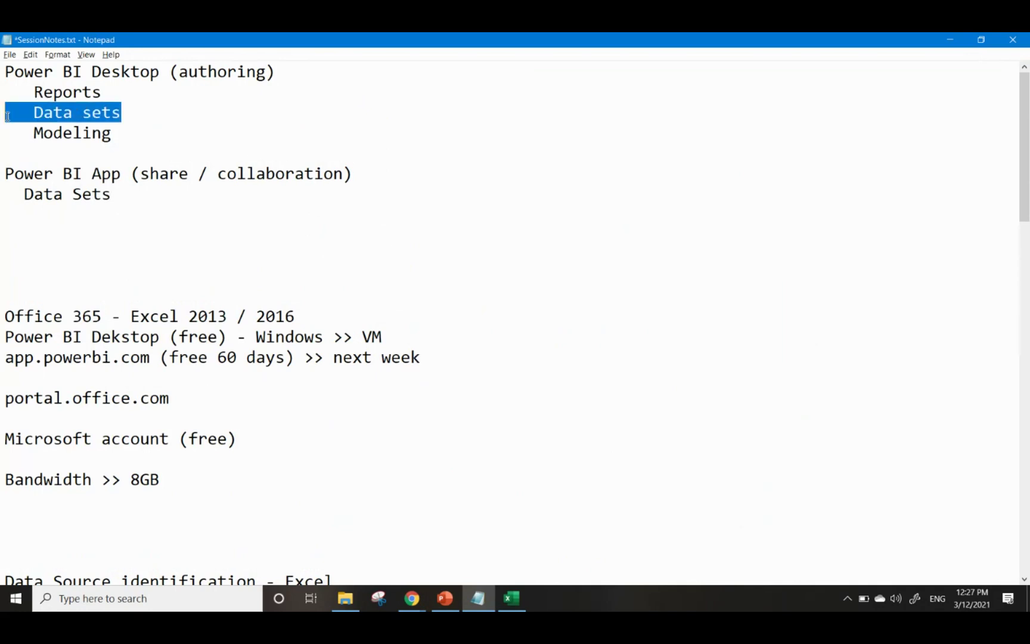
{"action": "left_click_drag", "start_coordinate": [122, 194], "coordinate": [3, 194]}
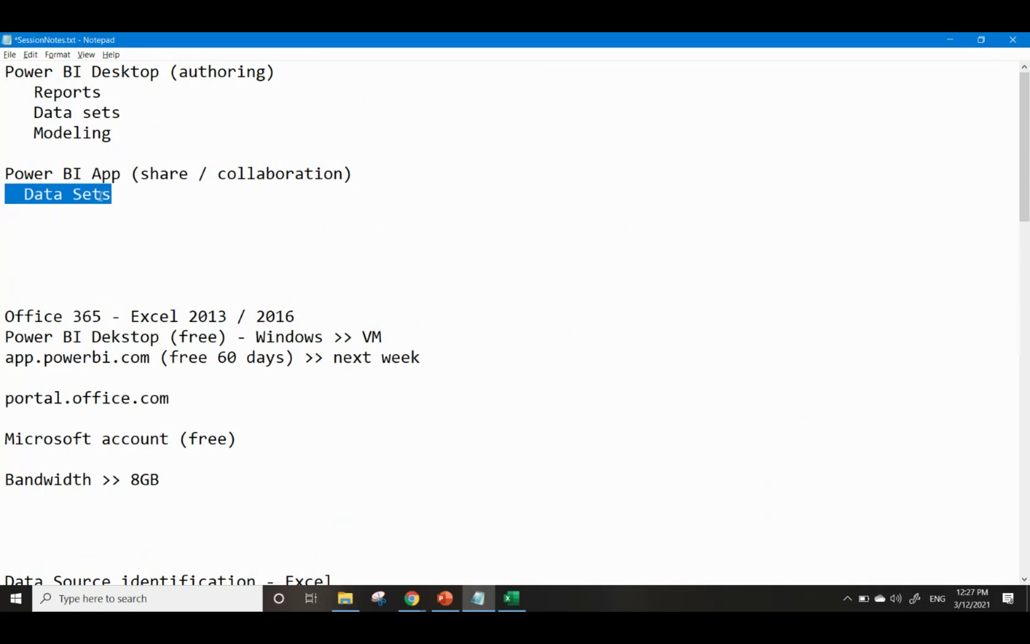
{"action": "left_click", "coordinate": [142, 112]}
{"action": "type", "text": "("}
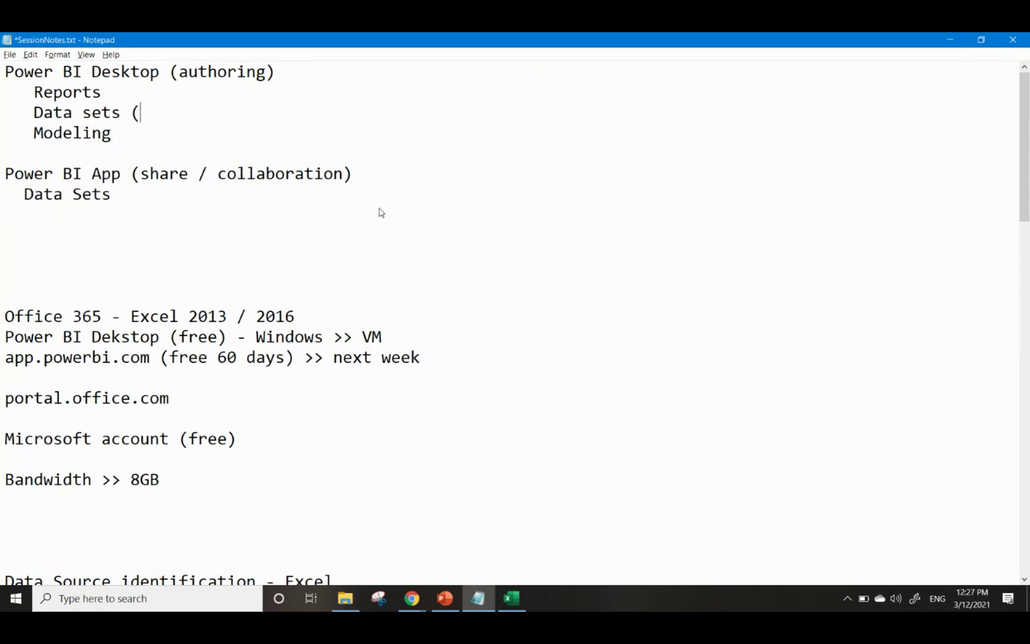
{"action": "type", "text": "see, update/edit)"}
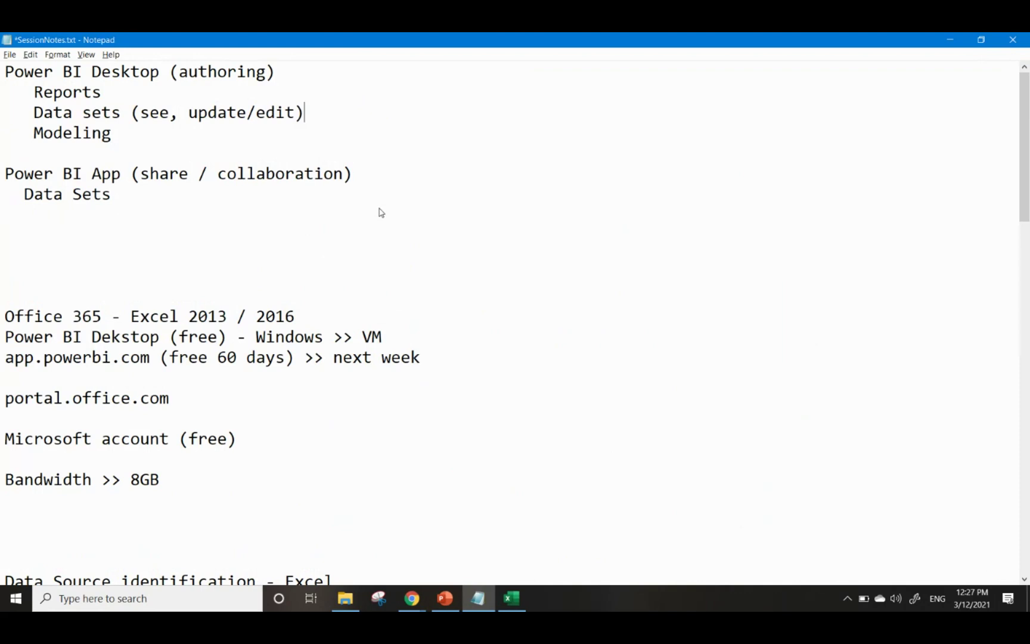
{"action": "key", "text": "Left"}
{"action": "type", "text": "/clease"}
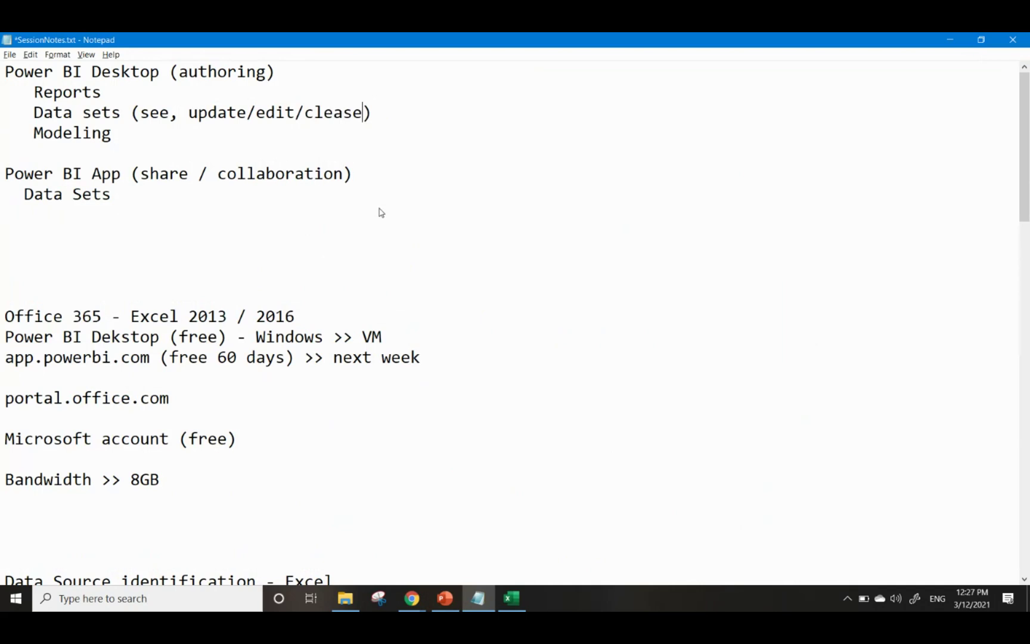
{"action": "key", "text": "Left"}
{"action": "key", "text": "Left"}
{"action": "type", "text": "n"}
Append "(see)" to the data set entry under Power BI App
{"action": "key", "text": "Down"}
{"action": "key", "text": "Down"}
{"action": "key", "text": "Down"}
{"action": "key", "text": "Down"}
{"action": "key", "text": "Down"}
{"action": "key", "text": "Up"}
{"action": "type", "text": "(see)"}
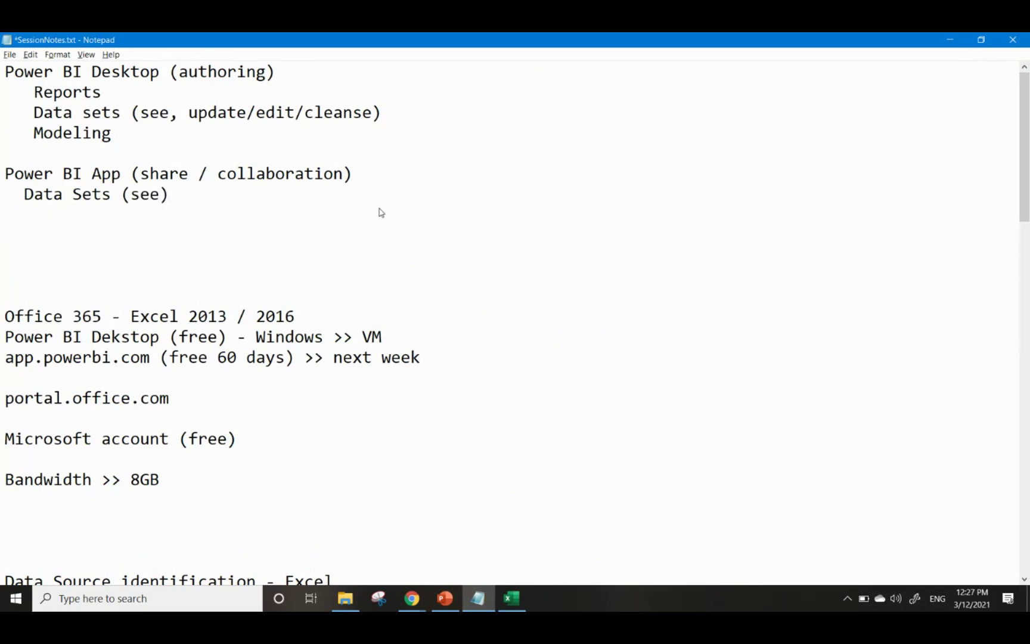
Make the word "sets" lowercase in the data set entry under Power BI App
{"action": "key", "text": "Left"}
{"action": "key", "text": "Left"}
{"action": "key", "text": "Left"}
{"action": "key", "text": "Left"}
{"action": "key", "text": "Left"}
{"action": "key", "text": "Left"}
{"action": "key", "text": "Left"}
{"action": "key", "text": "Left"}
{"action": "key", "text": "Left"}
{"action": "key", "text": "shift+Left"}
{"action": "type", "text": "s"}
Add an indented "Reports" line below the data sets entry of Power BI App
{"action": "key", "text": "Up"}
{"action": "key", "text": "Up"}
{"action": "key", "text": "Up"}
{"action": "key", "text": "Up"}
{"action": "key", "text": "Down"}
{"action": "key", "text": "Down"}
{"action": "key", "text": "Down"}
{"action": "key", "text": "Down"}
{"action": "key", "text": "Down"}
{"action": "type", "text": "Reports"}
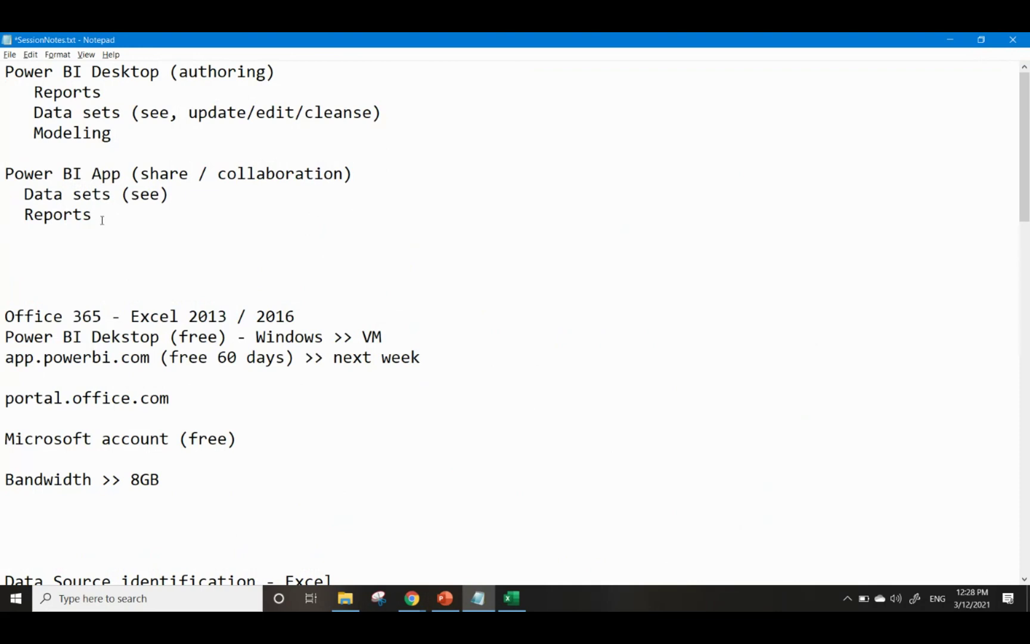
Highlight the Reports entries under Power BI App and Power BI Desktop in turn to compare them
{"action": "left_click_drag", "start_coordinate": [102, 220], "coordinate": [3, 216]}
{"action": "left_click_drag", "start_coordinate": [118, 93], "coordinate": [2, 91]}
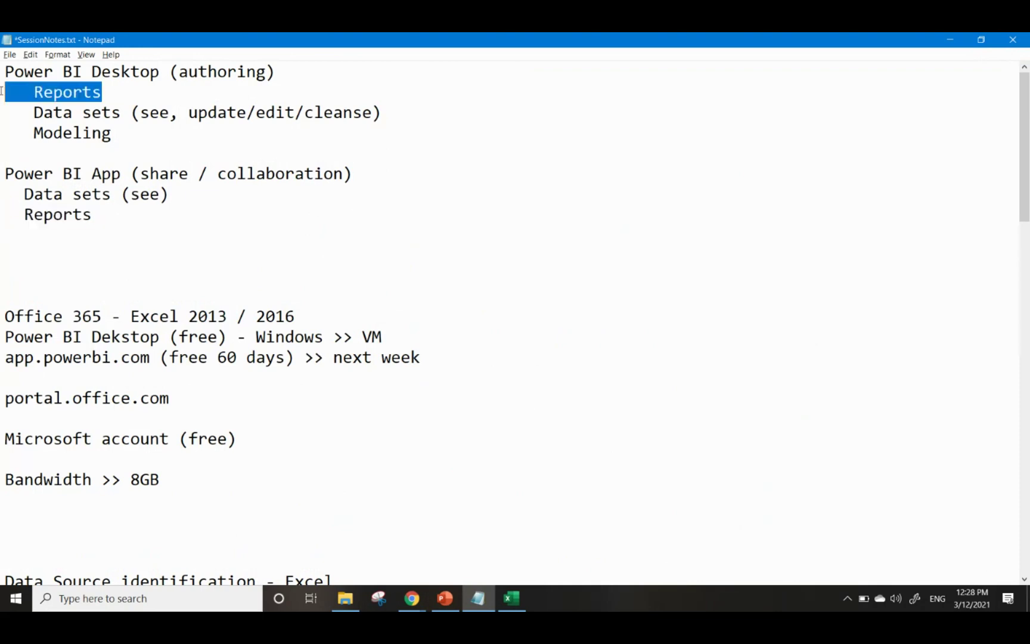
{"action": "left_click_drag", "start_coordinate": [146, 95], "coordinate": [1, 94]}
{"action": "left_click_drag", "start_coordinate": [102, 215], "coordinate": [3, 216]}
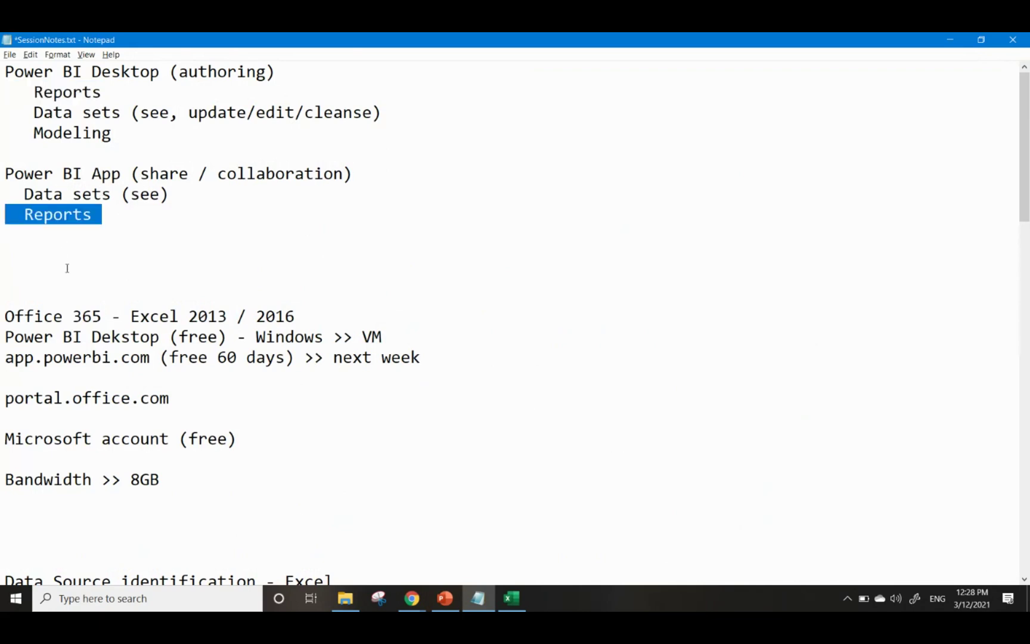
Add an indented "Dashboards" line below the Reports entry of Power BI App and save the notes
{"action": "left_click", "coordinate": [131, 215]}
{"action": "key", "text": "BackSpace"}
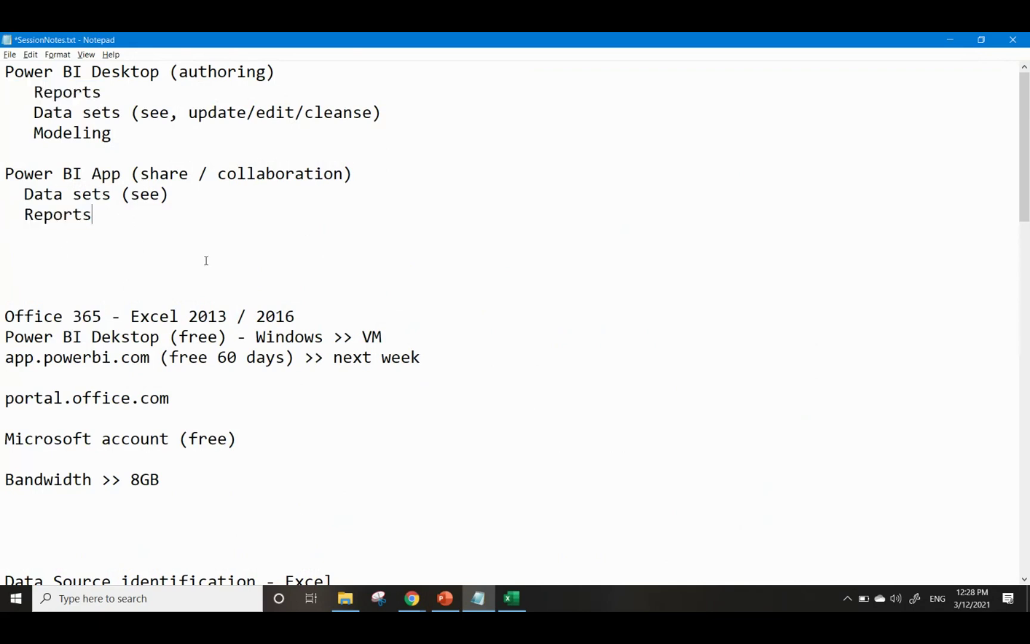
{"action": "key", "text": "Return"}
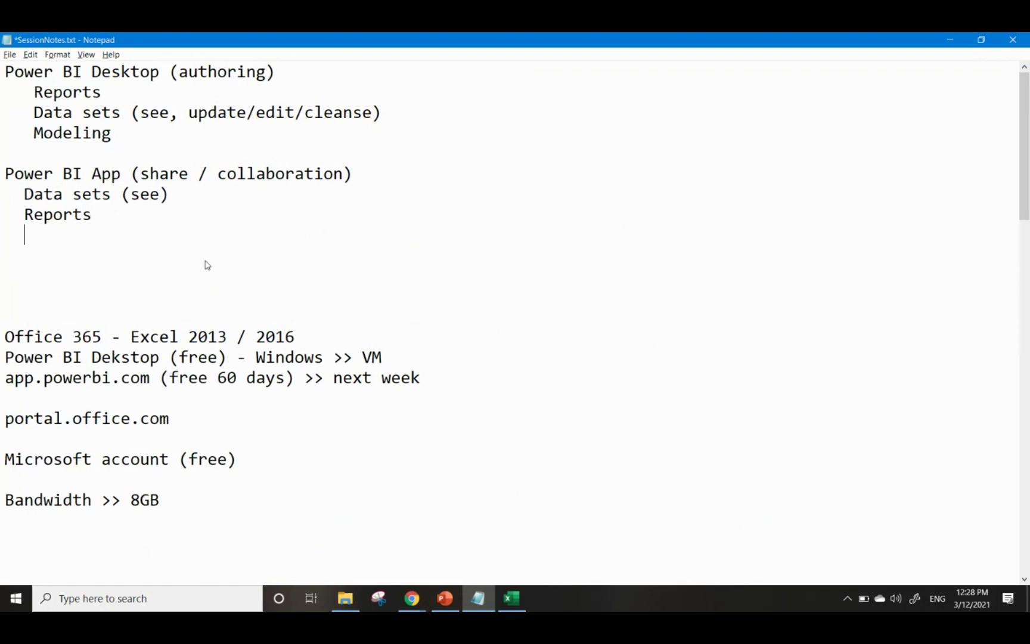
{"action": "type", "text": "Dashboars"}
{"action": "key", "text": "BackSpace"}
{"action": "type", "text": "ds"}
{"action": "key", "text": "ctrl+s"}
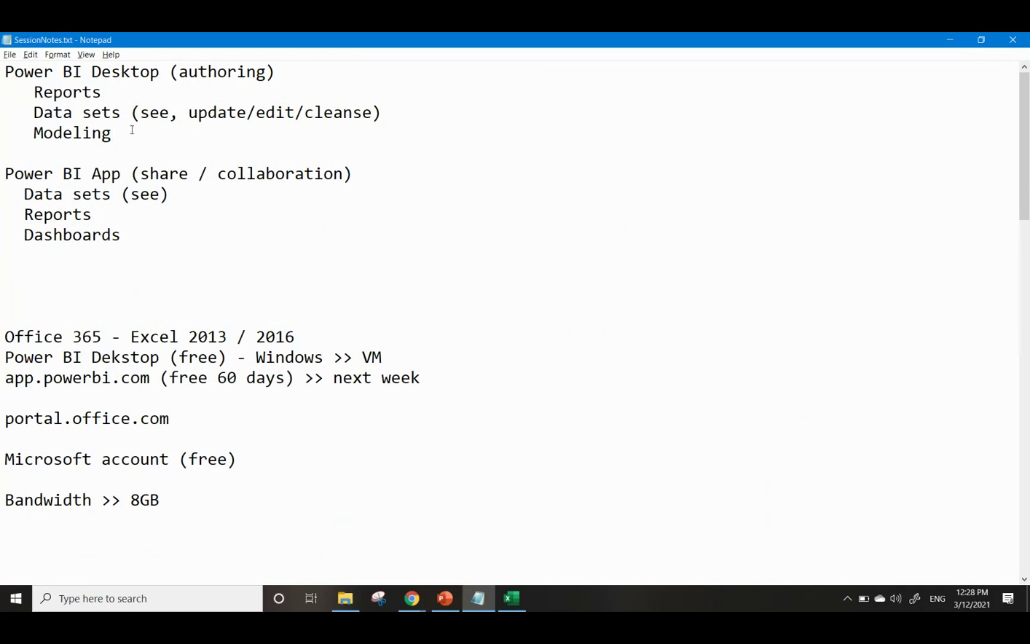
Highlight the Dashboards entry and the whole Power BI Desktop section in turn to compare them
{"action": "left_click_drag", "start_coordinate": [131, 236], "coordinate": [2, 236]}
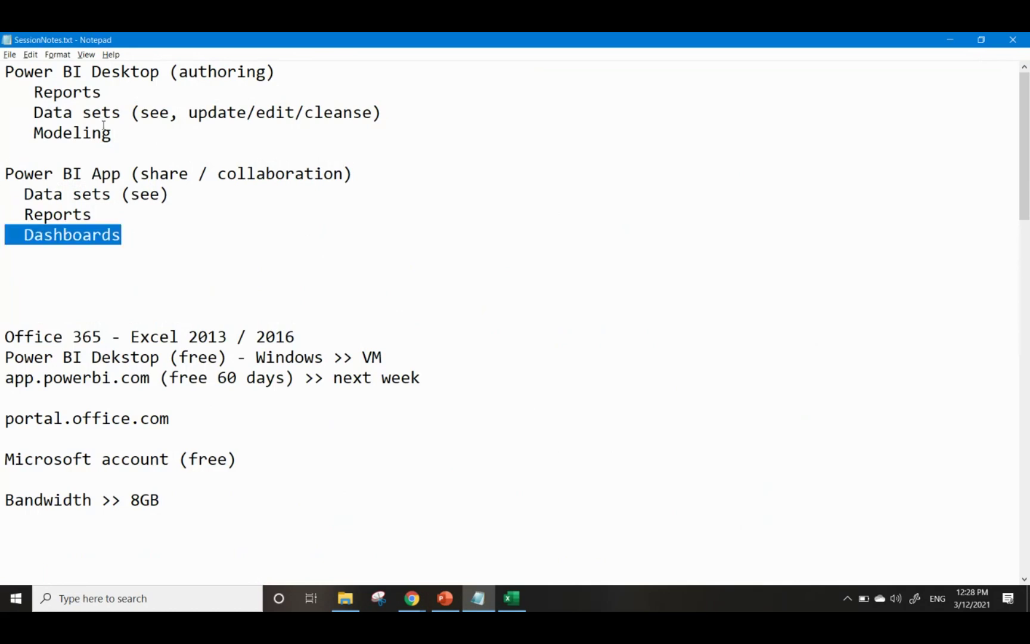
{"action": "left_click_drag", "start_coordinate": [132, 139], "coordinate": [3, 72]}
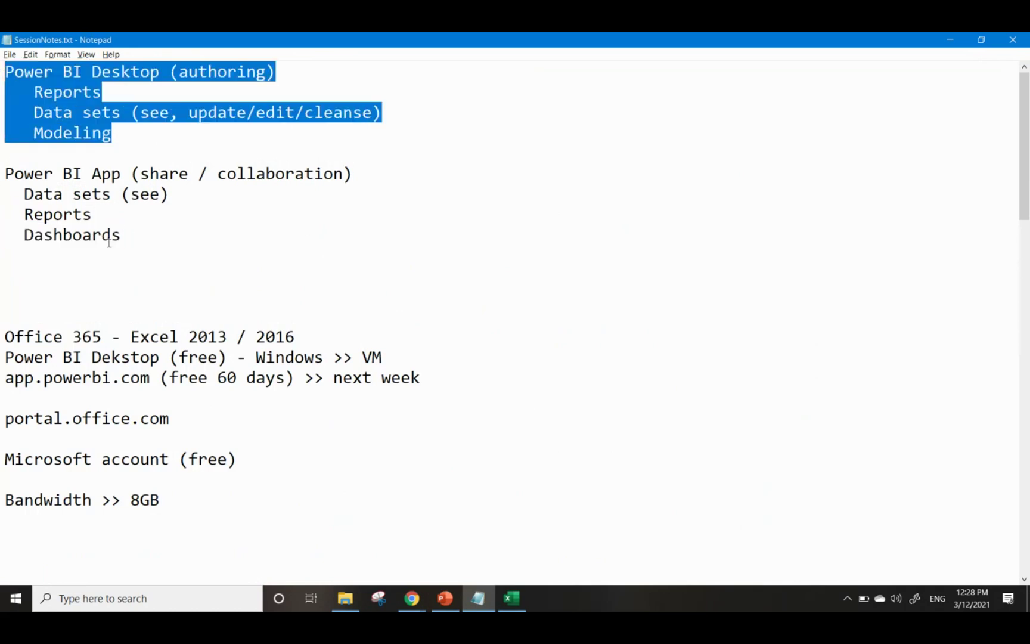
{"action": "left_click_drag", "start_coordinate": [113, 235], "coordinate": [4, 236]}
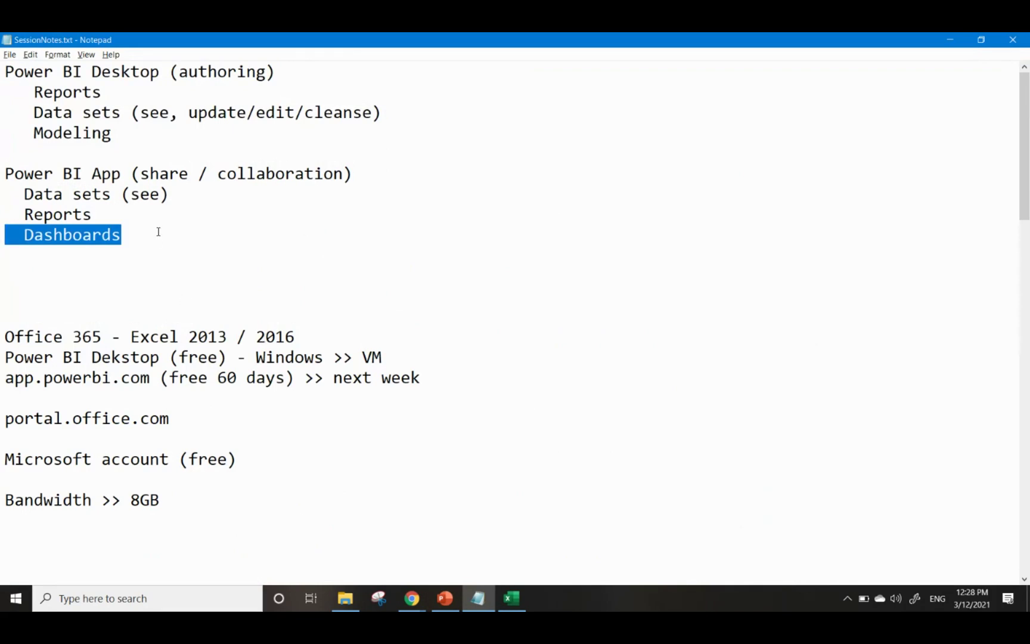
{"action": "left_click", "coordinate": [129, 231]}
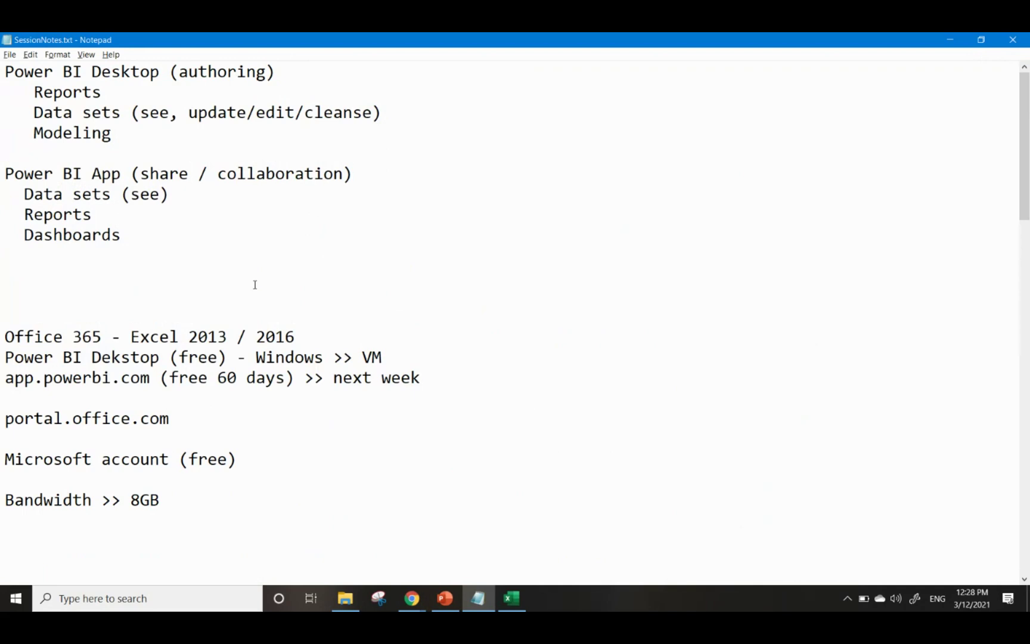
Highlight the Reports entries of both Power BI sections and the Dashboards entry in turn to contrast reports with dashboards
{"action": "left_click", "coordinate": [138, 215]}
{"action": "left_click", "coordinate": [143, 230]}
{"action": "left_click_drag", "start_coordinate": [112, 99], "coordinate": [2, 83]}
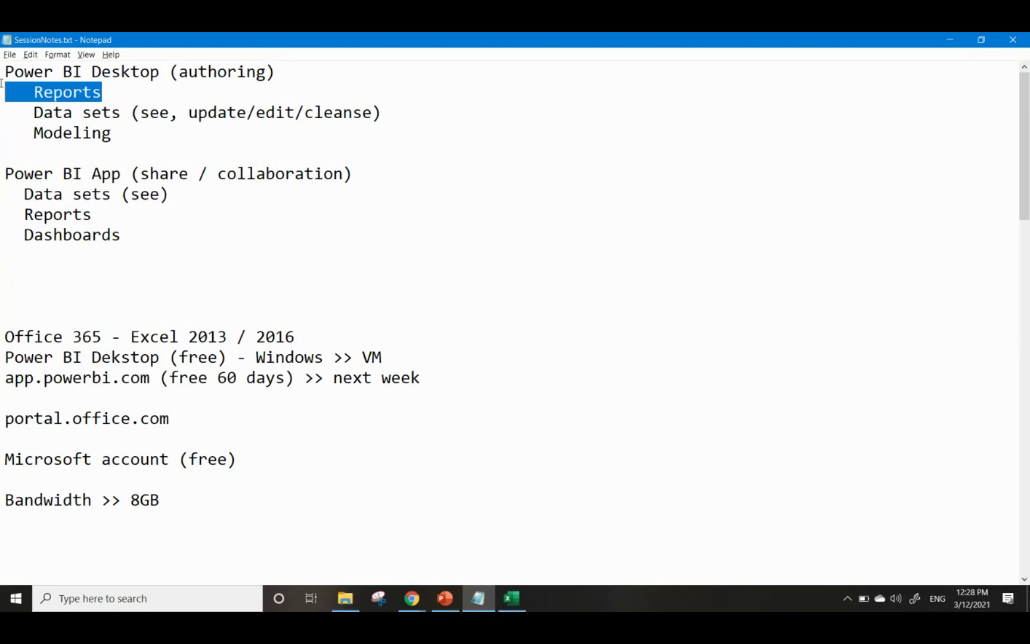
{"action": "left_click_drag", "start_coordinate": [119, 216], "coordinate": [1, 219]}
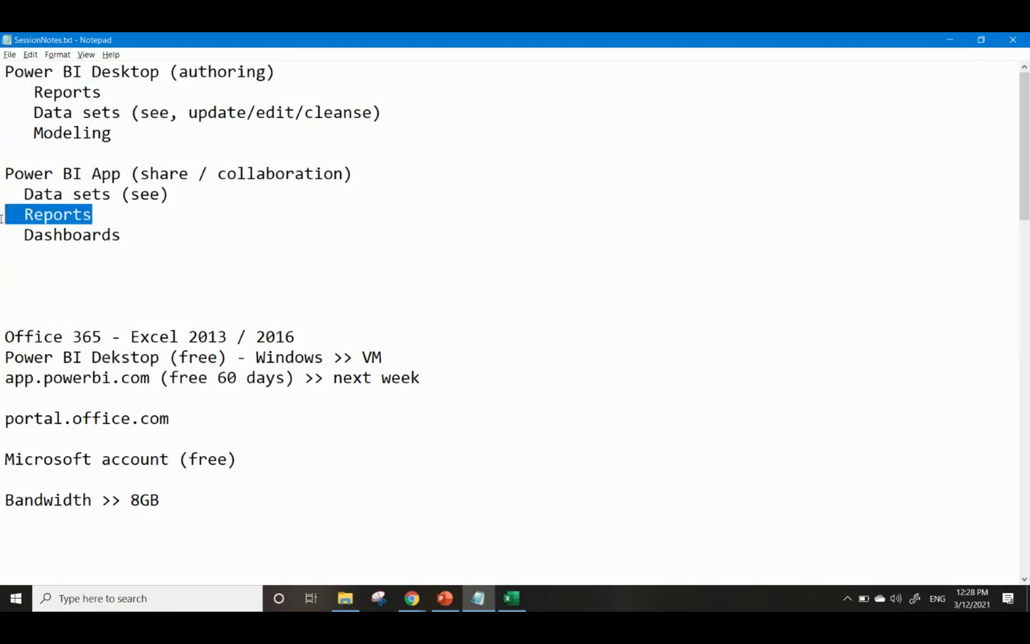
{"action": "left_click", "coordinate": [113, 213]}
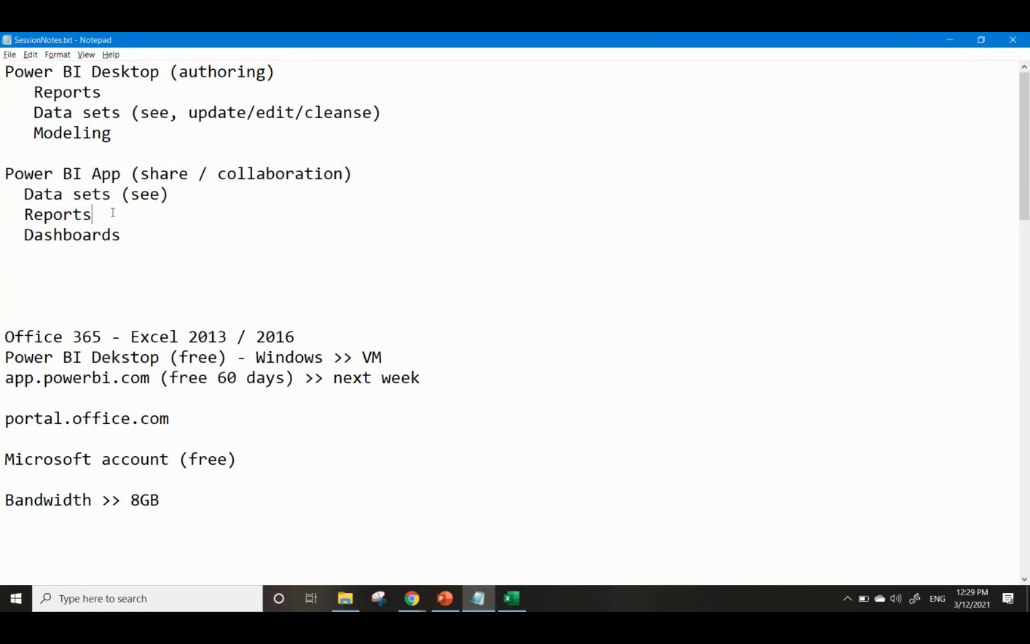
{"action": "key", "text": "shift+Home"}
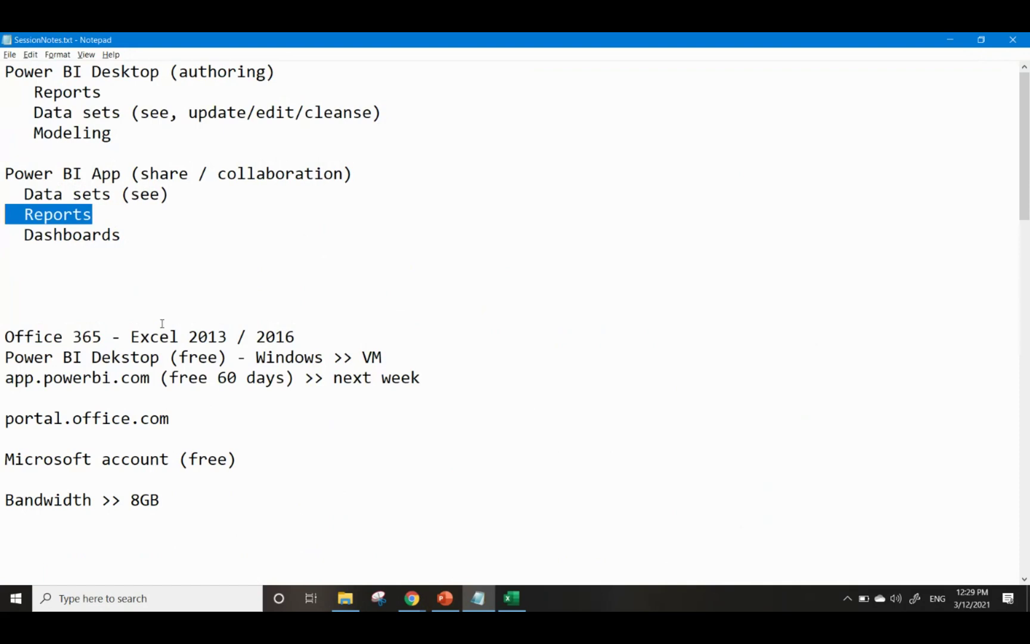
{"action": "left_click_drag", "start_coordinate": [122, 235], "coordinate": [28, 235]}
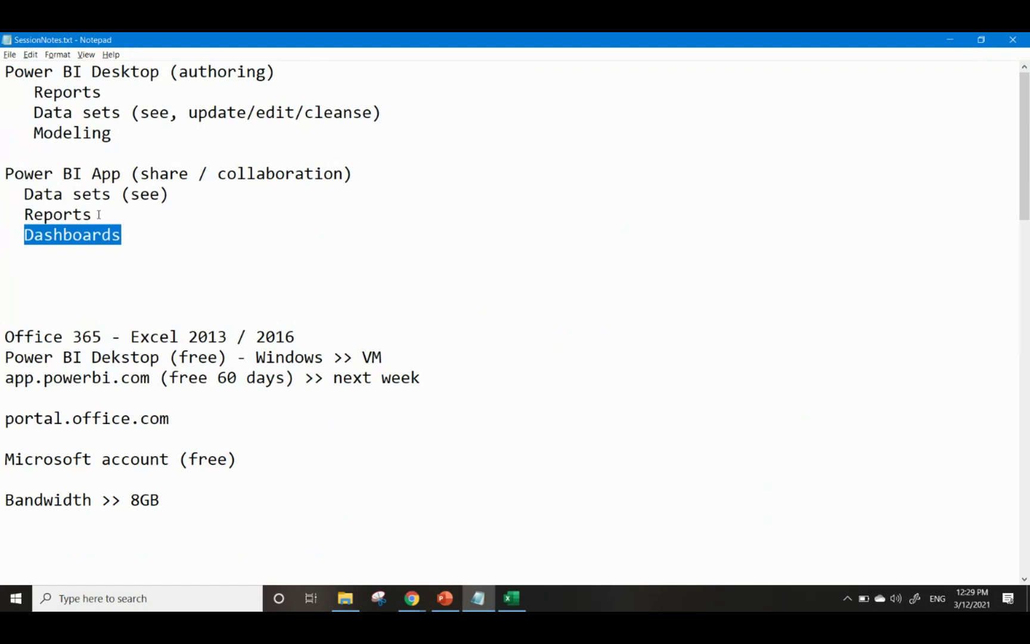
{"action": "left_click_drag", "start_coordinate": [98, 215], "coordinate": [25, 215]}
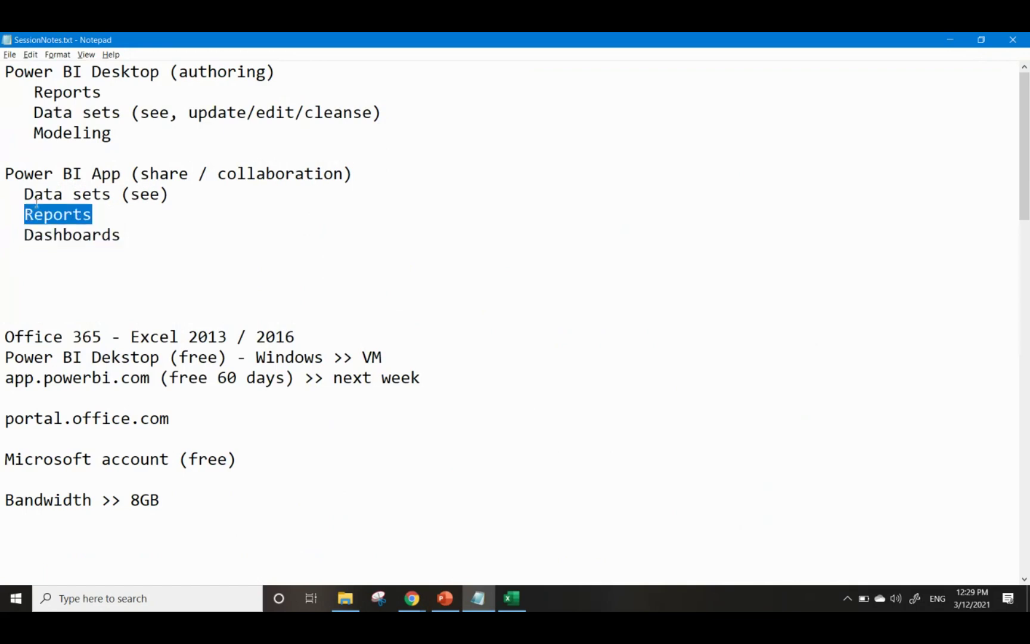
{"action": "left_click", "coordinate": [88, 249]}
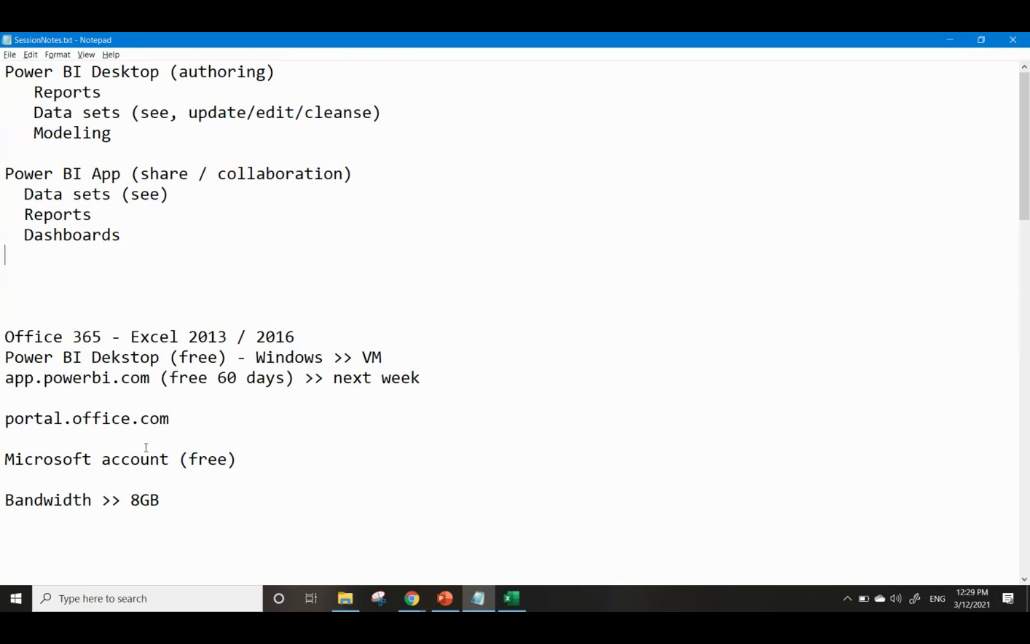
Launch Power BI Desktop and dismiss its start screen to reach a blank report
{"action": "left_click", "coordinate": [129, 600]}
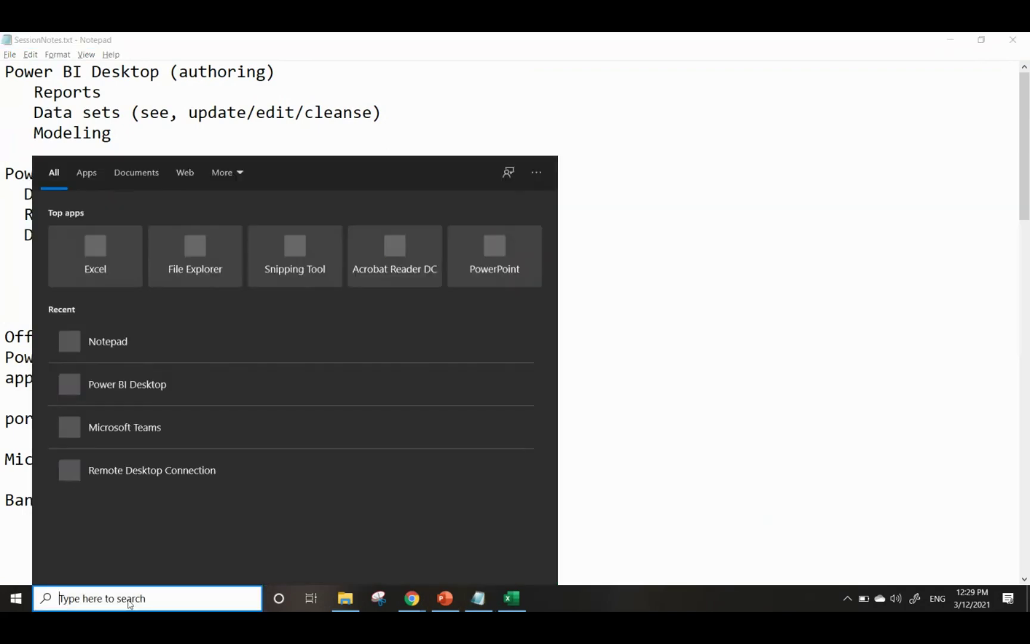
{"action": "type", "text": "power"}
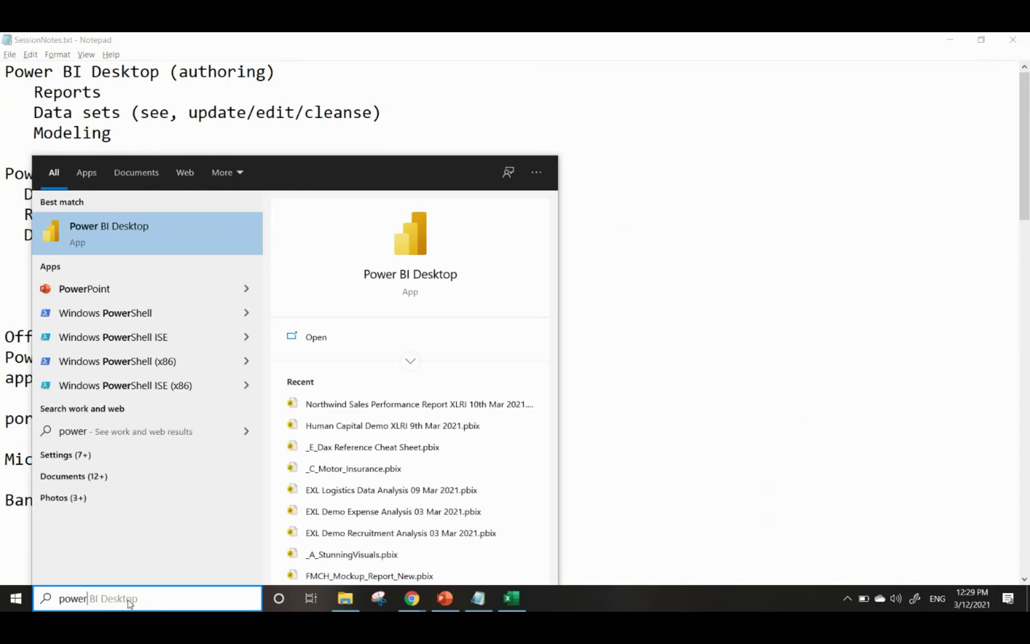
{"action": "key", "text": "Escape"}
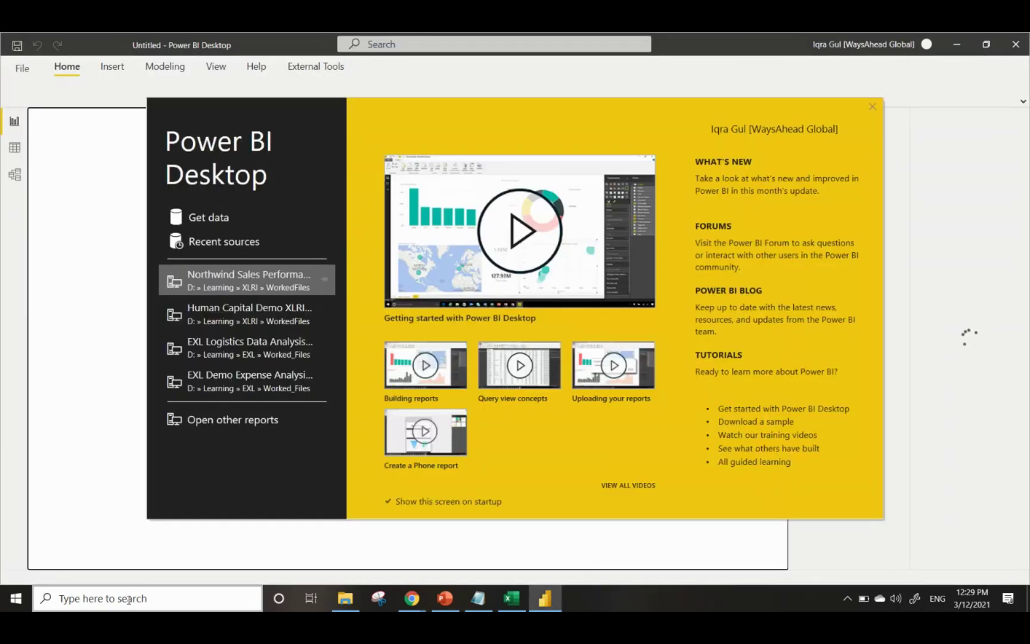
{"action": "key", "text": "Escape"}
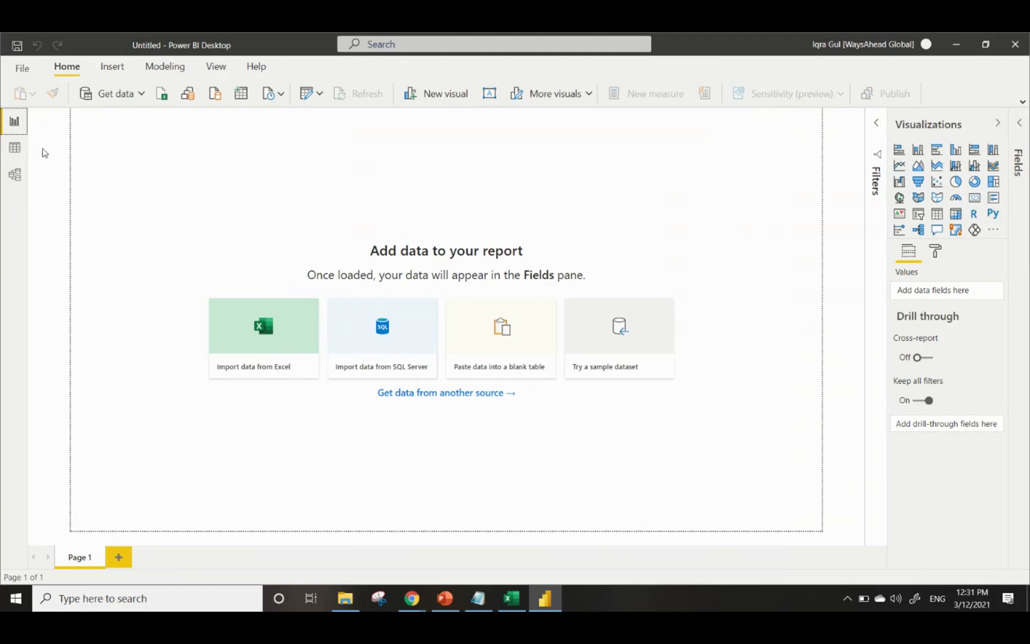
Look at the empty data view, upgrade to the new model view design, and return to the report view
{"action": "left_click", "coordinate": [15, 148]}
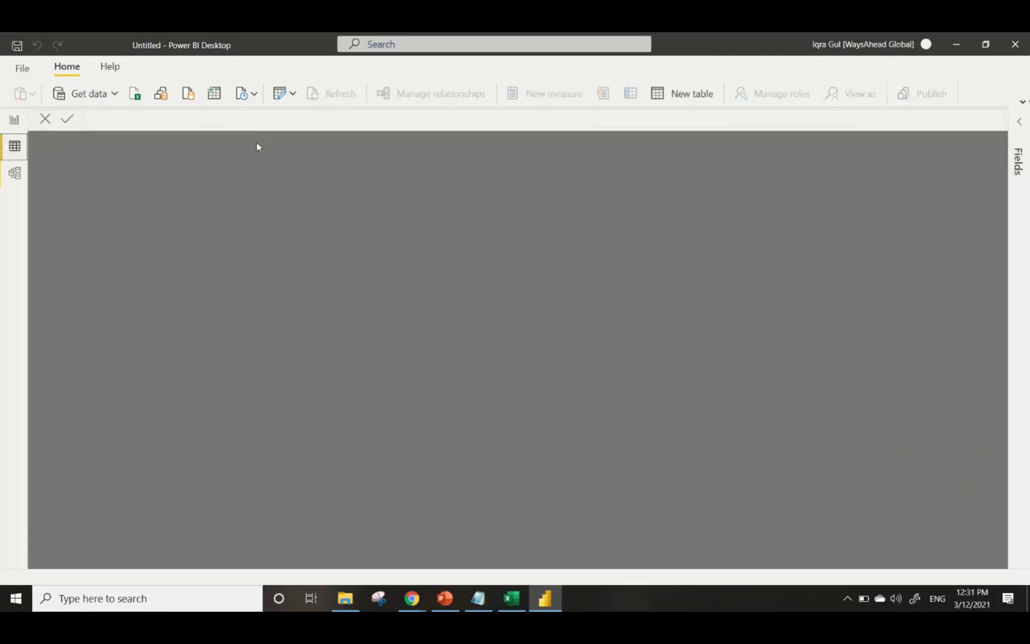
{"action": "left_click", "coordinate": [15, 174]}
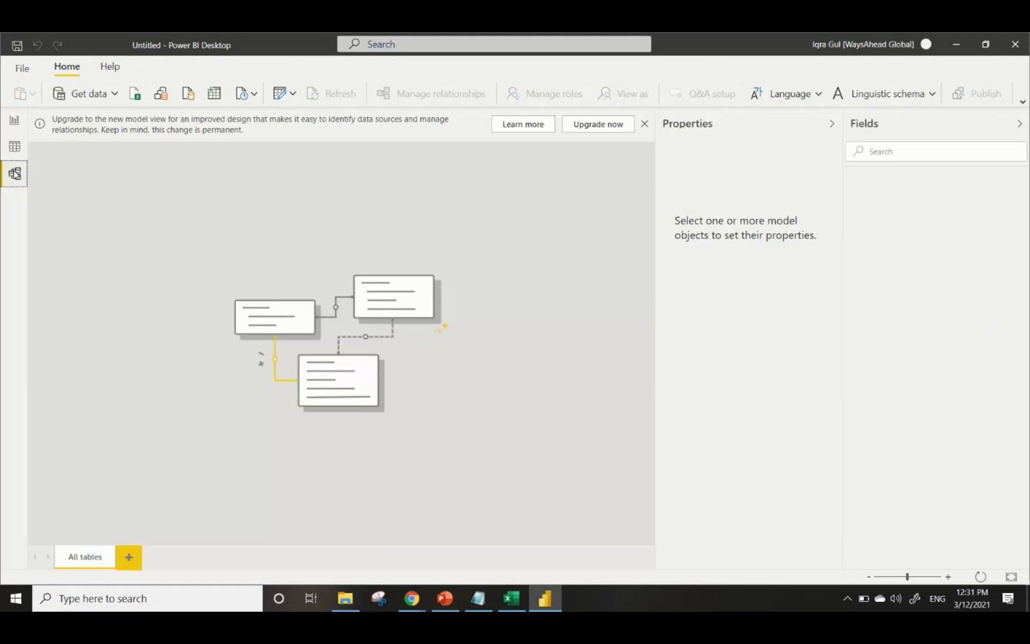
{"action": "left_click", "coordinate": [609, 124]}
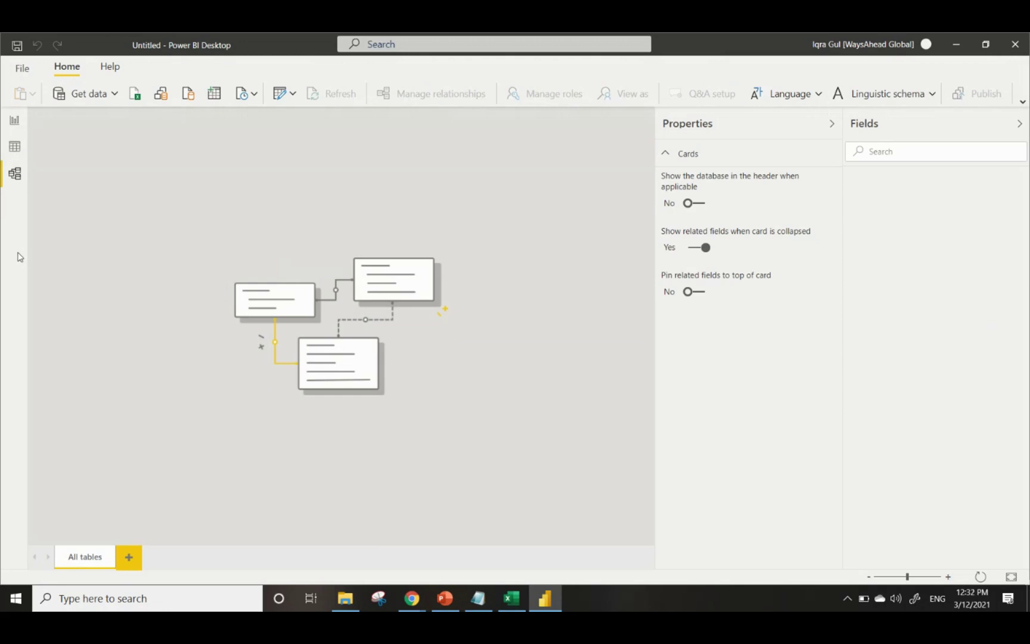
{"action": "left_click", "coordinate": [15, 122]}
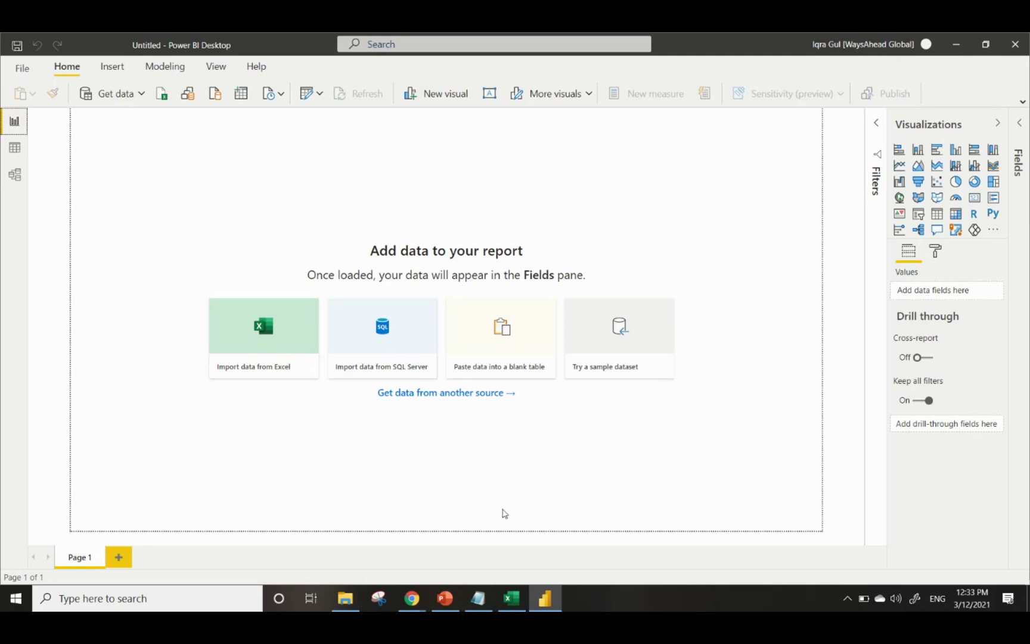
Add a second report page and expand the Filters and Fields panes
{"action": "left_click", "coordinate": [117, 561]}
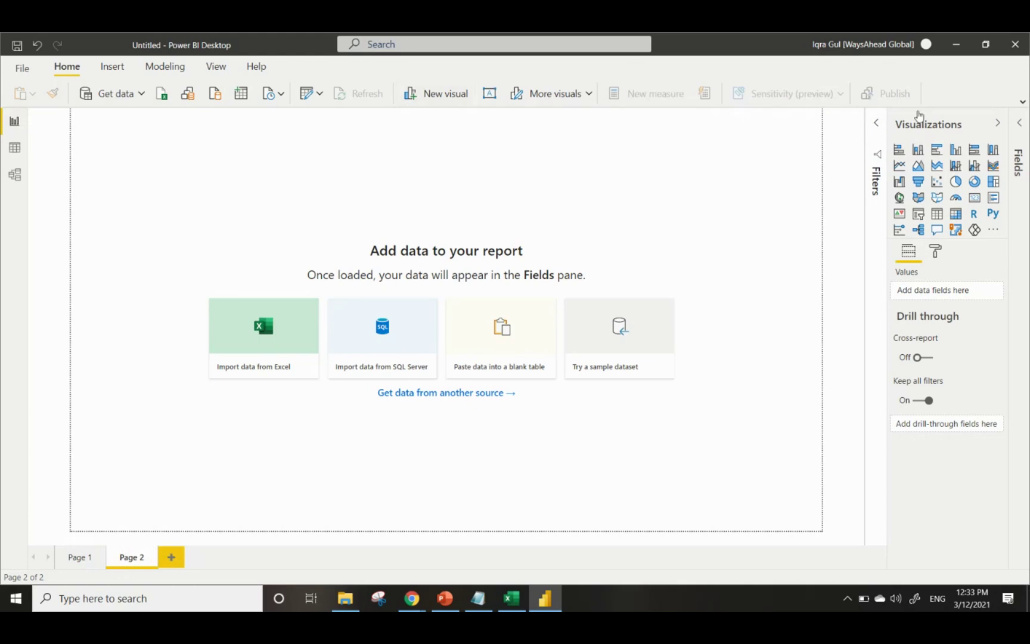
{"action": "left_click", "coordinate": [878, 123]}
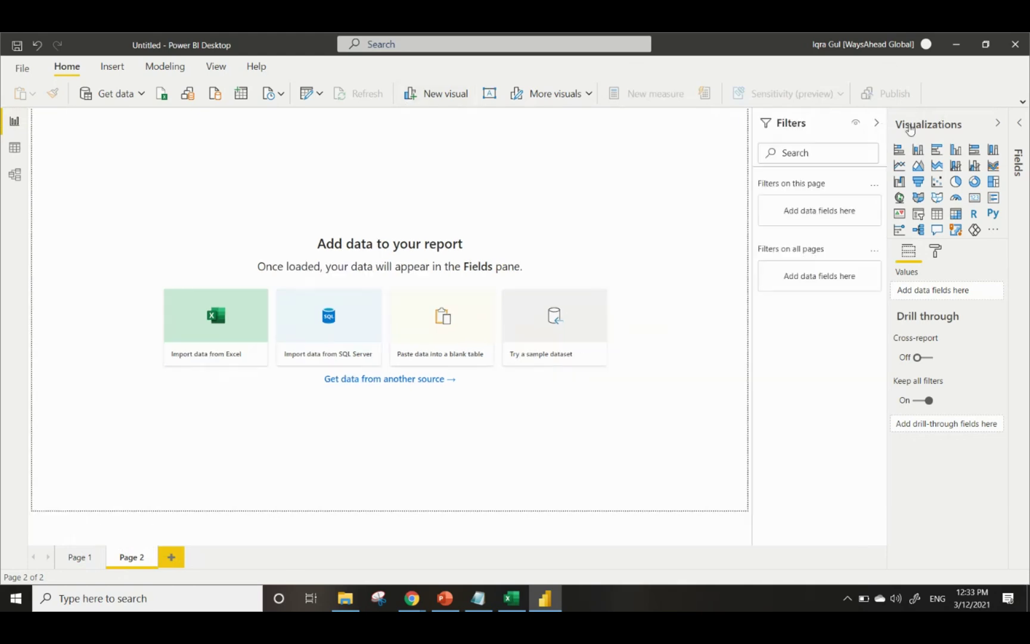
{"action": "left_click", "coordinate": [1022, 123]}
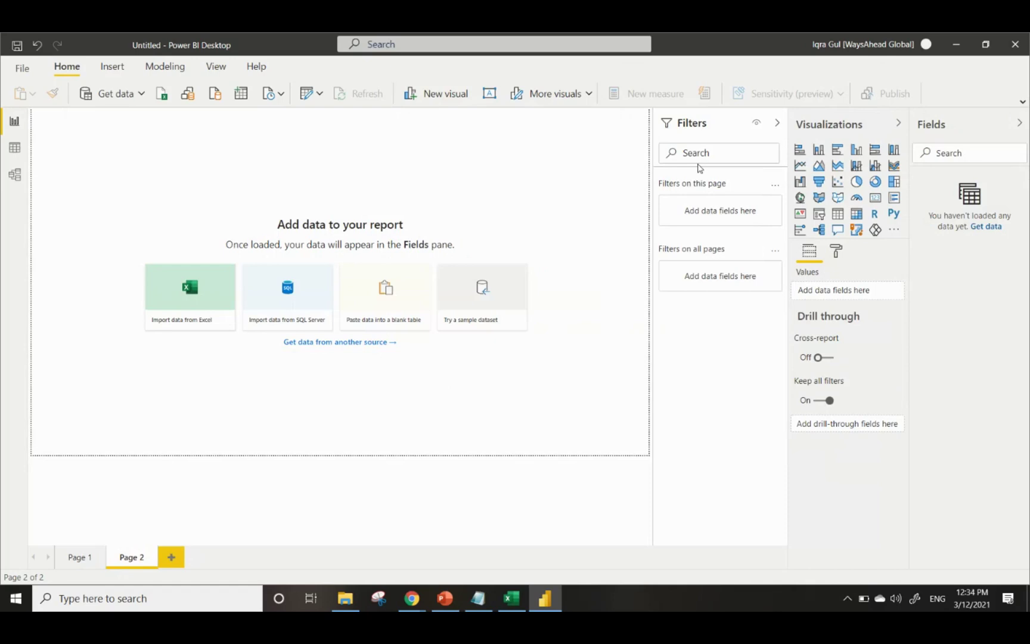
Switch to Excel, move the pivot chart below the pivot table to uncover the table, and move it back over the table
{"action": "left_click", "coordinate": [513, 599]}
{"action": "left_click_drag", "start_coordinate": [301, 203], "coordinate": [318, 394]}
{"action": "left_click", "coordinate": [284, 222]}
{"action": "left_click", "coordinate": [297, 204]}
{"action": "left_click", "coordinate": [289, 210]}
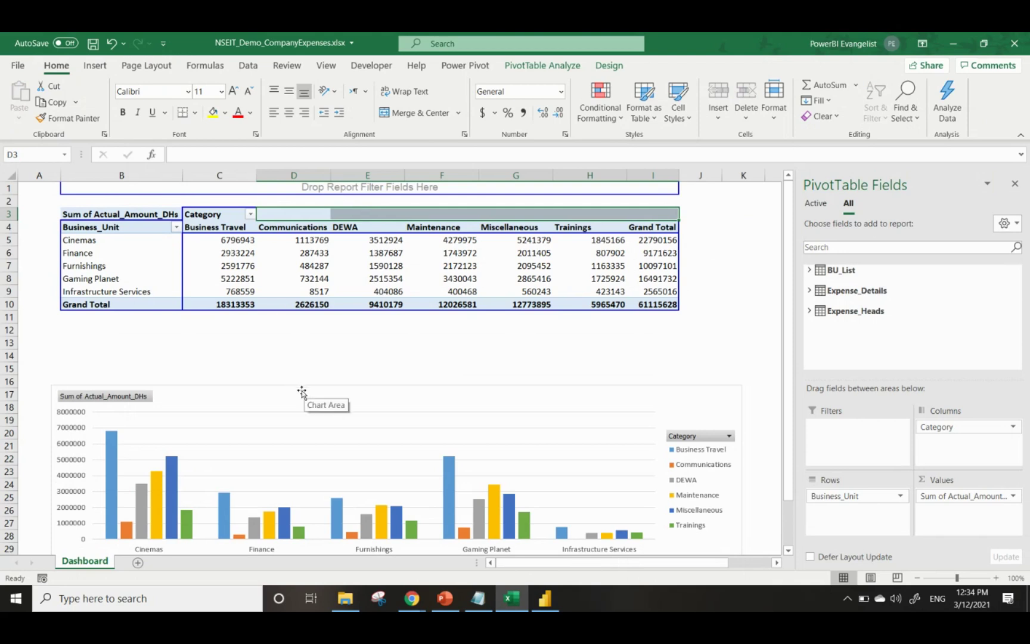
{"action": "left_click_drag", "start_coordinate": [302, 392], "coordinate": [290, 191]}
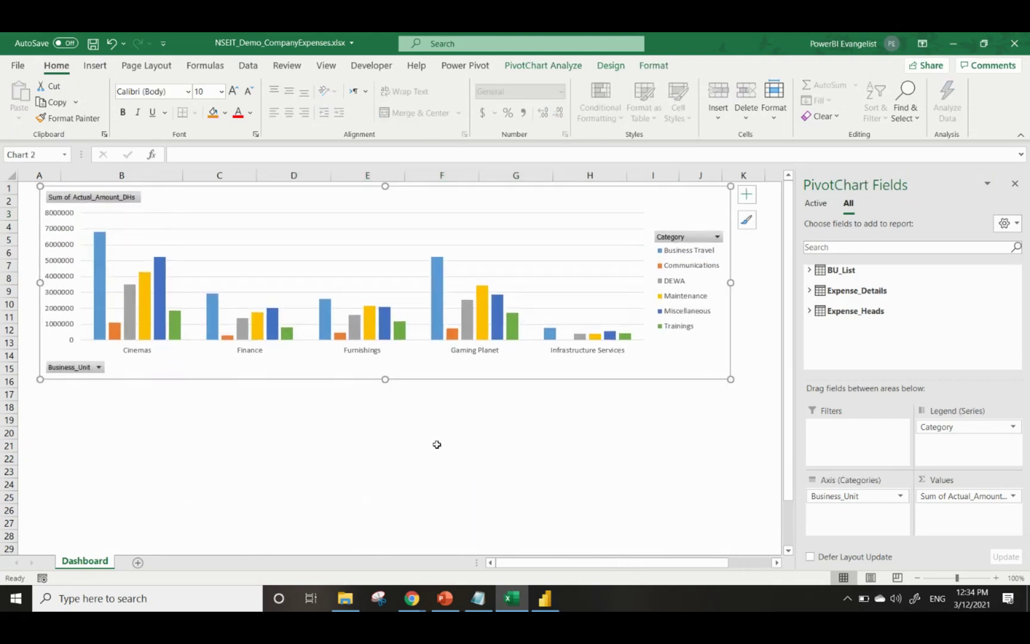
Switch back to Power BI Desktop and show the page formatting options of Page 2
{"action": "left_click", "coordinate": [545, 599]}
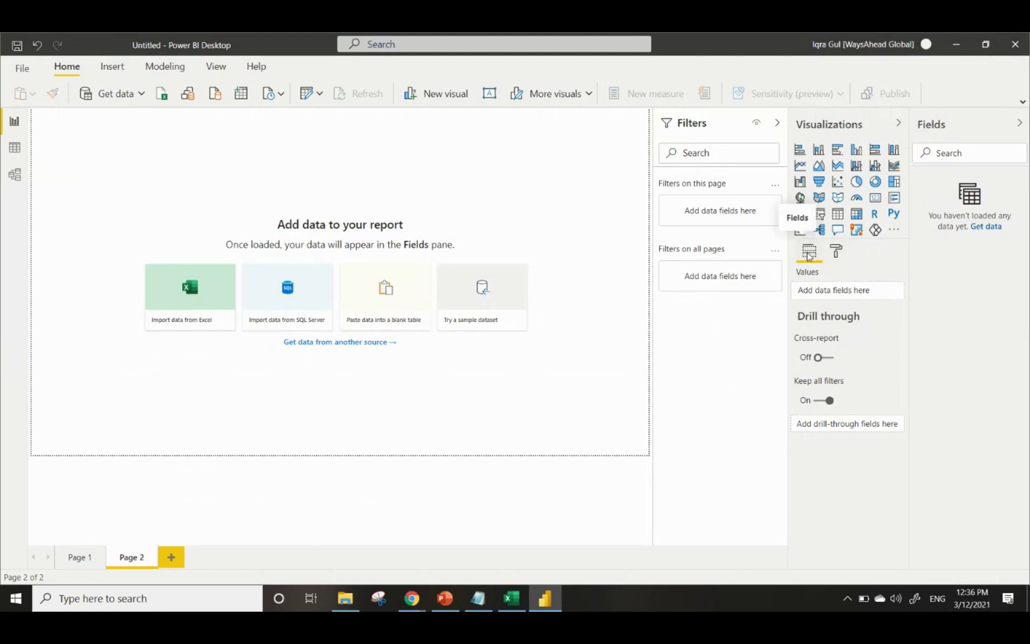
{"action": "left_click", "coordinate": [839, 254]}
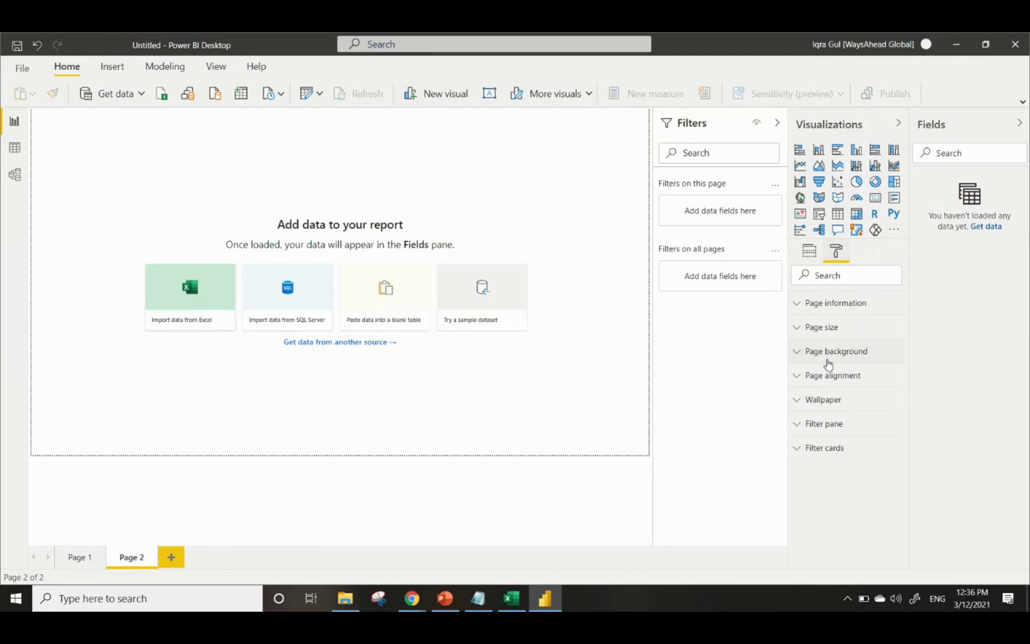
{"action": "mouse_move", "coordinate": [478, 598]}
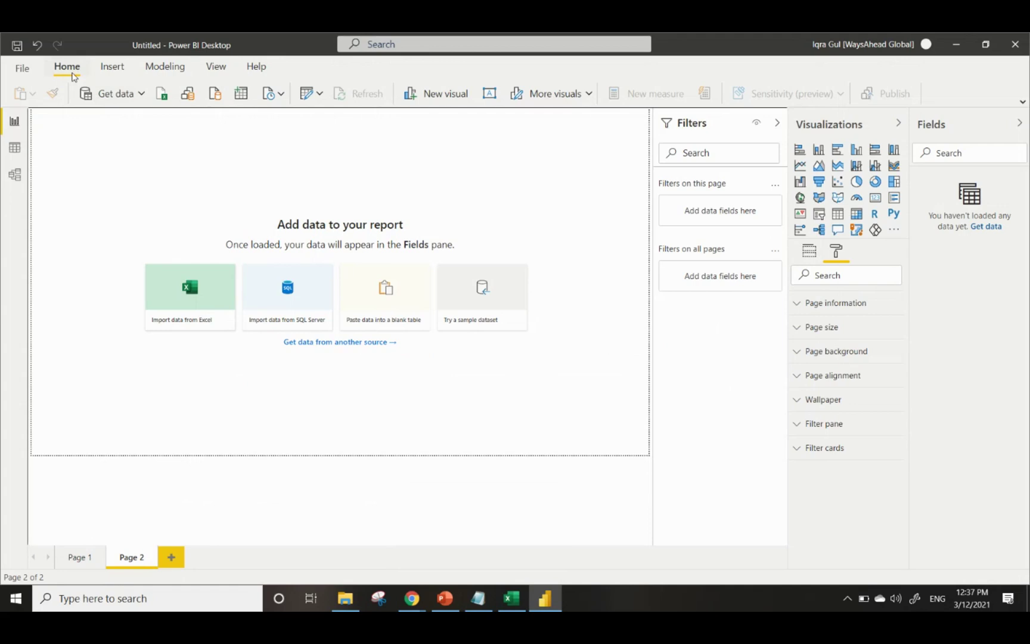
Examine the common data sources, the Transform data options, and the available Insert and Modeling commands
{"action": "left_click", "coordinate": [142, 95]}
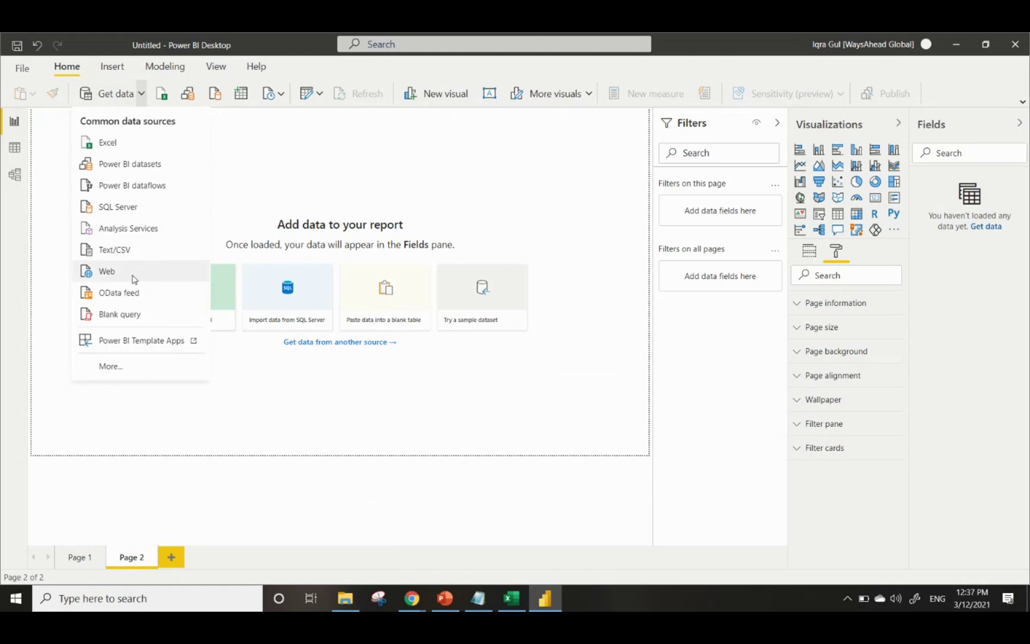
{"action": "left_click", "coordinate": [244, 174]}
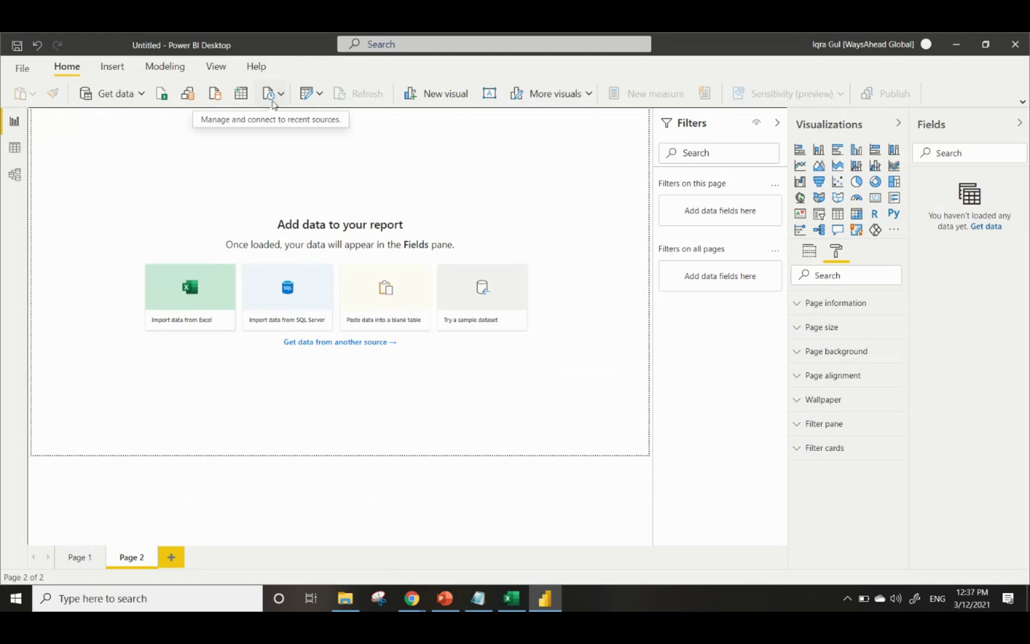
{"action": "left_click", "coordinate": [320, 94]}
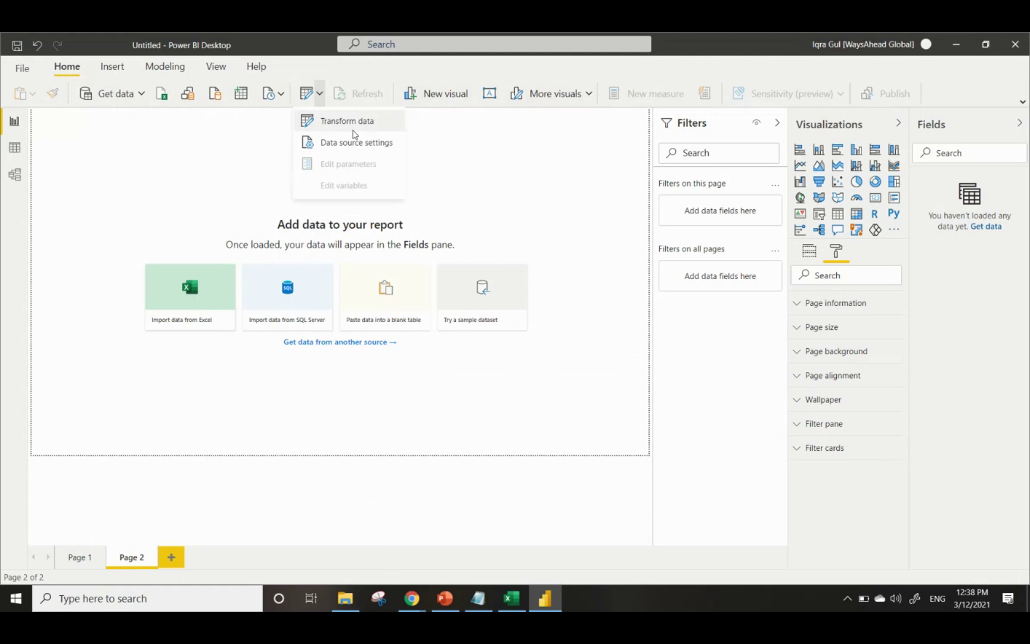
{"action": "left_click", "coordinate": [111, 68]}
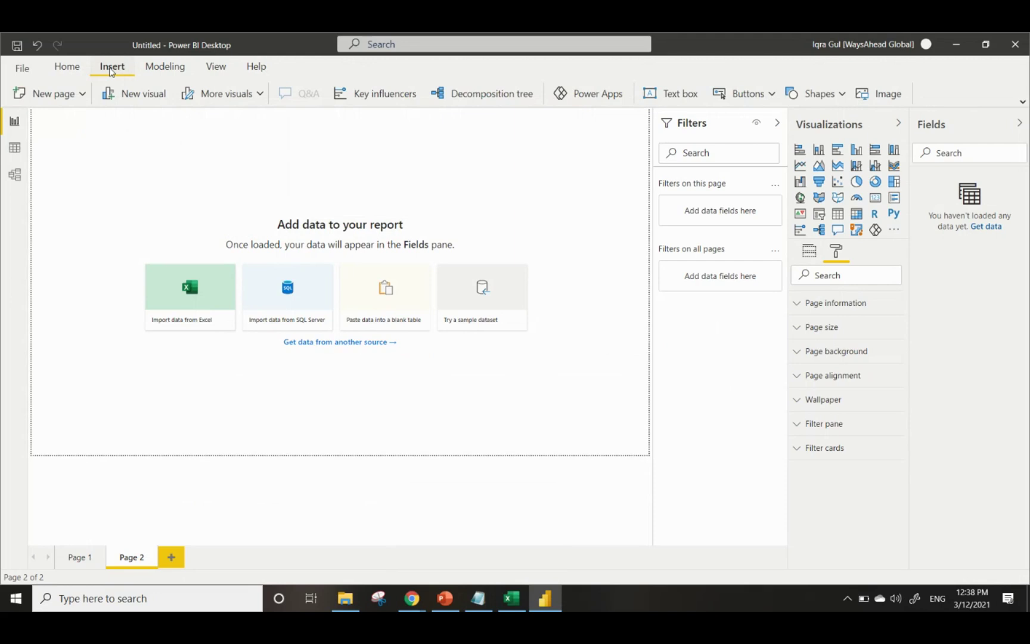
{"action": "left_click", "coordinate": [148, 72]}
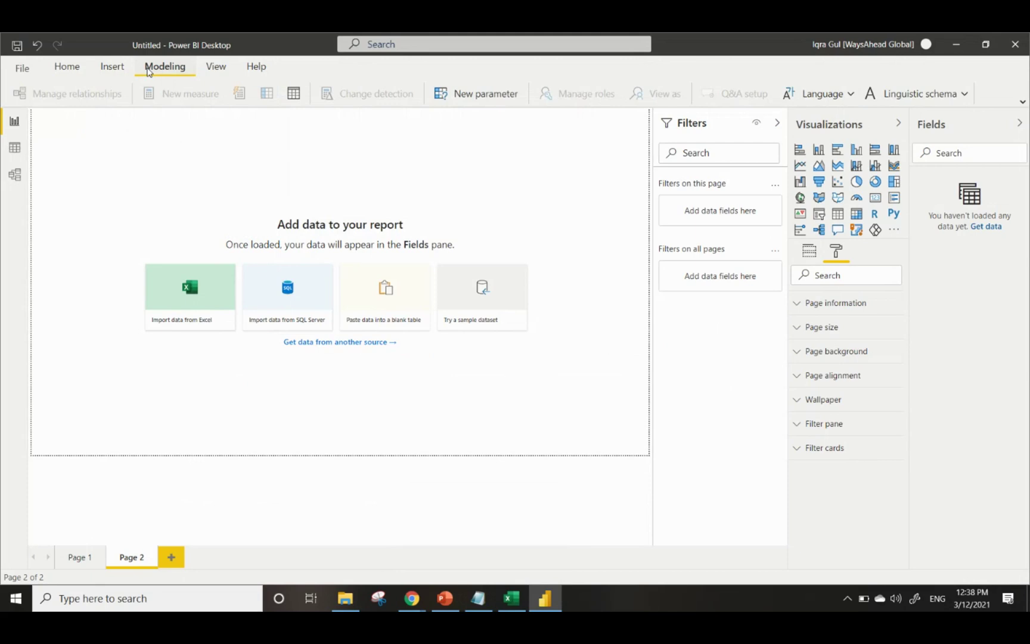
Examine the View commands, including the mobile layout option, and return to the Home commands
{"action": "left_click", "coordinate": [217, 69]}
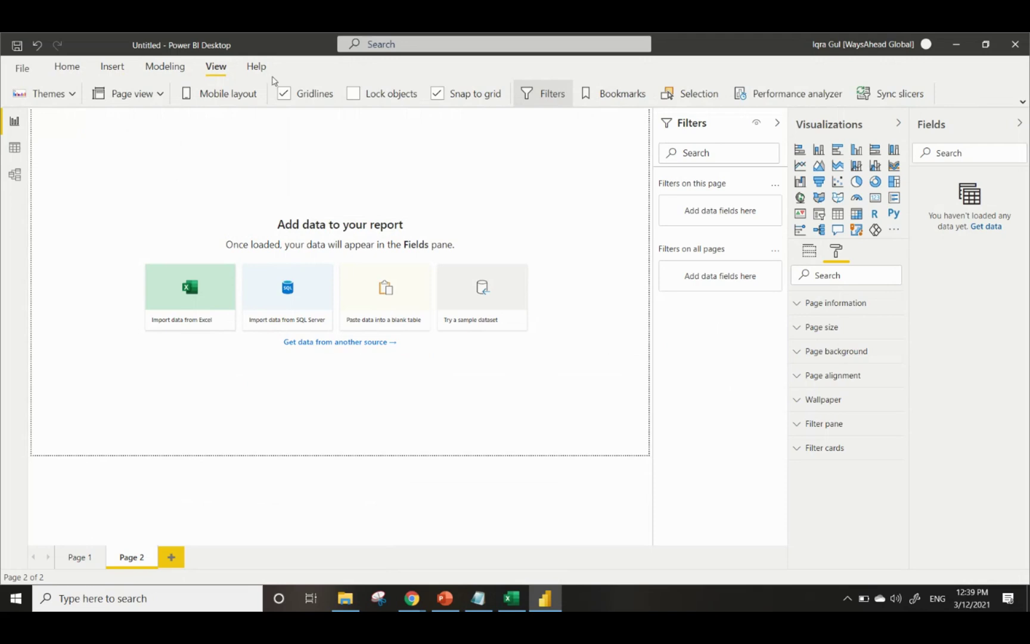
{"action": "left_click", "coordinate": [234, 104]}
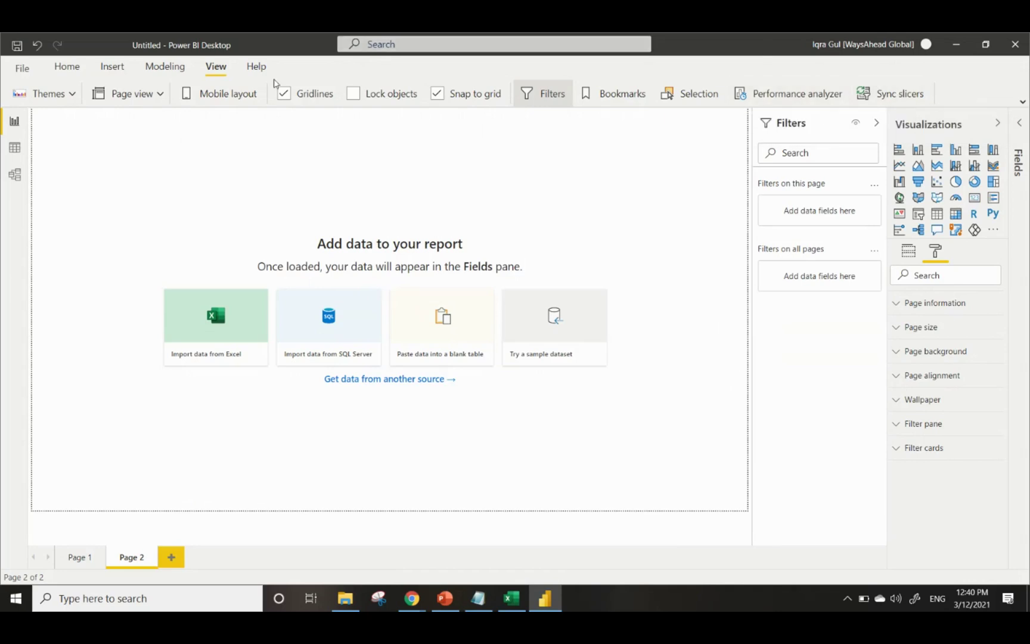
{"action": "left_click", "coordinate": [62, 71]}
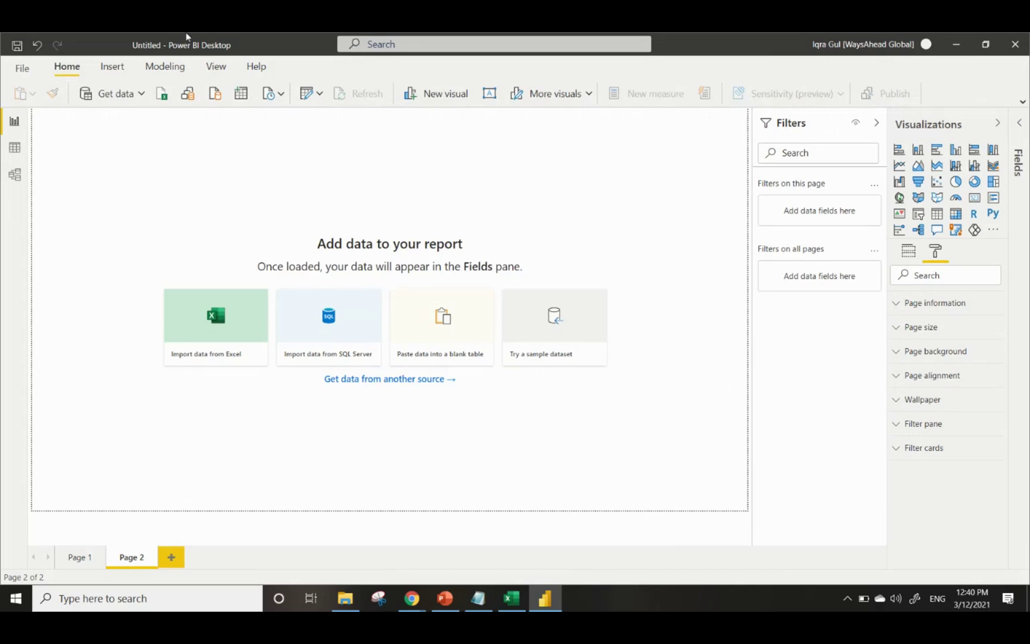
Switch to the session notes in Notepad and highlight the source list under Day1 Data Gathering
{"action": "left_click", "coordinate": [480, 607]}
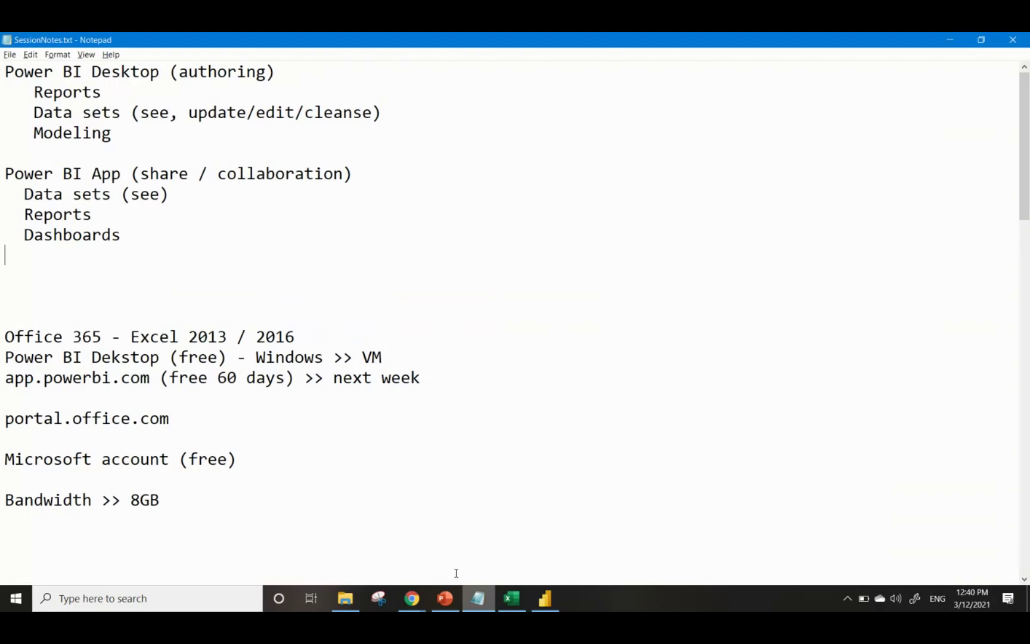
{"action": "scroll", "coordinate": [212, 380], "scroll_direction": "down", "scroll_amount": 3}
{"action": "scroll", "coordinate": [212, 379], "scroll_direction": "down", "scroll_amount": 8}
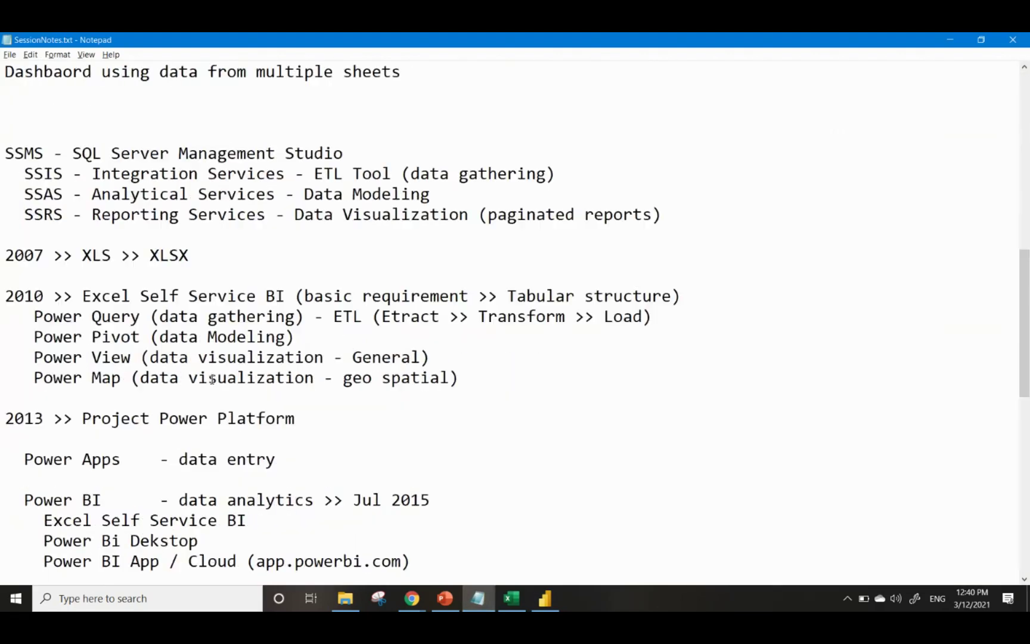
{"action": "scroll", "coordinate": [212, 380], "scroll_direction": "down", "scroll_amount": 7}
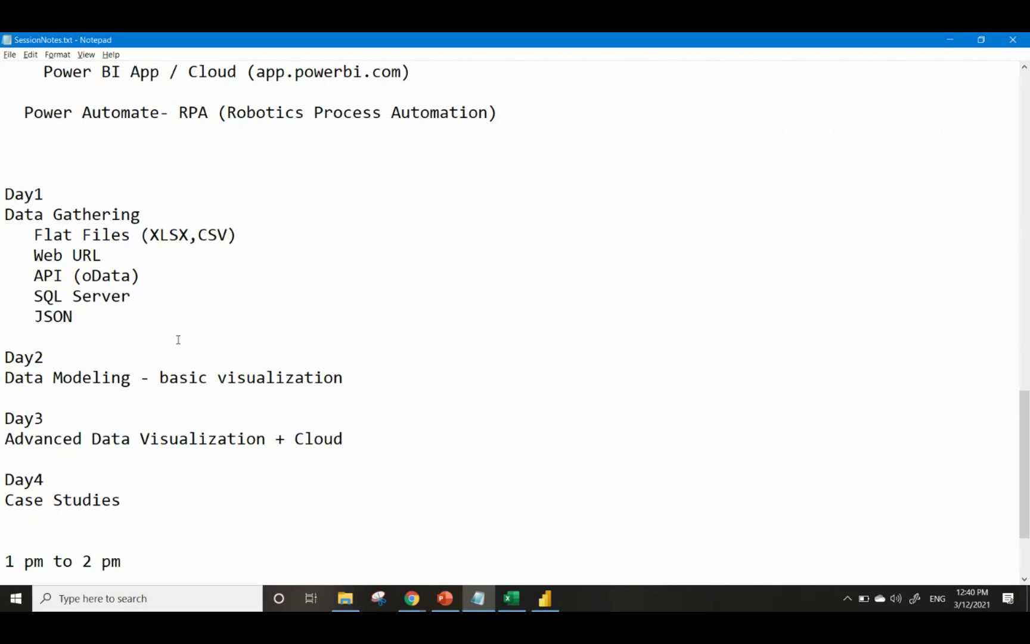
{"action": "left_click_drag", "start_coordinate": [73, 316], "coordinate": [3, 235]}
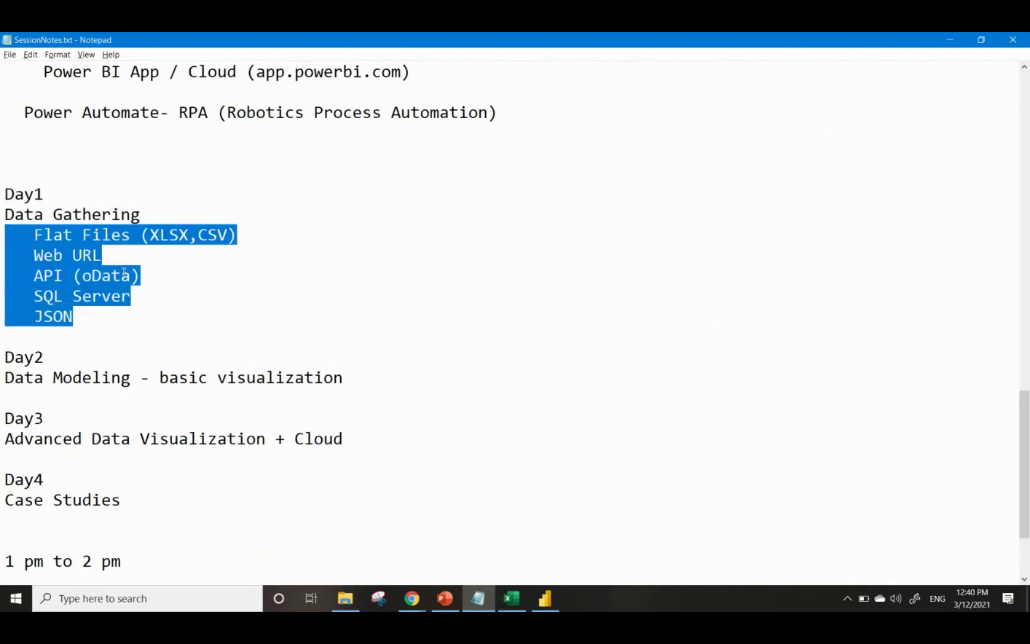
Highlight the Web URL, API (oData), SQL Server and JSON entries one at a time in the notes
{"action": "left_click", "coordinate": [123, 273]}
{"action": "left_click_drag", "start_coordinate": [116, 252], "coordinate": [6, 258]}
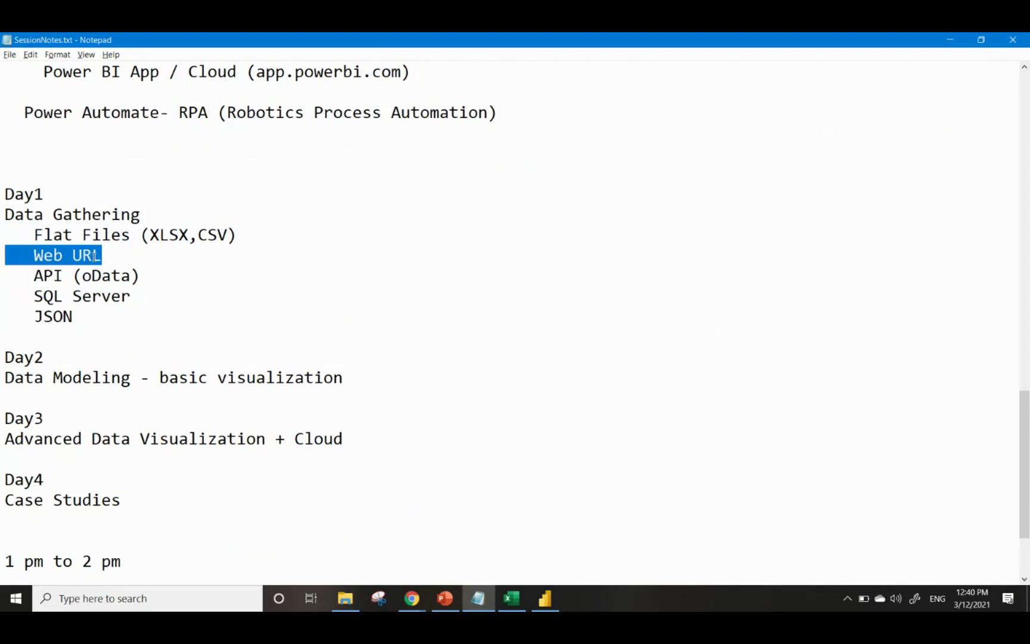
{"action": "left_click", "coordinate": [94, 276]}
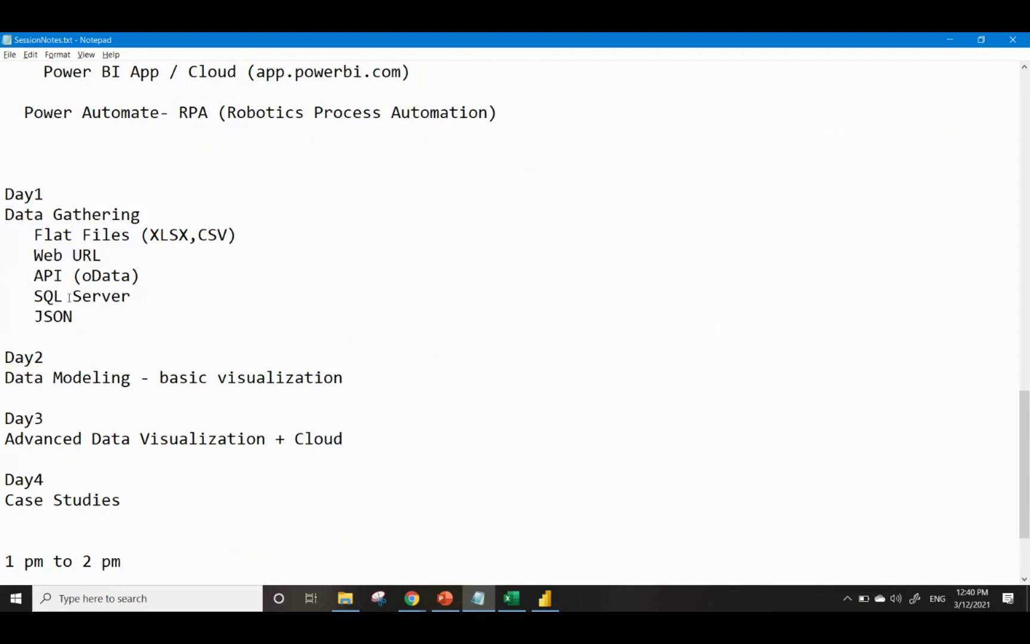
{"action": "left_click_drag", "start_coordinate": [155, 277], "coordinate": [15, 275]}
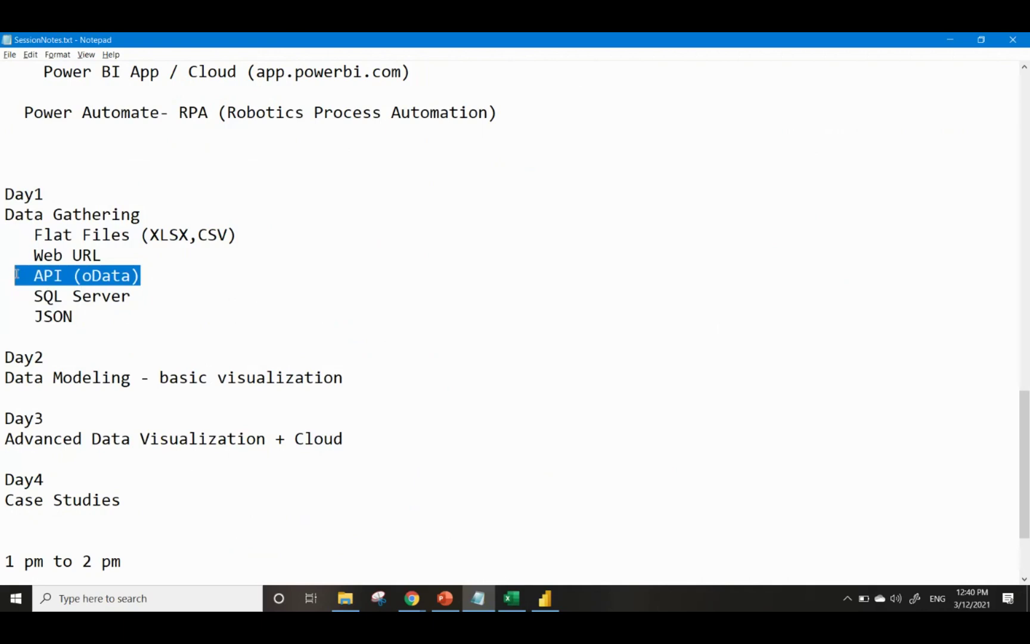
{"action": "left_click", "coordinate": [102, 275]}
{"action": "left_click_drag", "start_coordinate": [101, 275], "coordinate": [3, 276]}
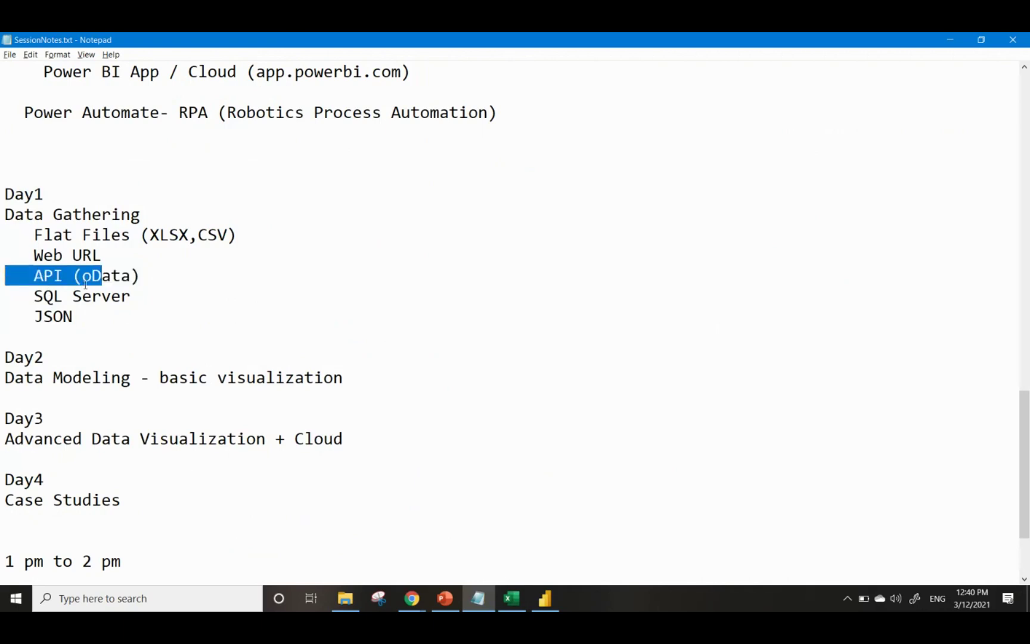
{"action": "left_click_drag", "start_coordinate": [130, 297], "coordinate": [1, 305]}
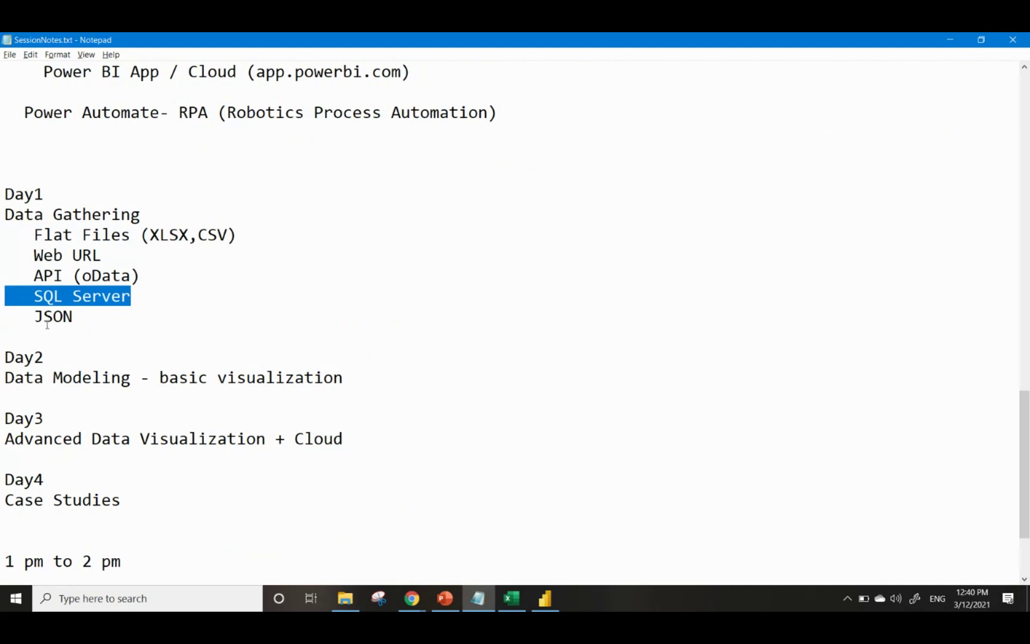
{"action": "left_click_drag", "start_coordinate": [73, 316], "coordinate": [2, 323]}
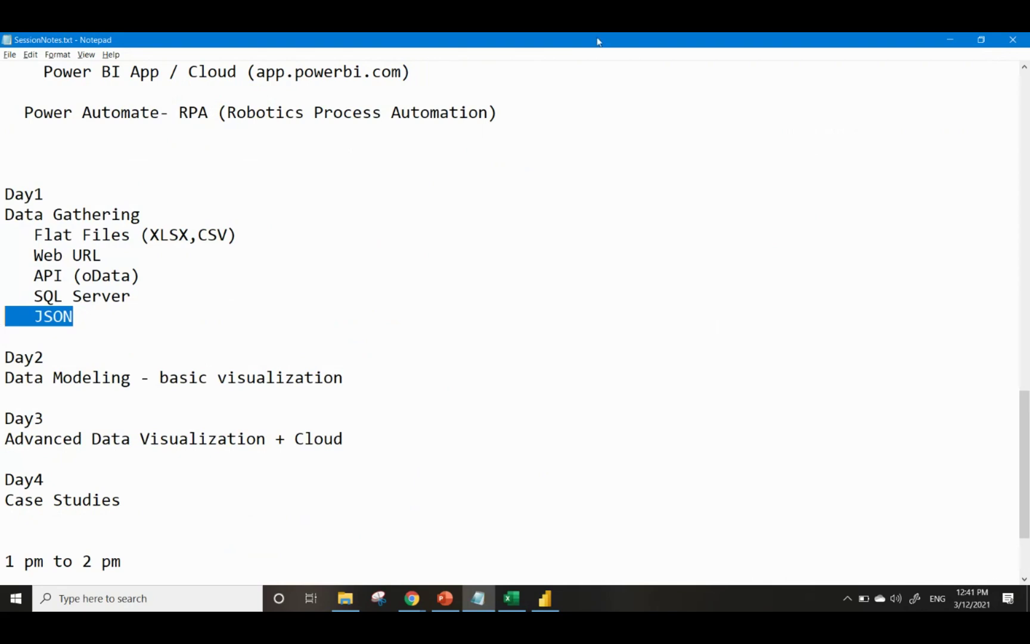
Minimize the notes to return to Power BI Desktop, open the full Get Data dialog, and look through the list of all connectors
{"action": "left_click", "coordinate": [952, 42]}
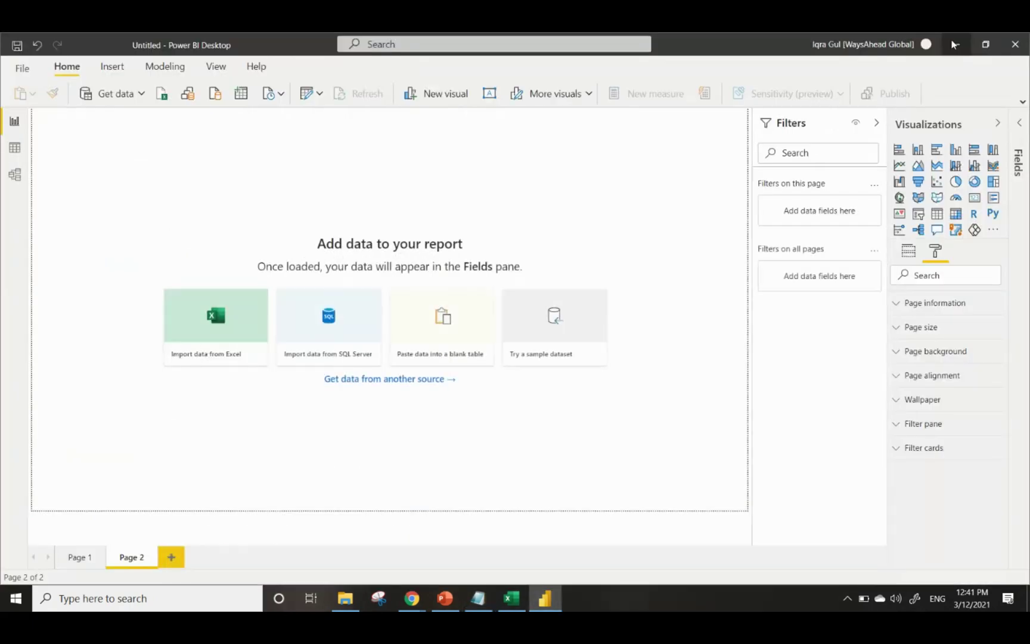
{"action": "left_click", "coordinate": [146, 97]}
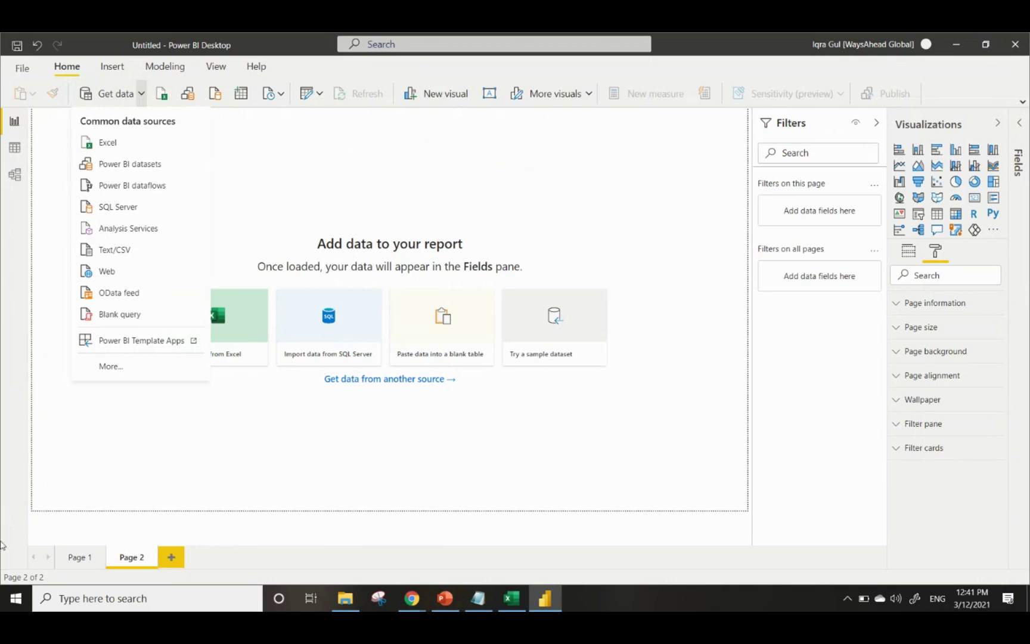
{"action": "left_click", "coordinate": [128, 368]}
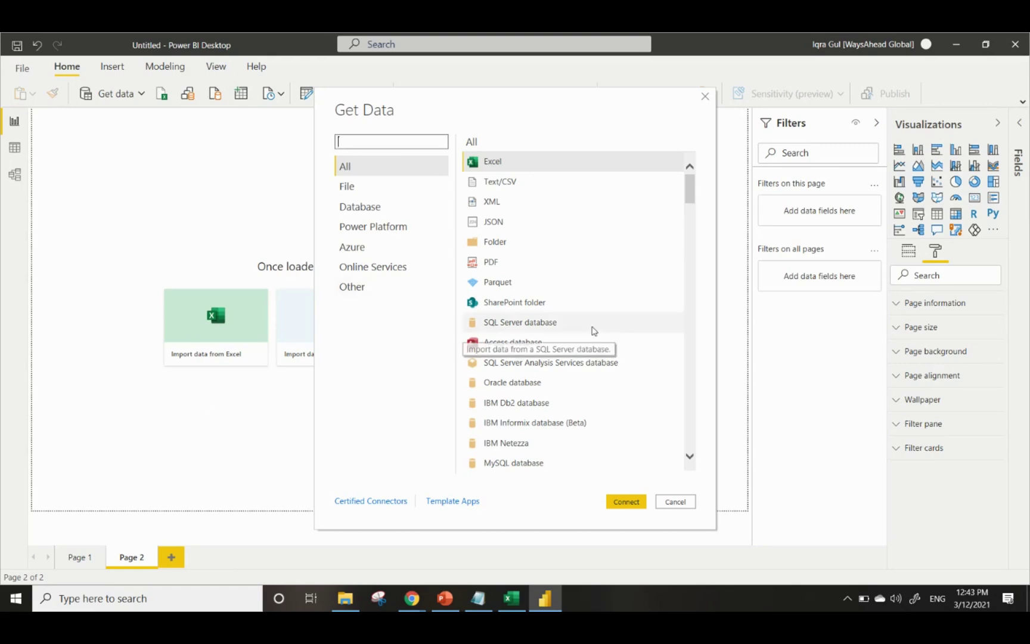
{"action": "scroll", "coordinate": [615, 332], "scroll_direction": "down", "scroll_amount": 1}
{"action": "scroll", "coordinate": [615, 332], "scroll_direction": "down", "scroll_amount": 6}
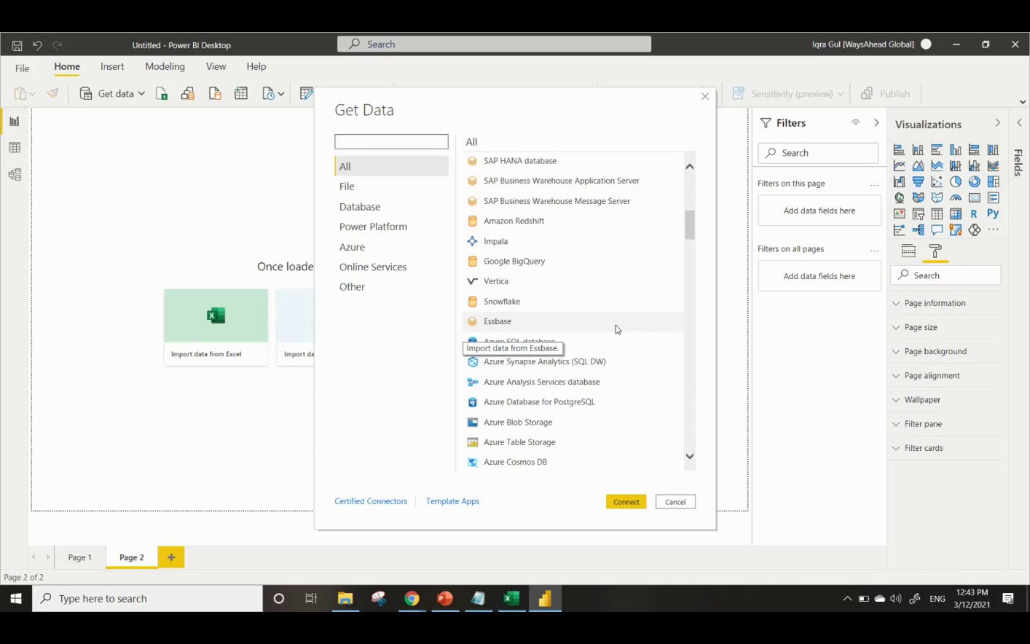
{"action": "scroll", "coordinate": [628, 328], "scroll_direction": "down", "scroll_amount": 2}
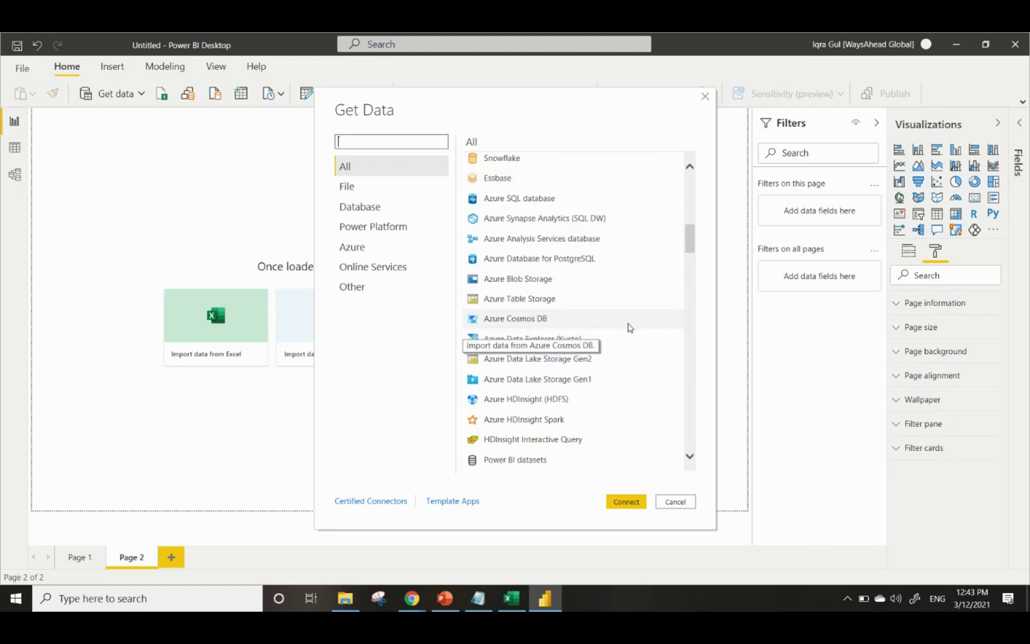
{"action": "scroll", "coordinate": [632, 328], "scroll_direction": "down", "scroll_amount": 2}
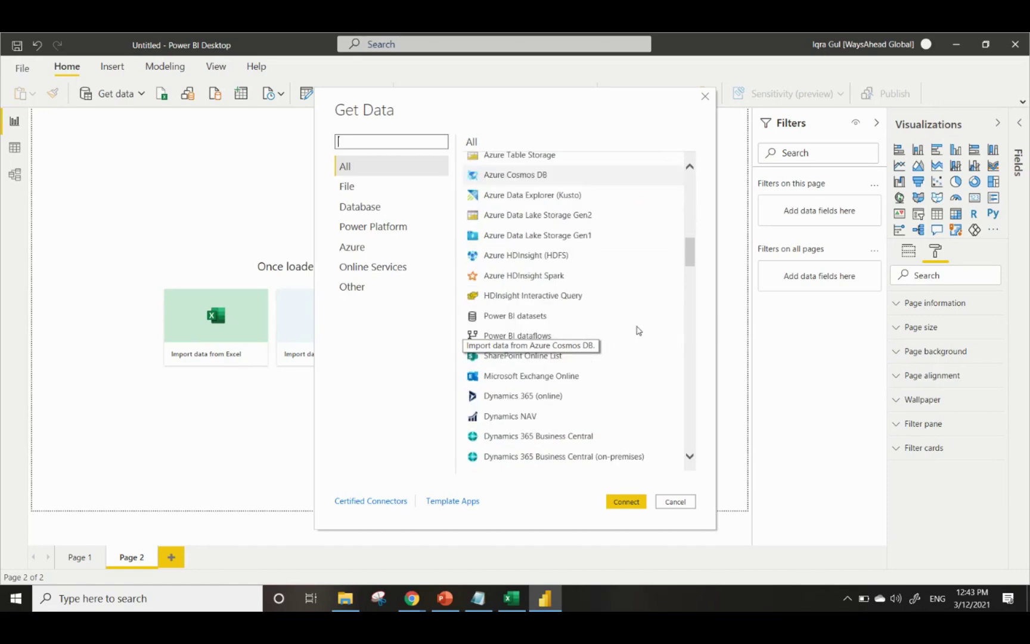
{"action": "scroll", "coordinate": [638, 330], "scroll_direction": "down", "scroll_amount": 2}
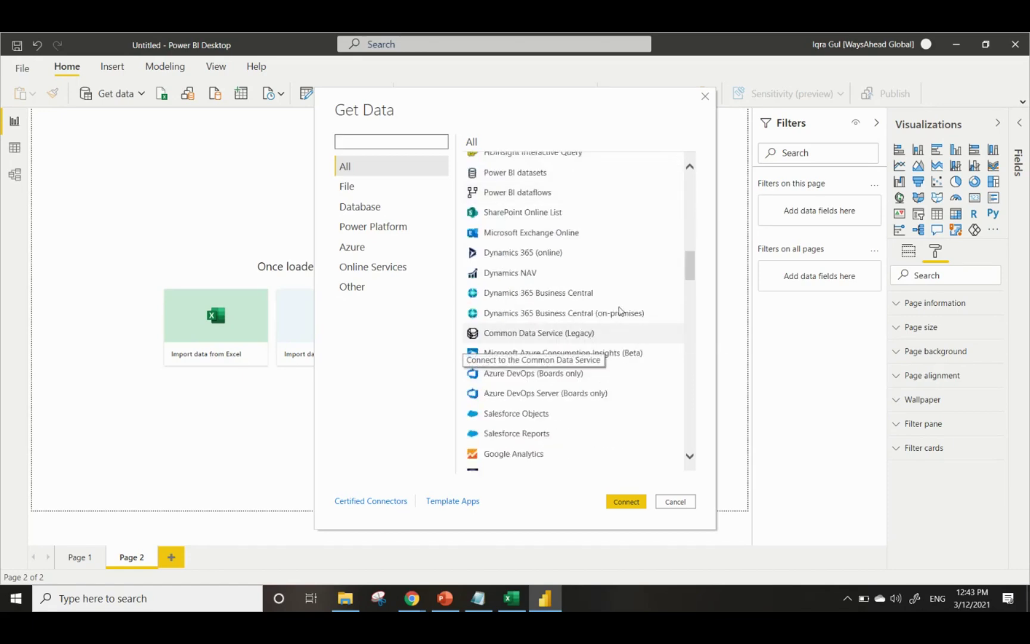
{"action": "scroll", "coordinate": [576, 295], "scroll_direction": "down", "scroll_amount": 2}
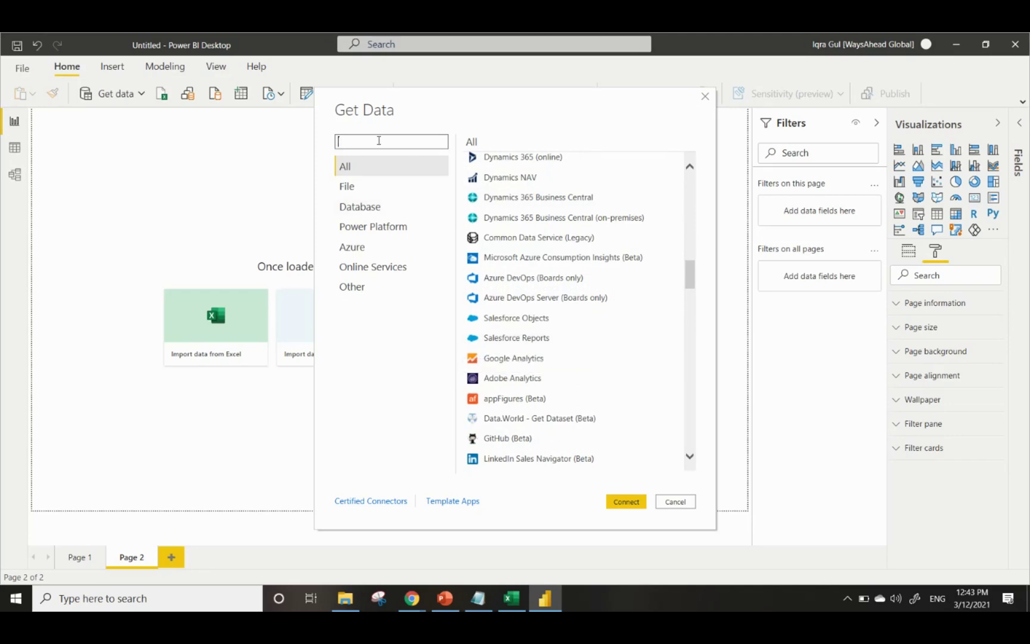
Look through the Database and Online Services connector categories
{"action": "left_click", "coordinate": [369, 214]}
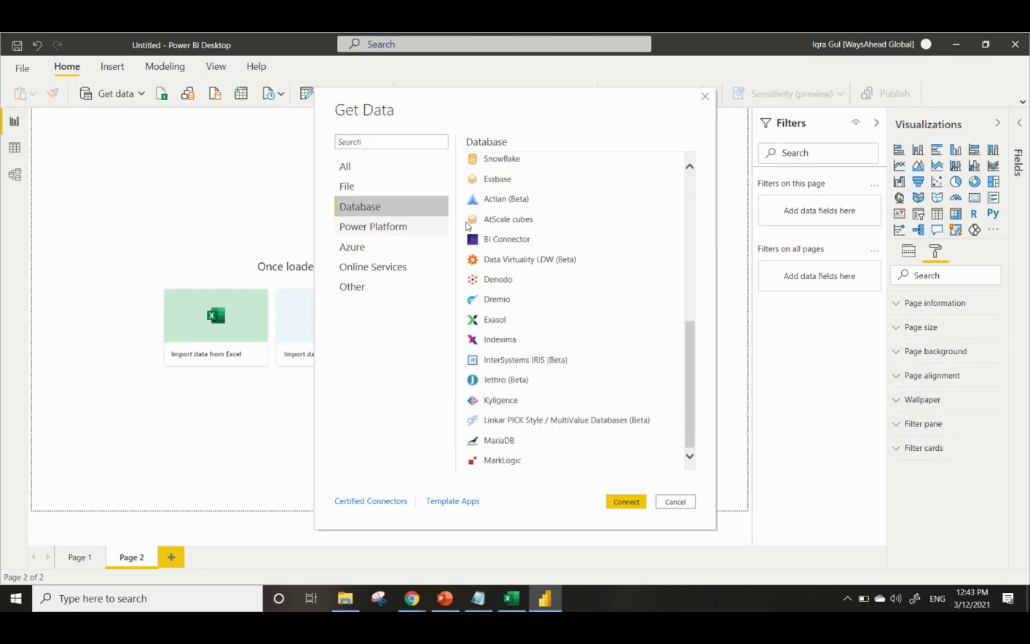
{"action": "scroll", "coordinate": [575, 295], "scroll_direction": "up", "scroll_amount": 6}
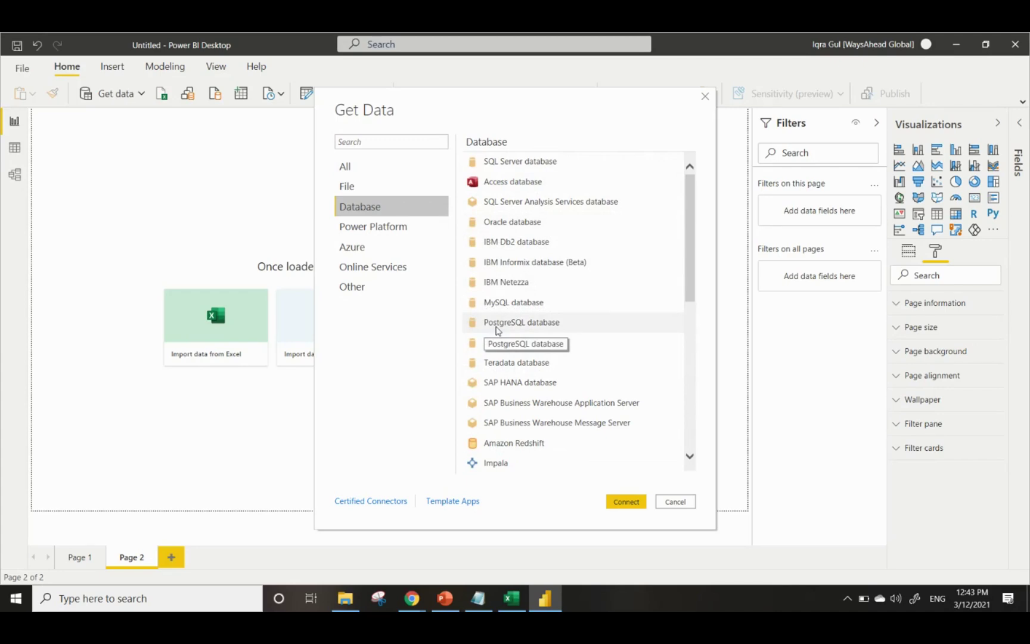
{"action": "left_click", "coordinate": [383, 269]}
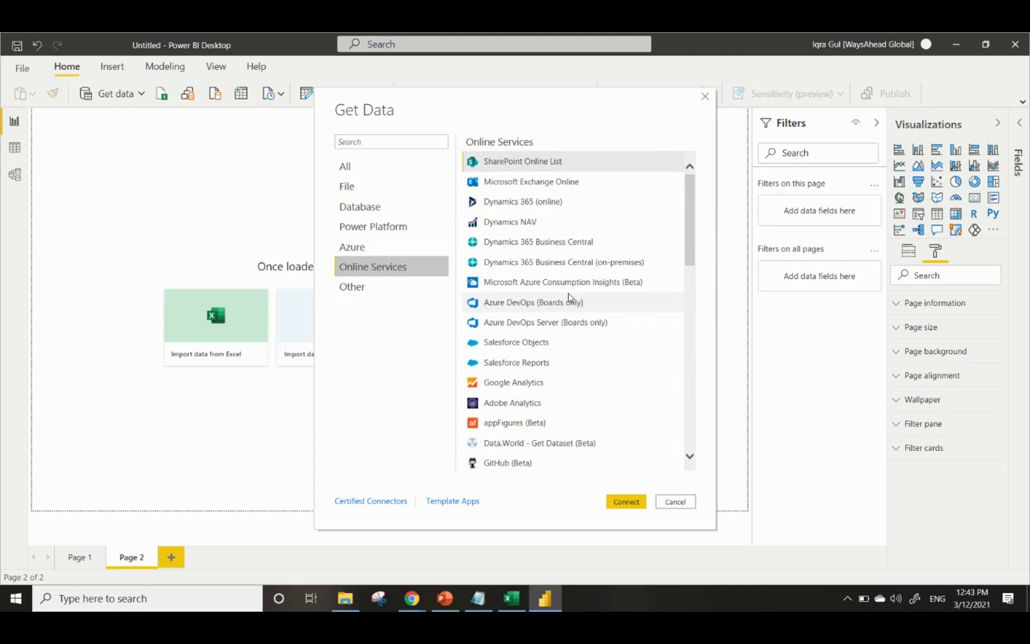
{"action": "scroll", "coordinate": [569, 297], "scroll_direction": "down", "scroll_amount": 6}
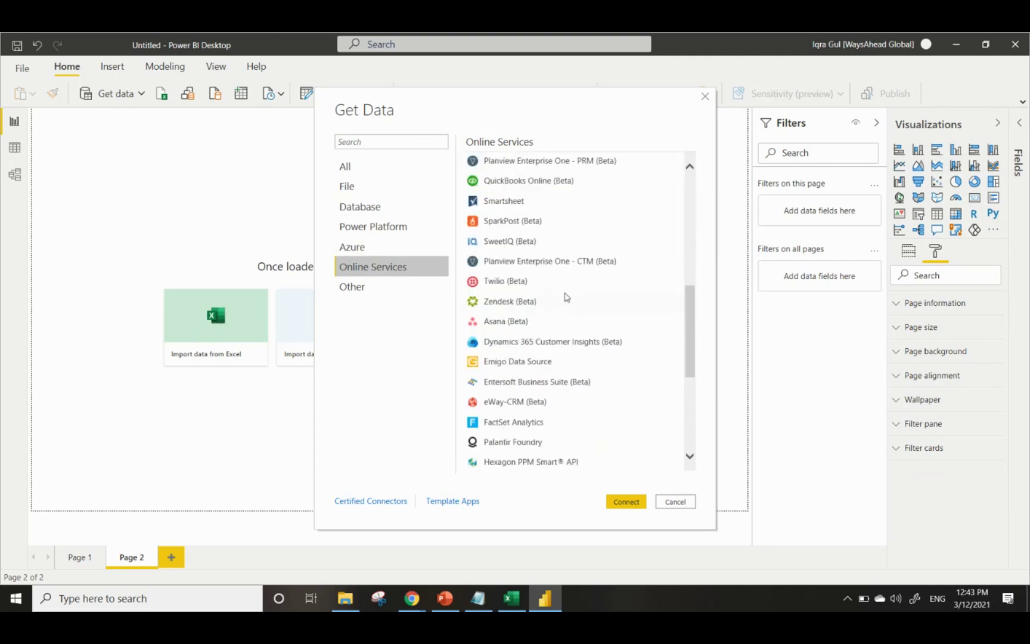
{"action": "scroll", "coordinate": [566, 297], "scroll_direction": "down", "scroll_amount": 2}
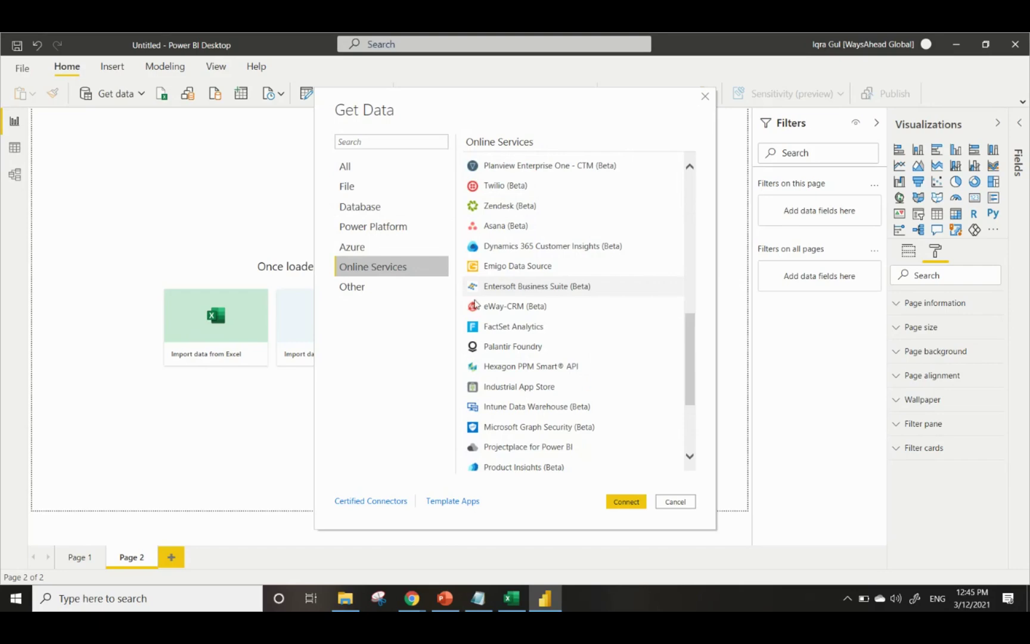
Switch to Remote Desktop Connection and connect to waysaheadhq.dyndns.org with the saved credentials
{"action": "left_click", "coordinate": [209, 597]}
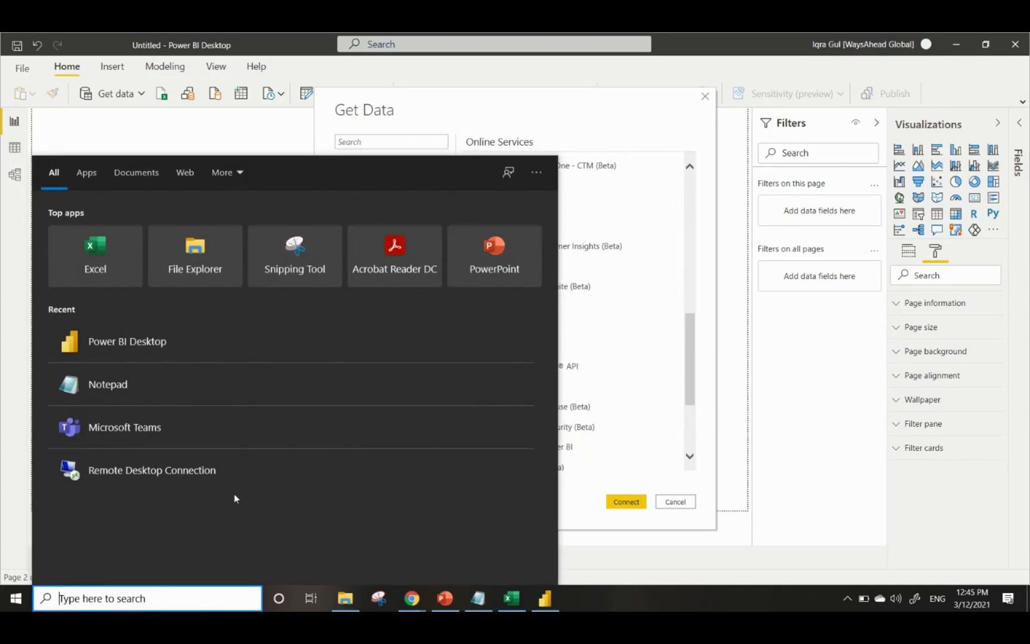
{"action": "left_click", "coordinate": [174, 472]}
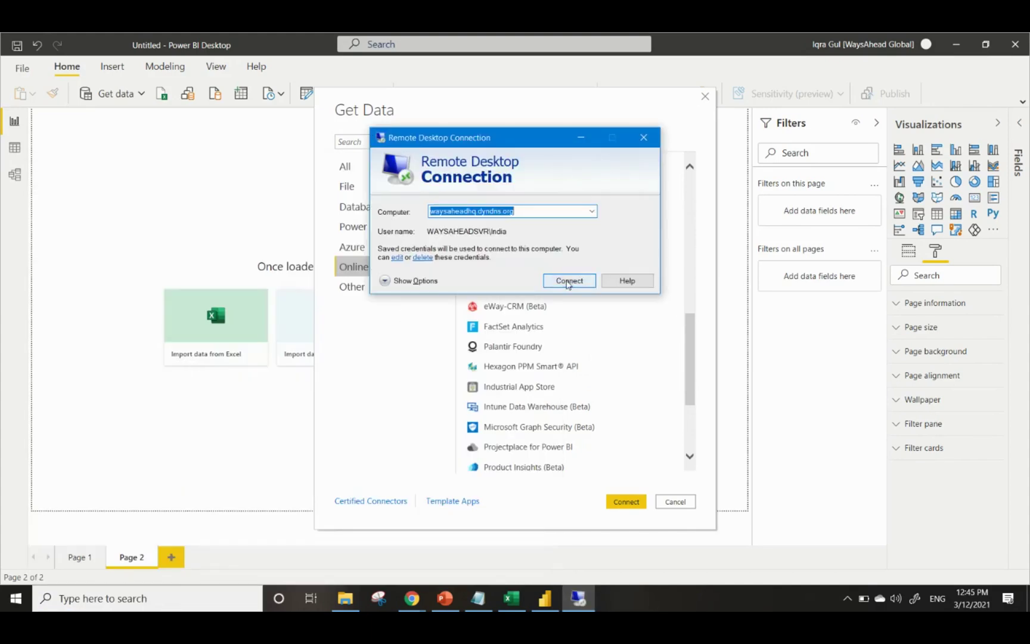
{"action": "left_click", "coordinate": [569, 281]}
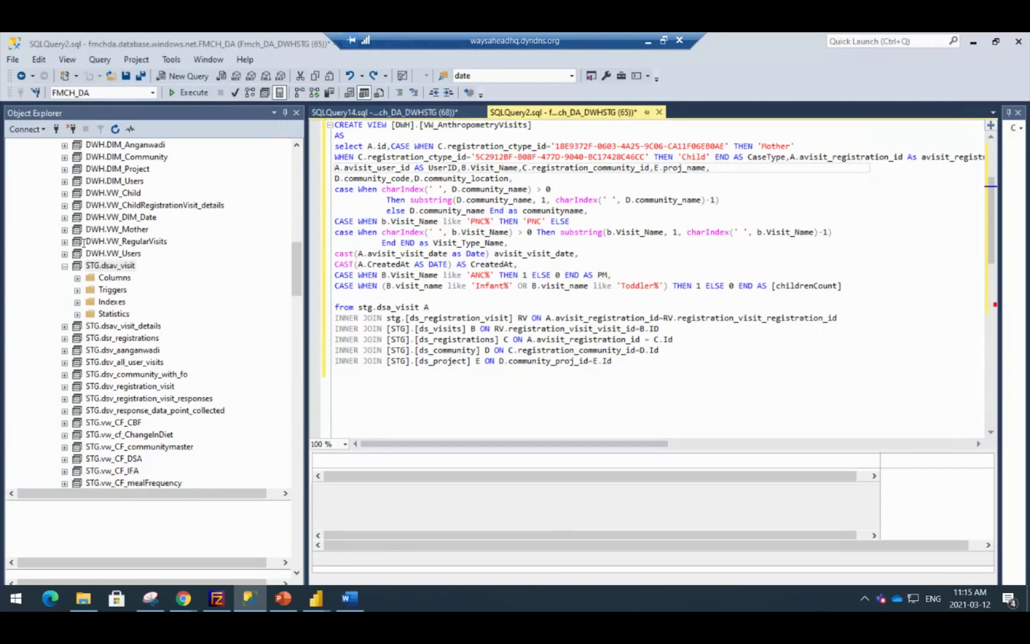
Start a Database Engine connection in SQL Server Management Studio and try to connect to the WAYSAHEADSVR server
{"action": "left_click", "coordinate": [45, 130]}
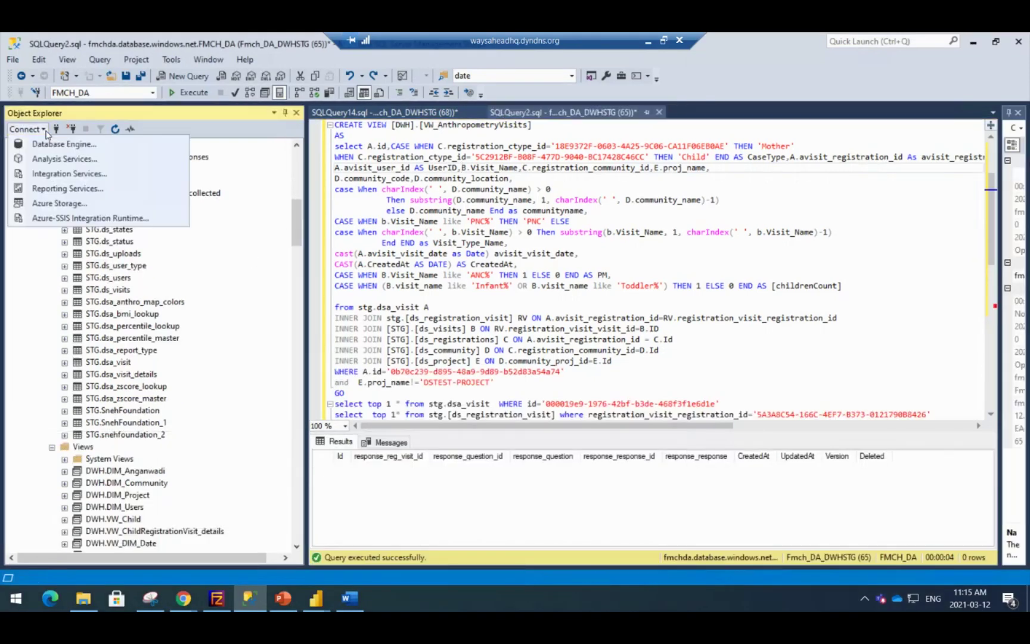
{"action": "left_click", "coordinate": [57, 145]}
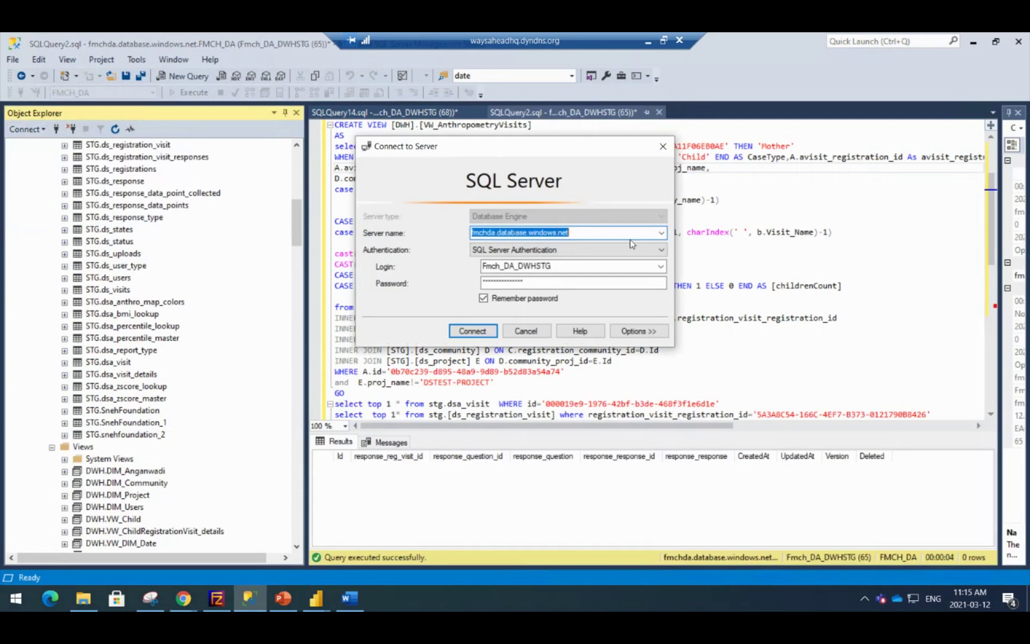
{"action": "left_click", "coordinate": [661, 232]}
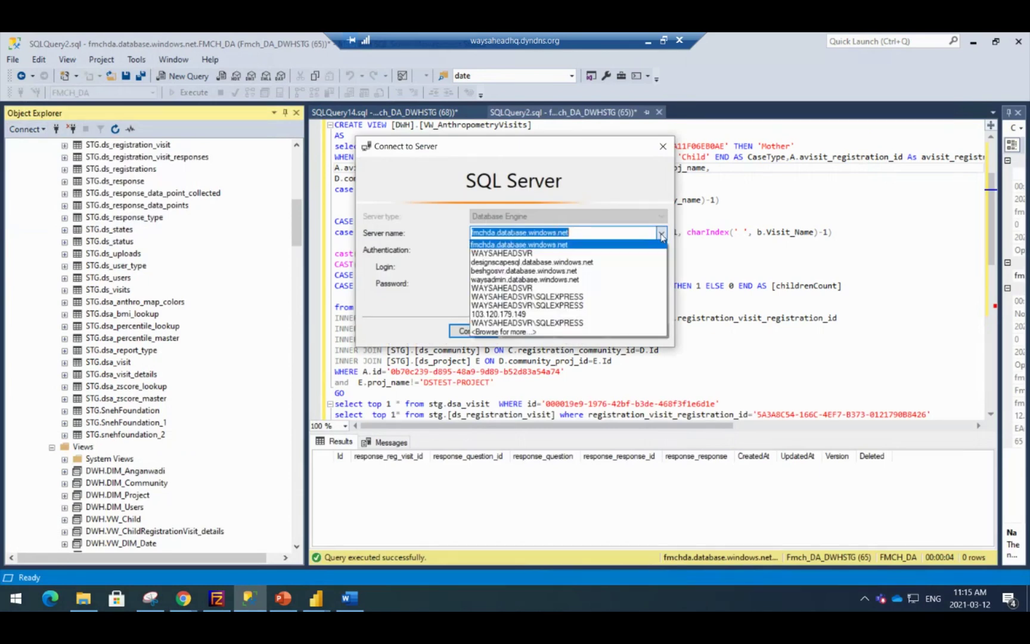
{"action": "left_click", "coordinate": [564, 255]}
{"action": "left_click", "coordinate": [486, 332]}
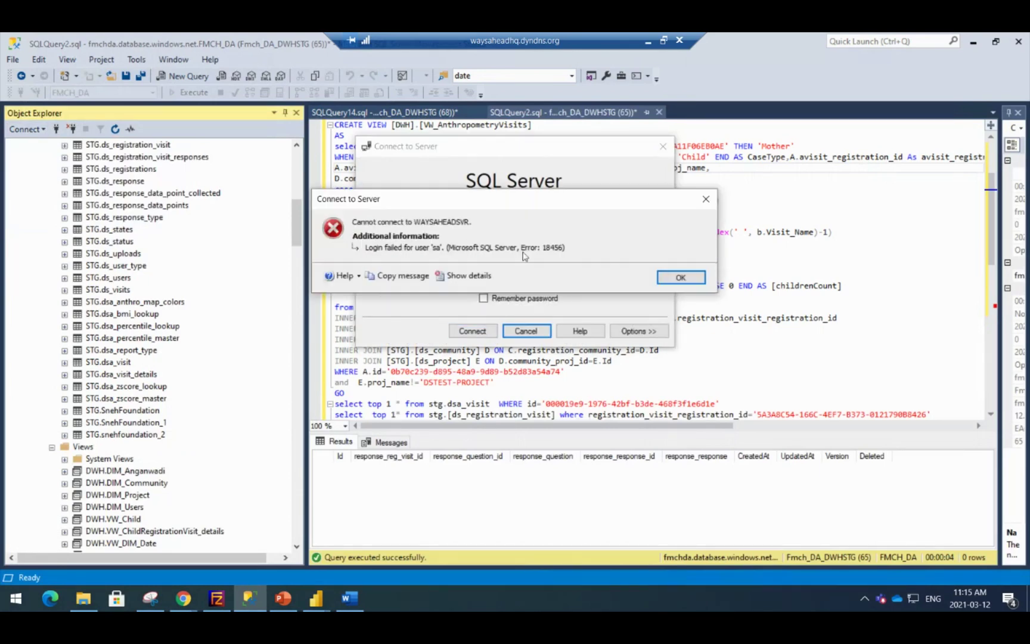
{"action": "left_click", "coordinate": [681, 278]}
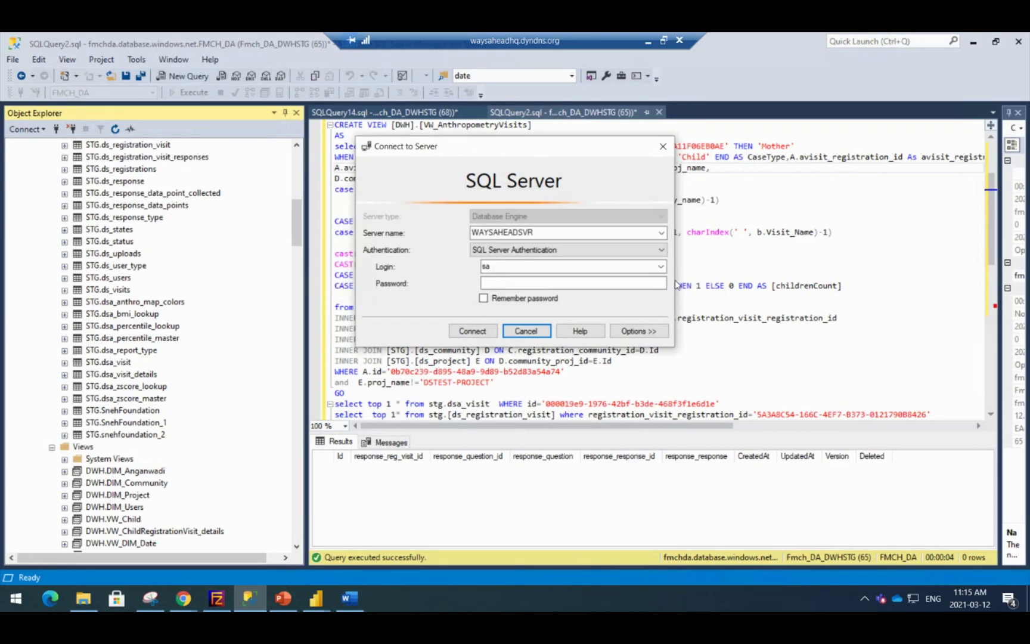
{"action": "left_click", "coordinate": [663, 232]}
{"action": "left_click", "coordinate": [579, 257]}
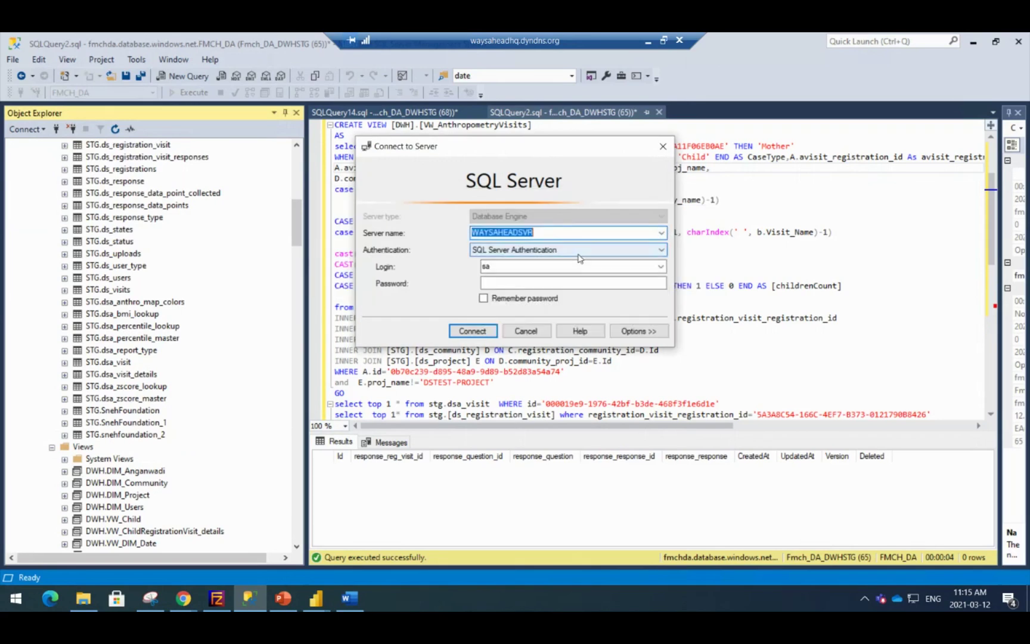
{"action": "left_click", "coordinate": [526, 331]}
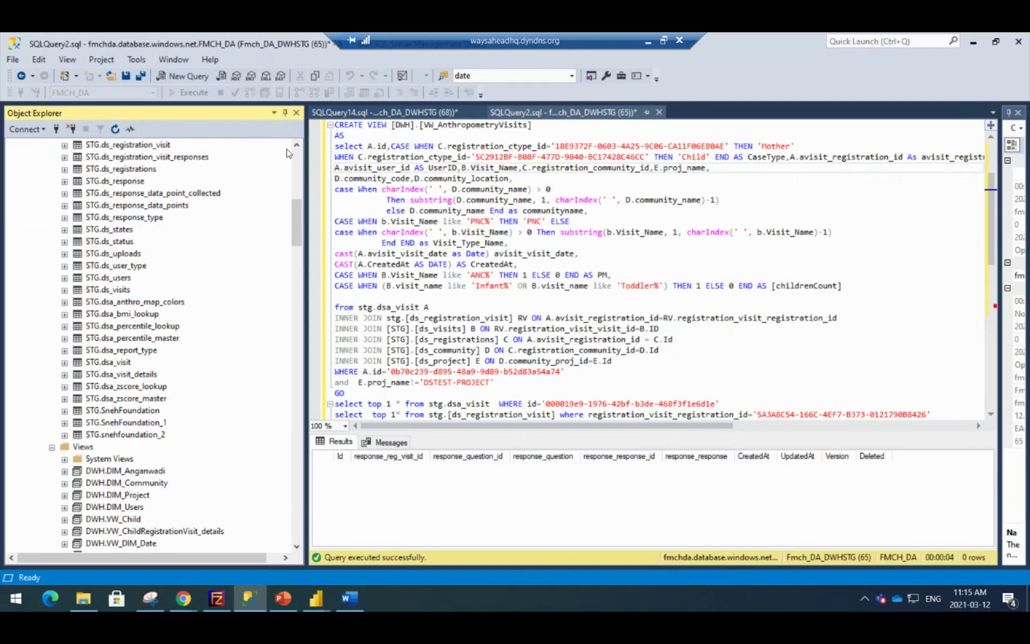
Collapse the FMCH_DA and FMCH_DA_STG databases in the Object Explorer tree
{"action": "left_click", "coordinate": [295, 171]}
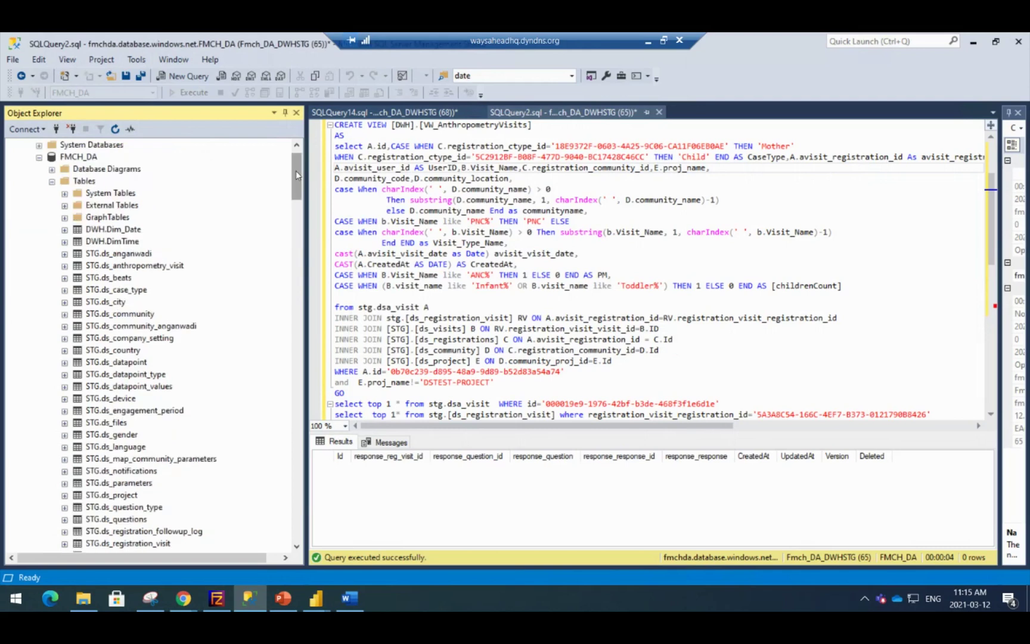
{"action": "left_click", "coordinate": [39, 156]}
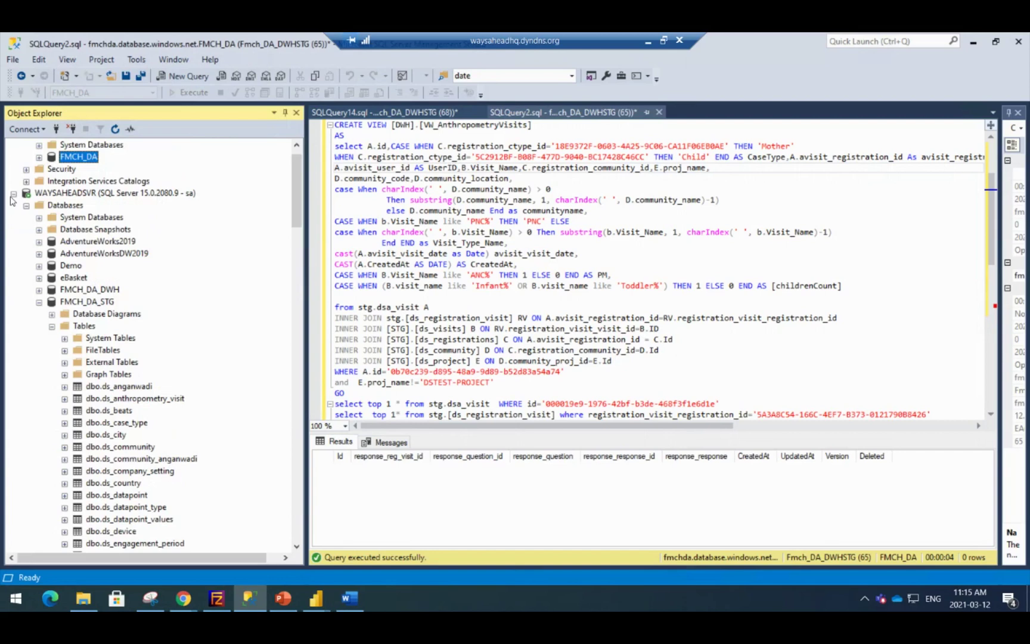
{"action": "scroll", "coordinate": [63, 197], "scroll_direction": "down", "scroll_amount": 2}
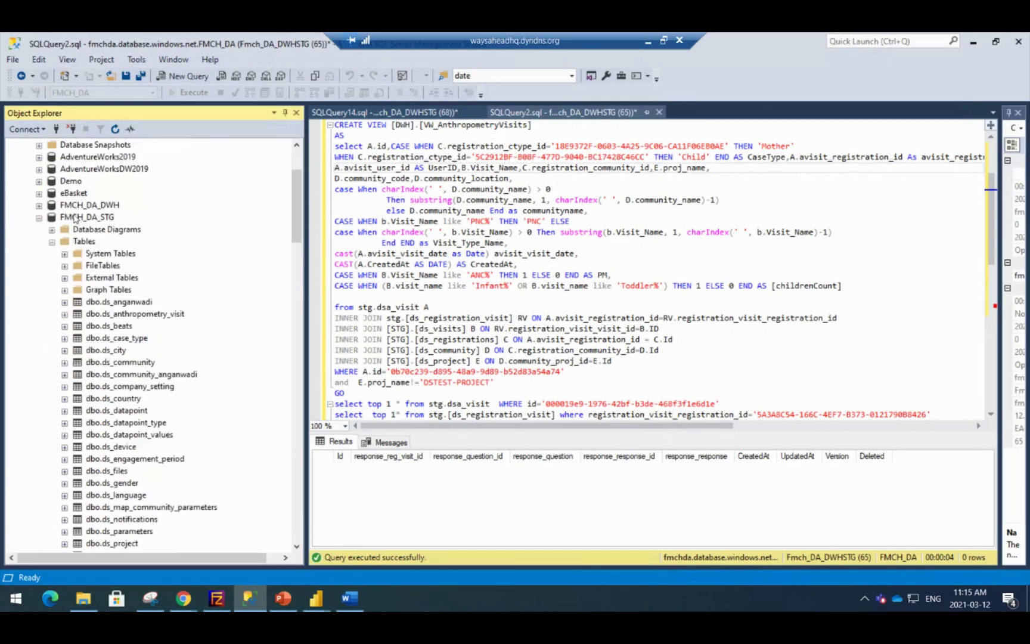
{"action": "left_click", "coordinate": [39, 217]}
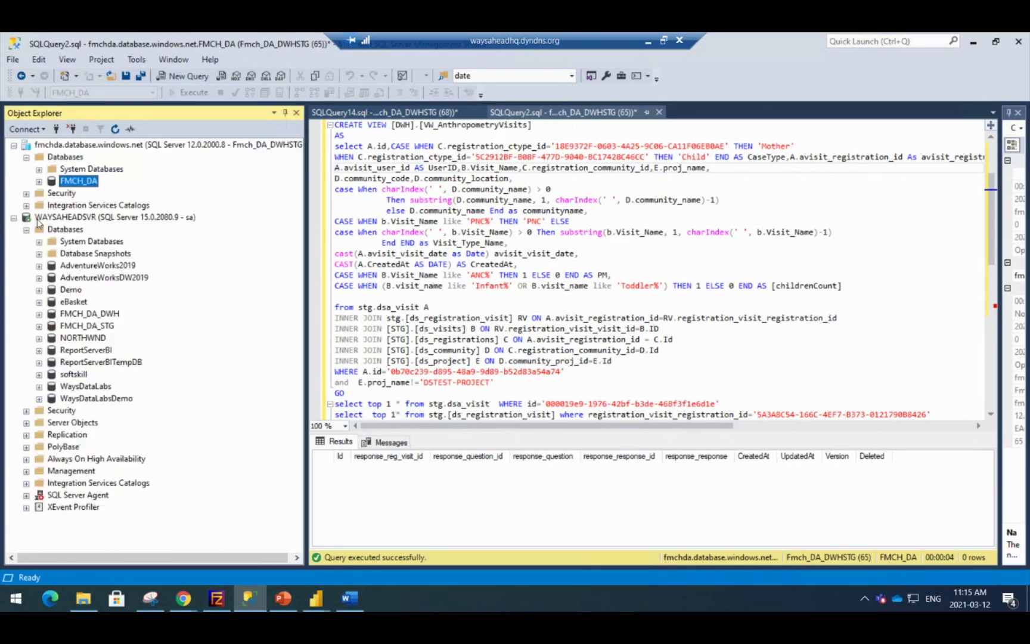
Expand the NORTHWND database on WAYSAHEADSVR and look through its tables
{"action": "left_click", "coordinate": [38, 338]}
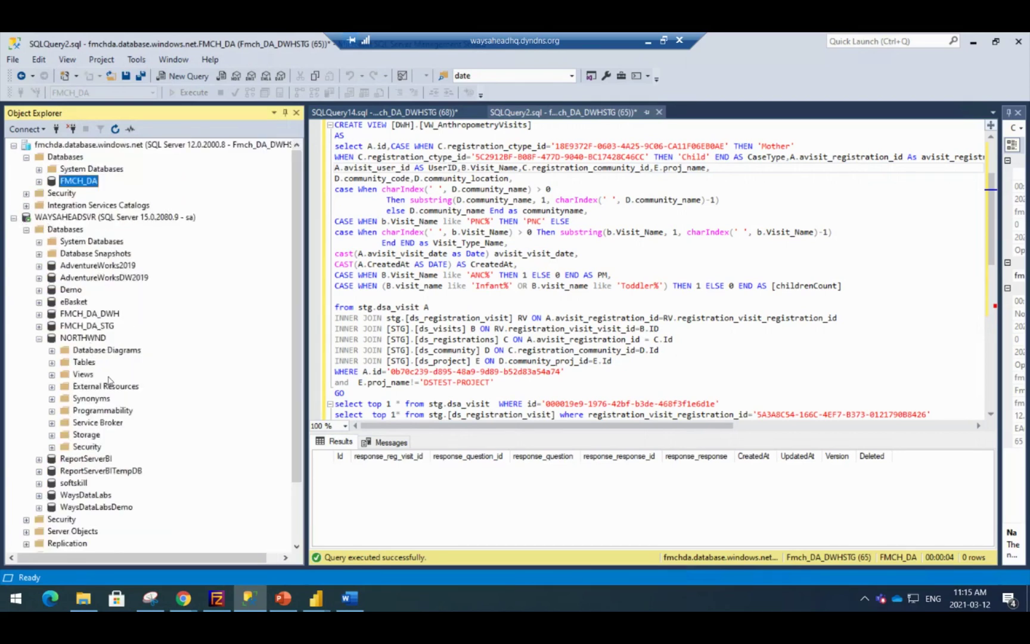
{"action": "left_click", "coordinate": [52, 362]}
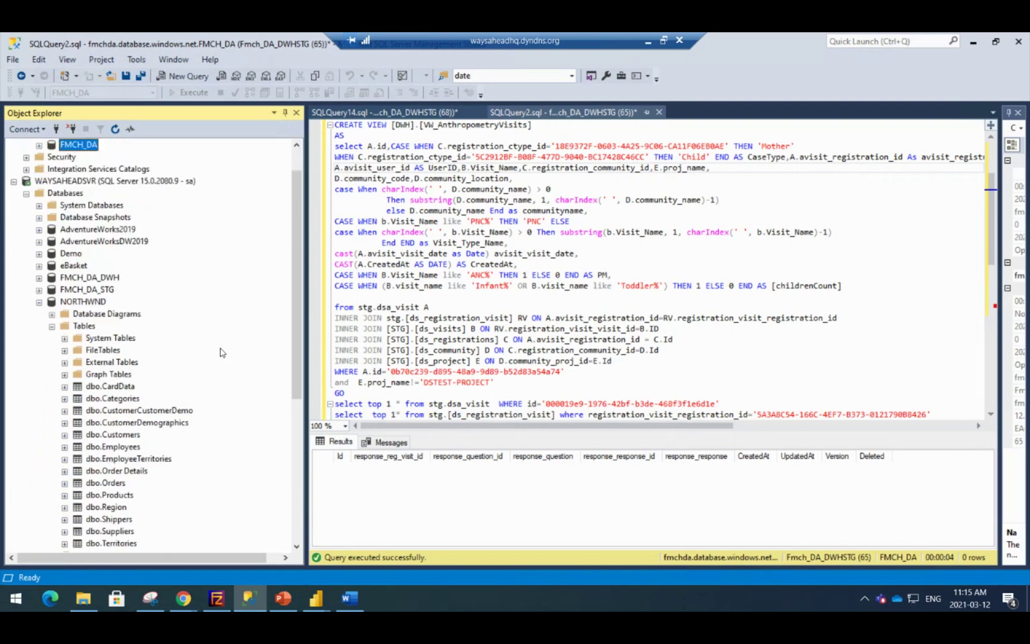
{"action": "scroll", "coordinate": [221, 352], "scroll_direction": "down", "scroll_amount": 4}
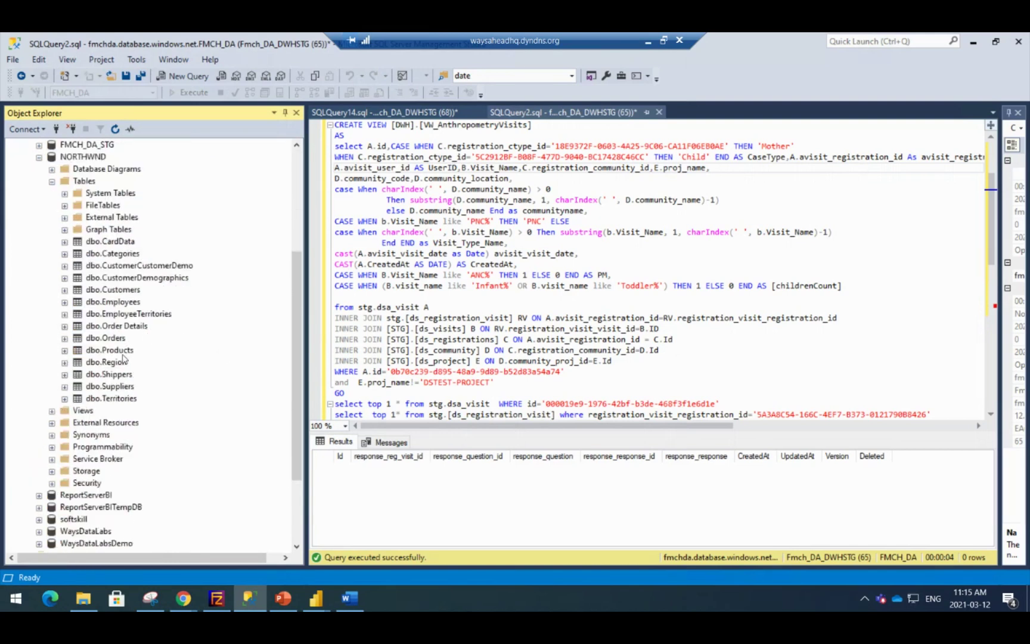
Select the top 1000 rows of the NORTHWND dbo.Products table and of the dbo.Customers table
{"action": "right_click", "coordinate": [119, 350]}
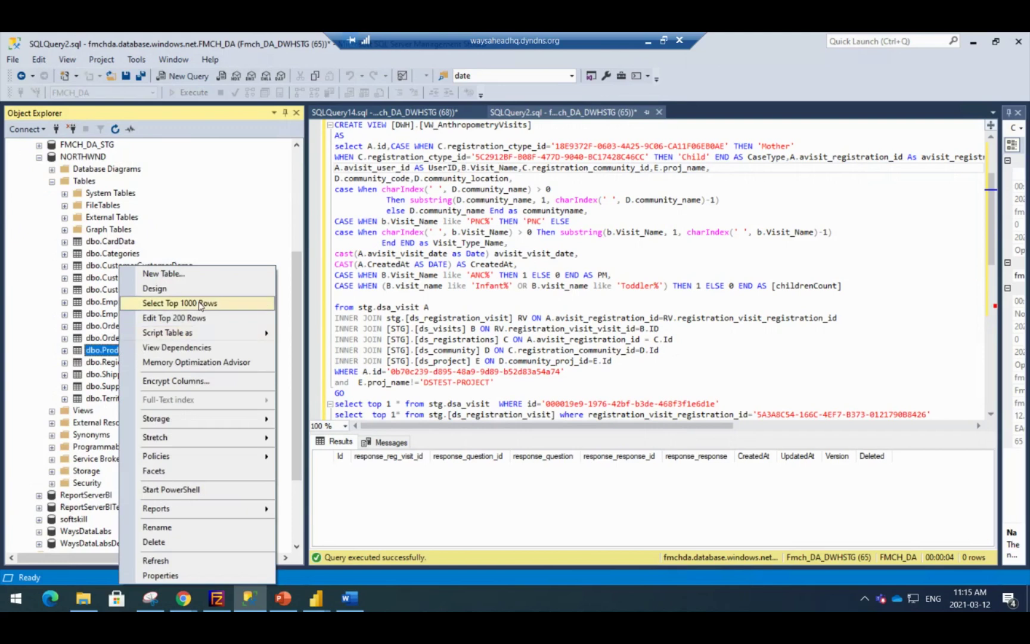
{"action": "left_click", "coordinate": [179, 303]}
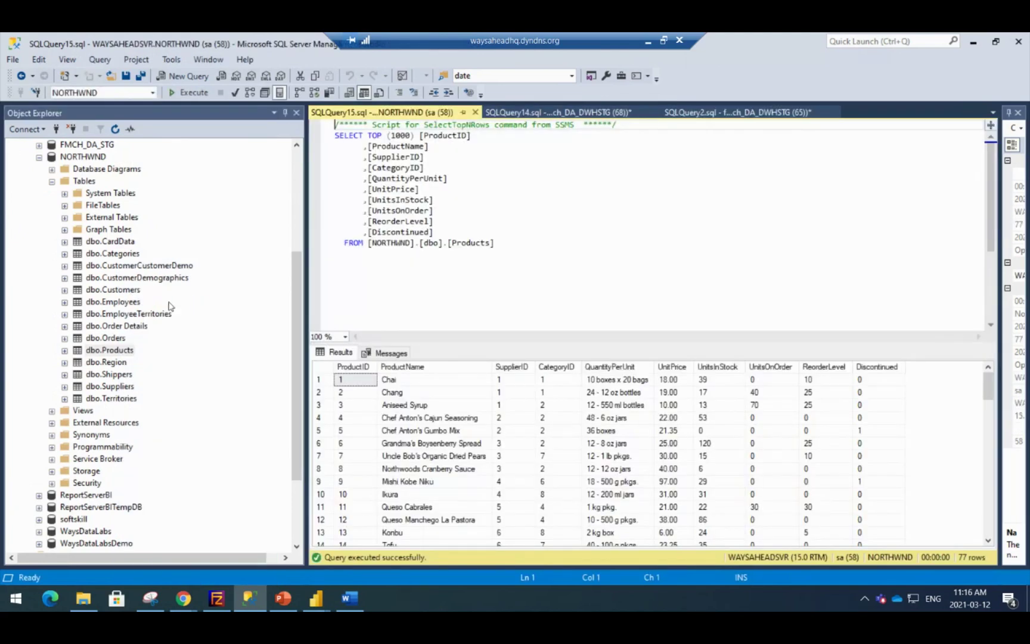
{"action": "right_click", "coordinate": [132, 290]}
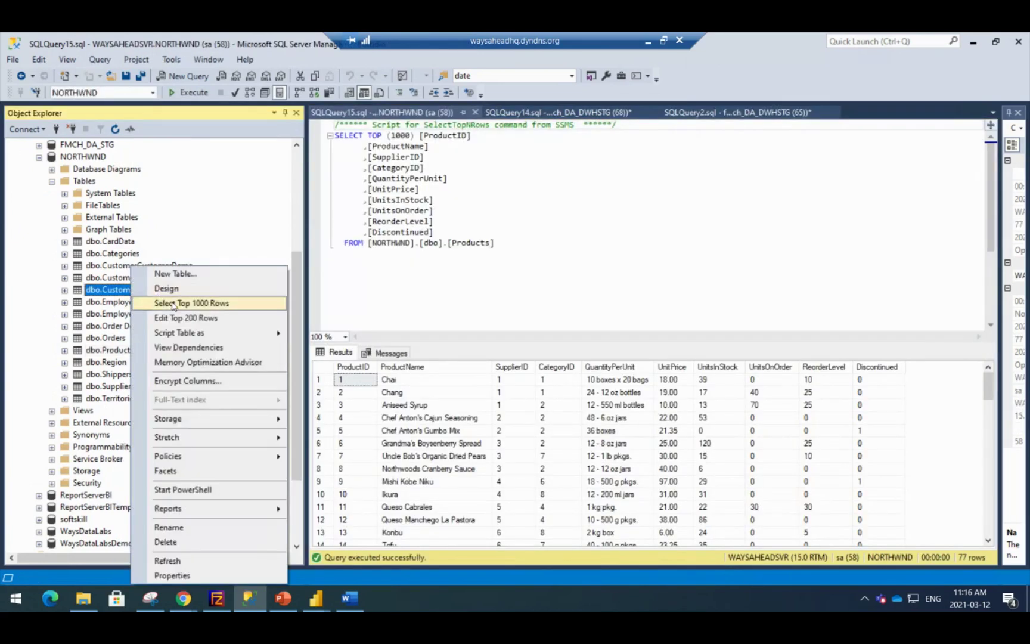
{"action": "left_click", "coordinate": [170, 302]}
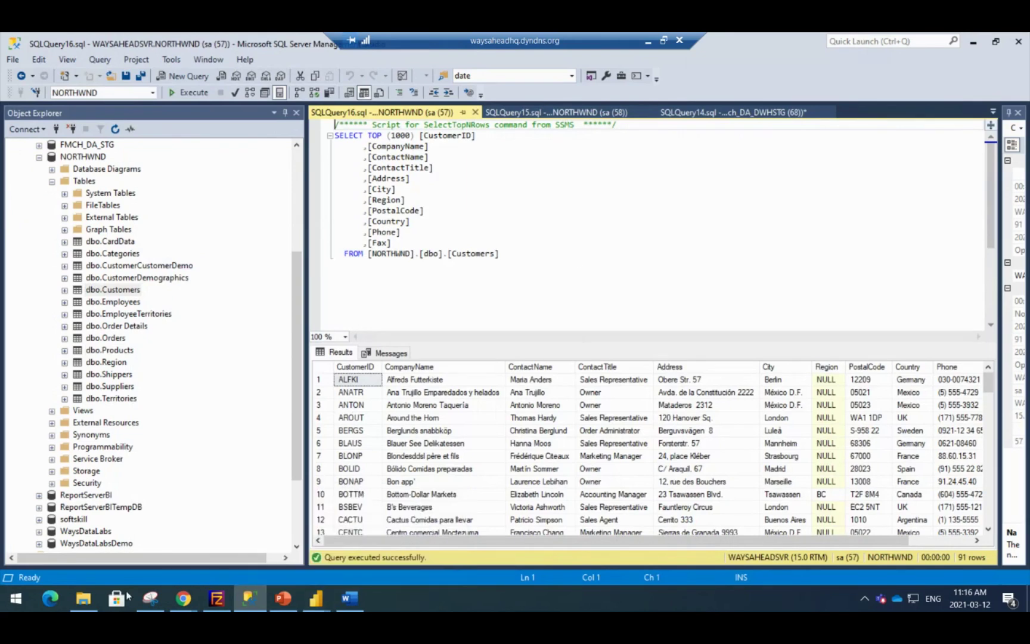
Launch Power BI Desktop on the remote machine, restore the interrupted remote session, and dismiss the start screen
{"action": "left_click", "coordinate": [13, 600]}
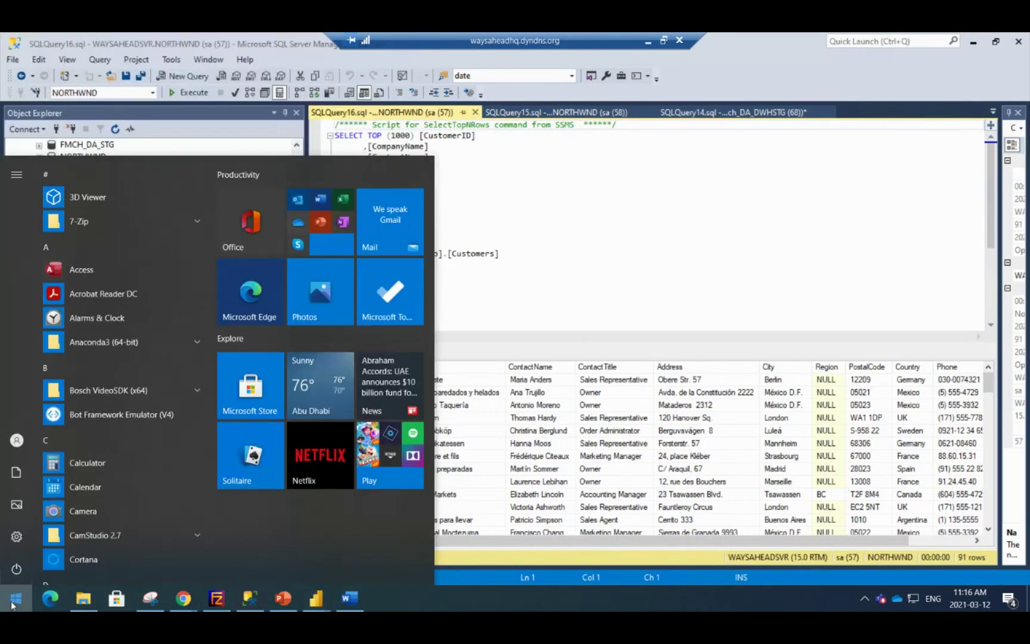
{"action": "type", "text": "po"}
{"action": "key", "text": "Return"}
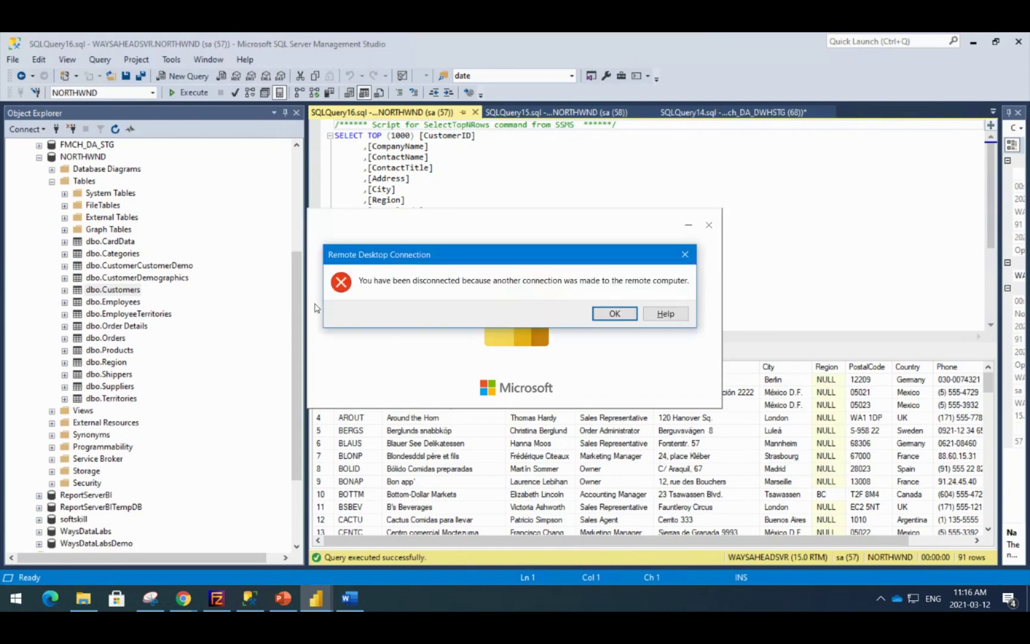
{"action": "left_click", "coordinate": [614, 313]}
{"action": "left_click", "coordinate": [575, 281]}
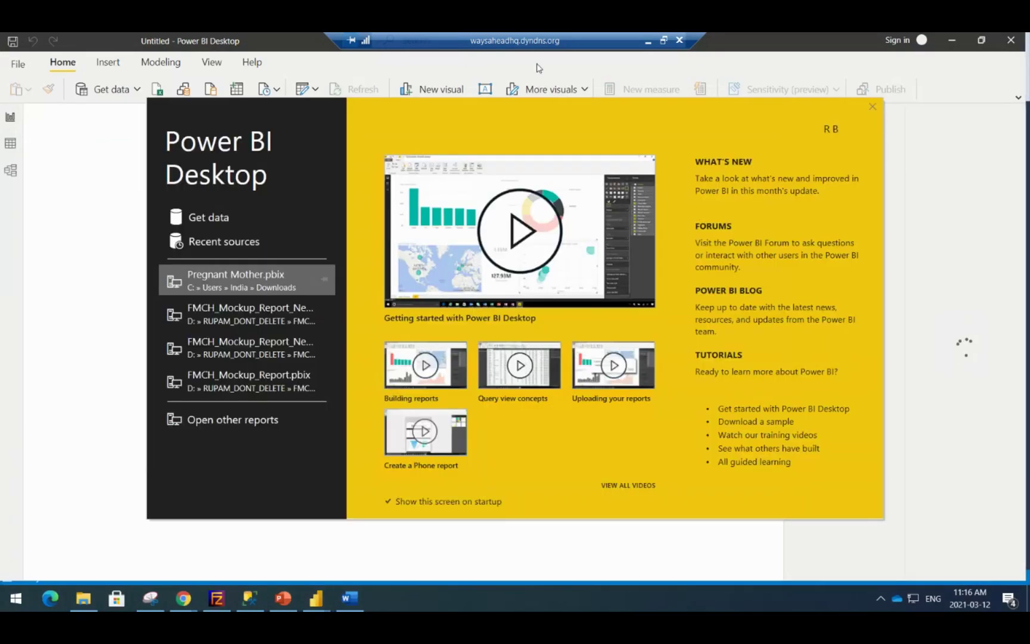
{"action": "left_click", "coordinate": [873, 107]}
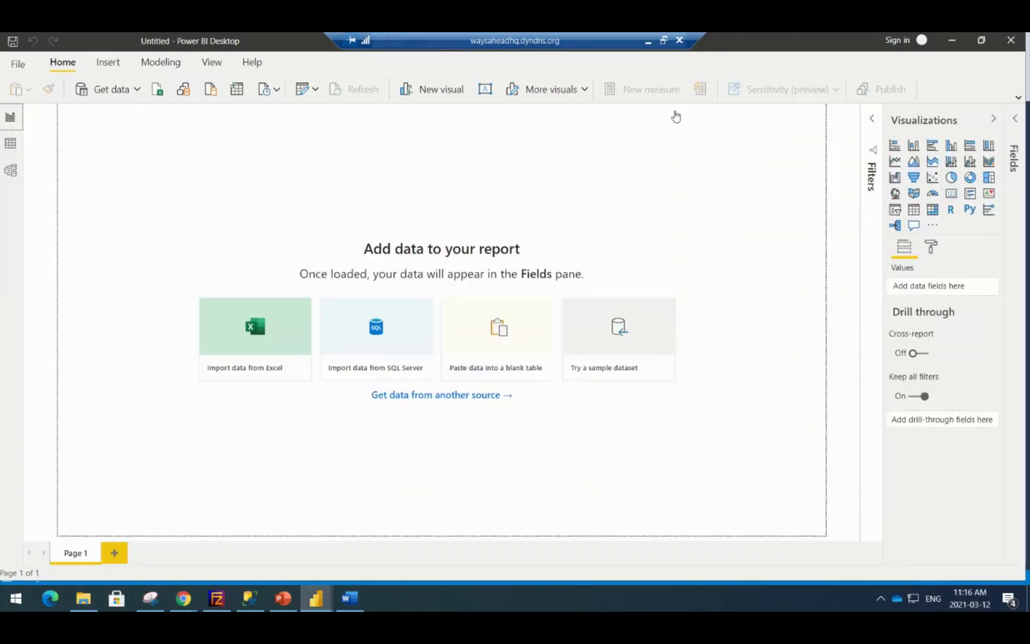
Switch to SQL Server Management Studio to review the Customers query results and return to the untitled Power BI Desktop report
{"action": "left_click_drag", "start_coordinate": [480, 43], "coordinate": [501, 192]}
{"action": "double_click", "coordinate": [500, 192]}
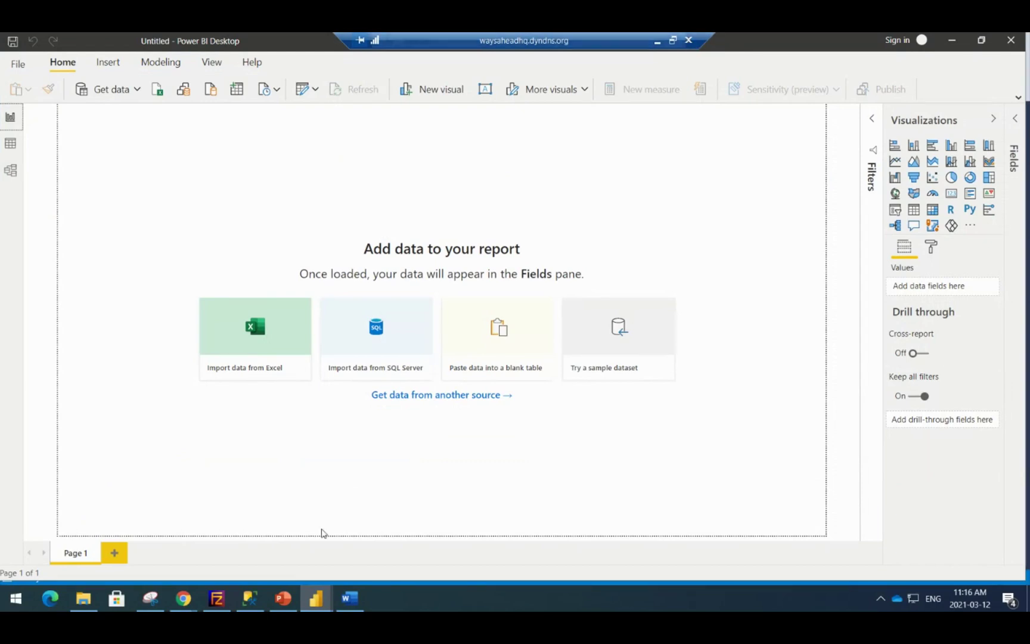
{"action": "left_click", "coordinate": [261, 599]}
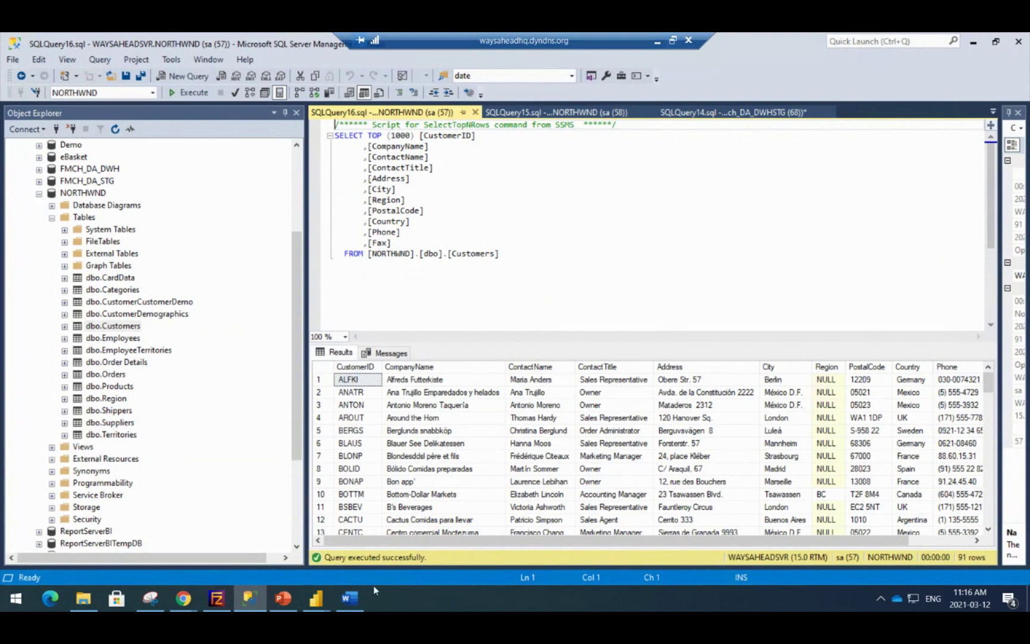
{"action": "mouse_move", "coordinate": [316, 606]}
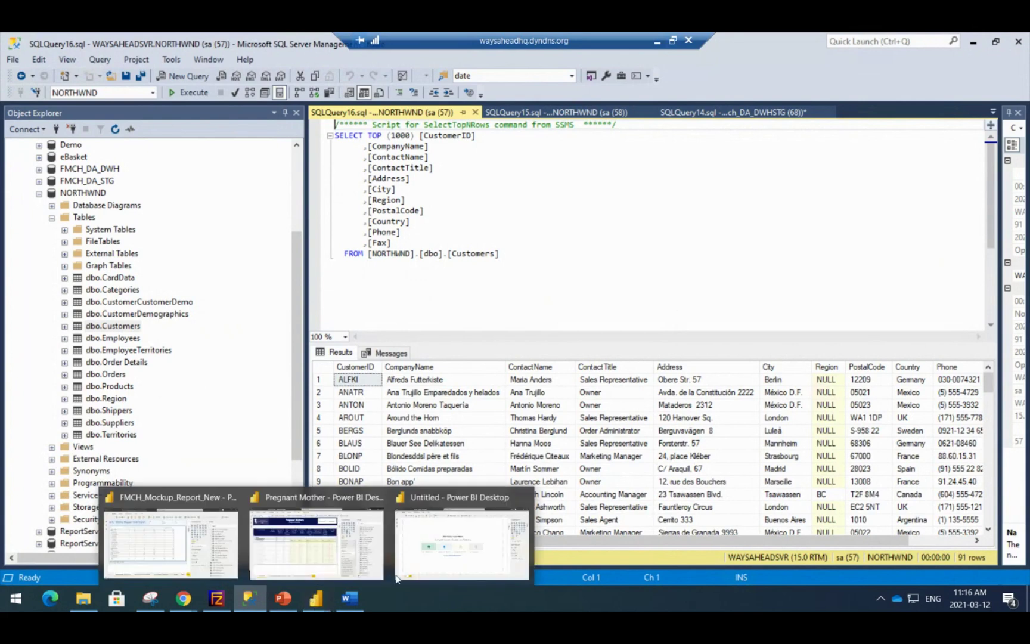
{"action": "left_click", "coordinate": [446, 553]}
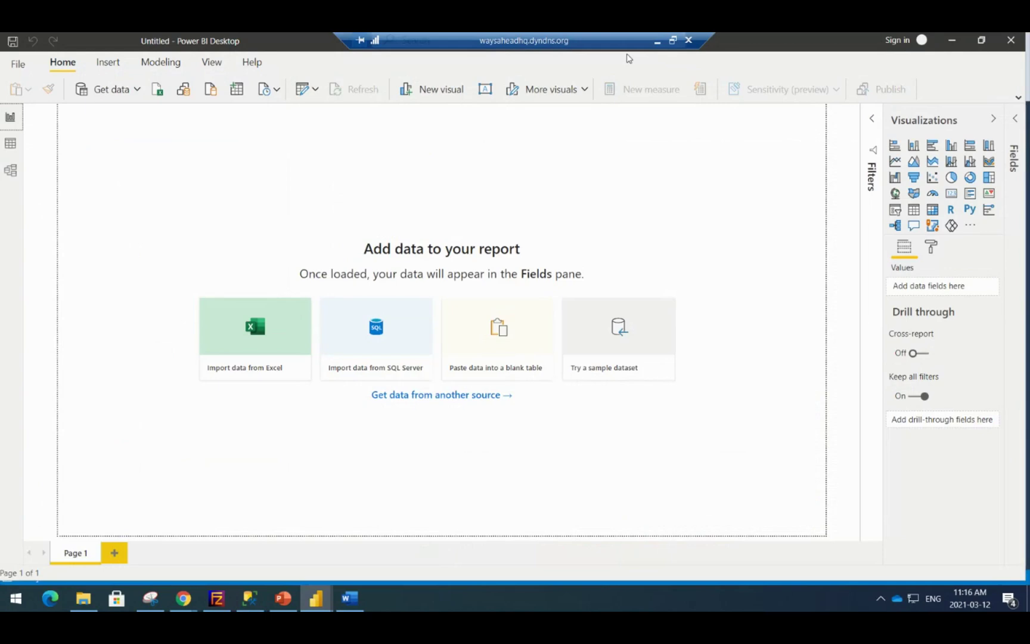
Disconnect the remote desktop session and close the Get Data dialog in the local Power BI Desktop without connecting
{"action": "left_click", "coordinate": [689, 40]}
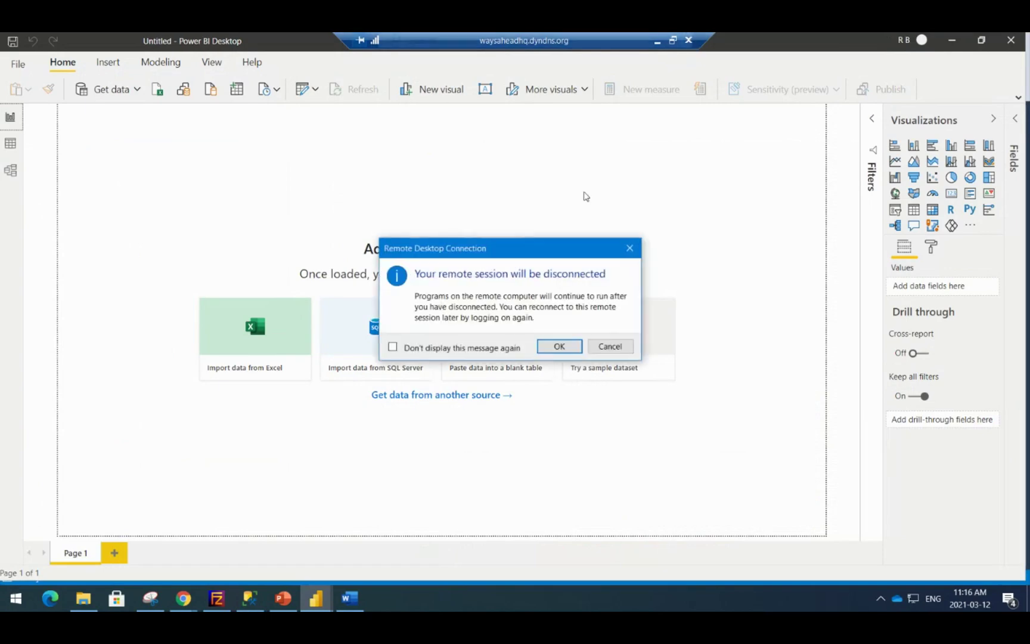
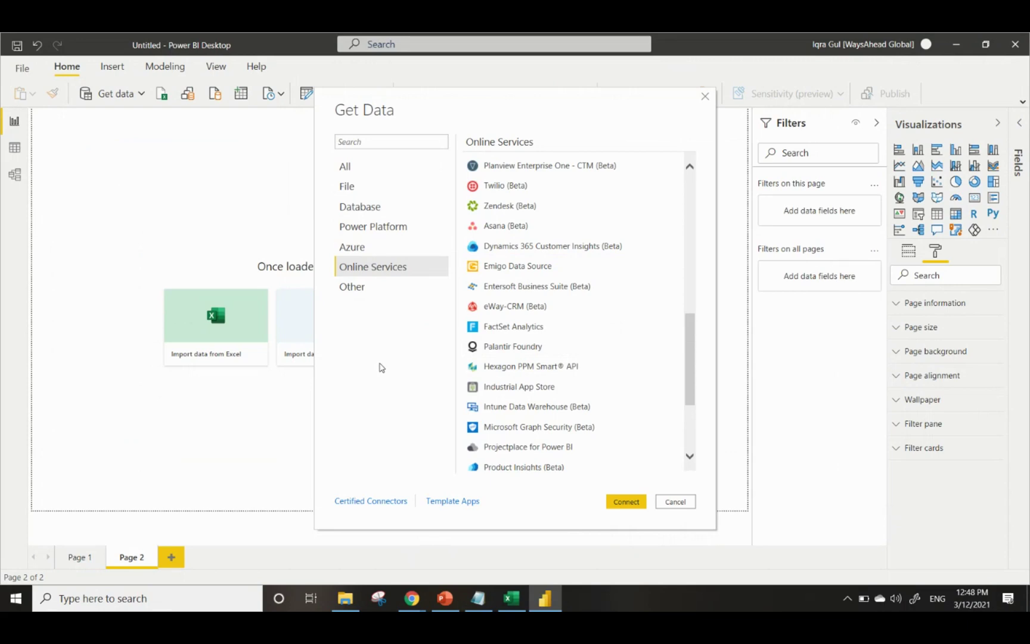
{"action": "key", "text": "Escape"}
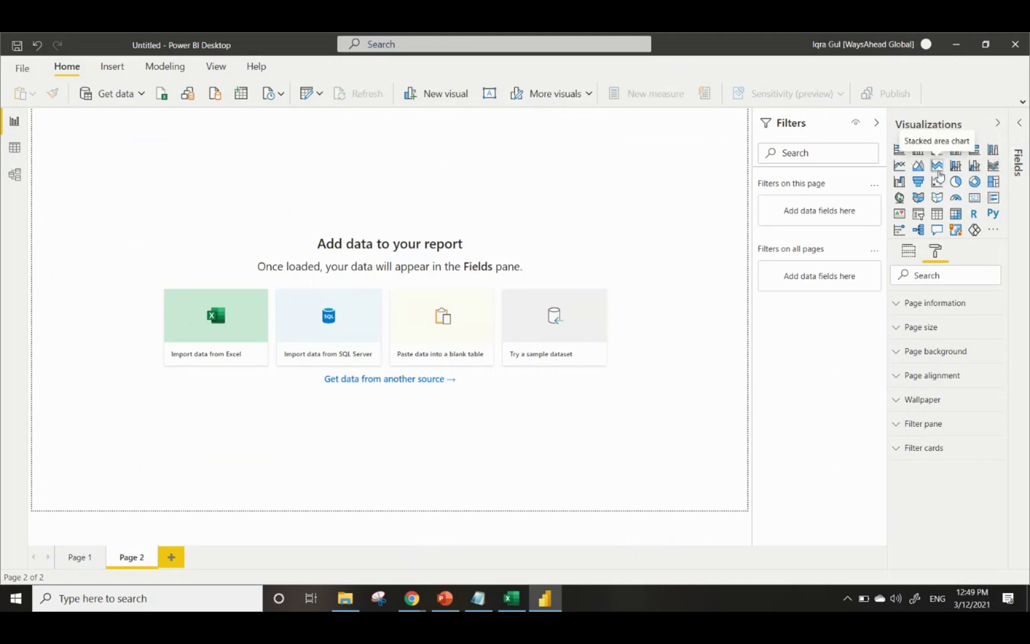
{"action": "left_click", "coordinate": [380, 167]}
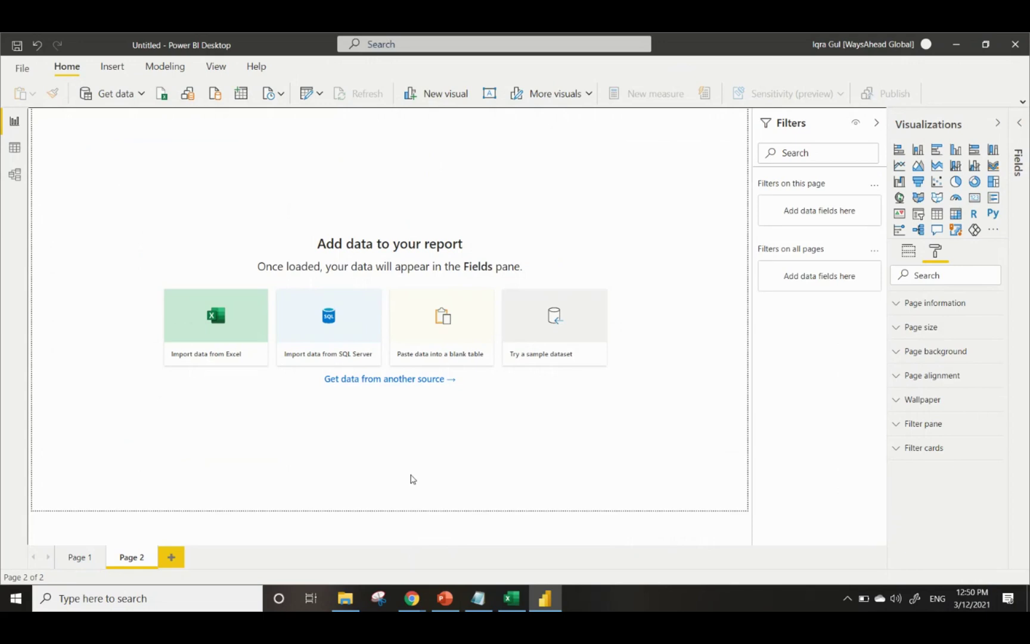
Switch to the Zoho meeting's screen-sharing window in Chrome and stop sharing the screen
{"action": "mouse_move", "coordinate": [412, 598]}
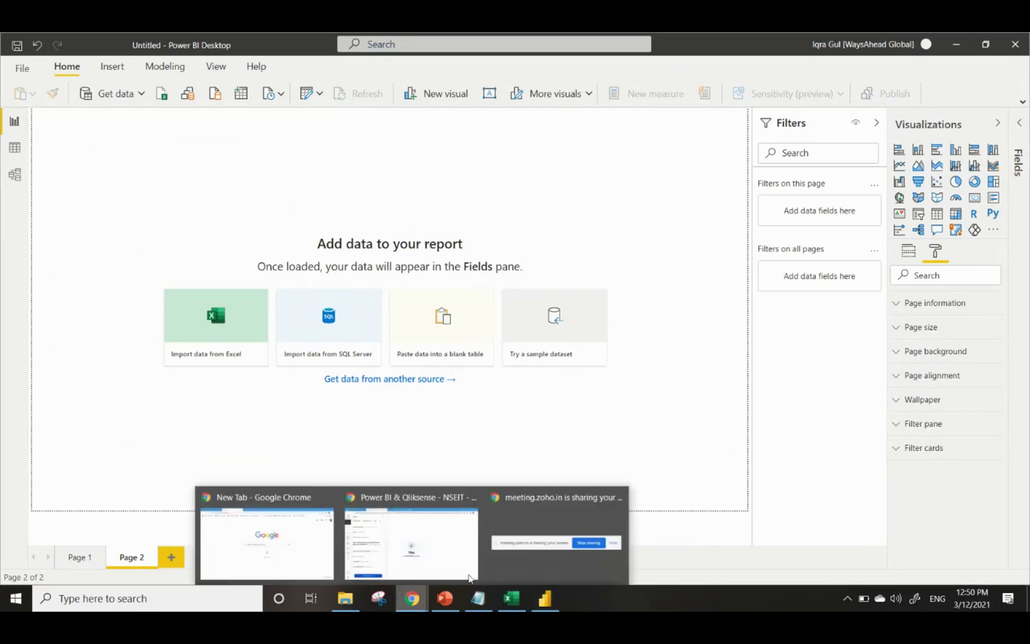
{"action": "left_click", "coordinate": [560, 567]}
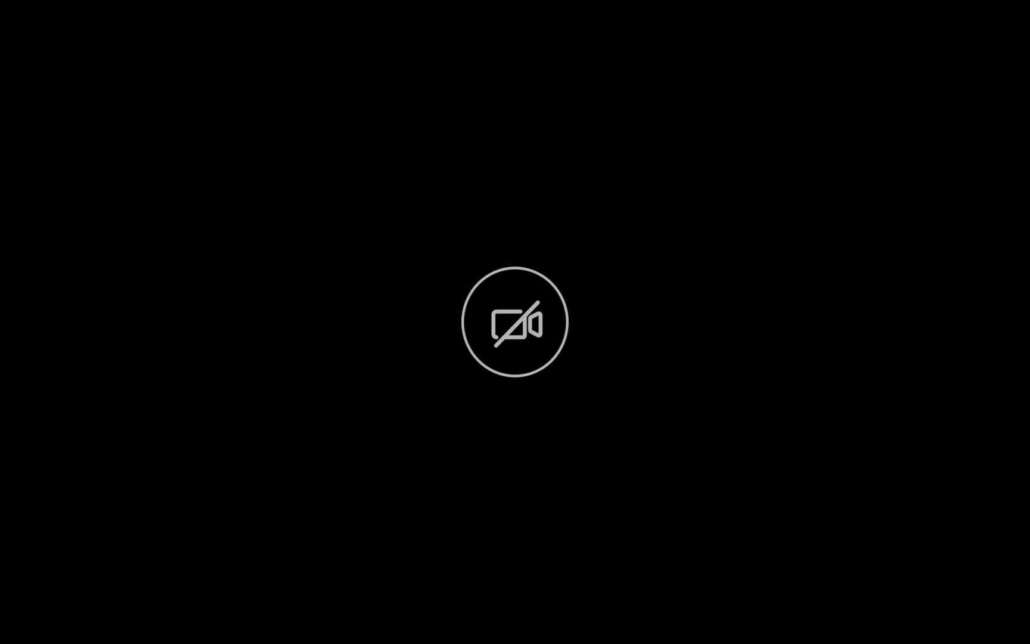